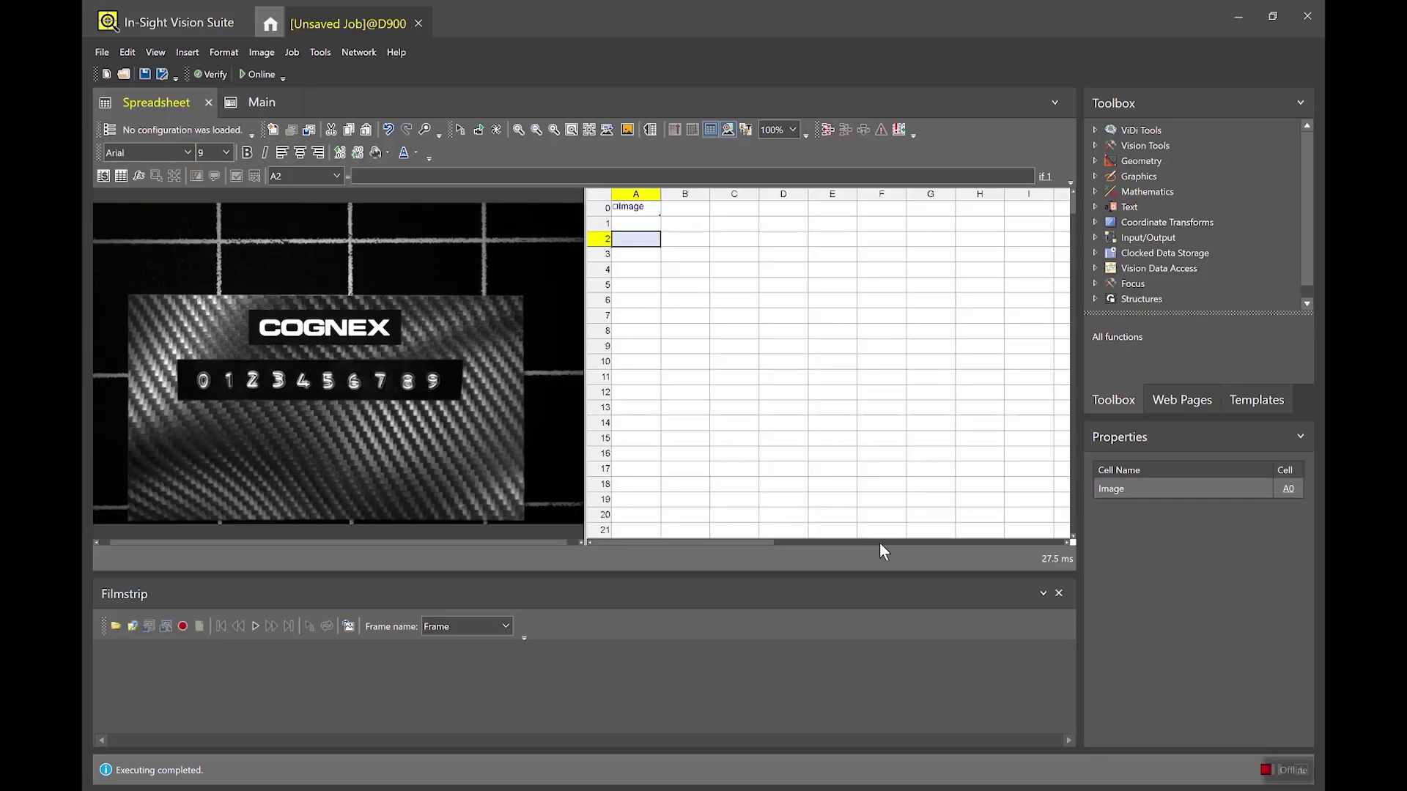
Trigger new images while repositioning the Cognex card until it is held level.
left_click(460, 130)
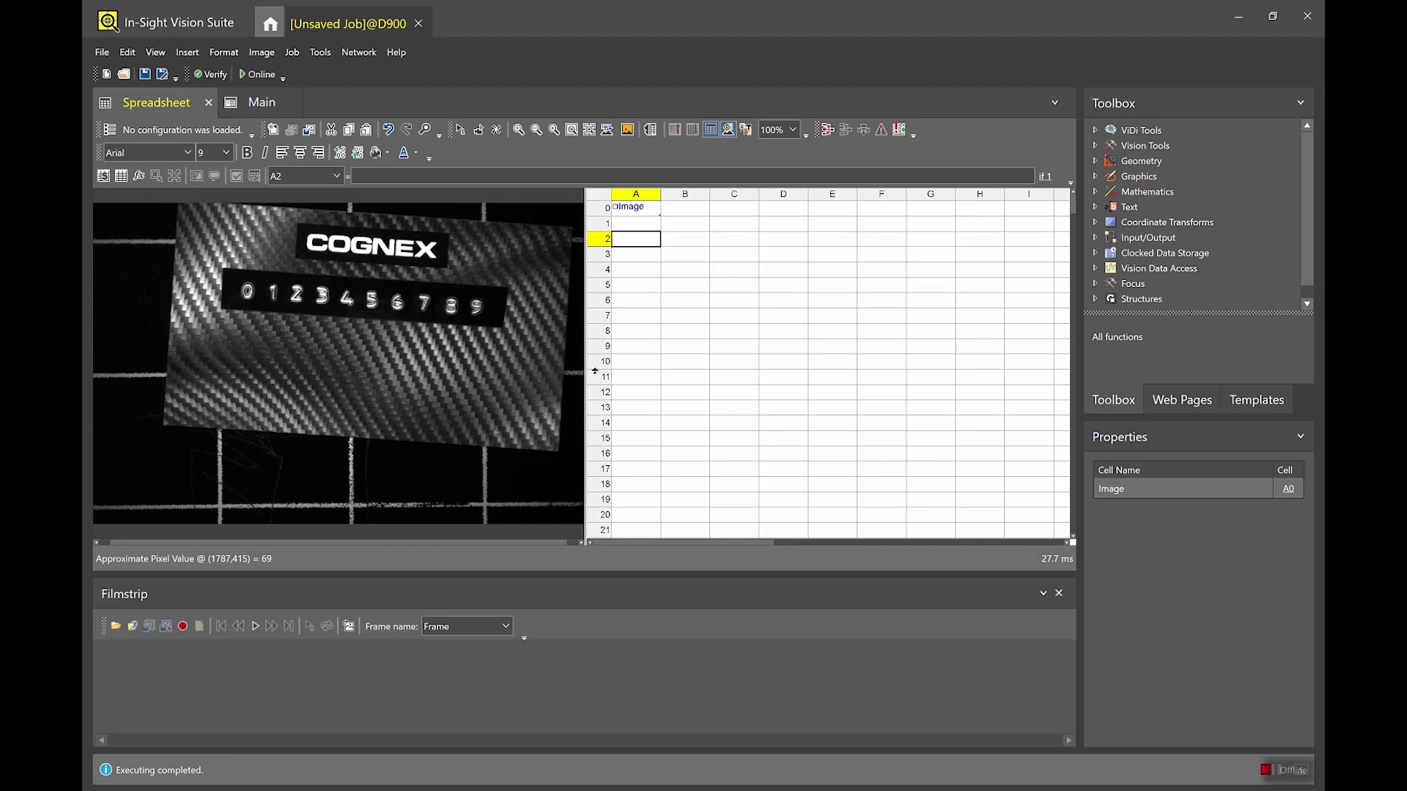
left_click(674, 304)
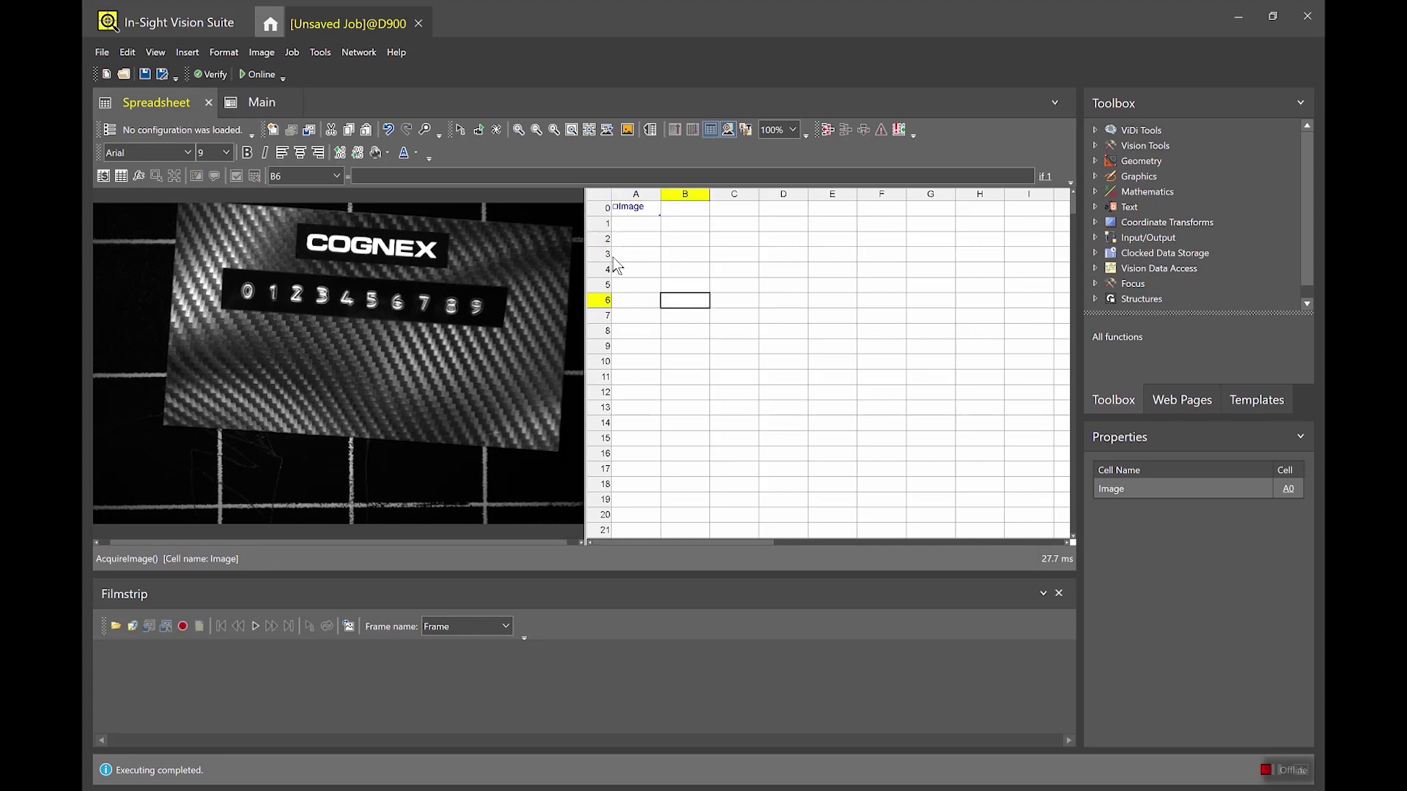
left_click(460, 131)
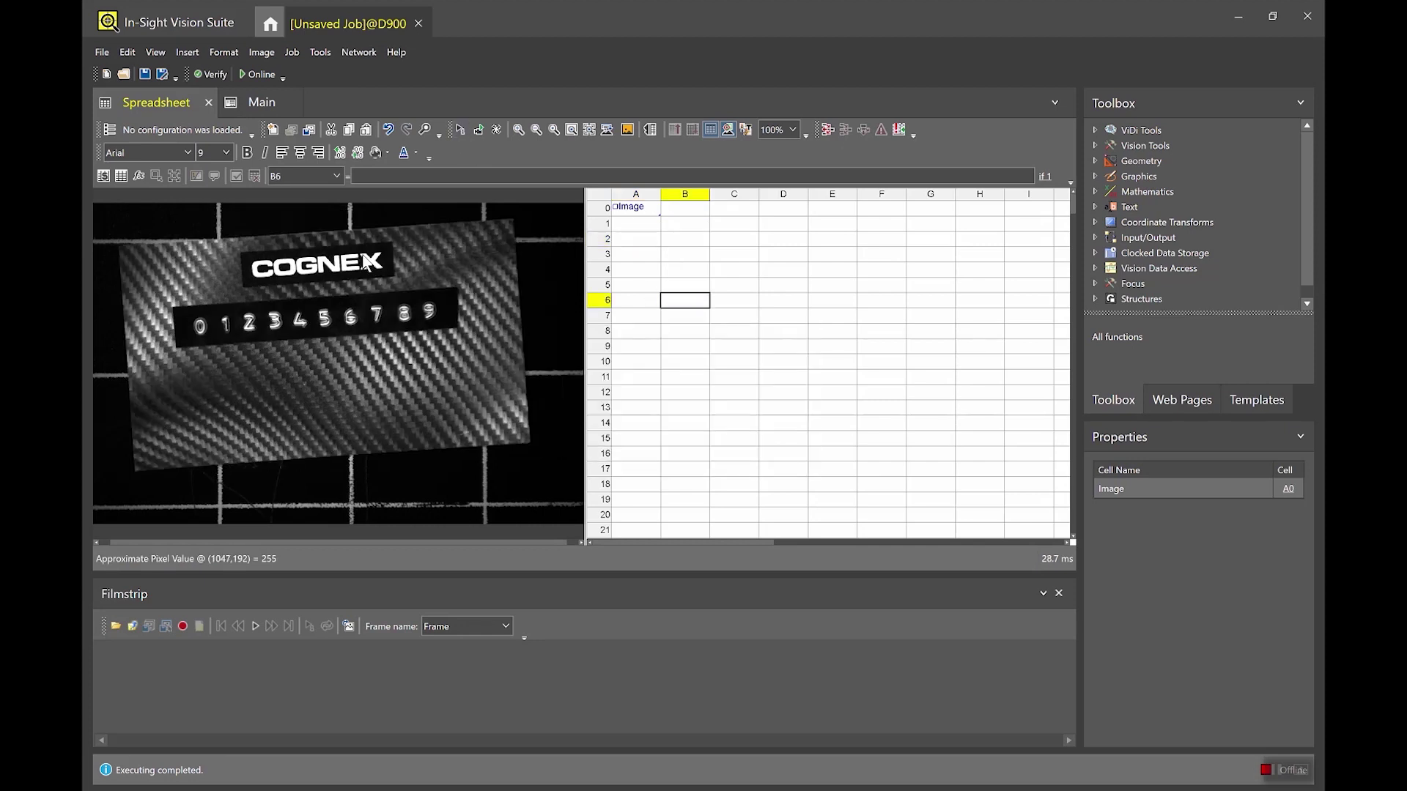
left_click(460, 131)
left_click(459, 130)
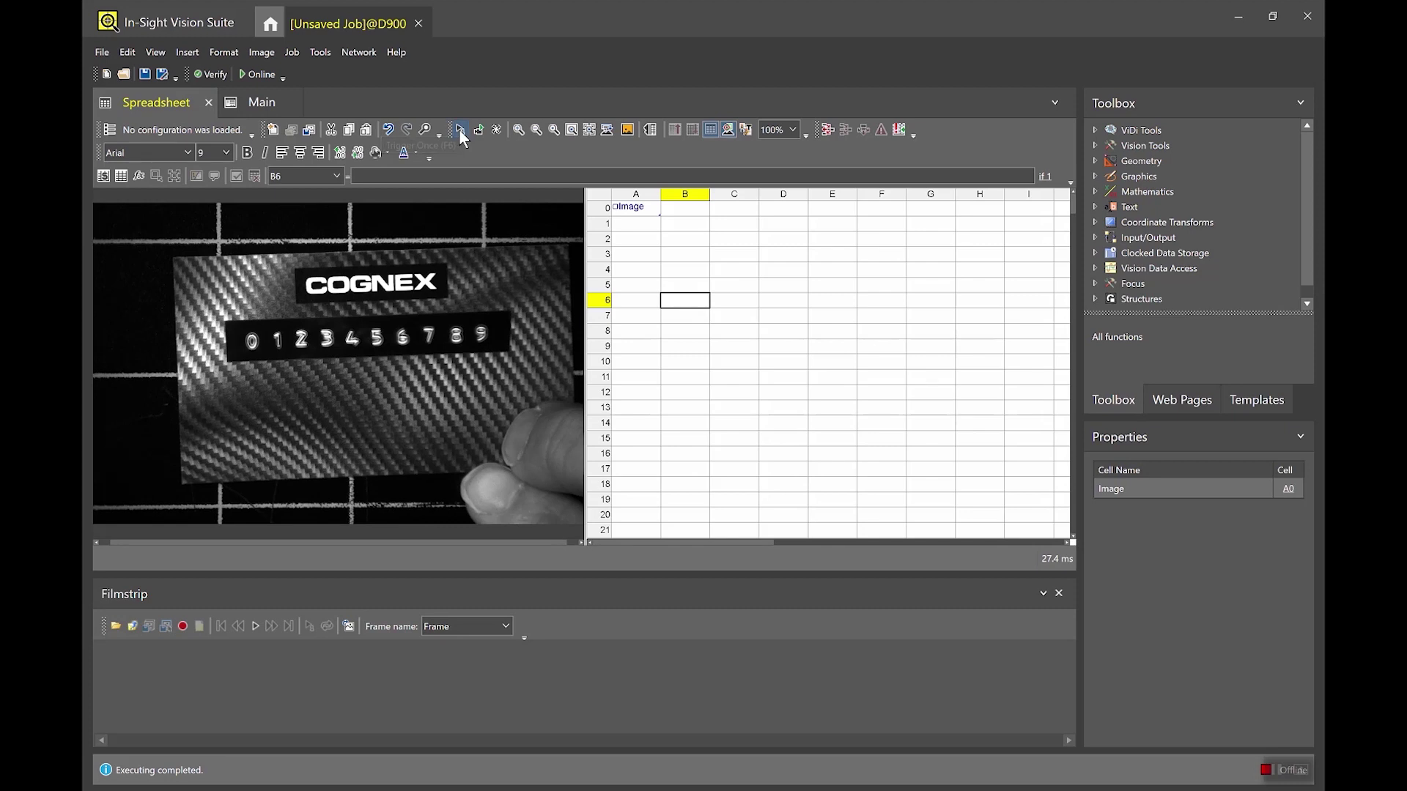
left_click(458, 130)
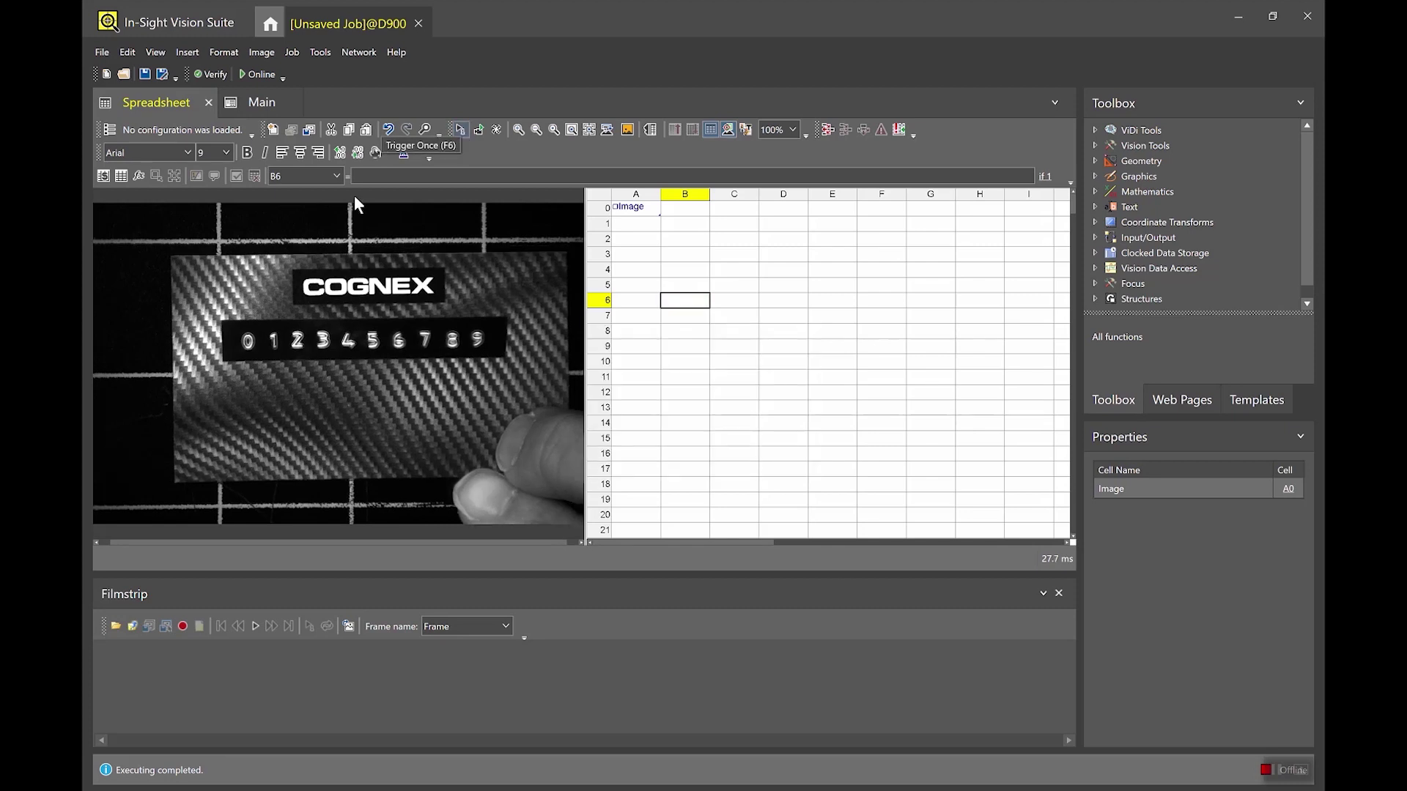
Select cell A2 and expand Vision Tools > Pattern Match in the Toolbox.
left_click(645, 239)
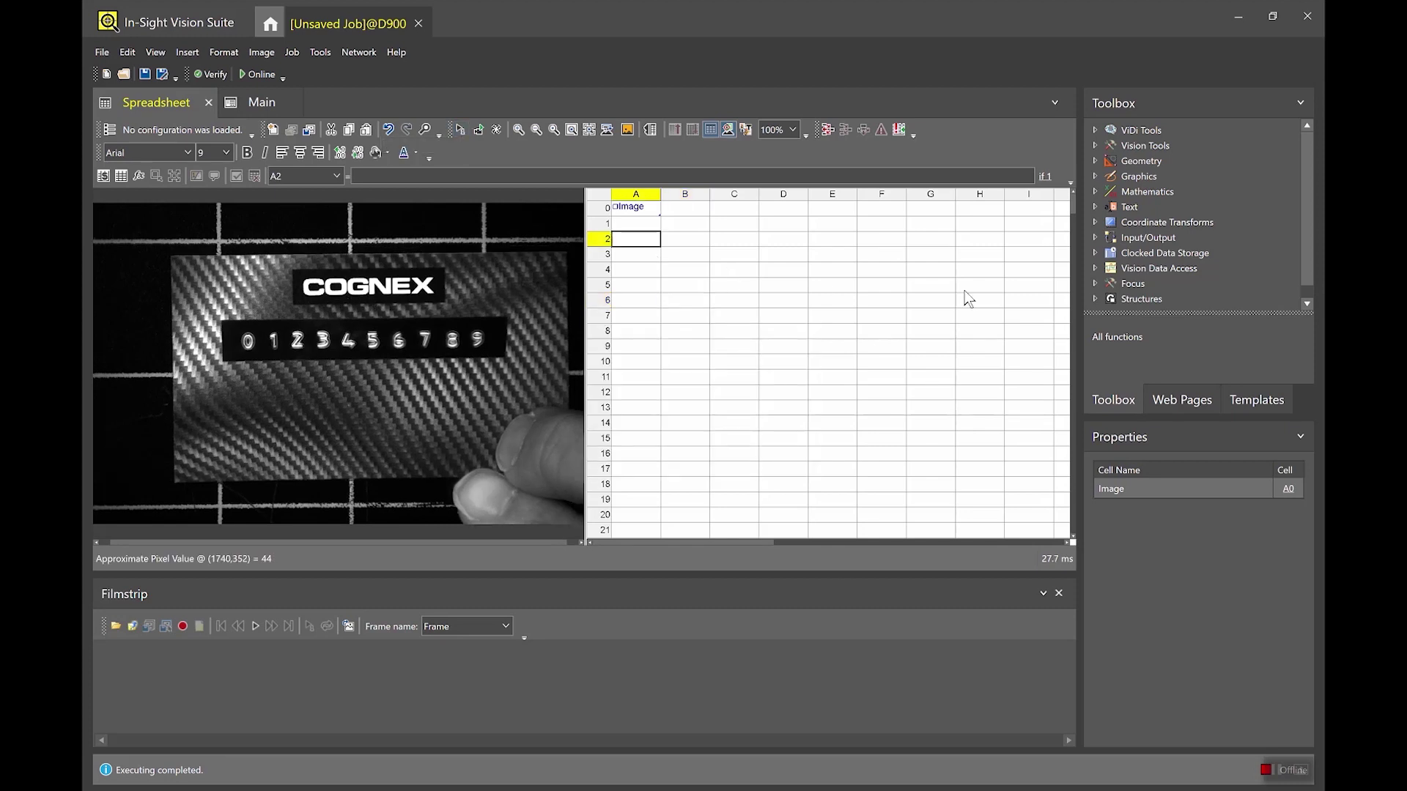
left_click(1096, 145)
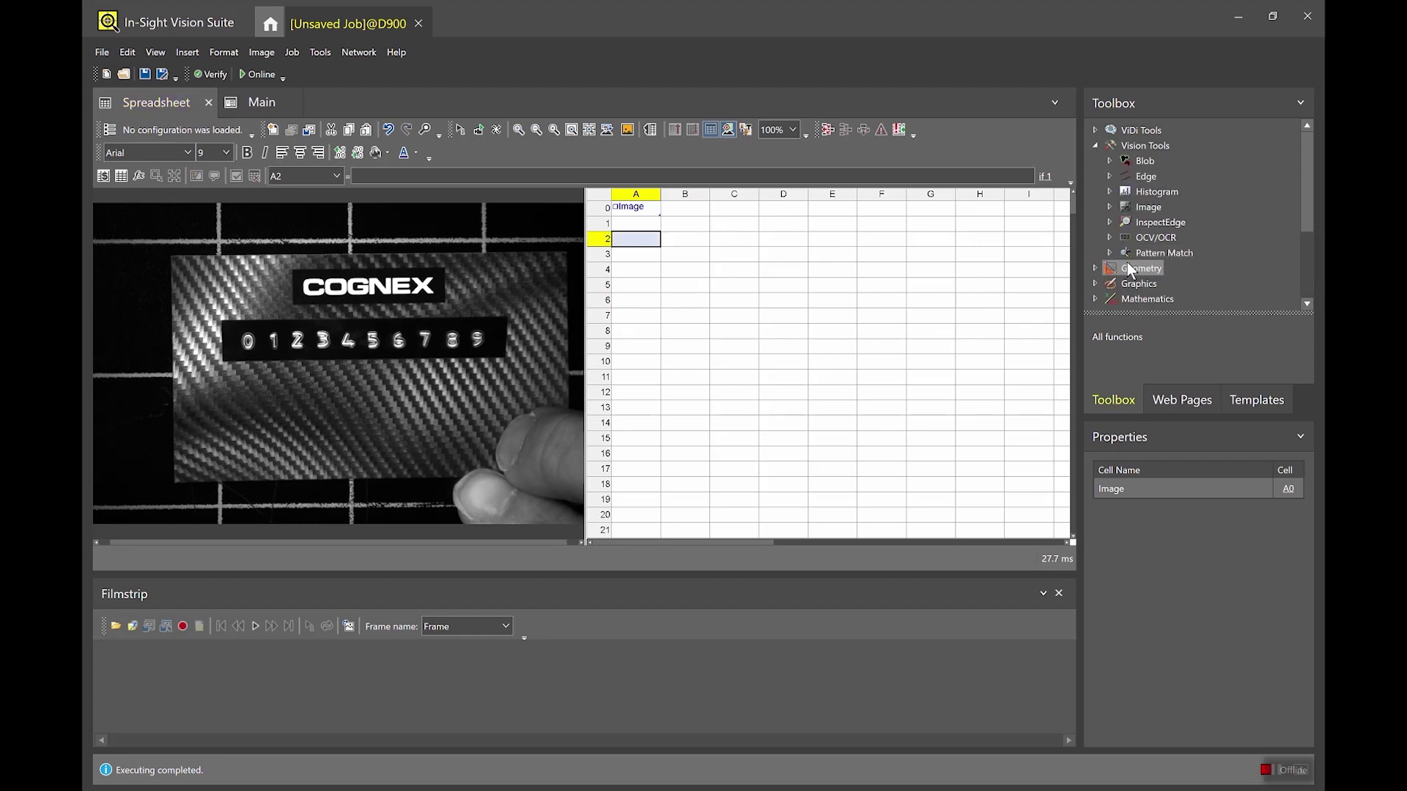
left_click(1110, 252)
Place TrainPatMaxRedLine in A2 with its pattern region framing the COGNEX logo.
left_click_drag(1304, 223, 1304, 241)
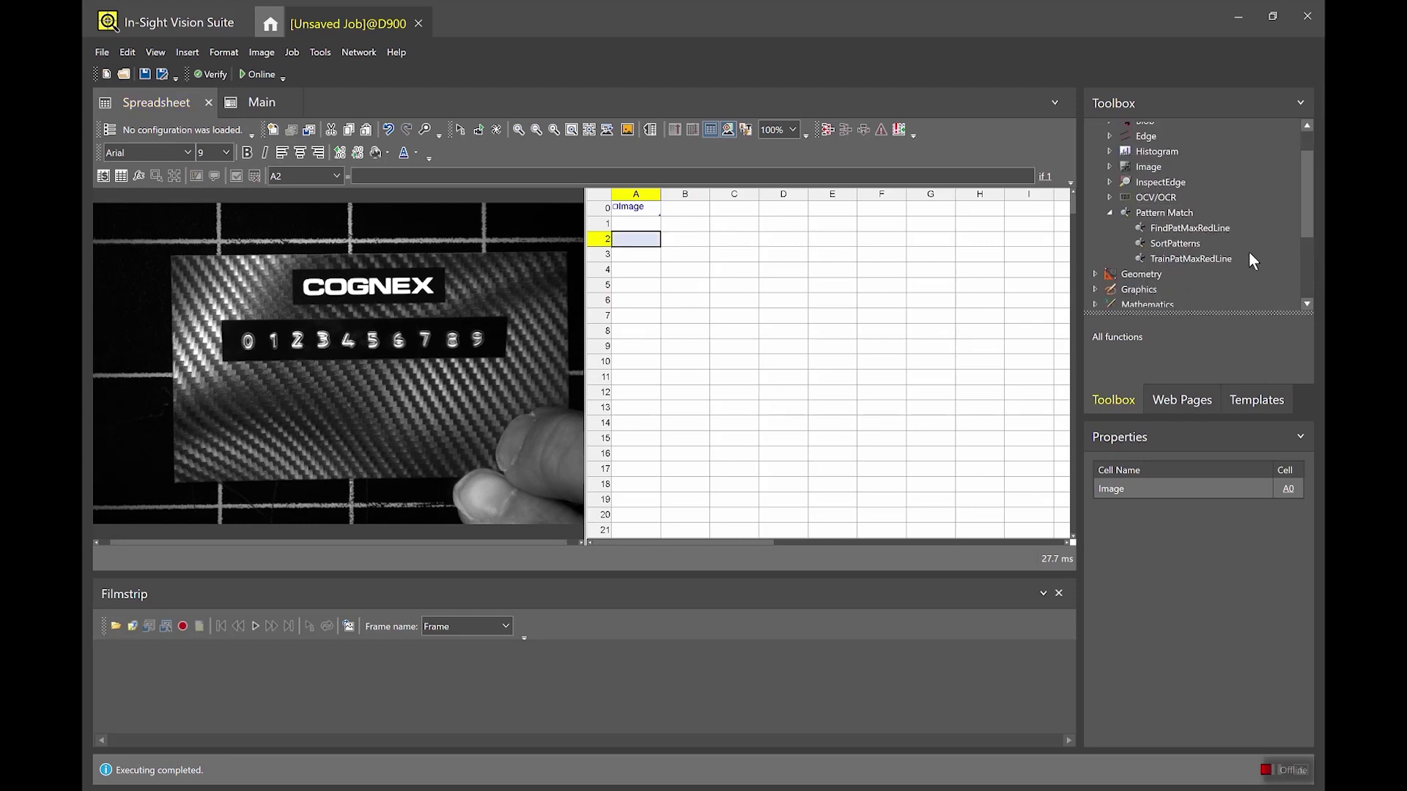
left_click_drag(1191, 259, 638, 241)
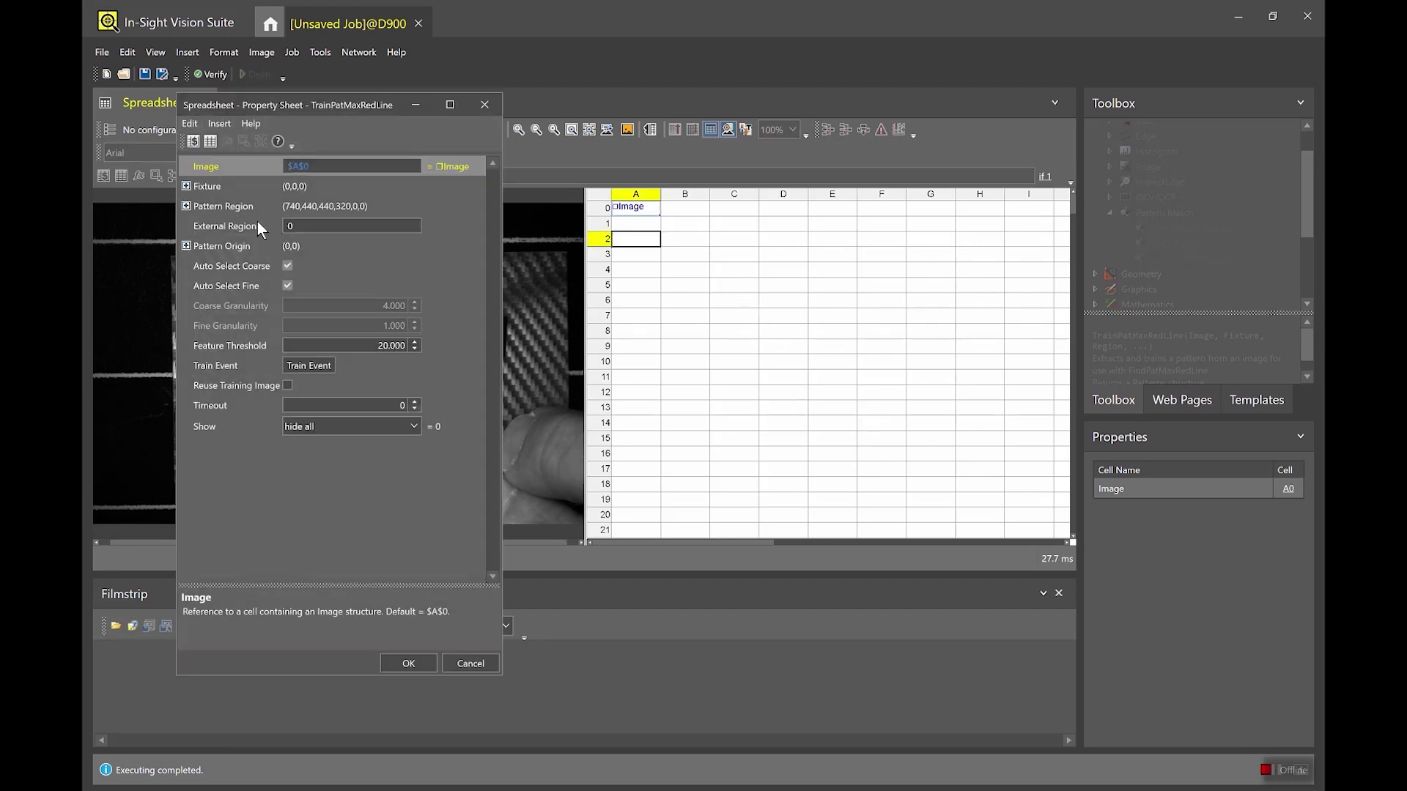
double_click(223, 206)
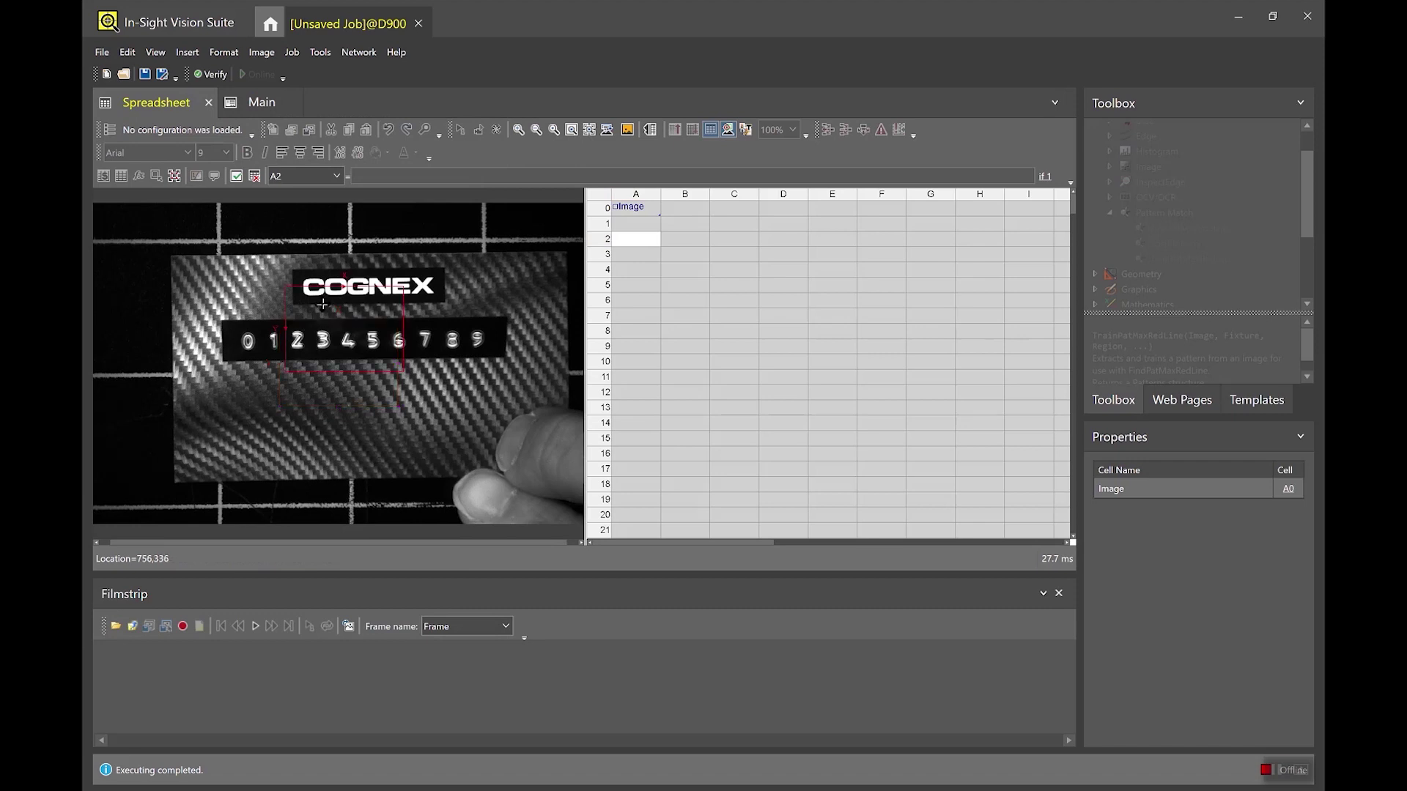
left_click_drag(322, 303, 331, 294)
left_click_drag(414, 359, 443, 302)
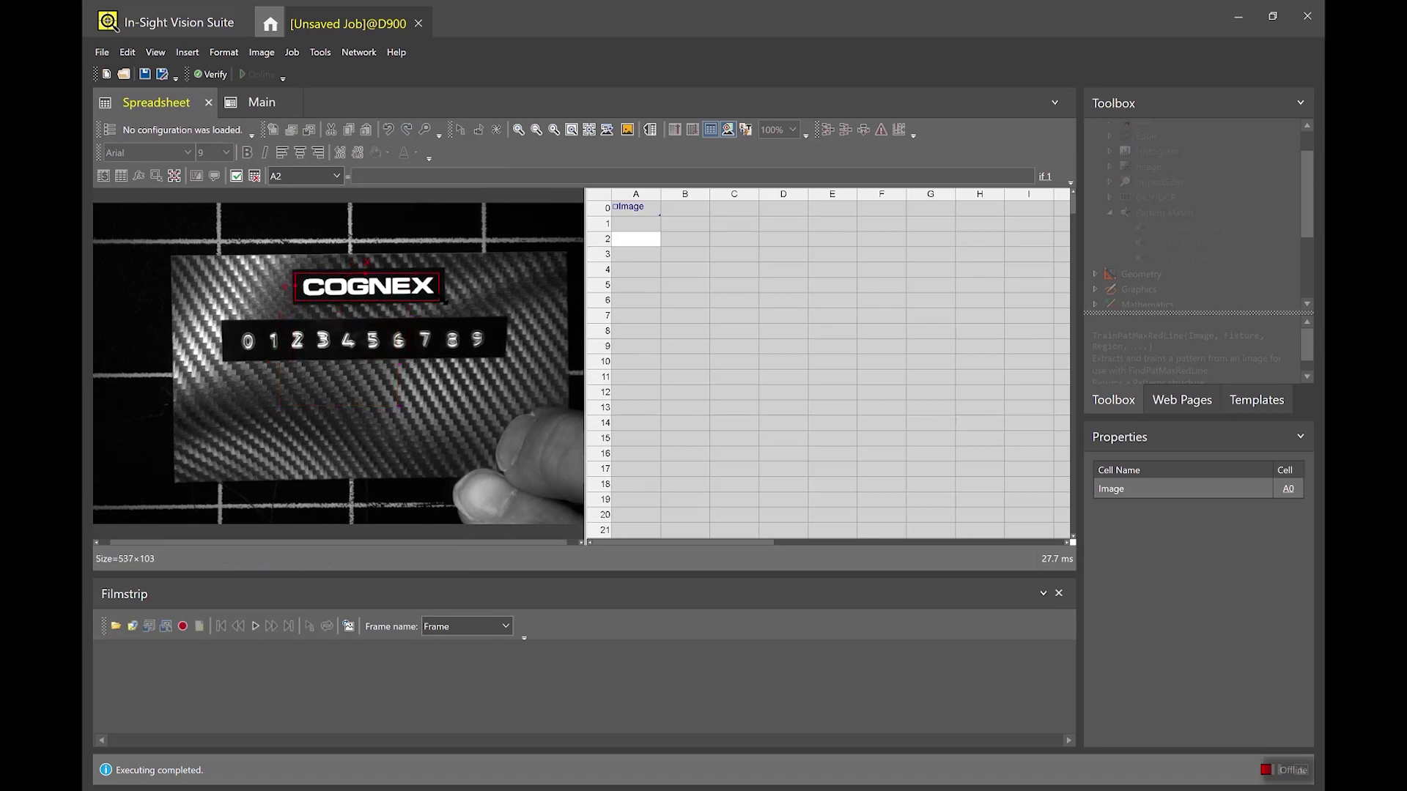
left_click(236, 176)
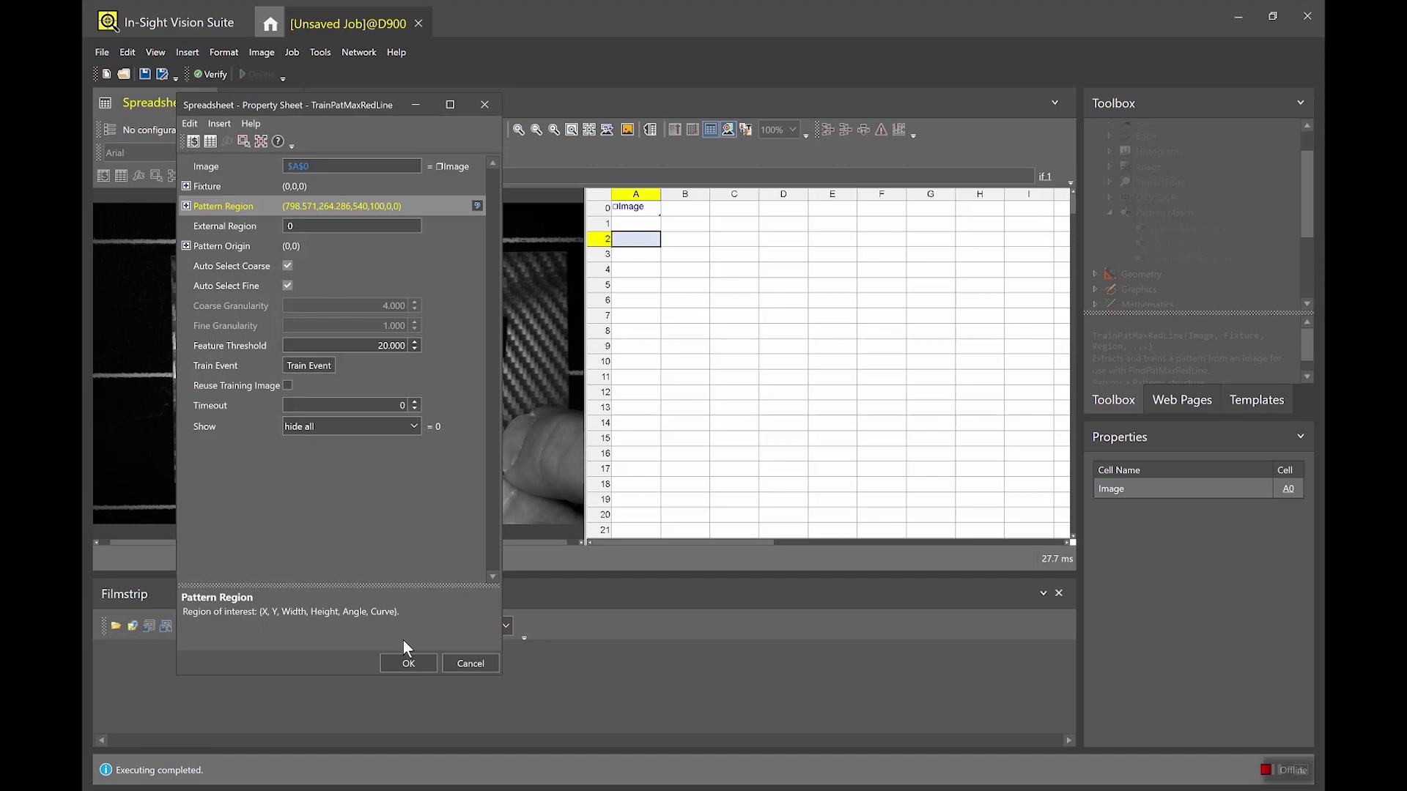
left_click(409, 661)
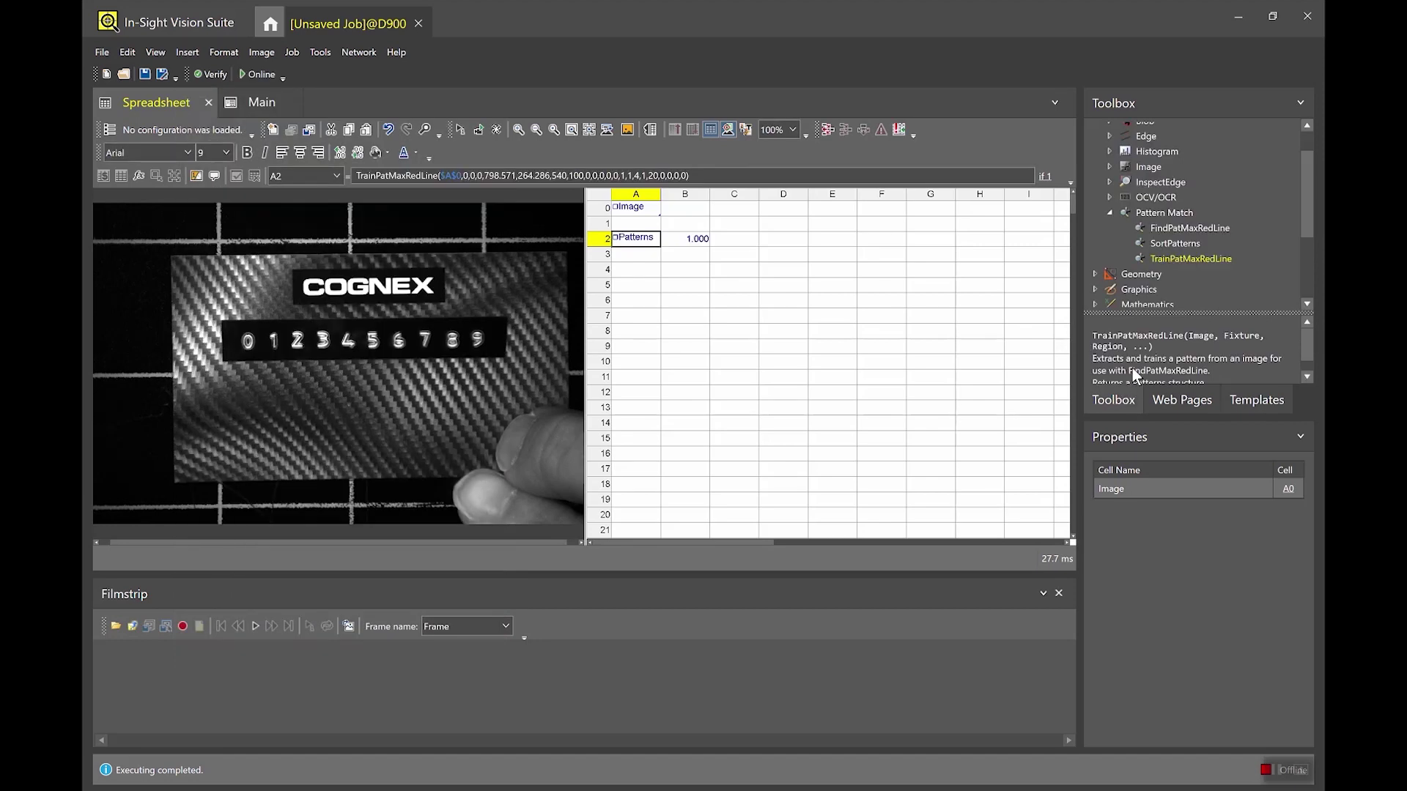
left_click(1176, 232)
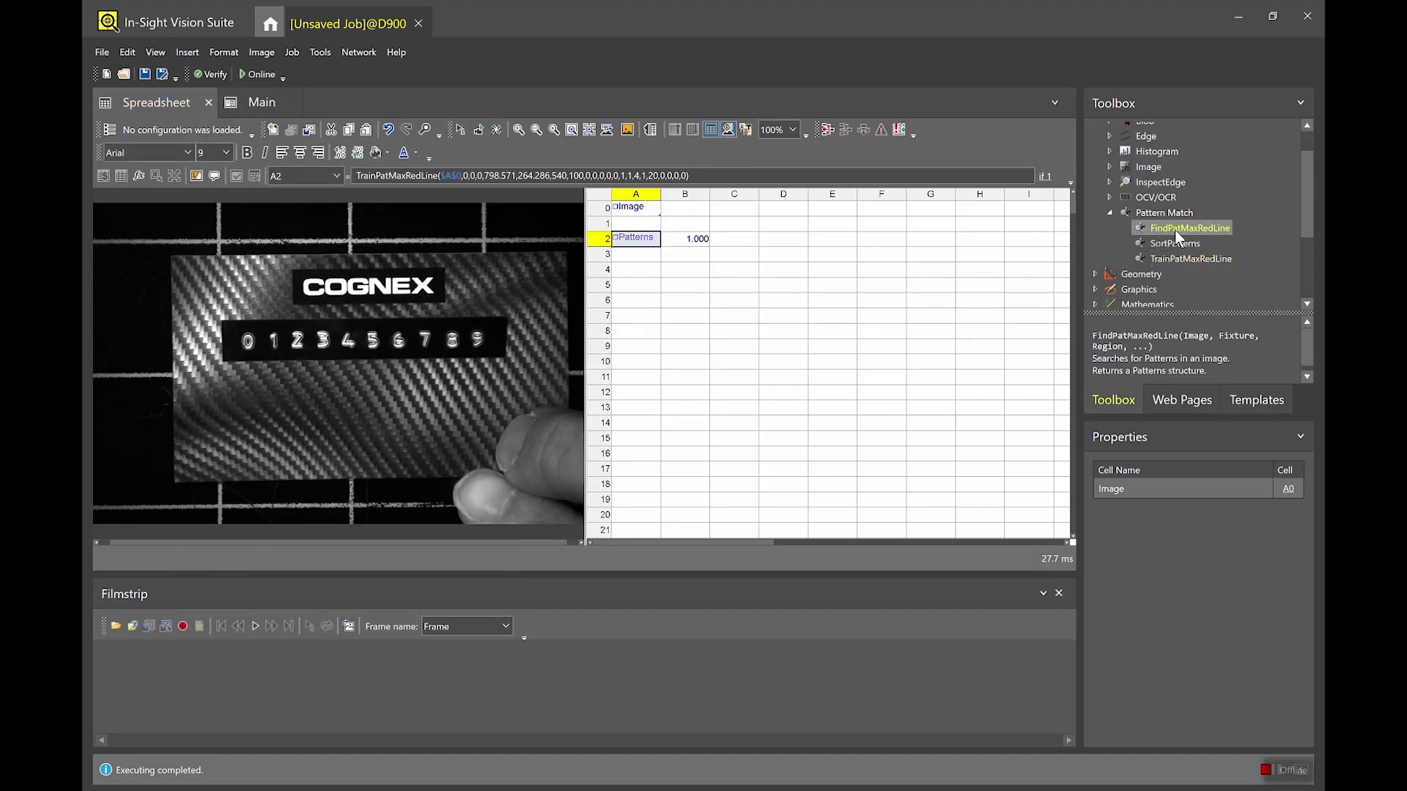
Add FindPatMaxRedLine to A6 searching the full image for pattern $A$2 at angles -30 to 30.
left_click_drag(860, 269, 644, 303)
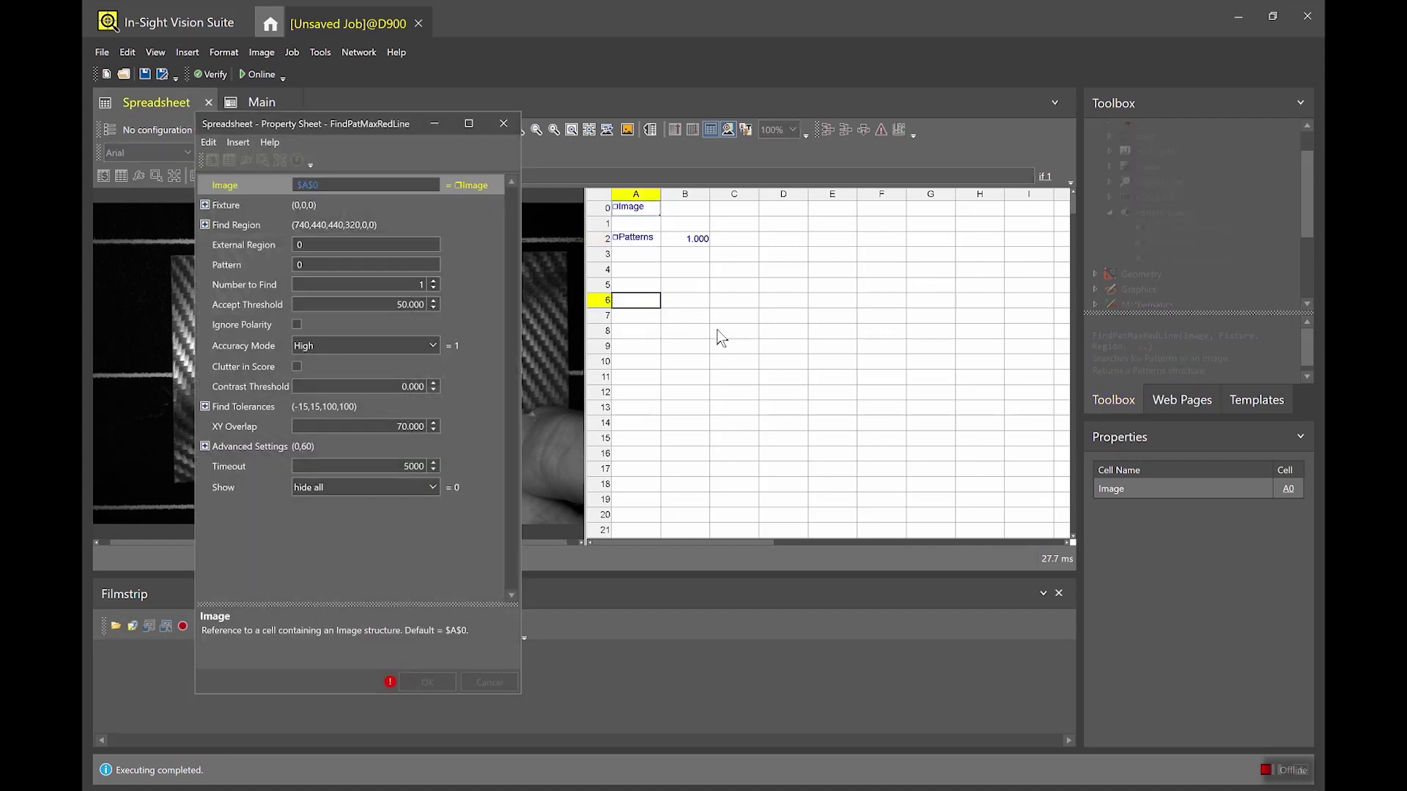
left_click(241, 222)
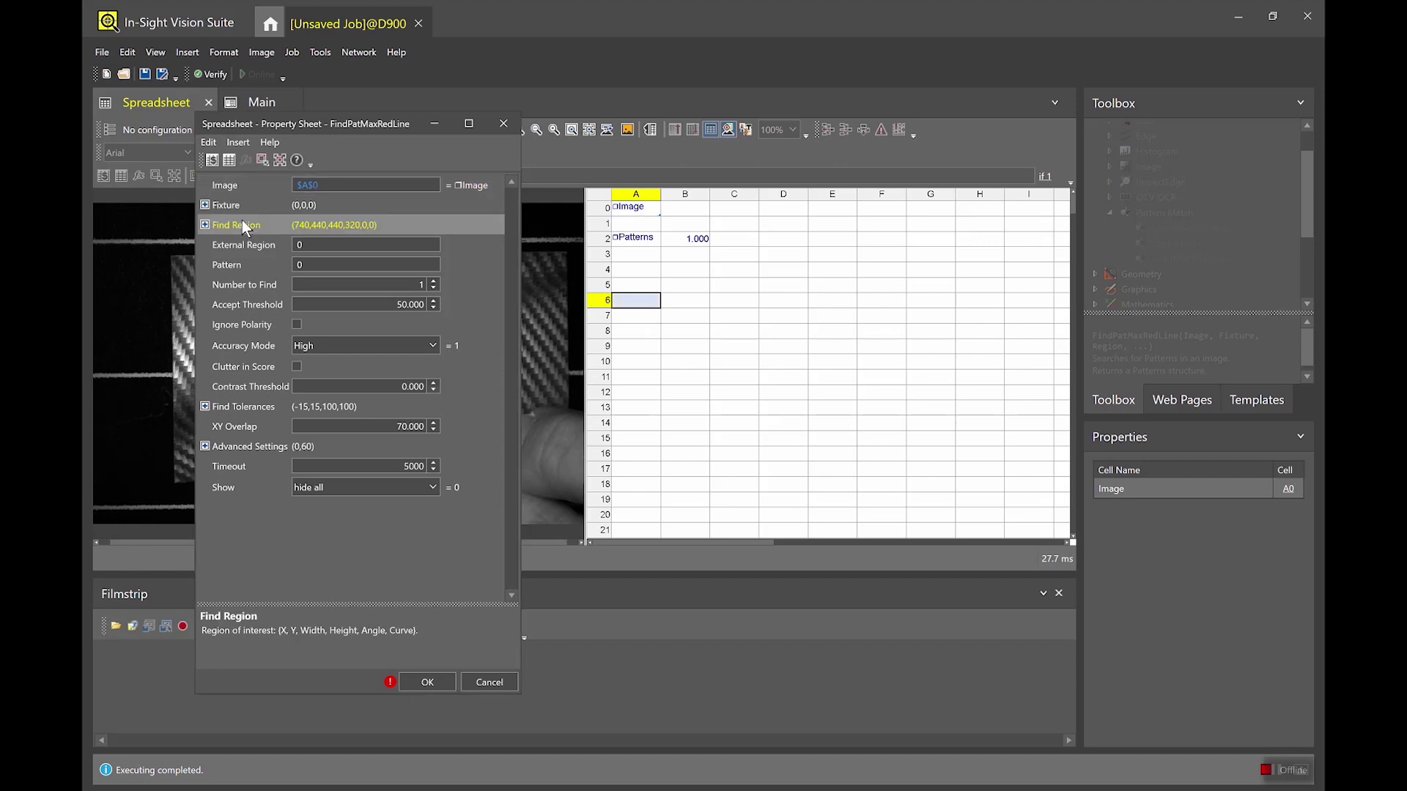
left_click(281, 161)
key("Return")
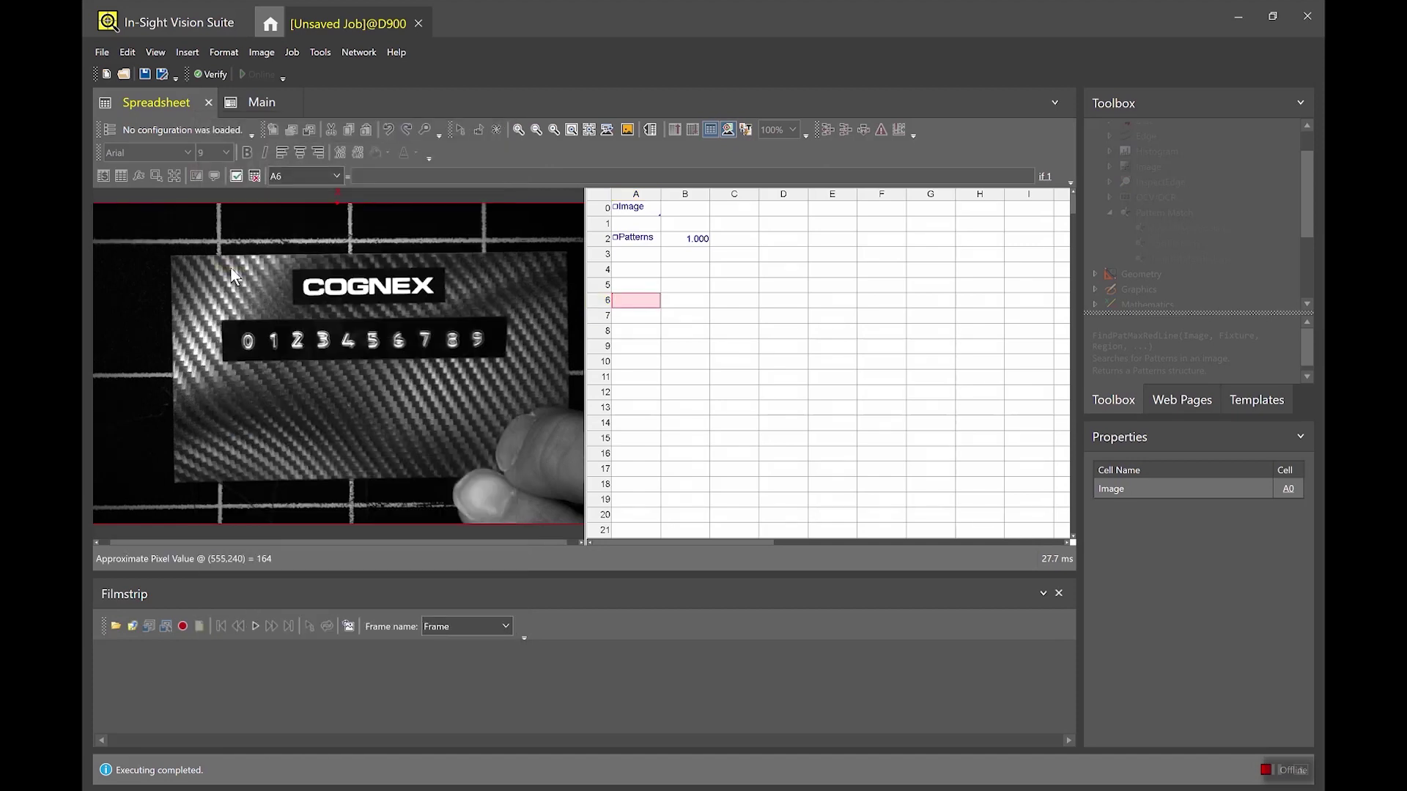
left_click(636, 242)
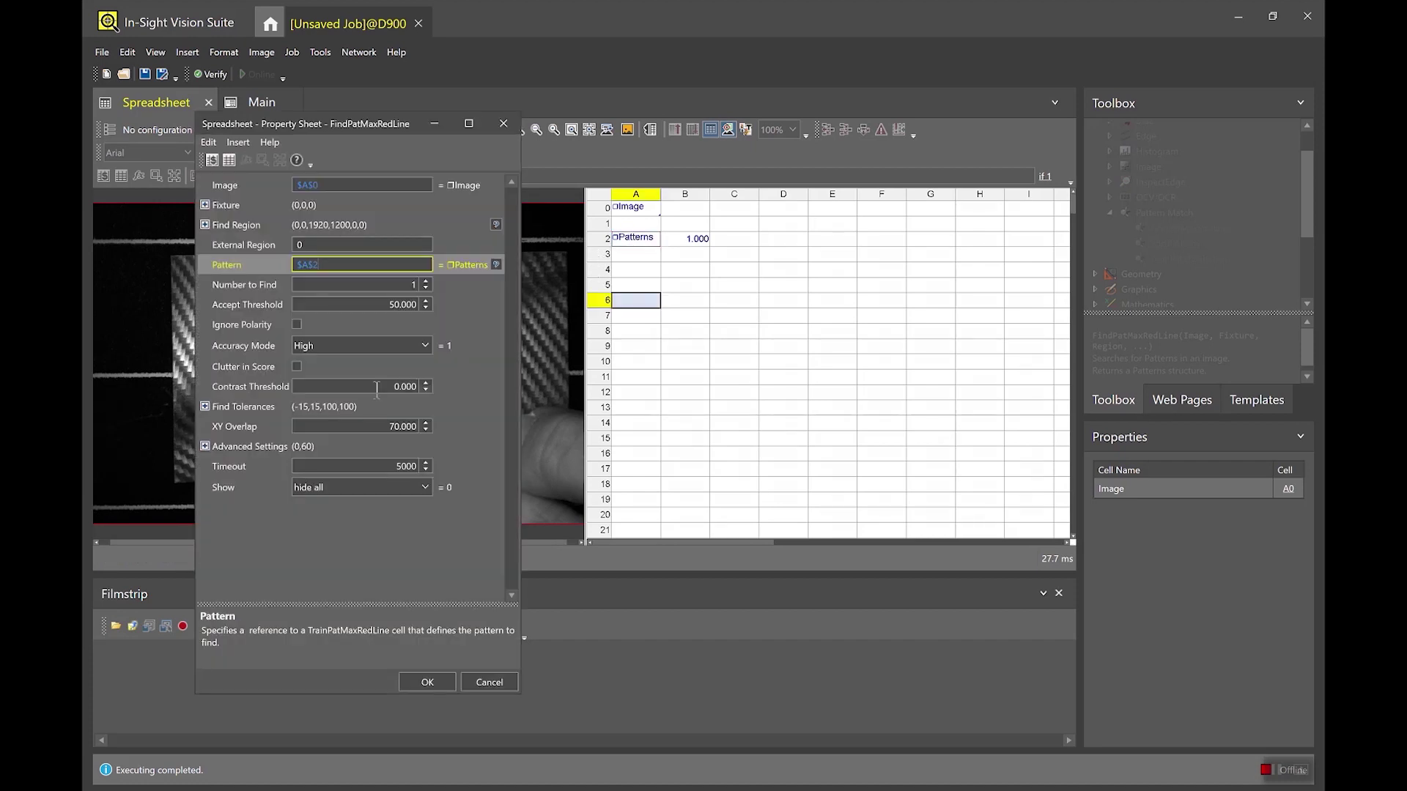
left_click(205, 407)
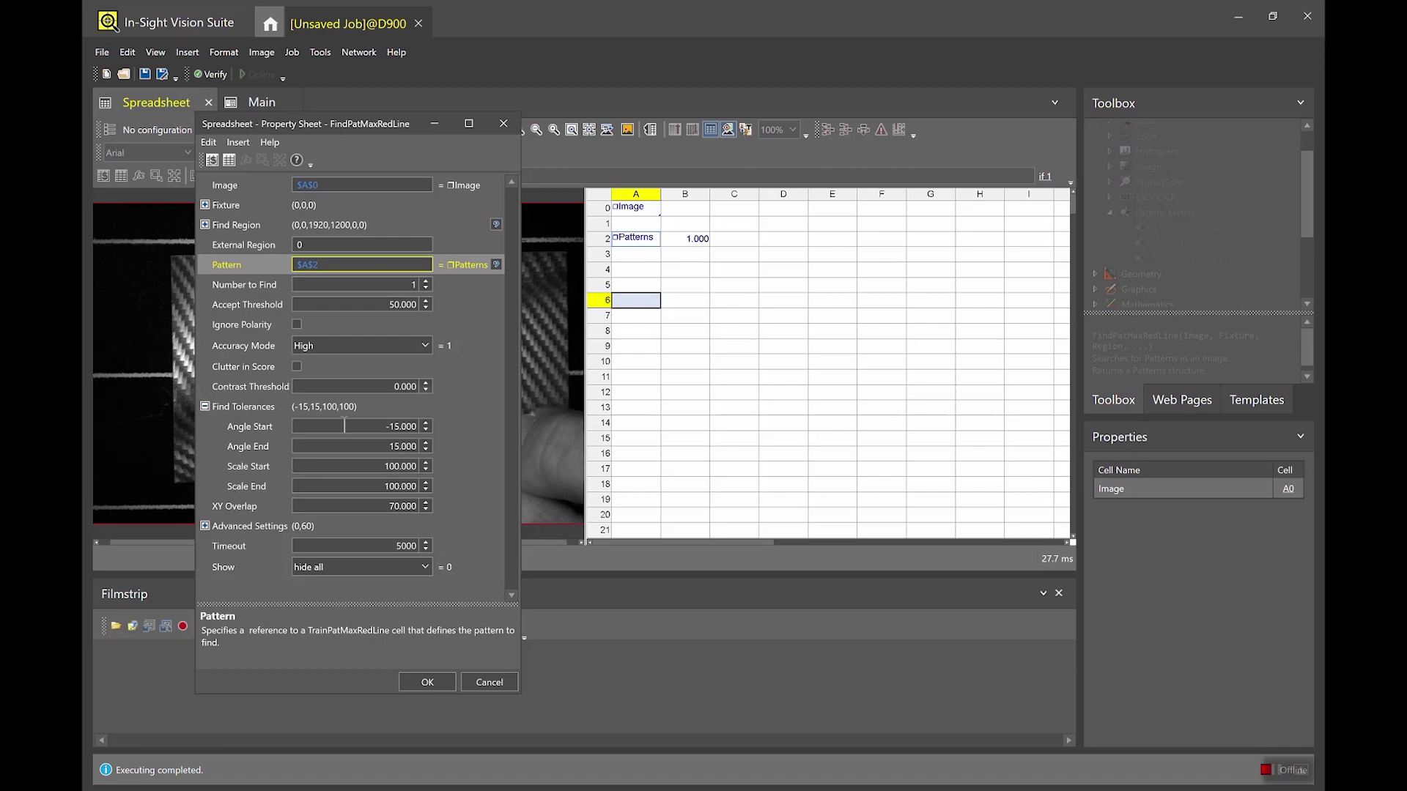
left_click(396, 426)
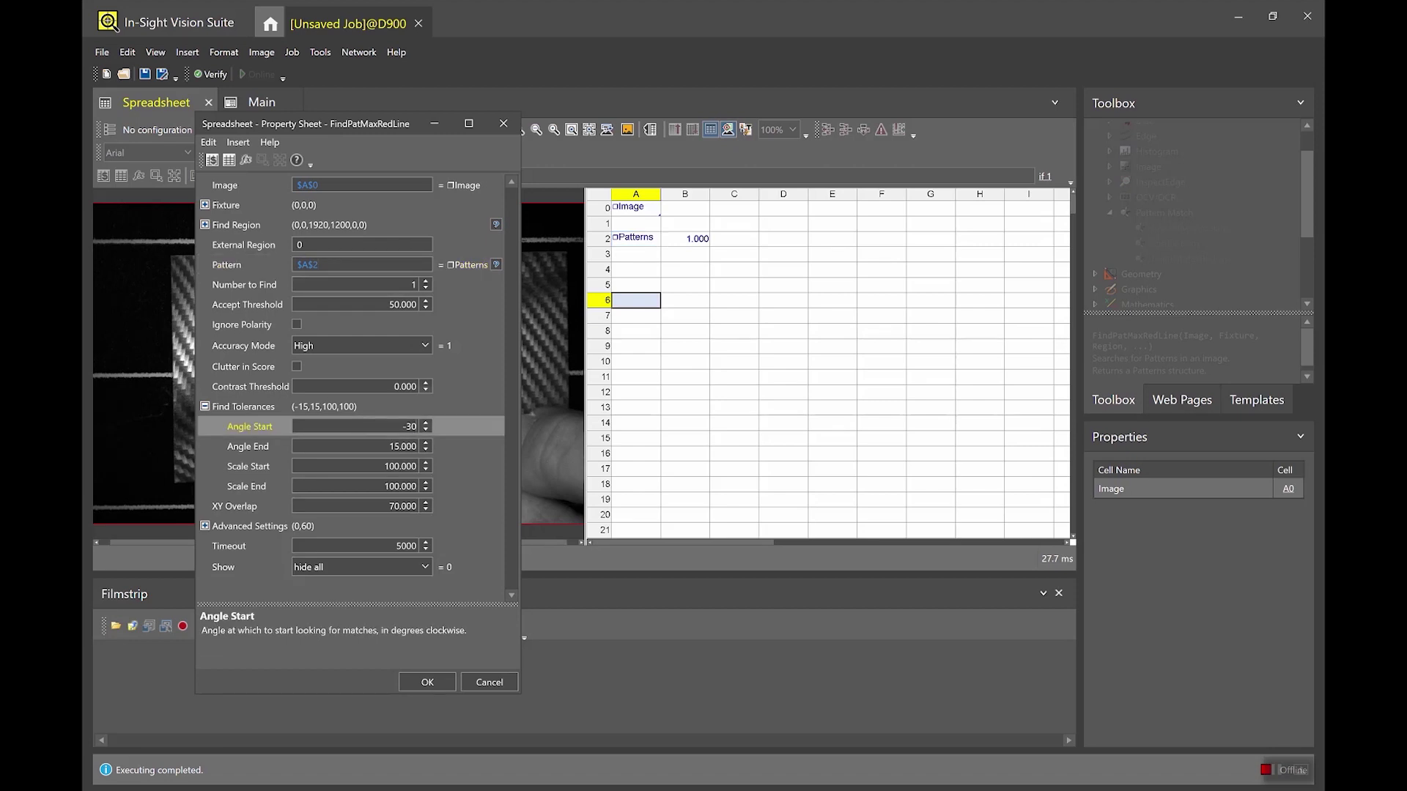
key("Tab")
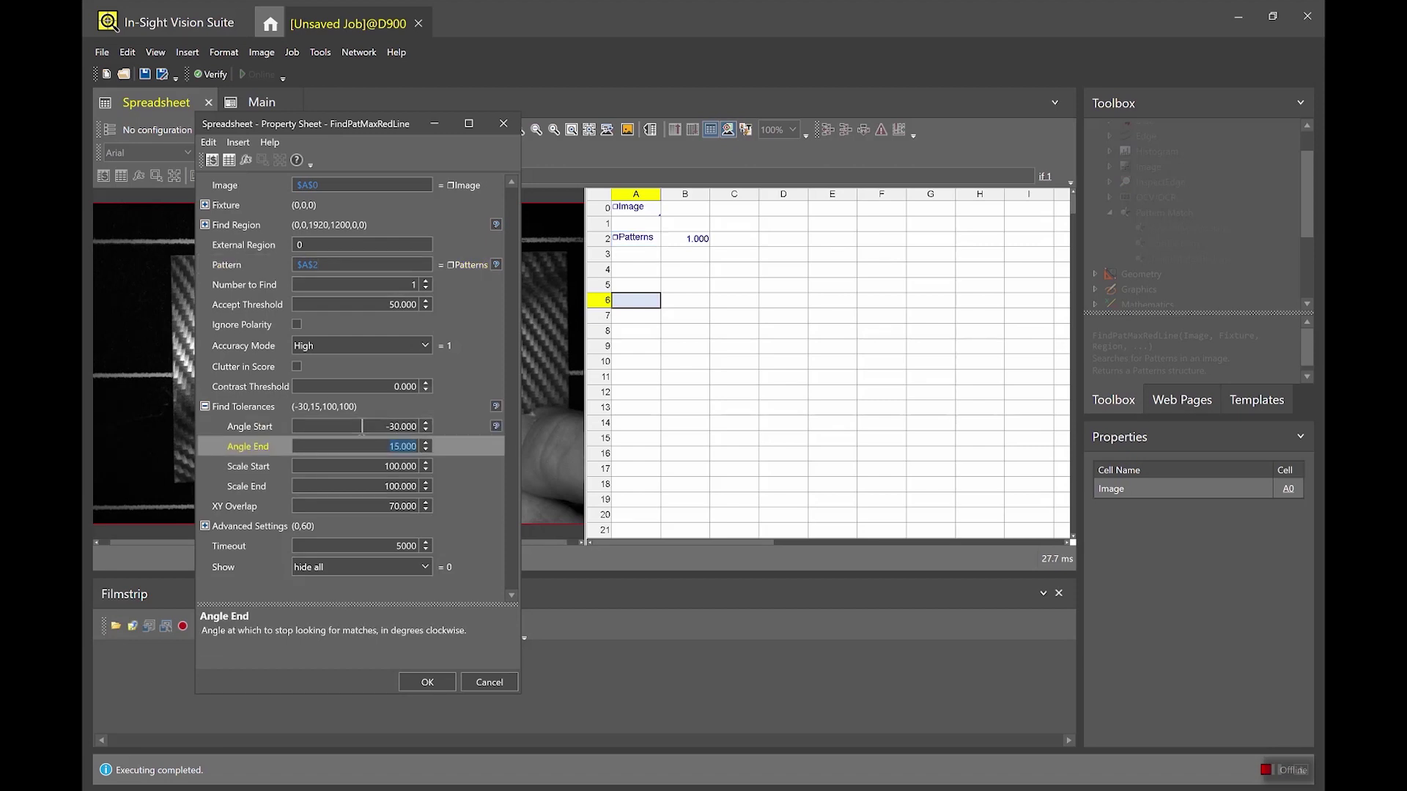
left_click(428, 680)
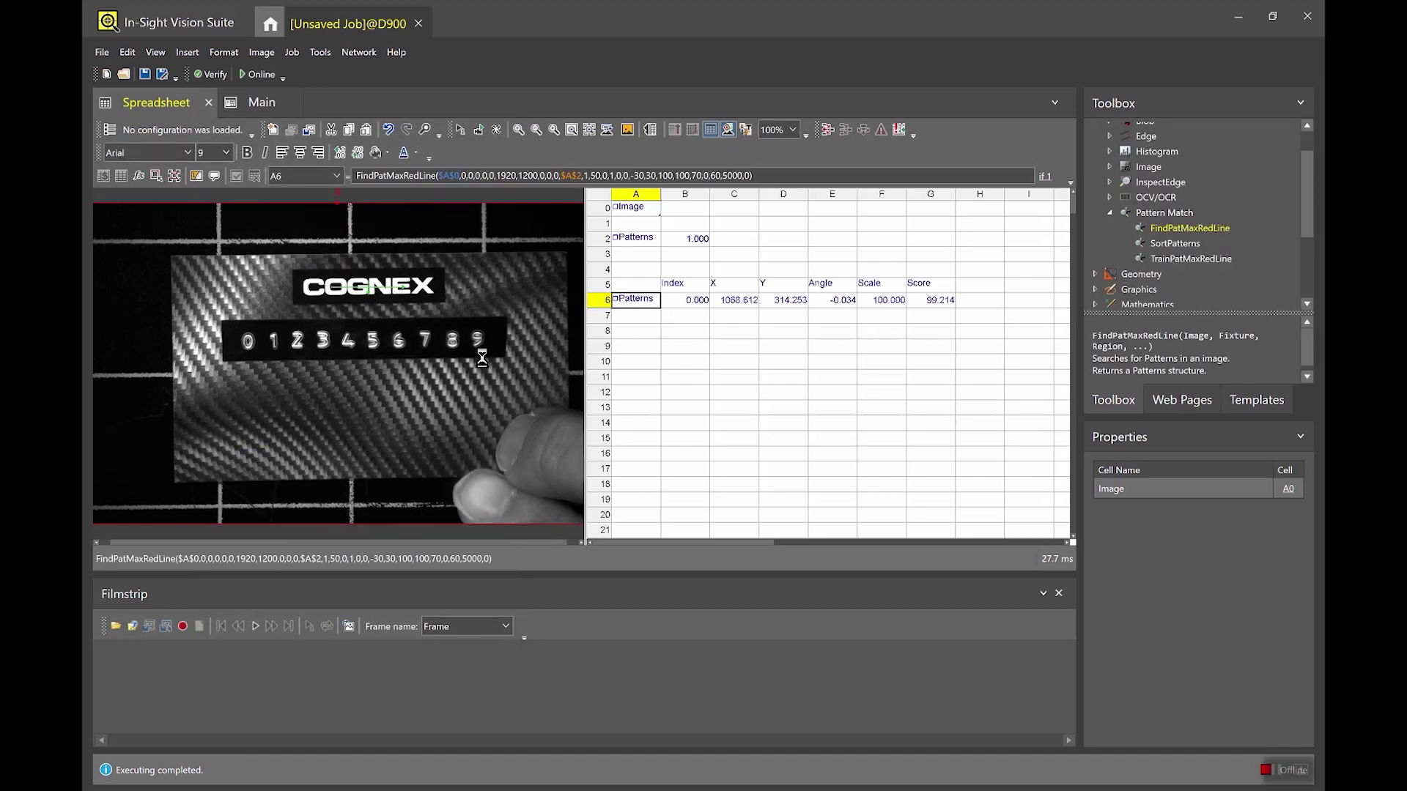
Set the find tool's graphics display to result graphics only.
left_click(350, 507)
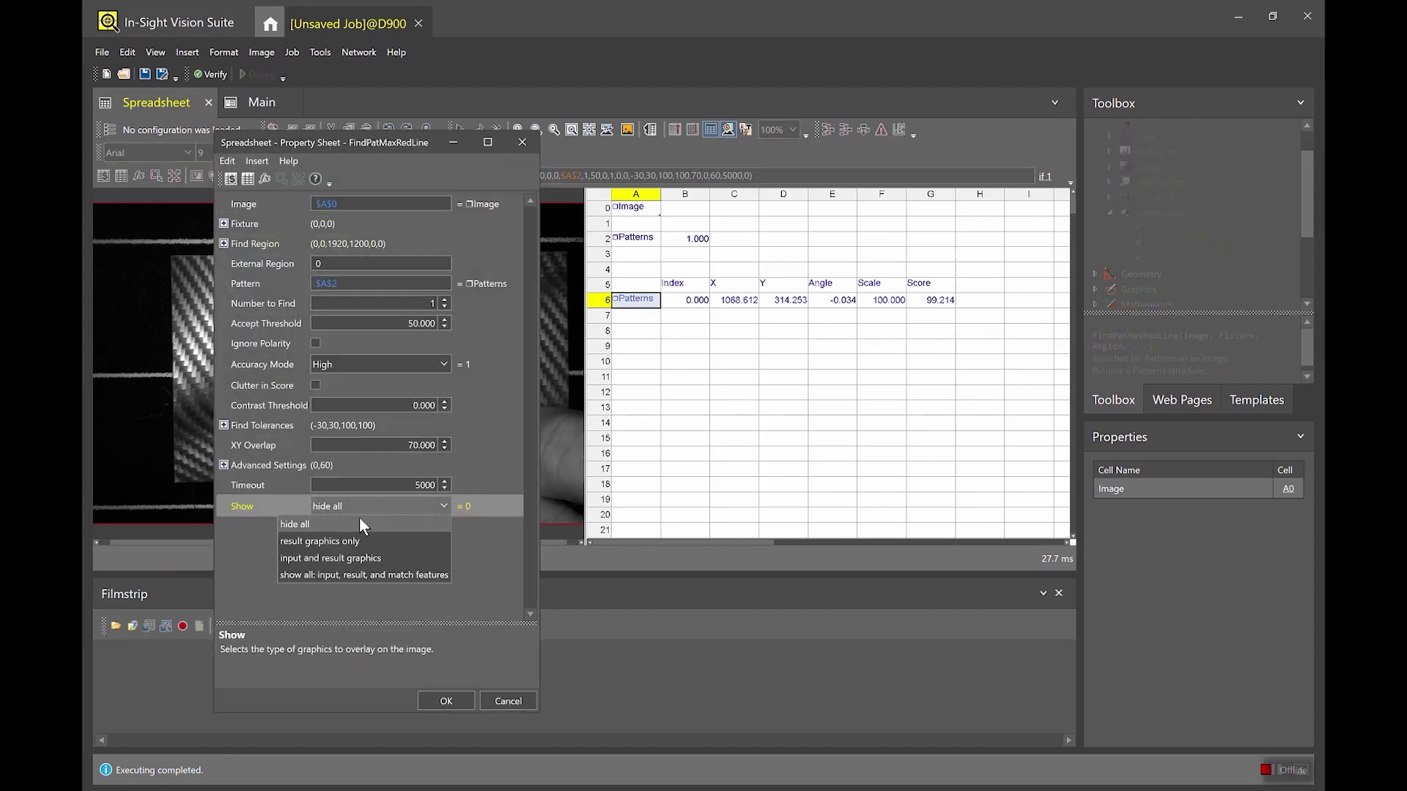
left_click(343, 537)
left_click(447, 697)
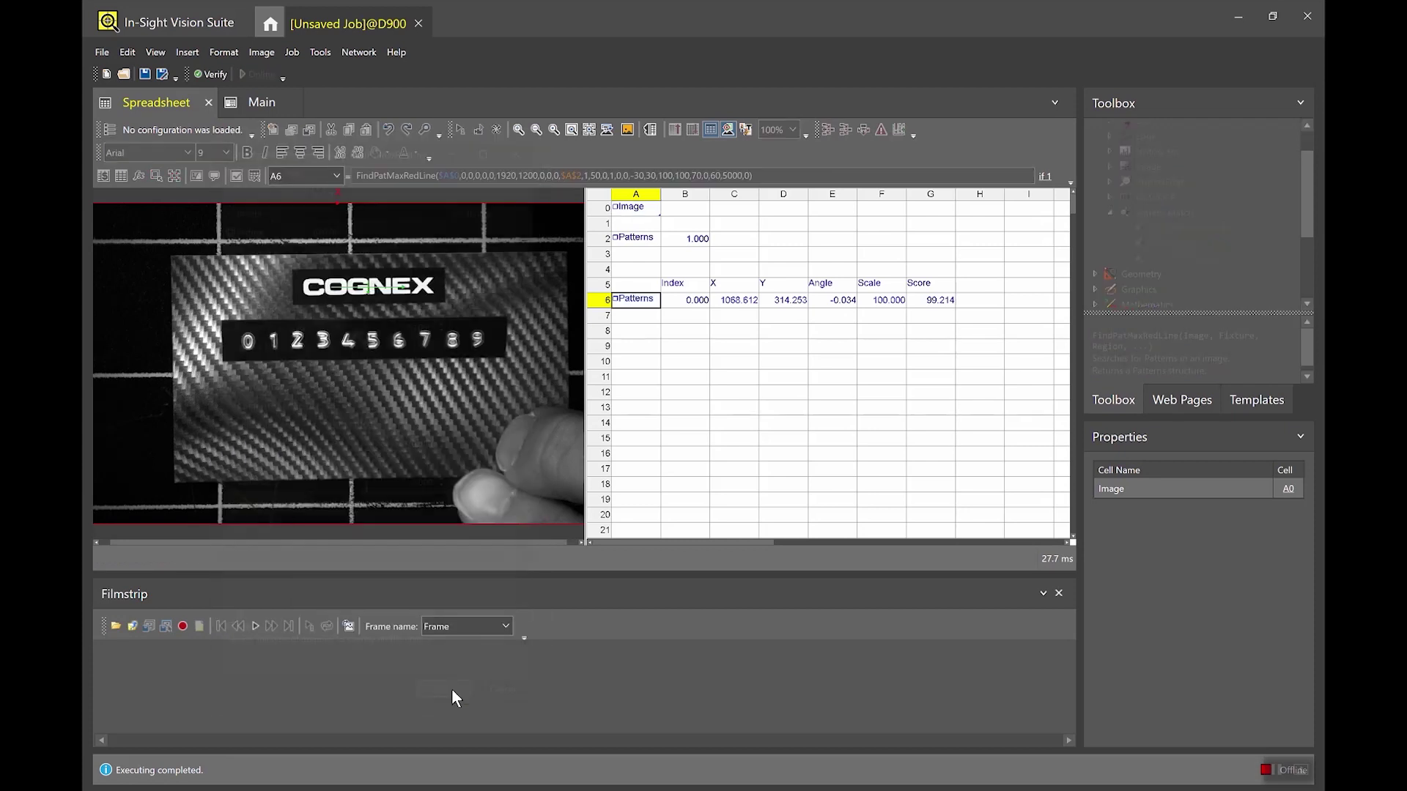
left_click(647, 350)
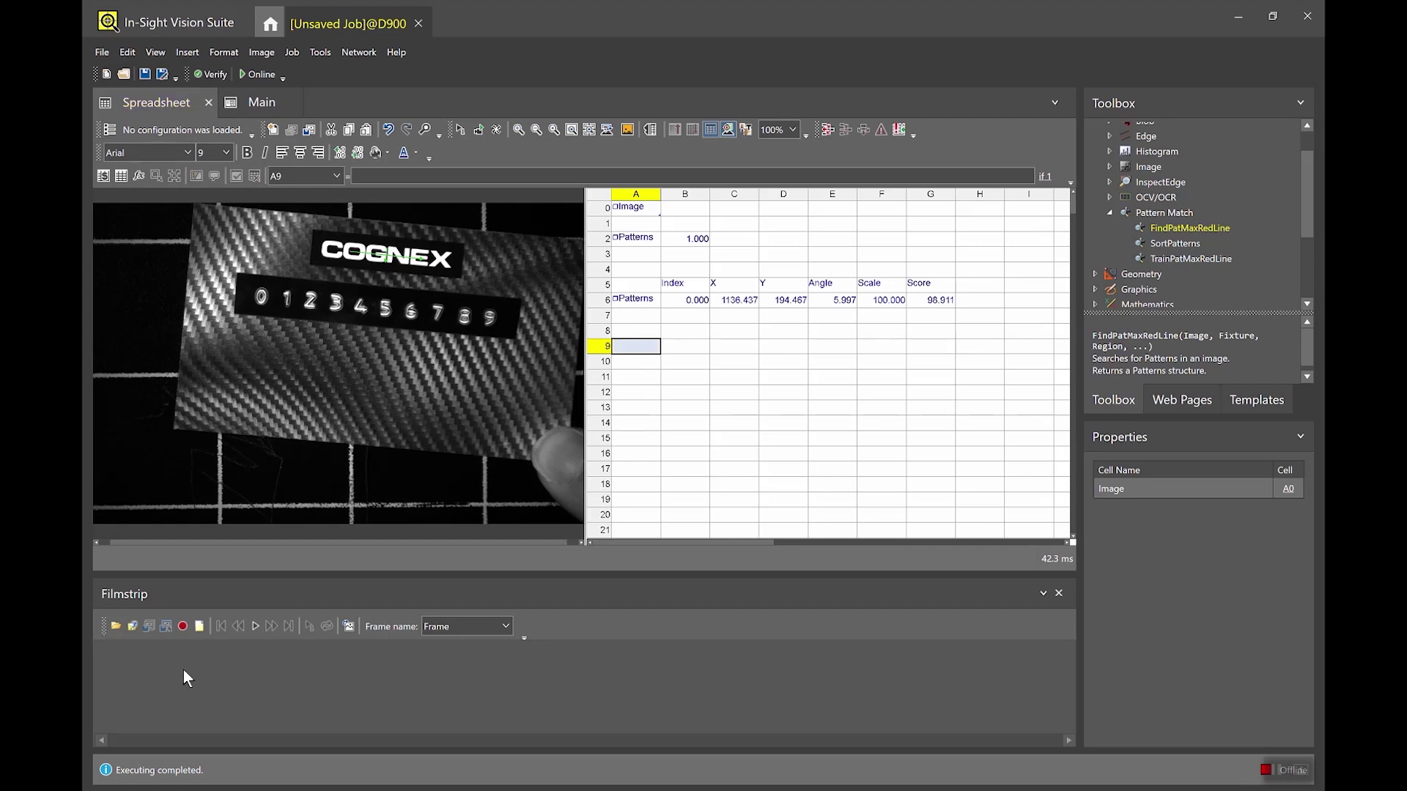
Record seven frames of the repositioned card into the filmstrip.
left_click(180, 623)
left_click(460, 130)
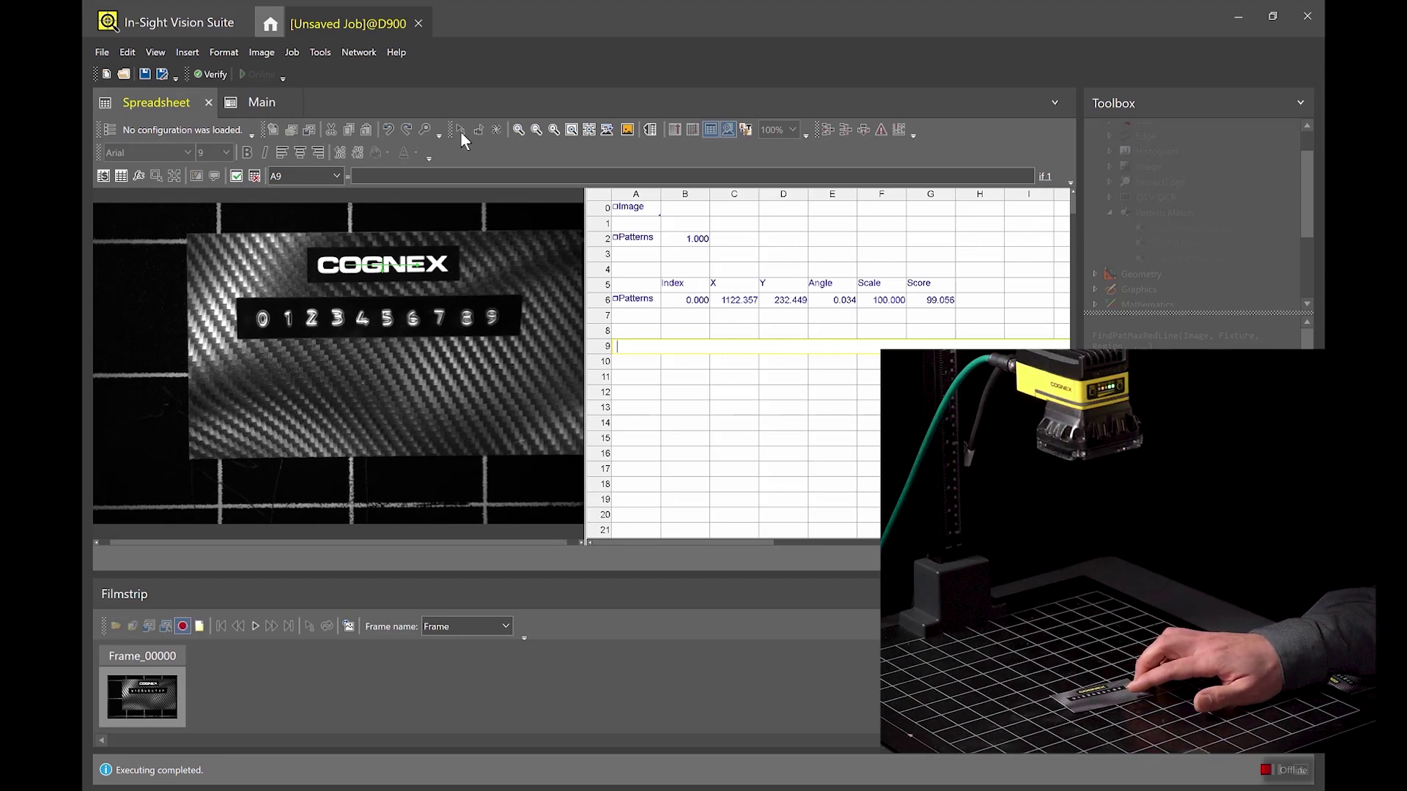
key("Escape")
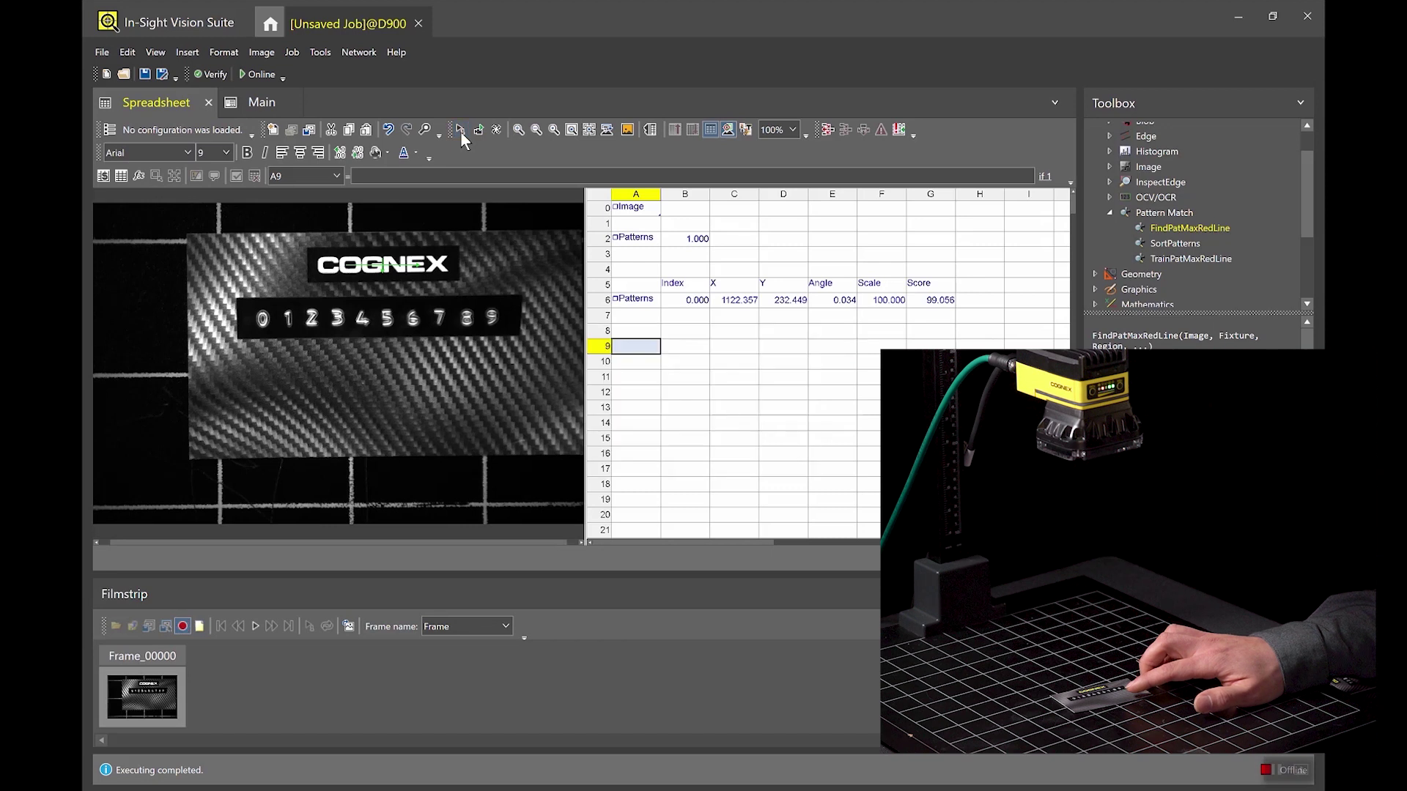
left_click(460, 131)
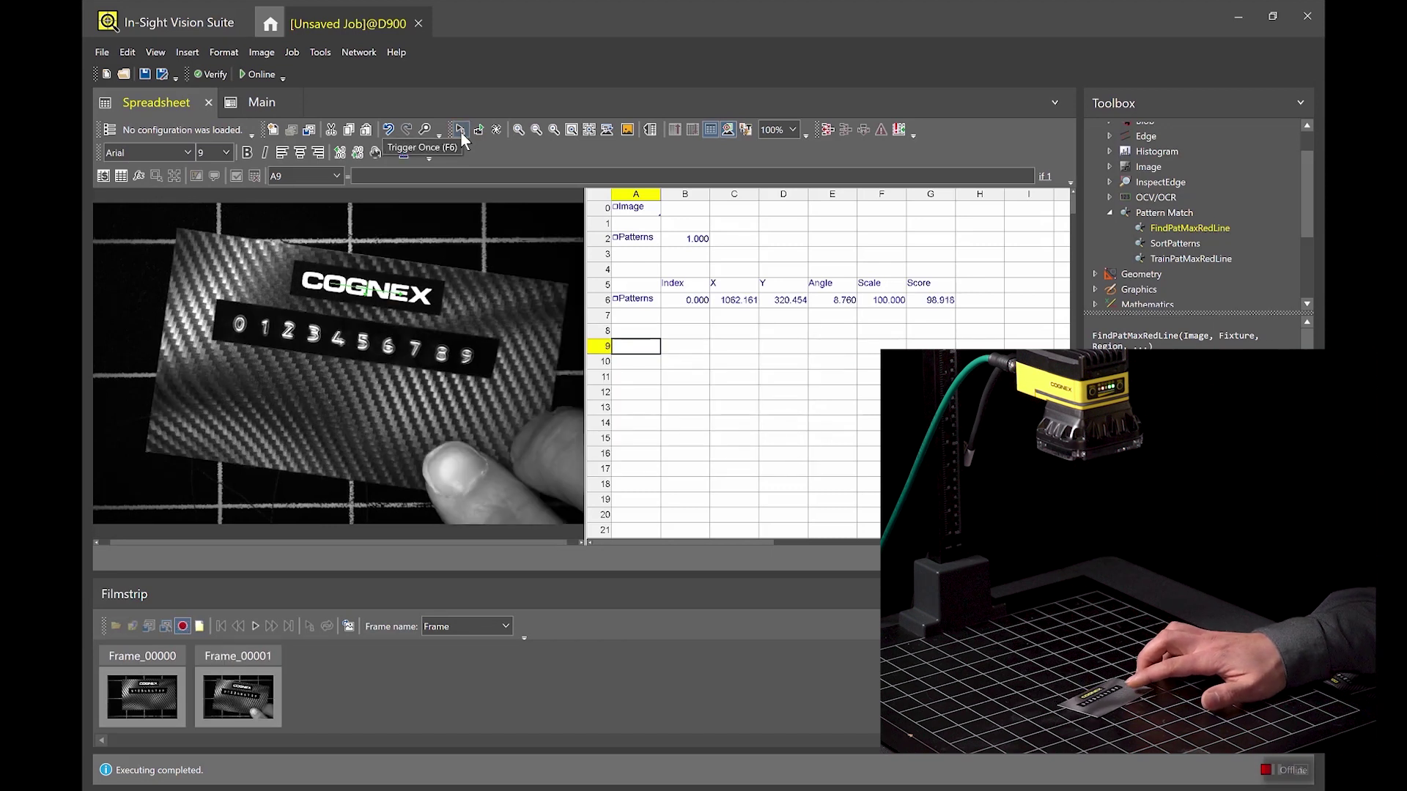
left_click(461, 130)
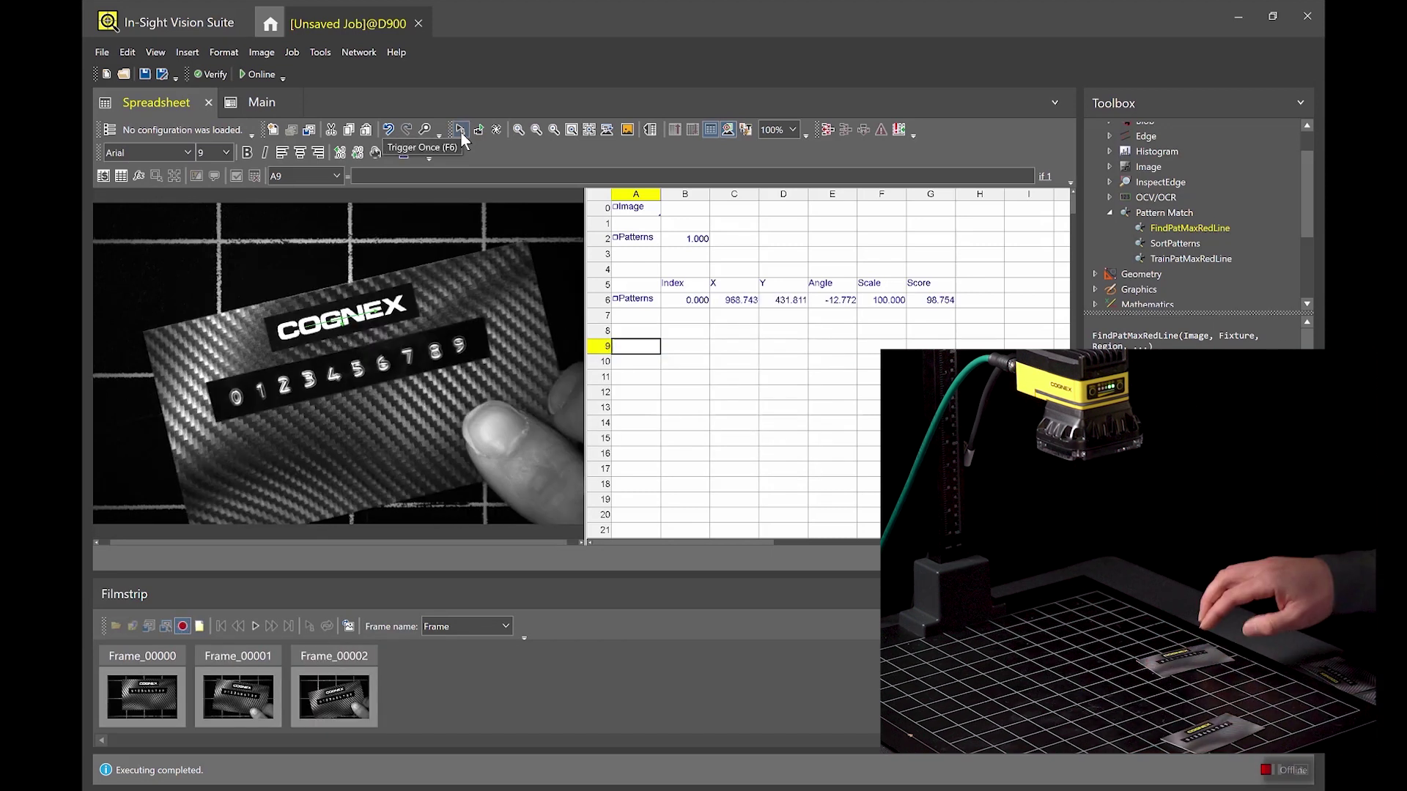
left_click(460, 130)
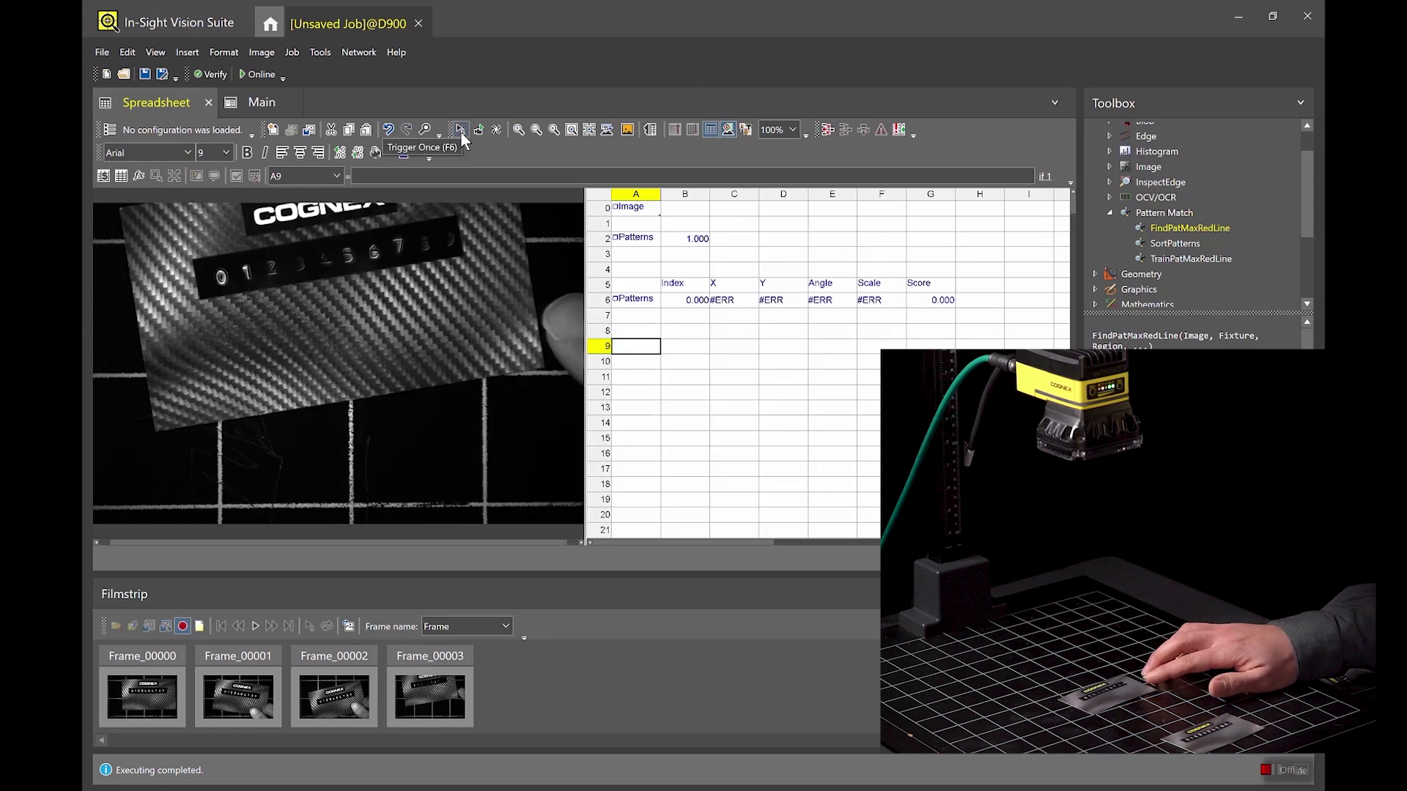
left_click(461, 130)
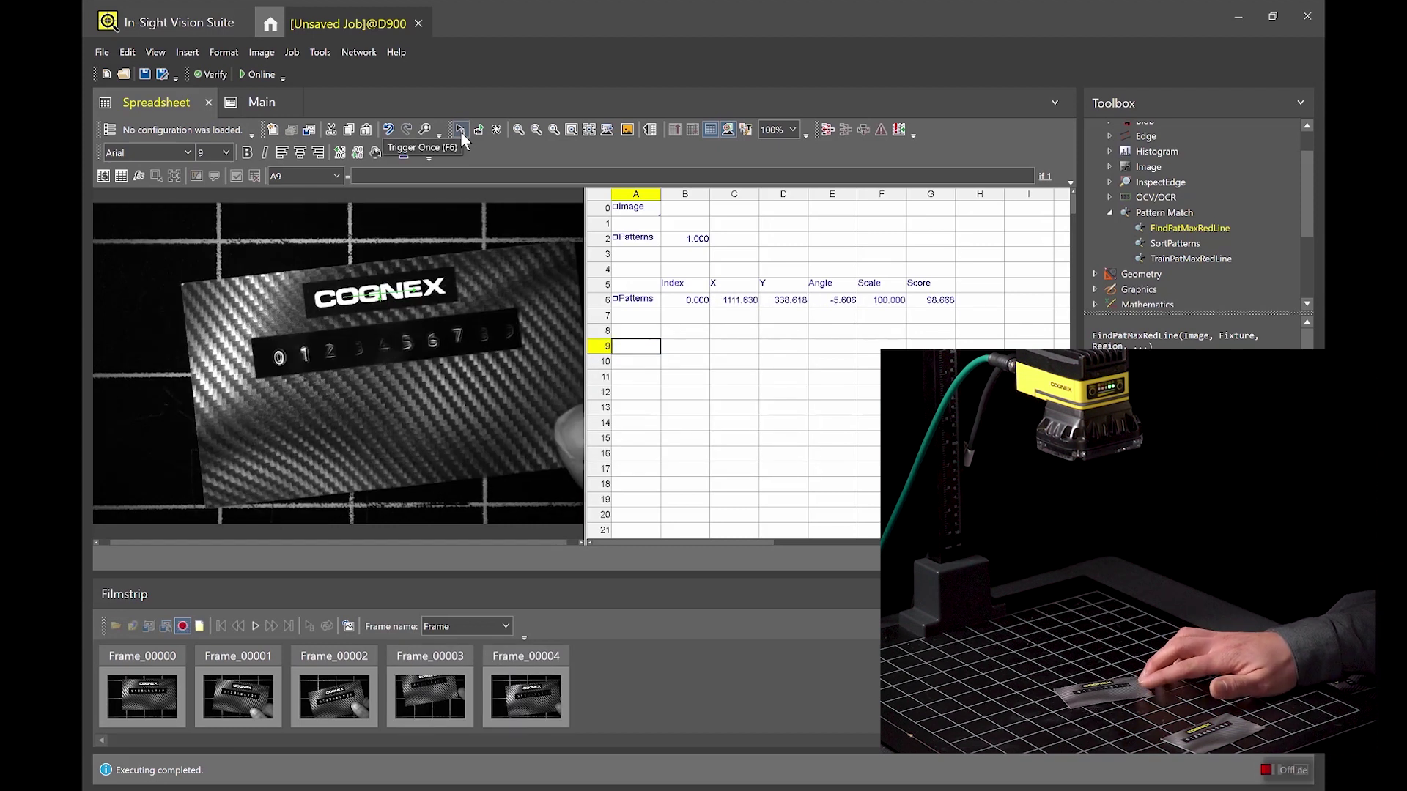
left_click(460, 130)
left_click(461, 130)
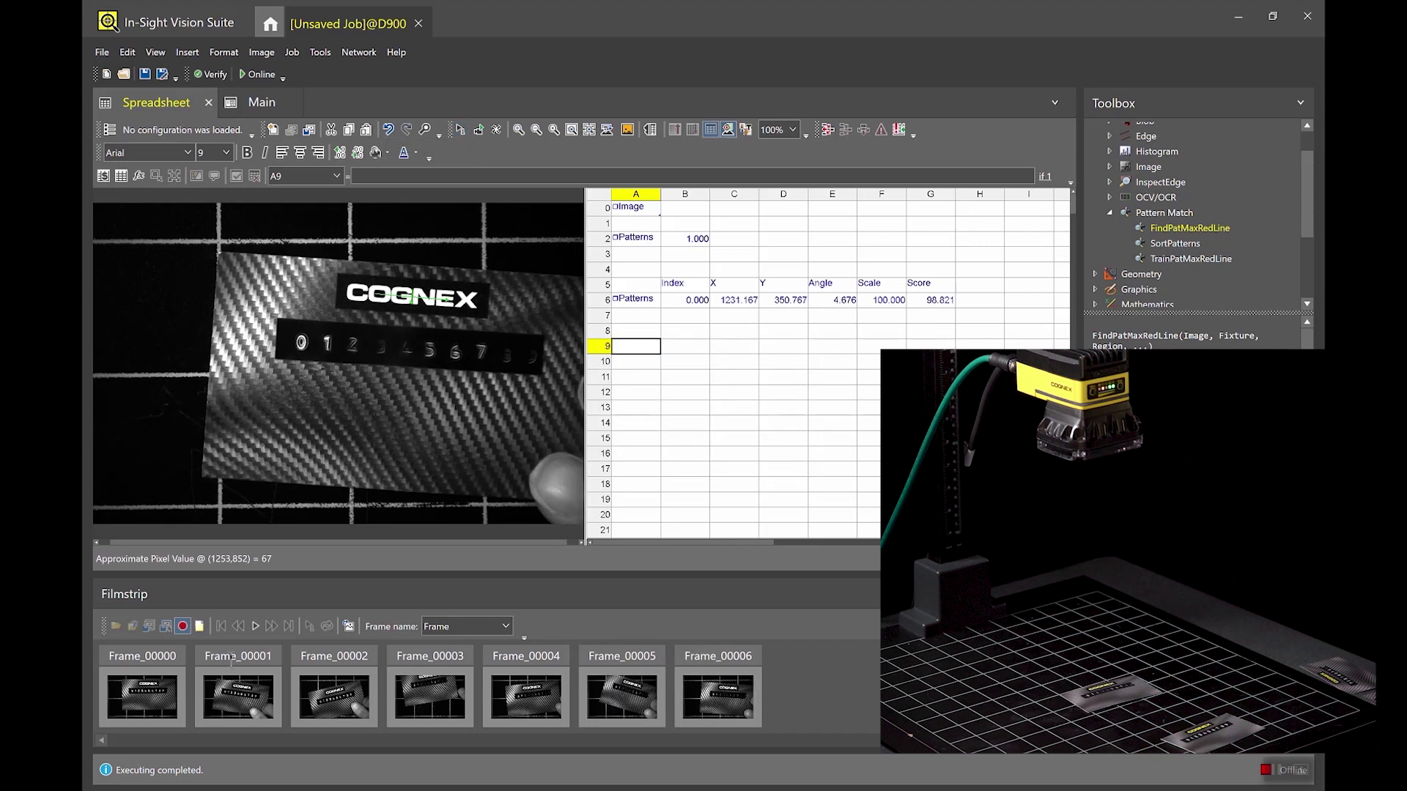
Stop filmstrip recording and delete Frame_00003.
left_click(183, 627)
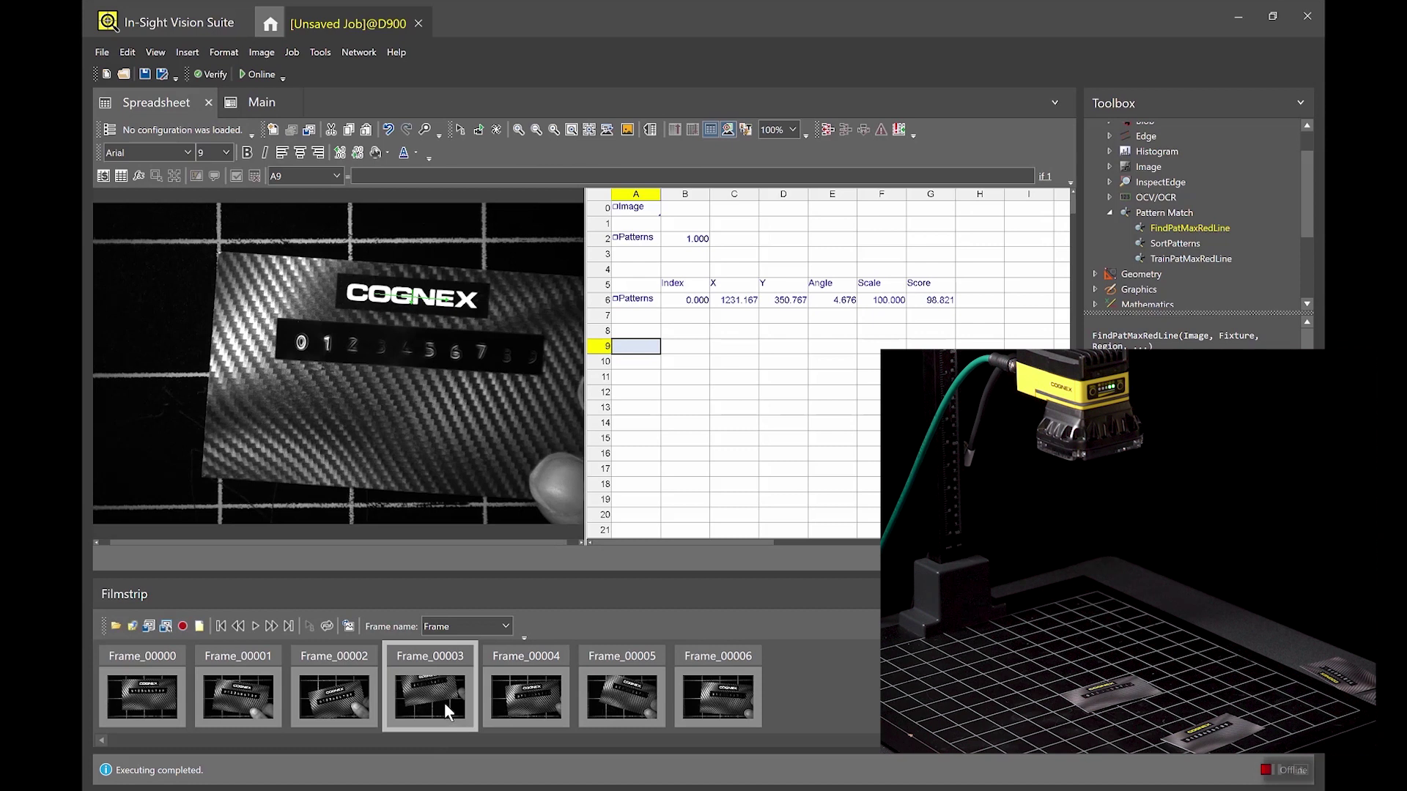
right_click(439, 702)
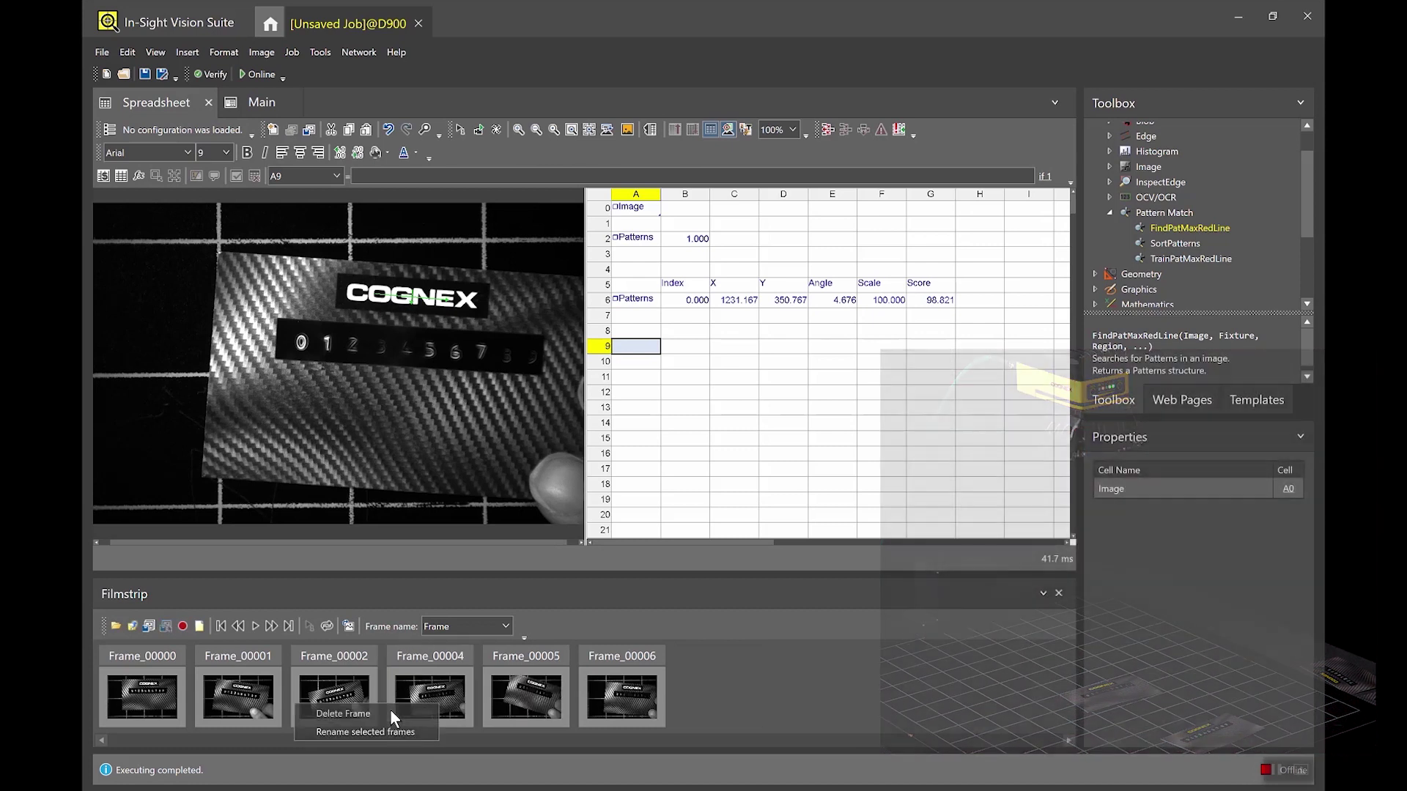
left_click(392, 713)
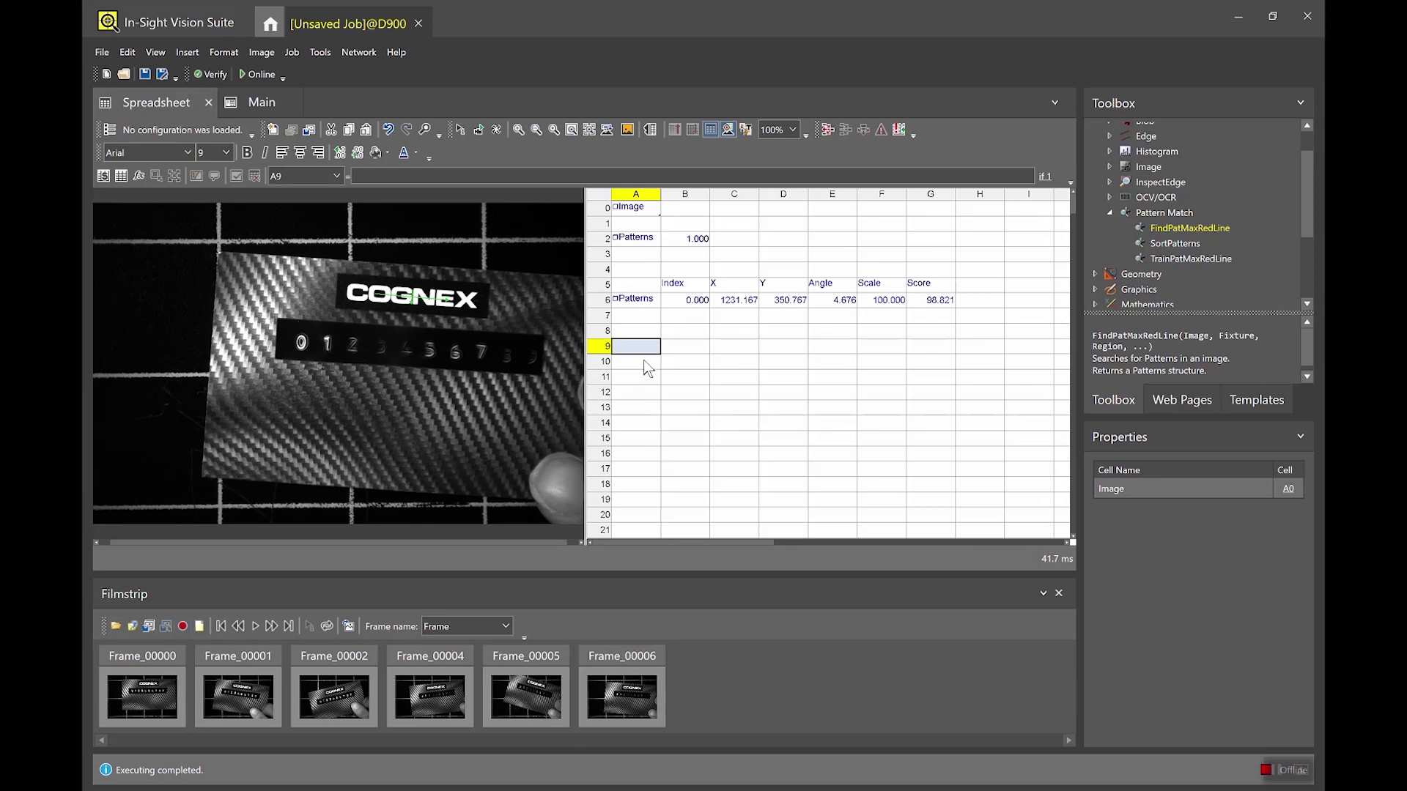
Collapse Pattern Match, expand ViDi Tools and drop ViDiRead into cell A9.
key("F2")
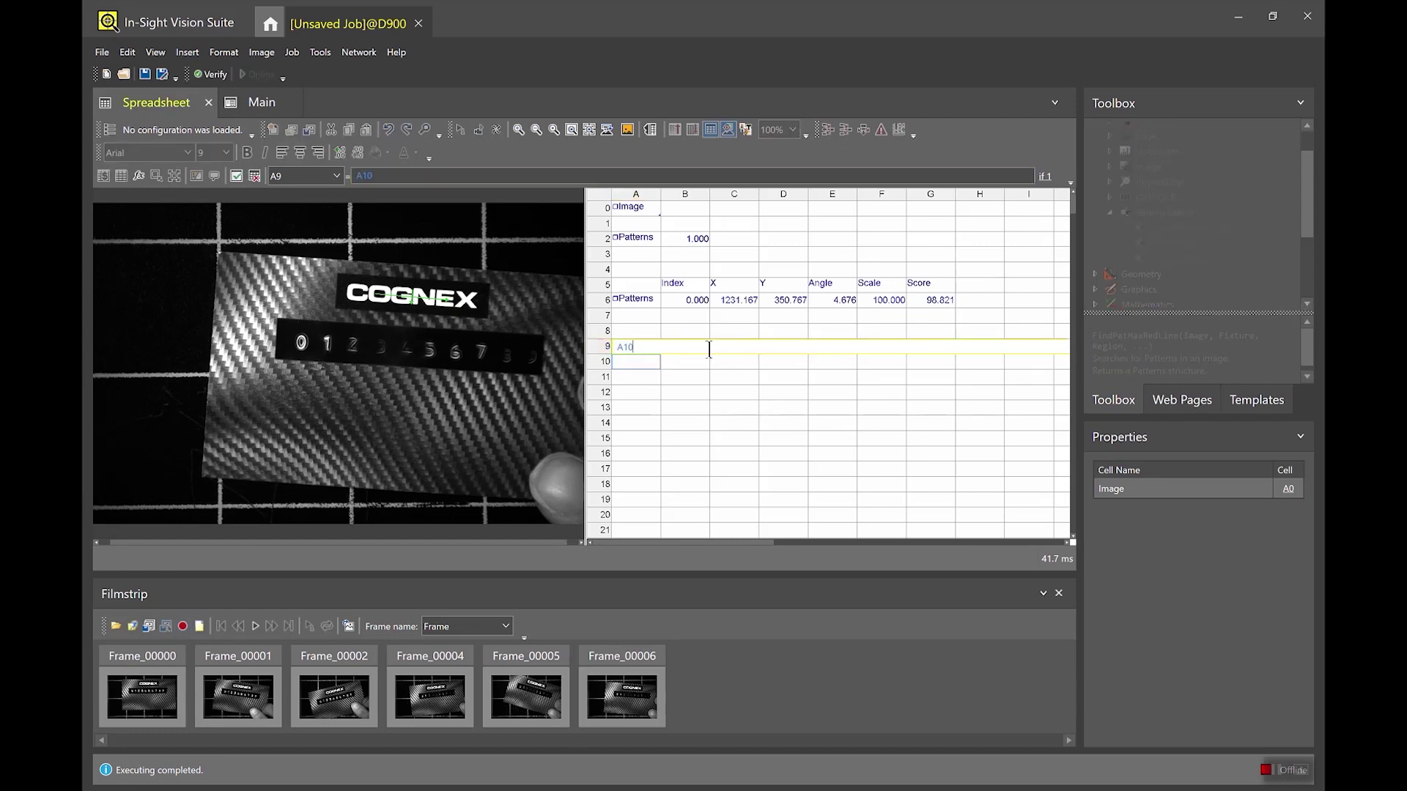
key("Escape")
left_click_drag(1306, 220, 1304, 164)
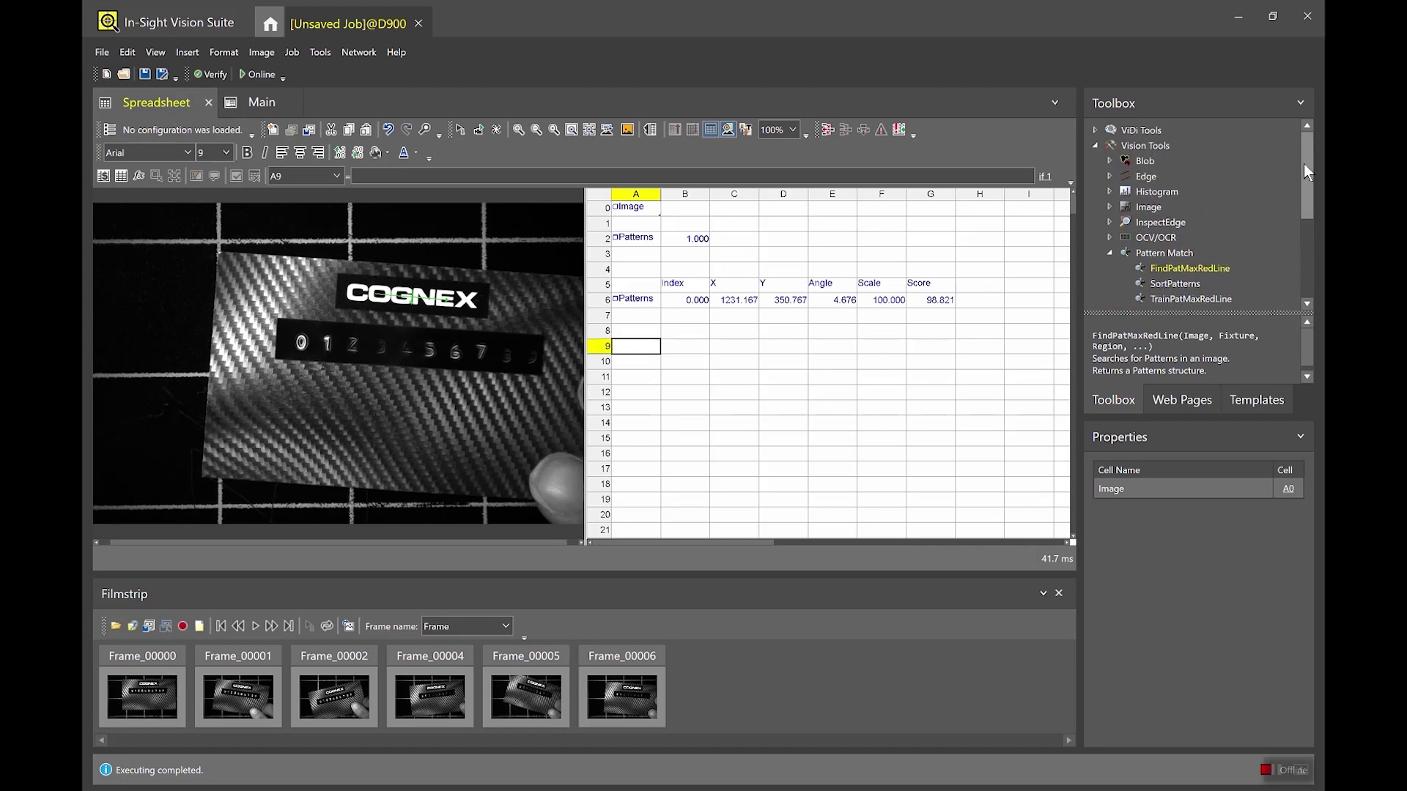
left_click(1109, 252)
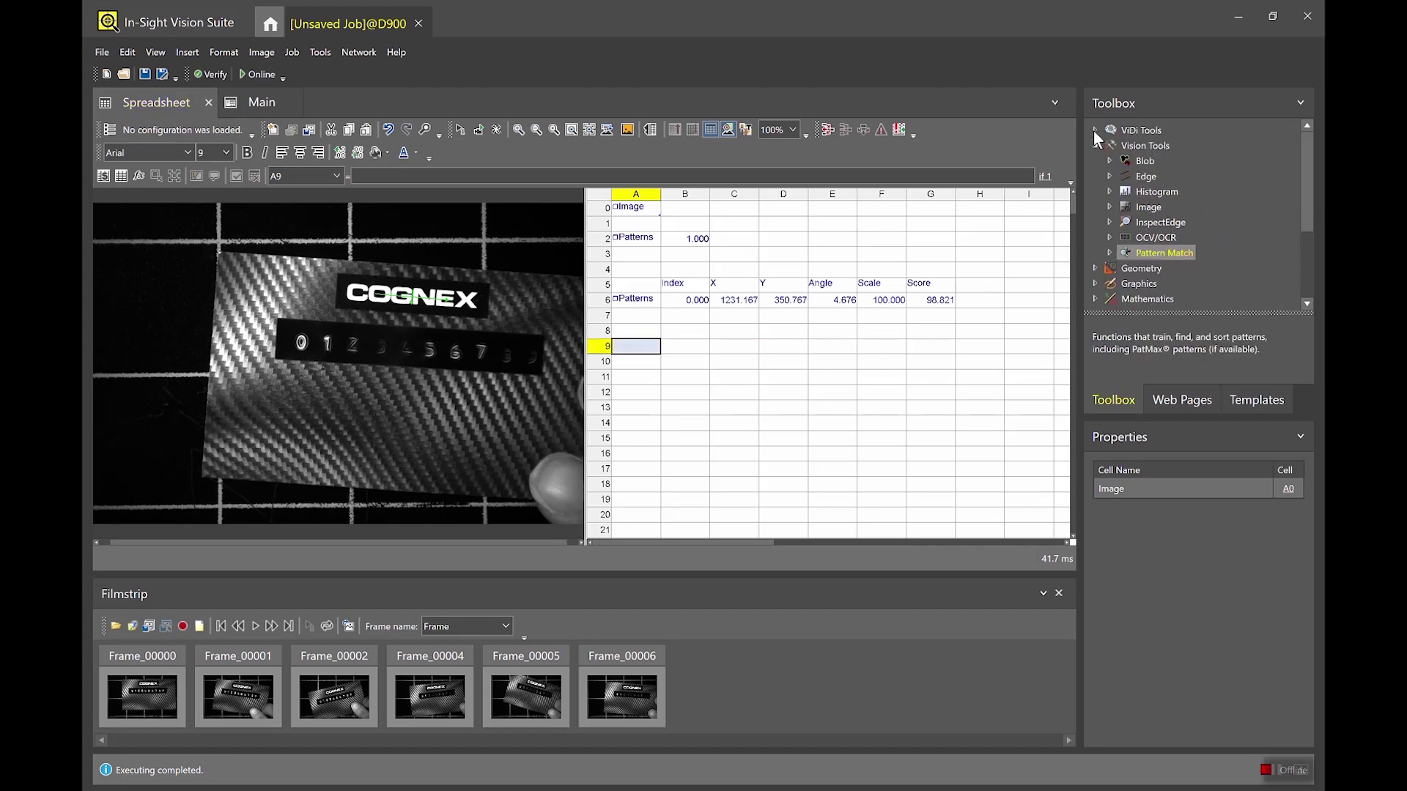
left_click(1094, 130)
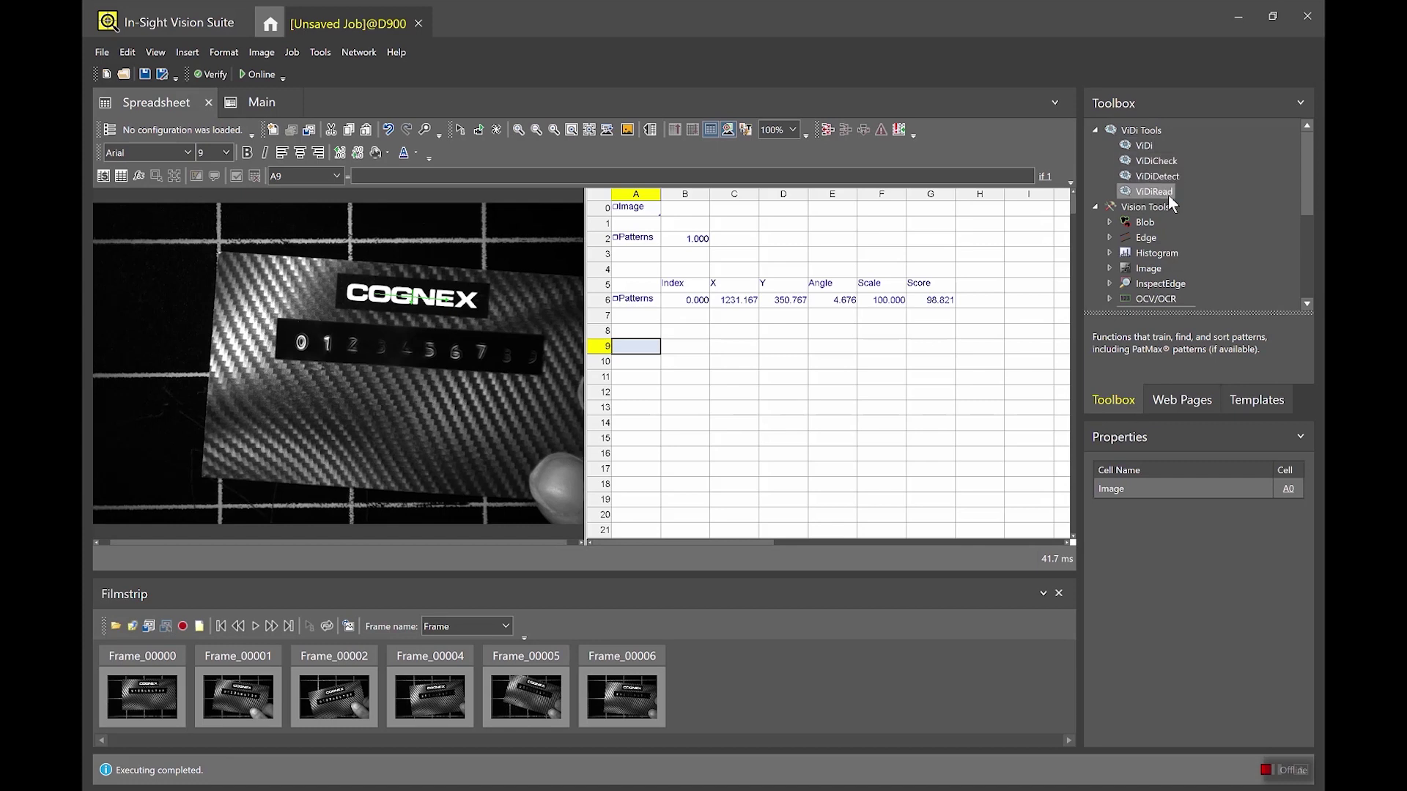
left_click_drag(1156, 192, 1048, 252)
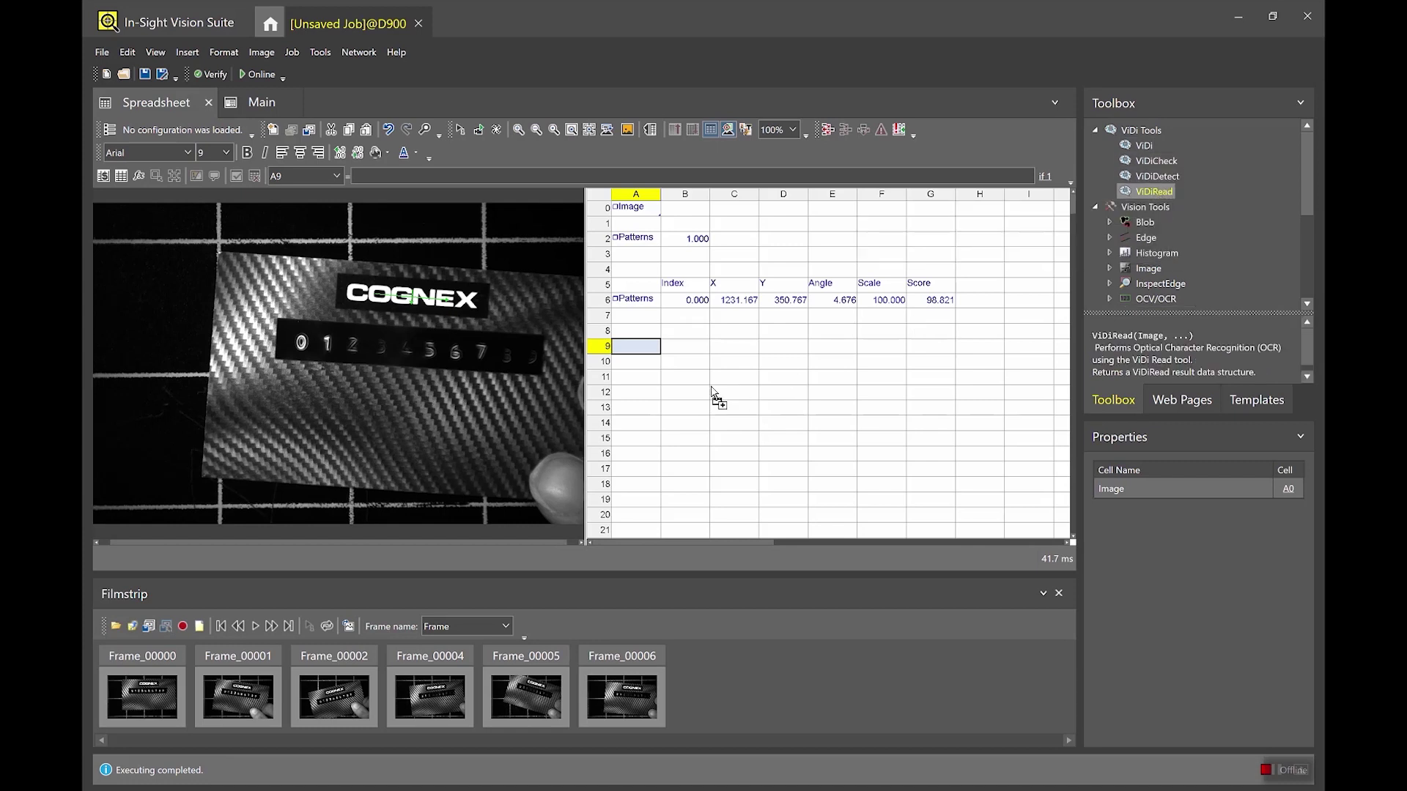
left_click_drag(711, 394, 636, 347)
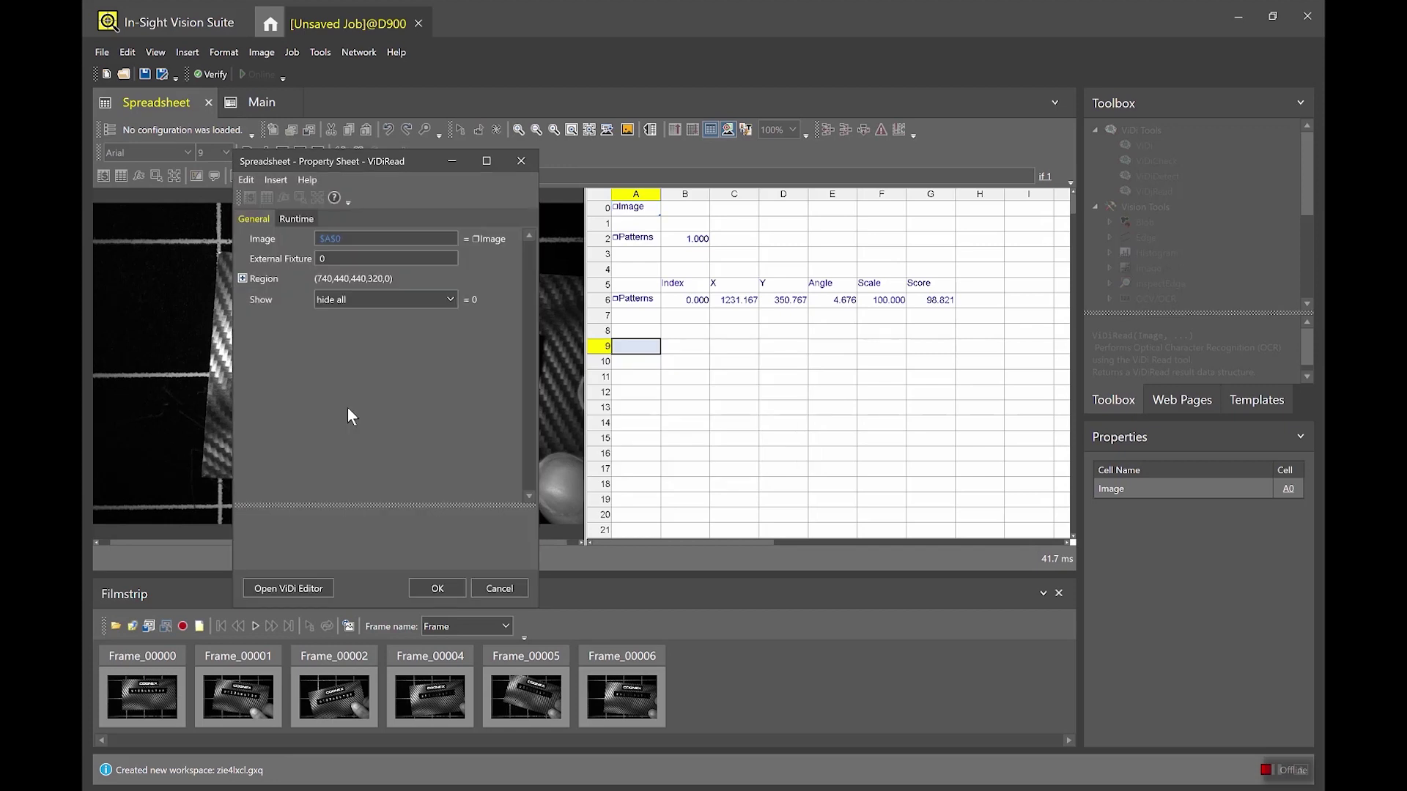
Set the ViDiRead External Fixture to the pattern result in A6.
left_click(289, 256)
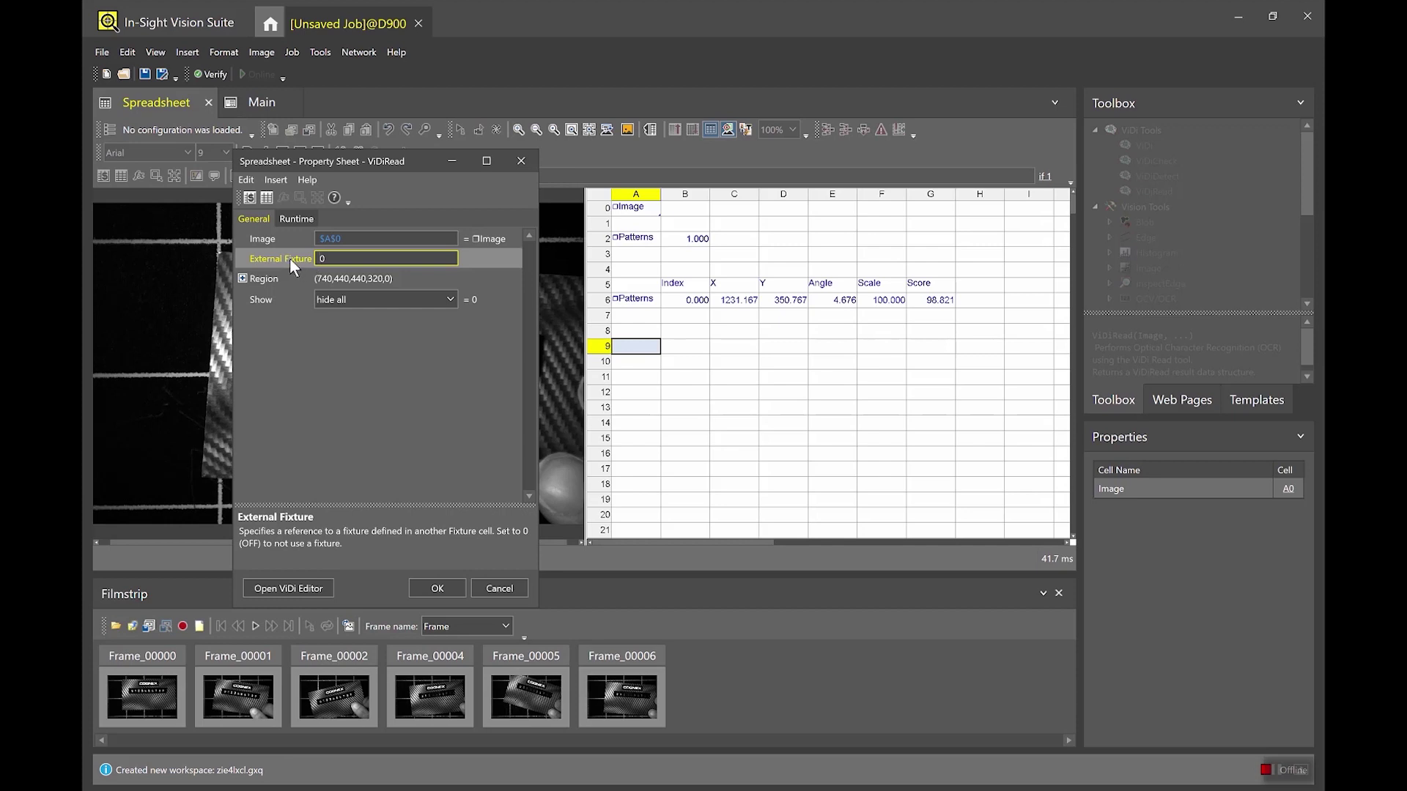
left_click(266, 203)
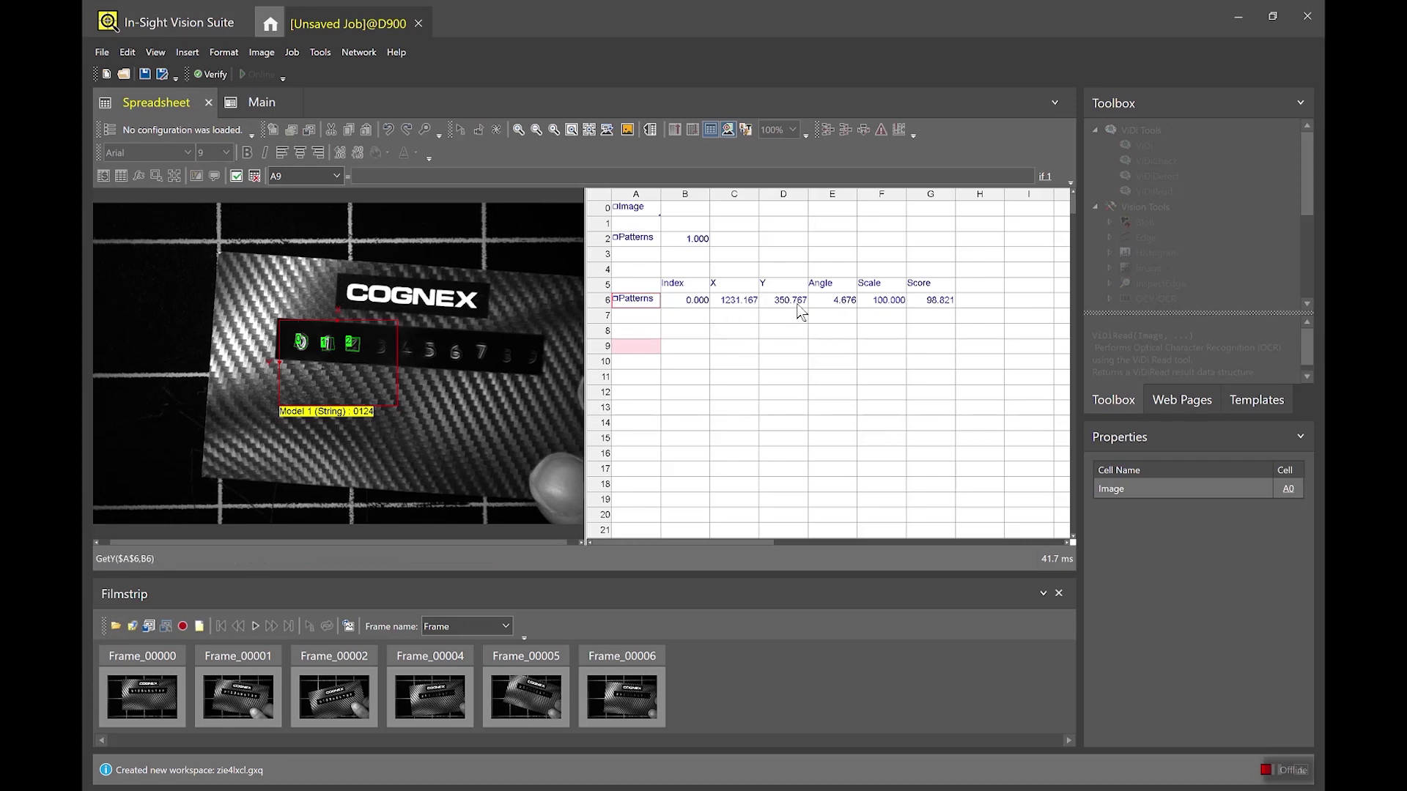
left_click(639, 304)
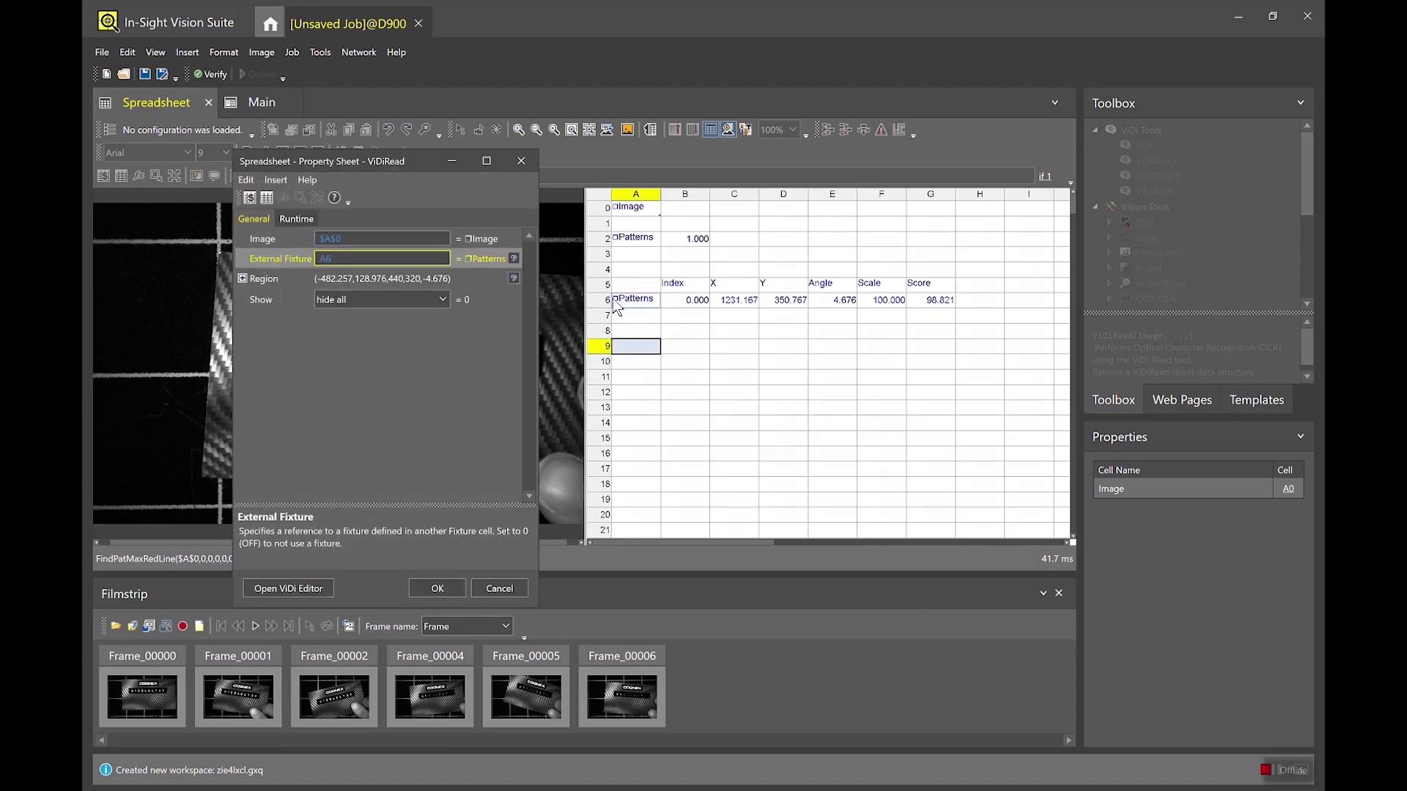
Stretch the read region over the whole digit row, rotated about 3°, and open the ViDi editor.
left_click(276, 281)
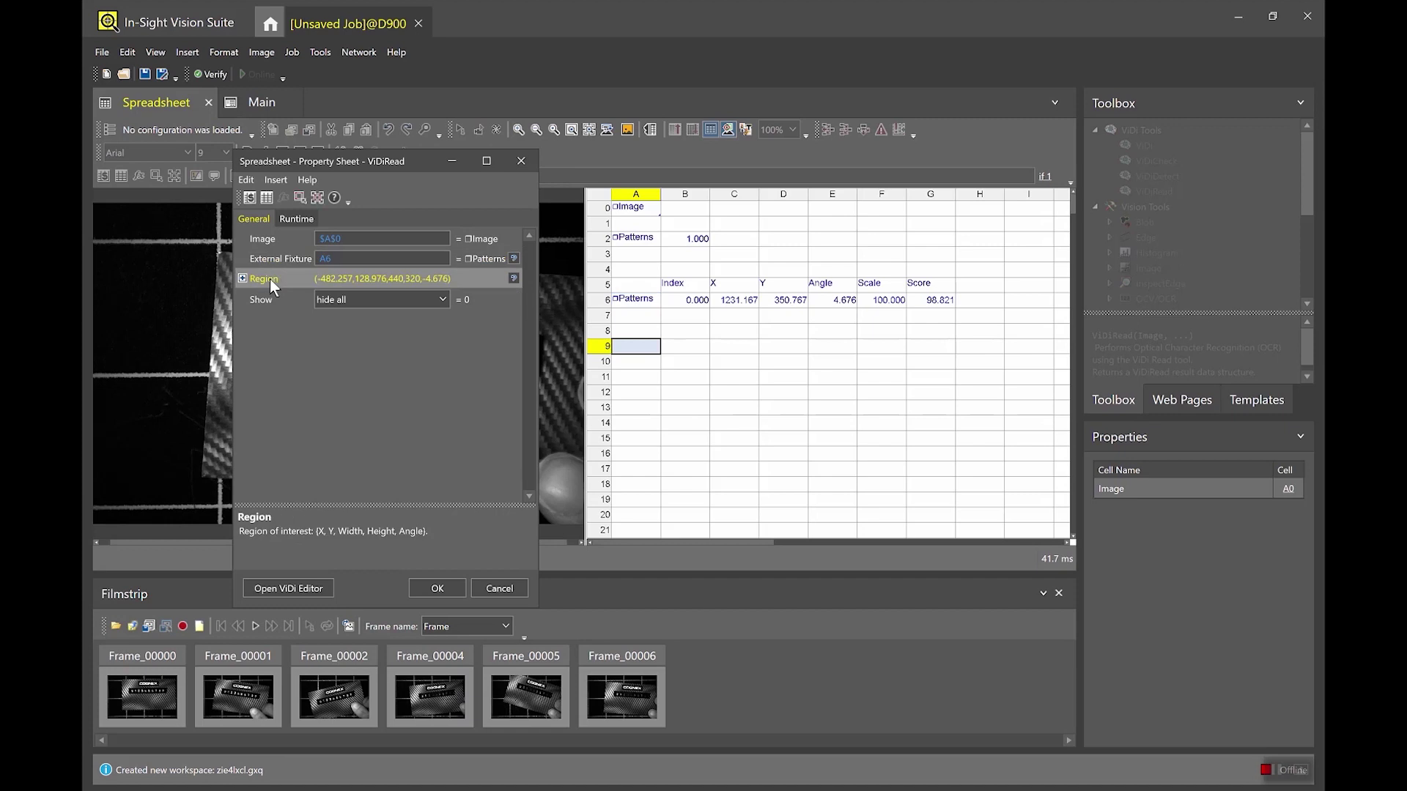
double_click(276, 282)
left_click_drag(354, 355, 547, 378)
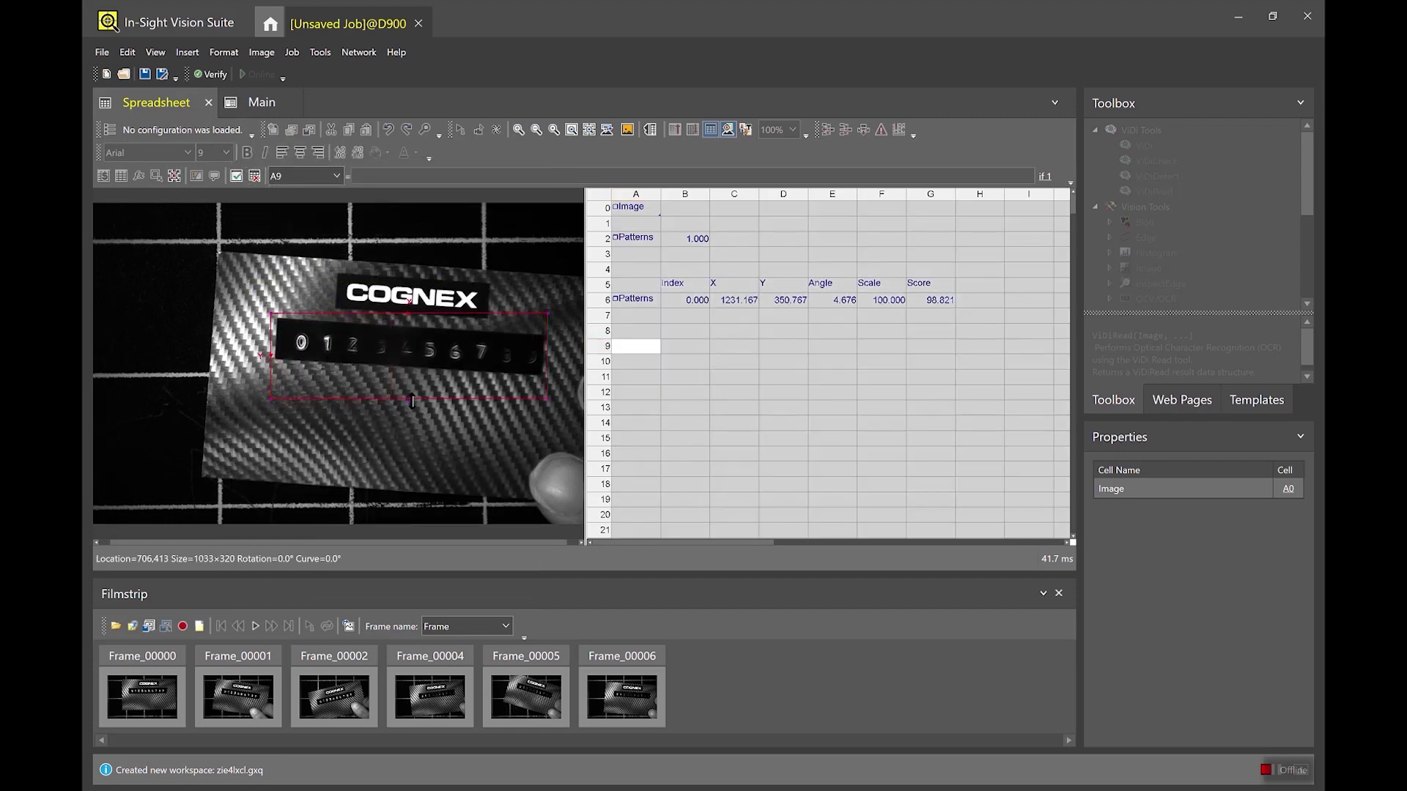
left_click_drag(413, 401, 439, 376)
left_click_drag(409, 382, 410, 382)
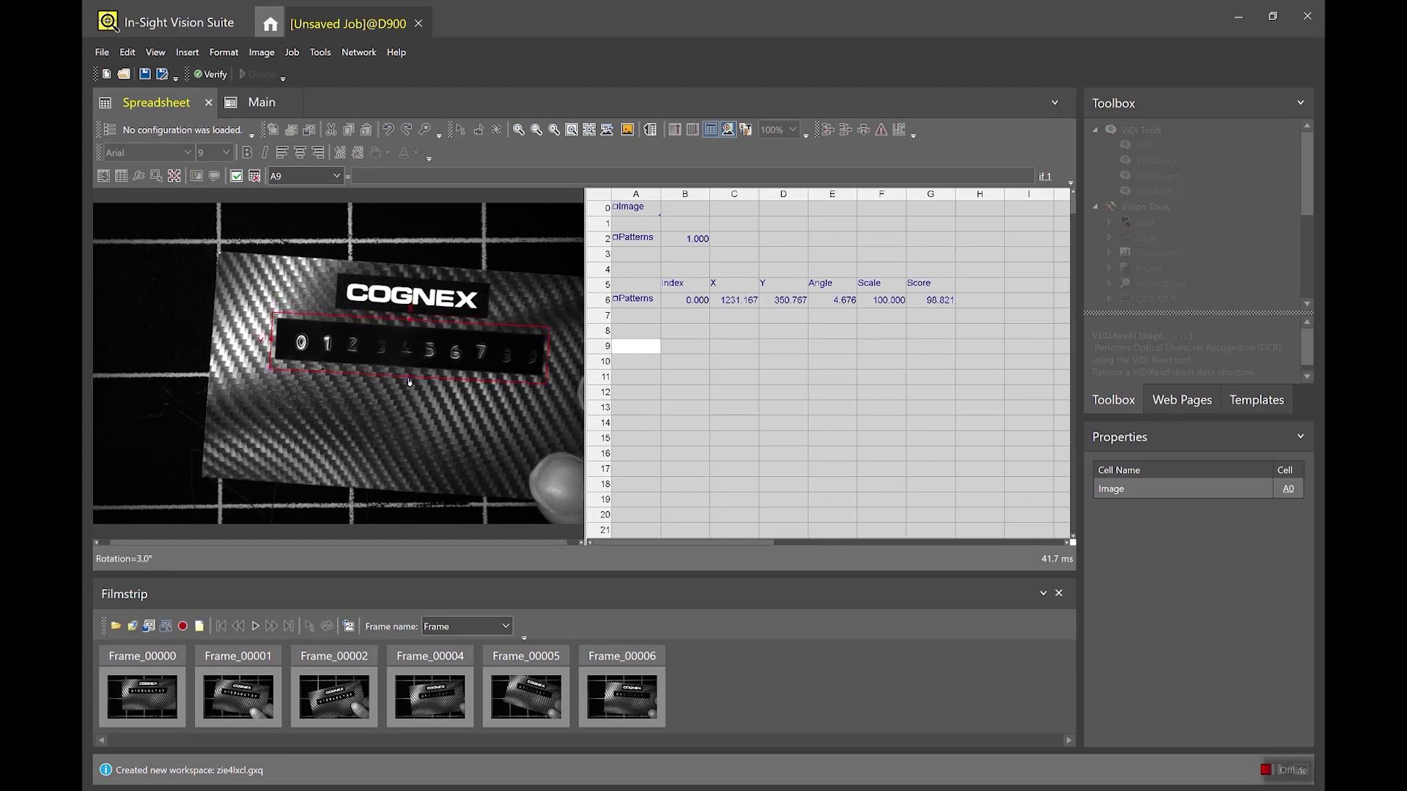
key("Return")
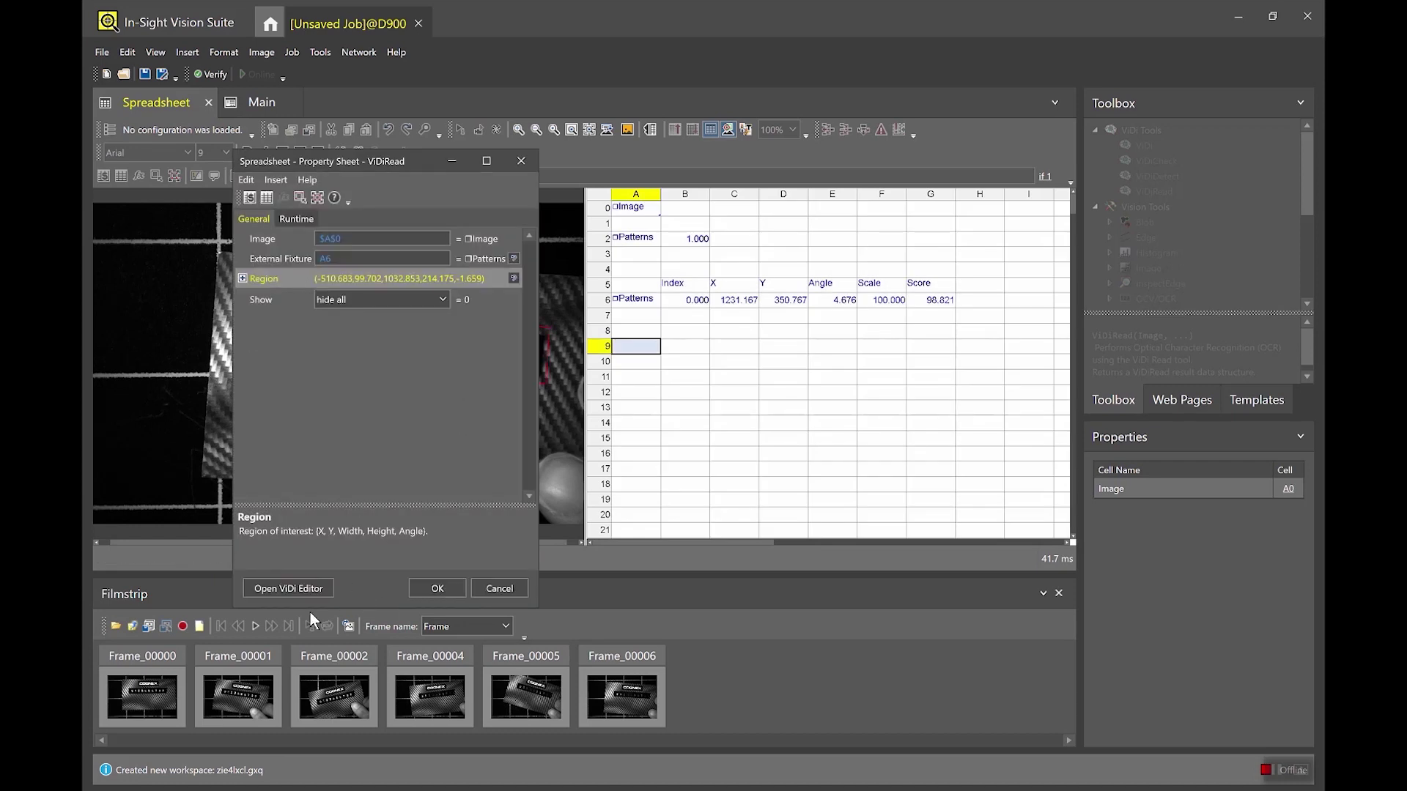
left_click(324, 590)
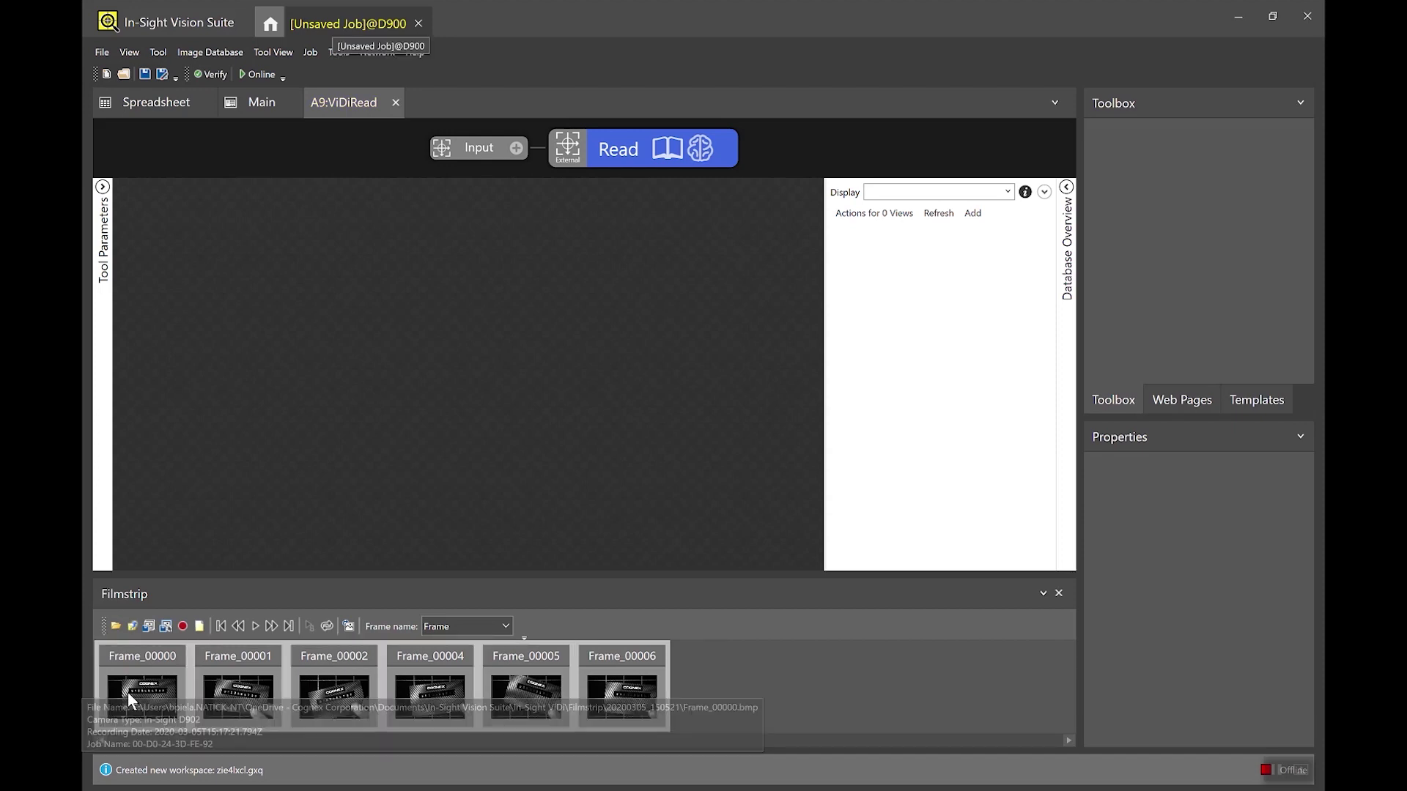
Drag the six filmstrip frames into the Database Overview as read views.
left_click_drag(614, 683, 911, 411)
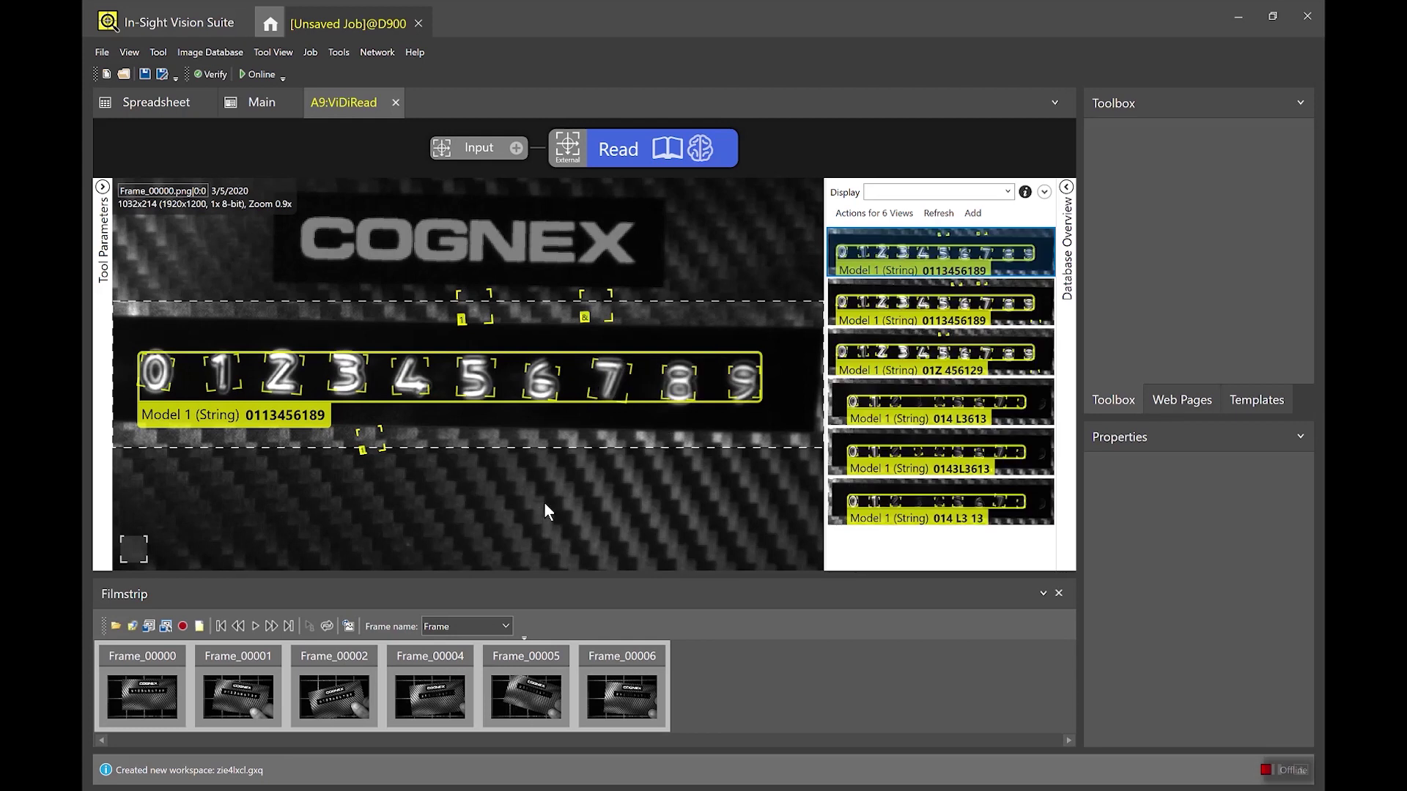
scroll(542, 500, "down", 3)
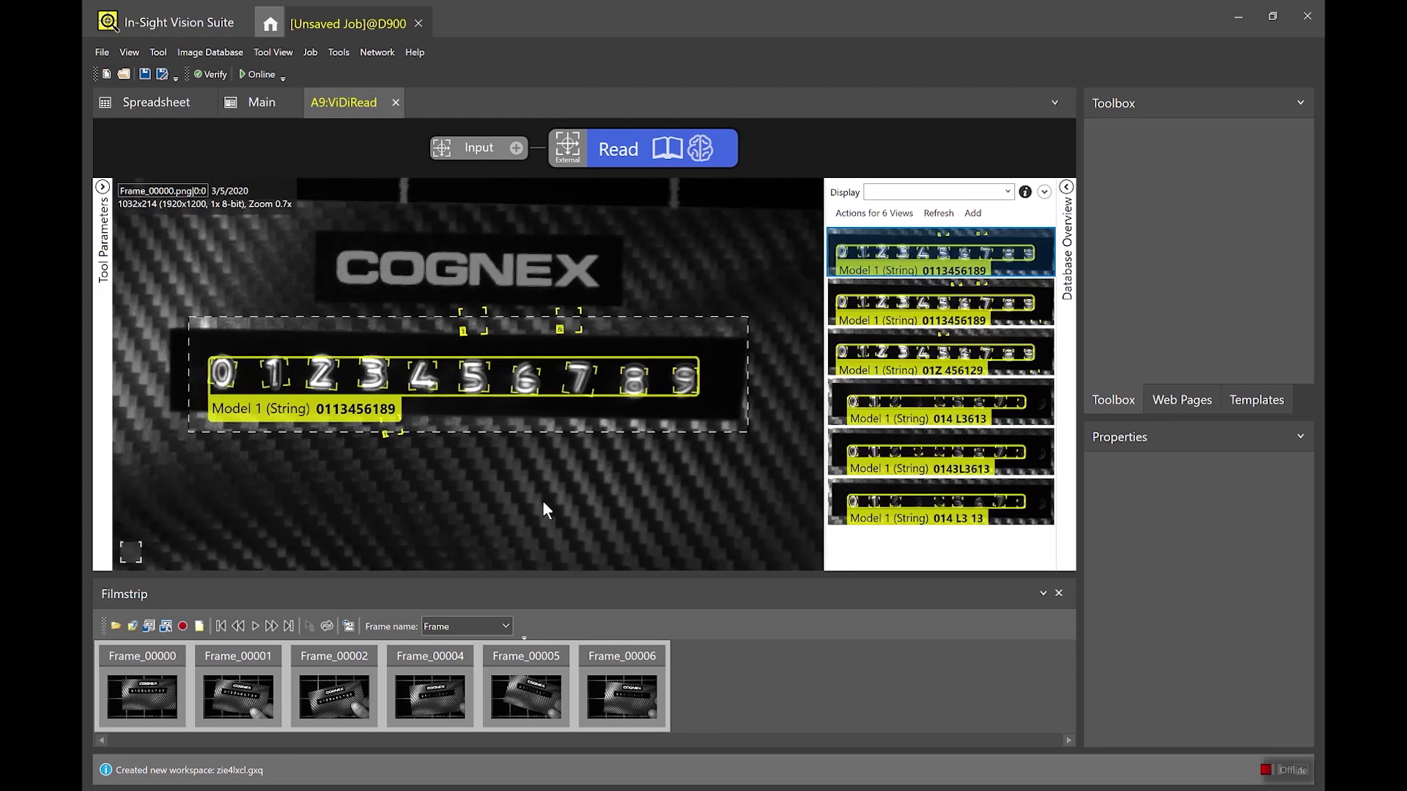
left_click(1014, 313)
left_click(1014, 345)
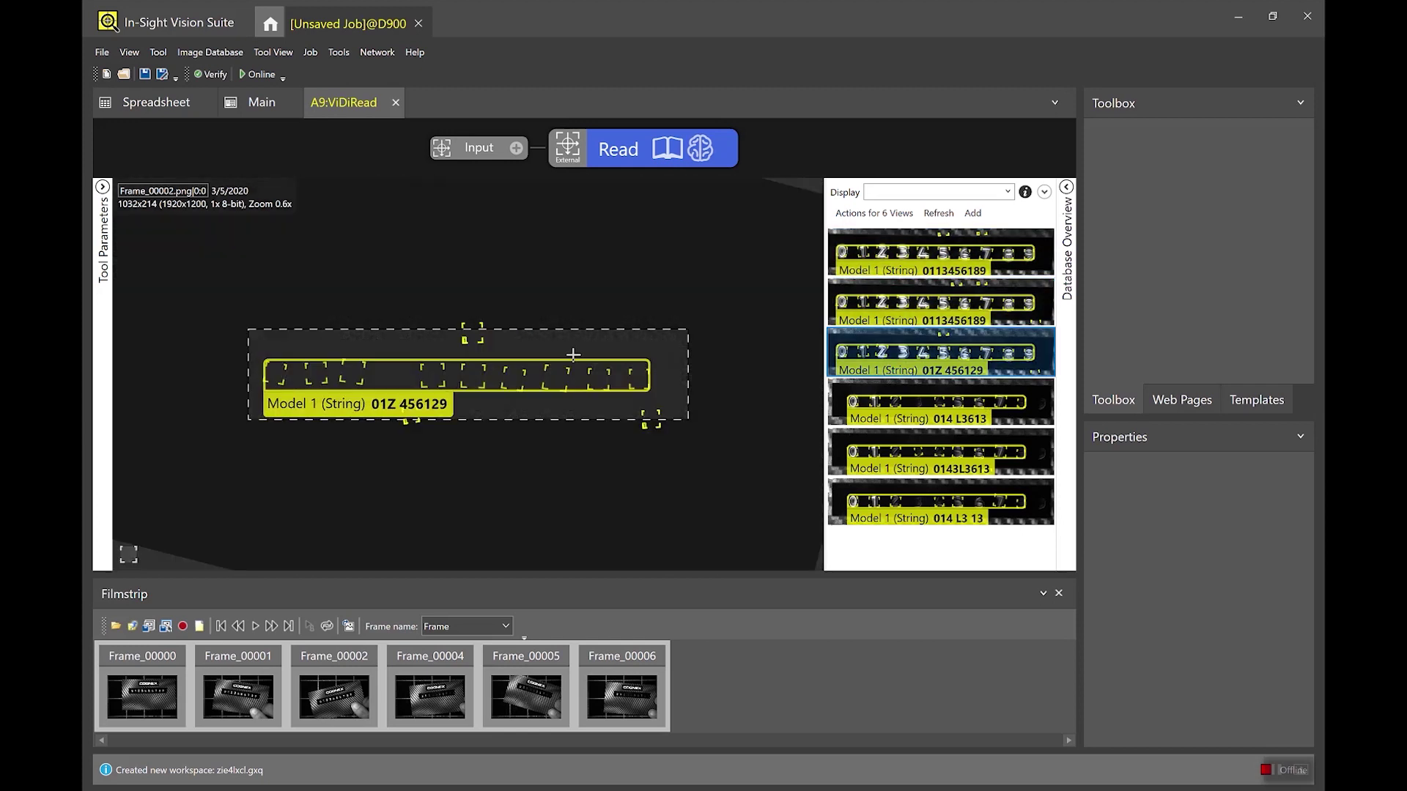
left_click(1015, 423)
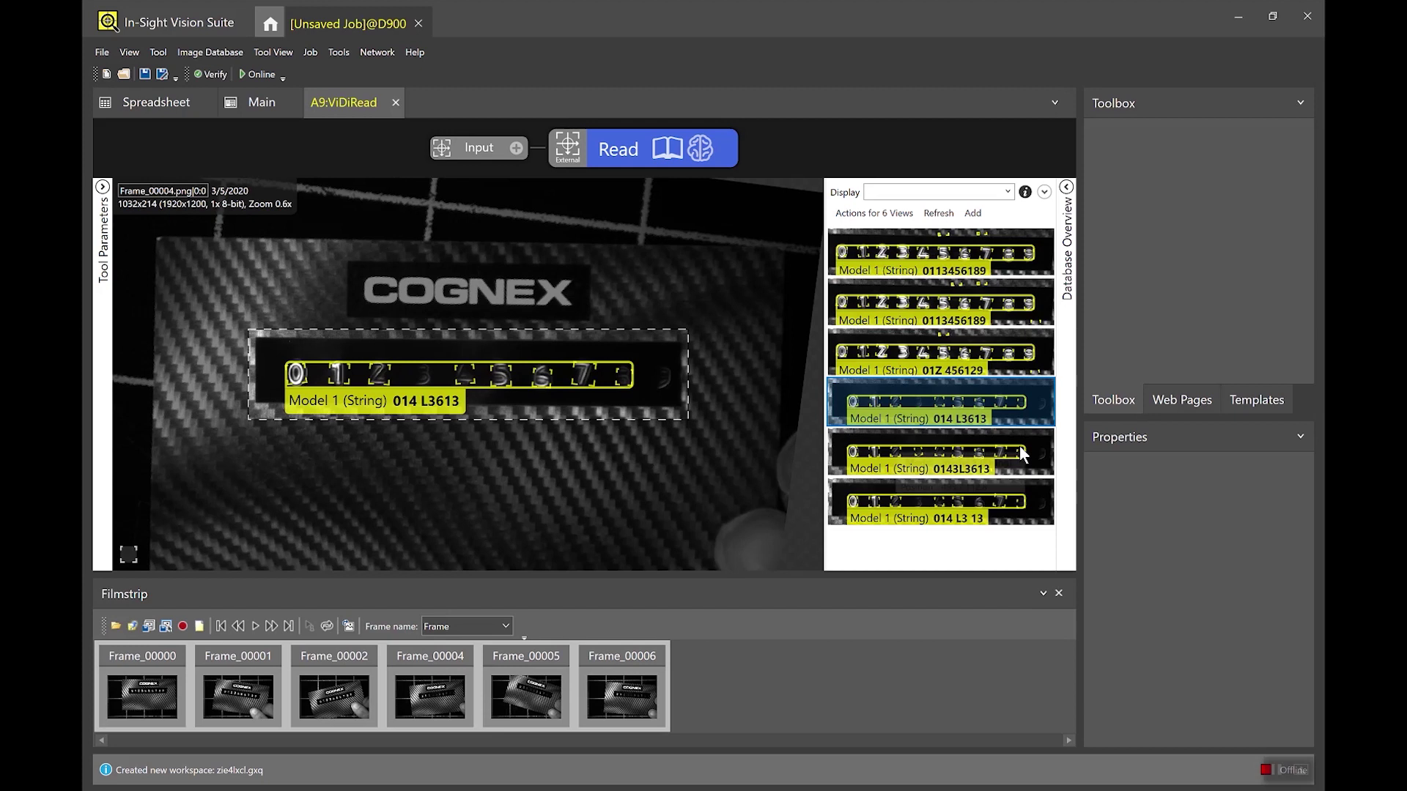
left_click(1019, 446)
left_click(1005, 506)
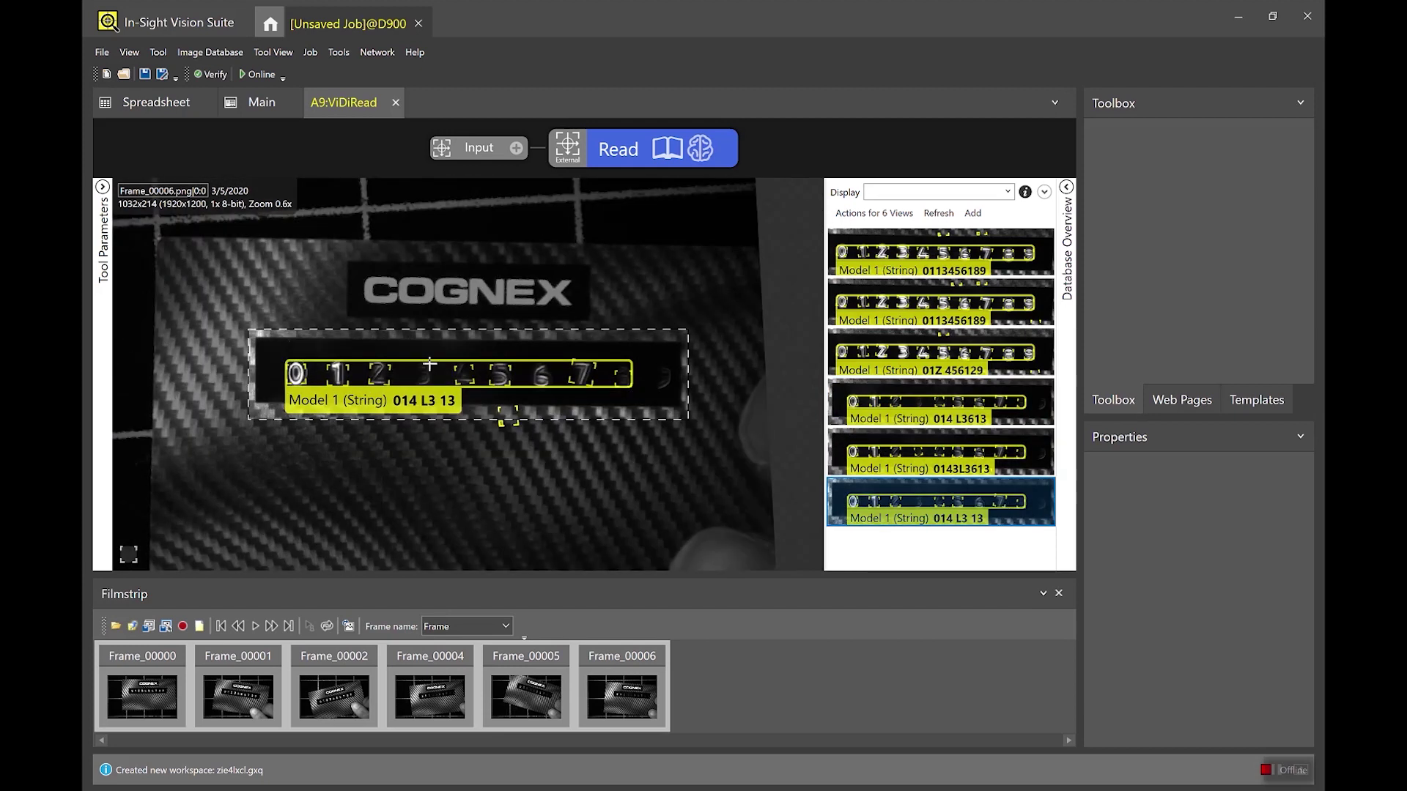
left_click(1012, 464)
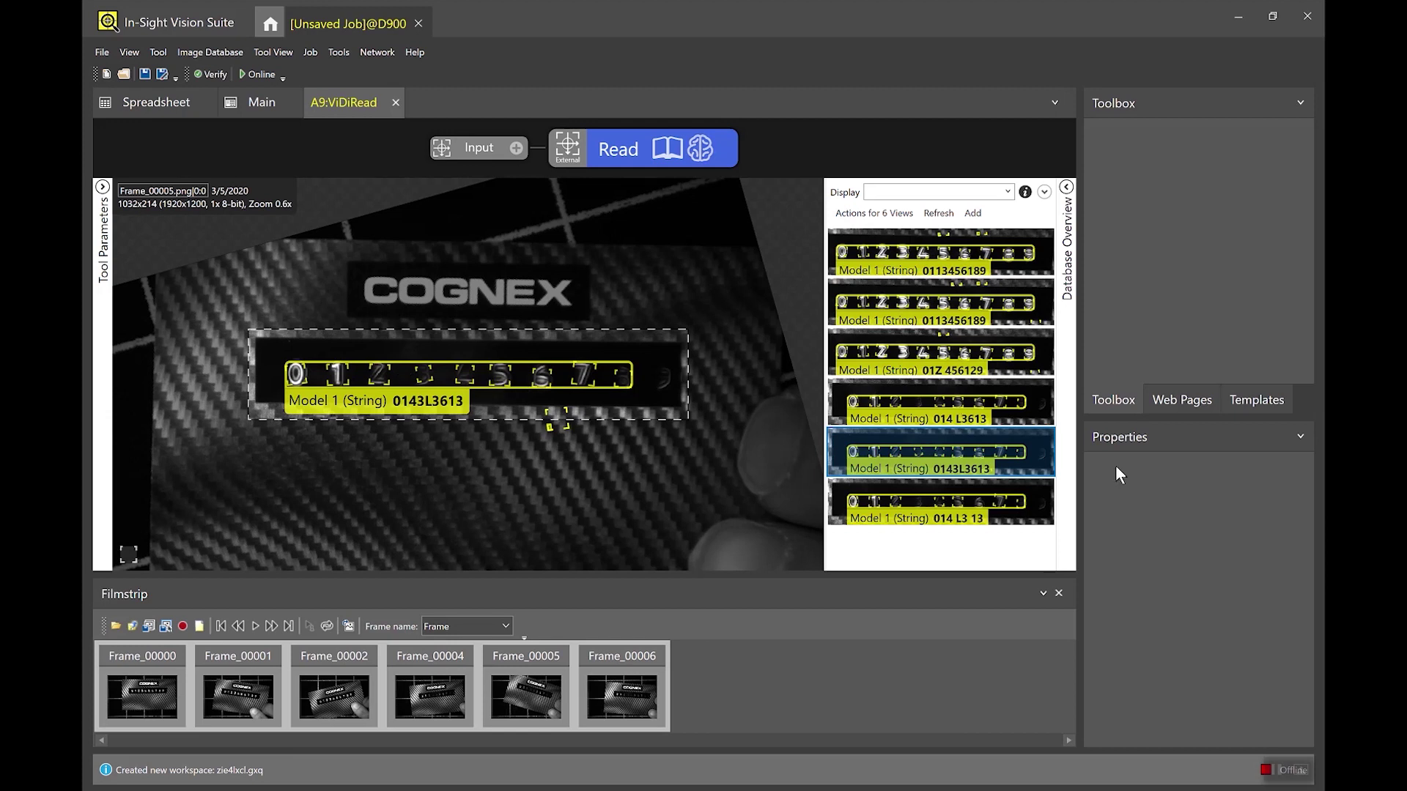
left_click(1018, 258)
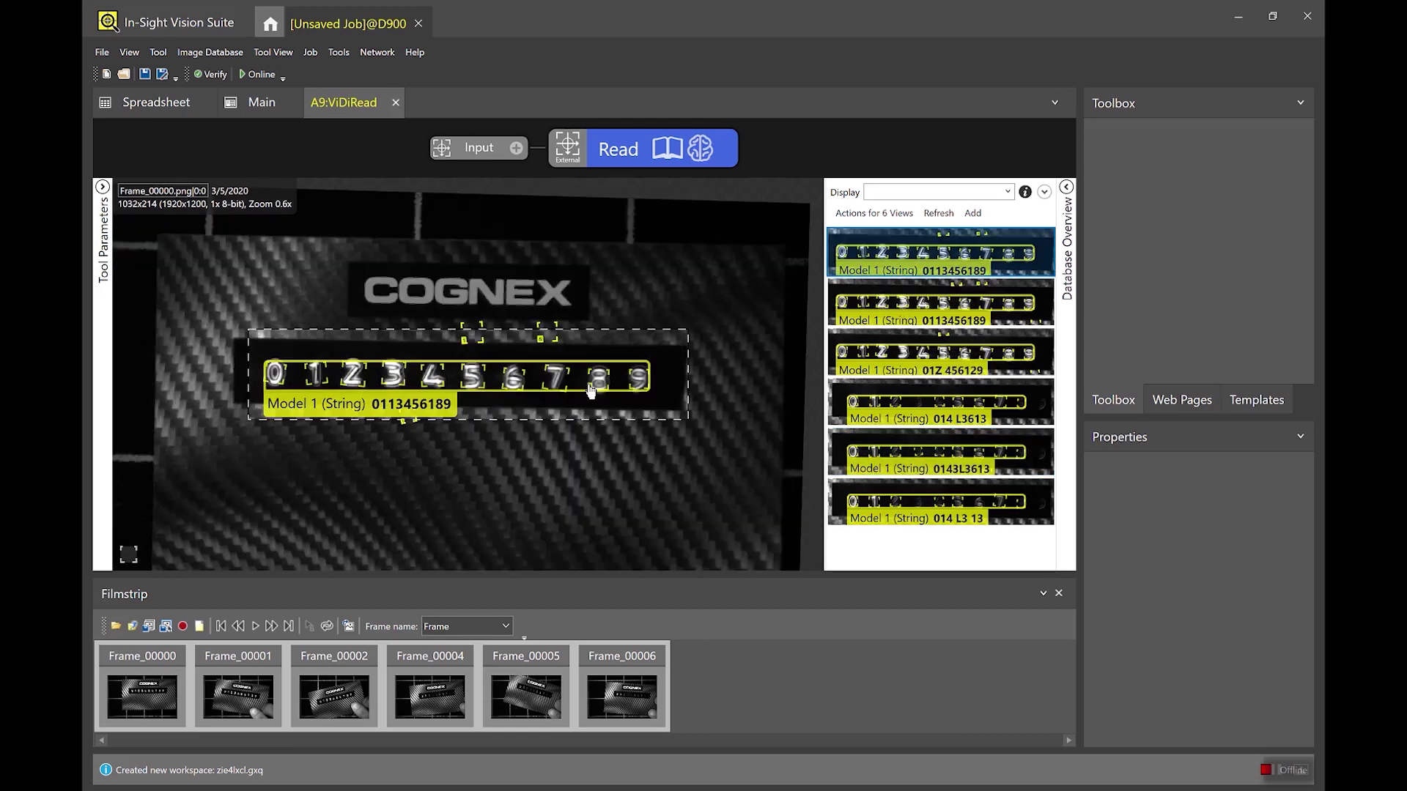
scroll(435, 388, "up", 2)
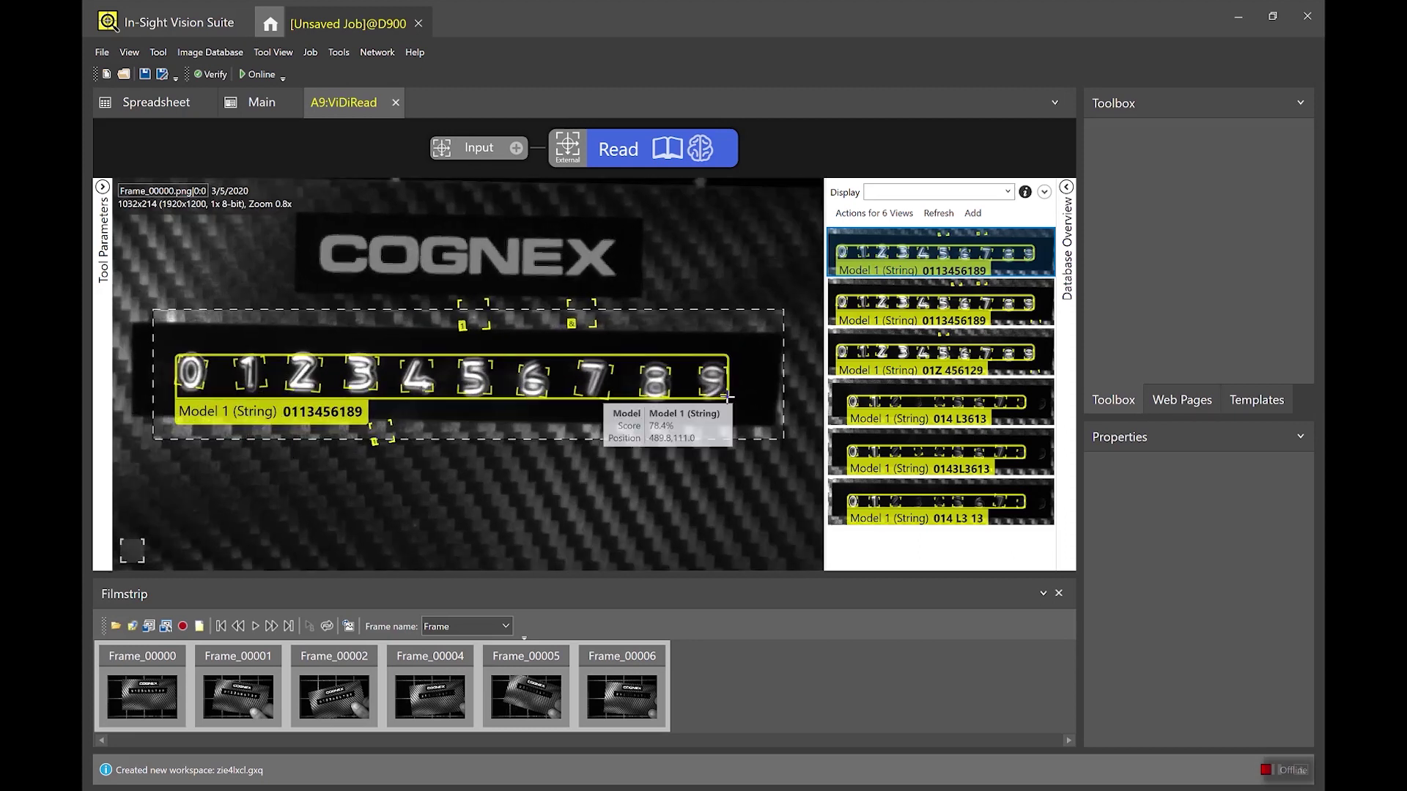
mouse_move(301, 375)
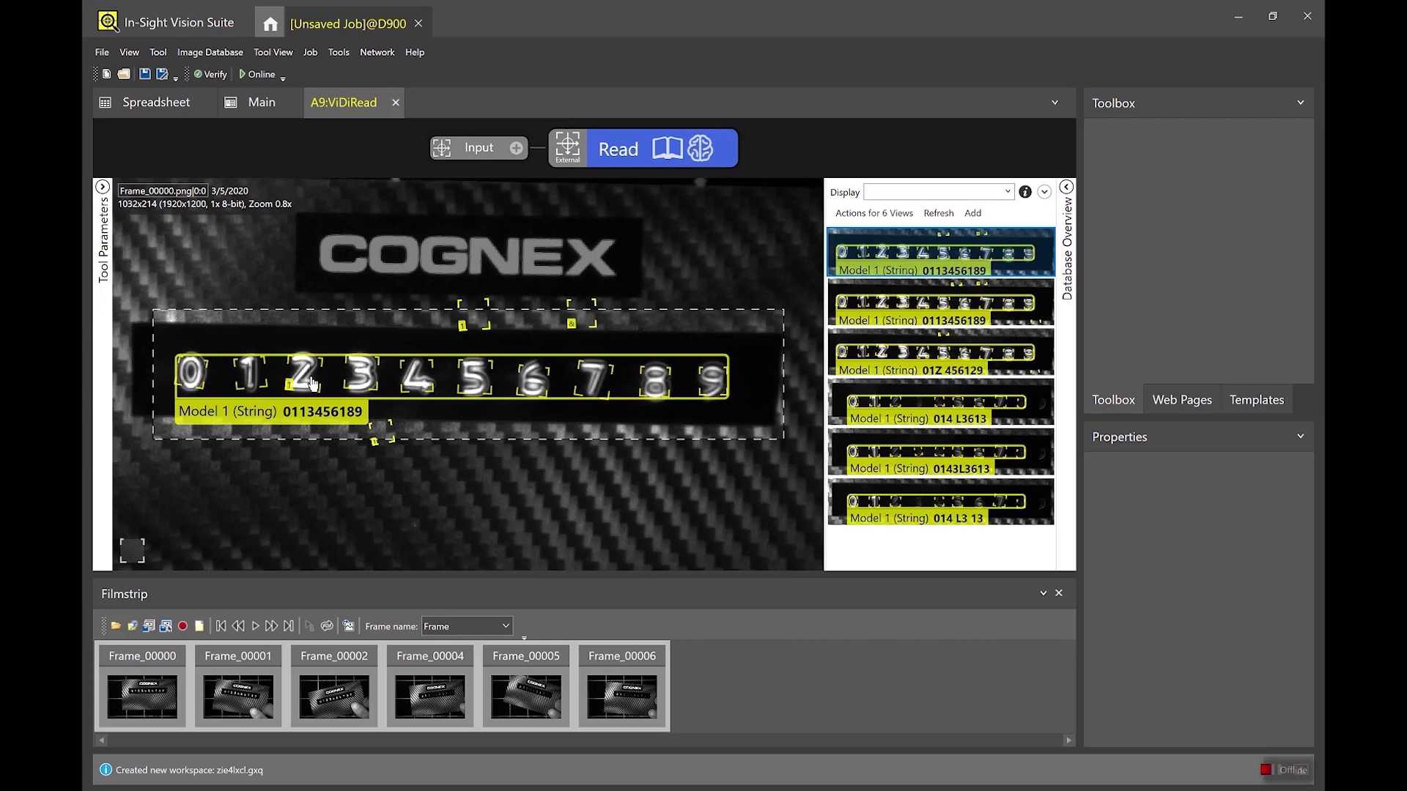
left_click(103, 187)
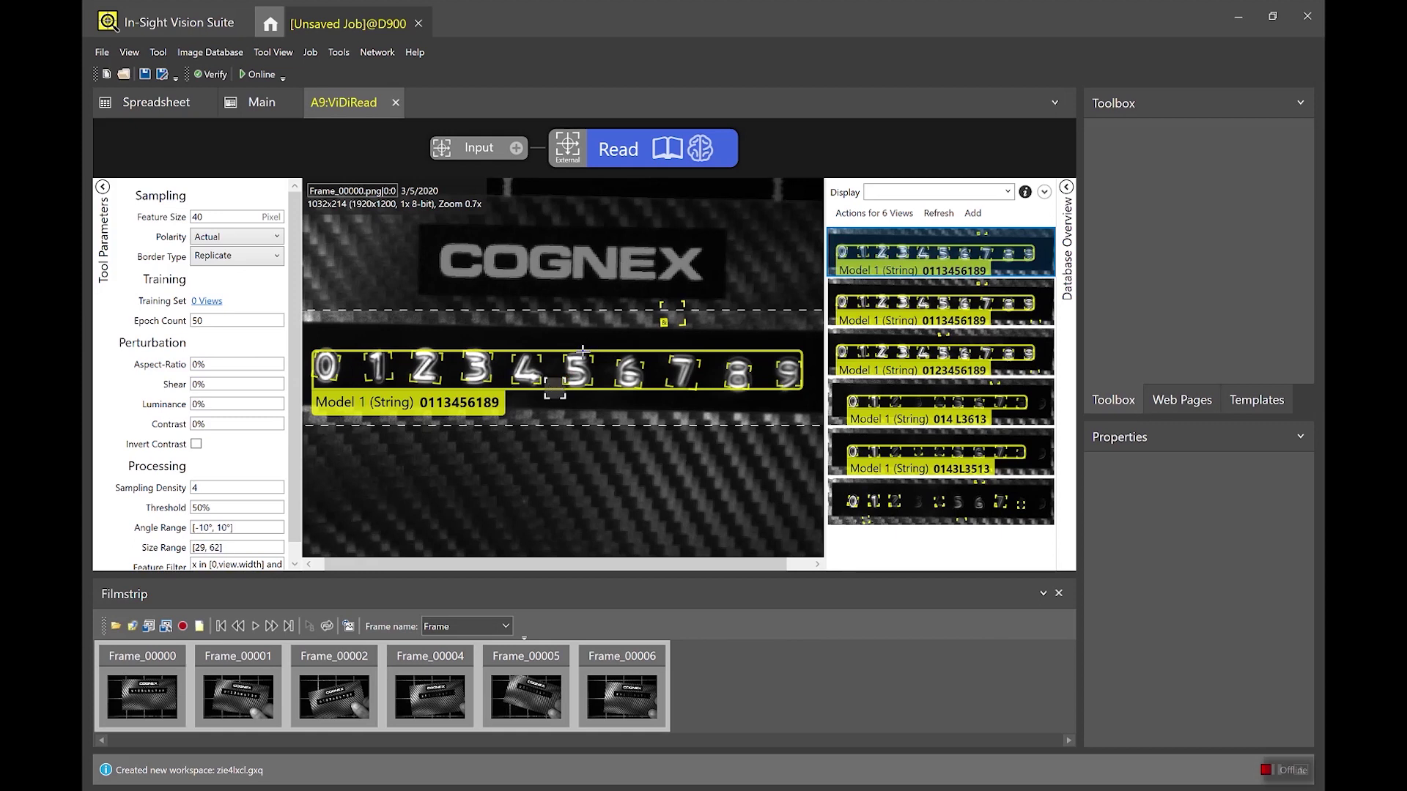
Size the feature box to 43.4x62.9 around a digit and re-run the read tool.
scroll(563, 382, "up", 1)
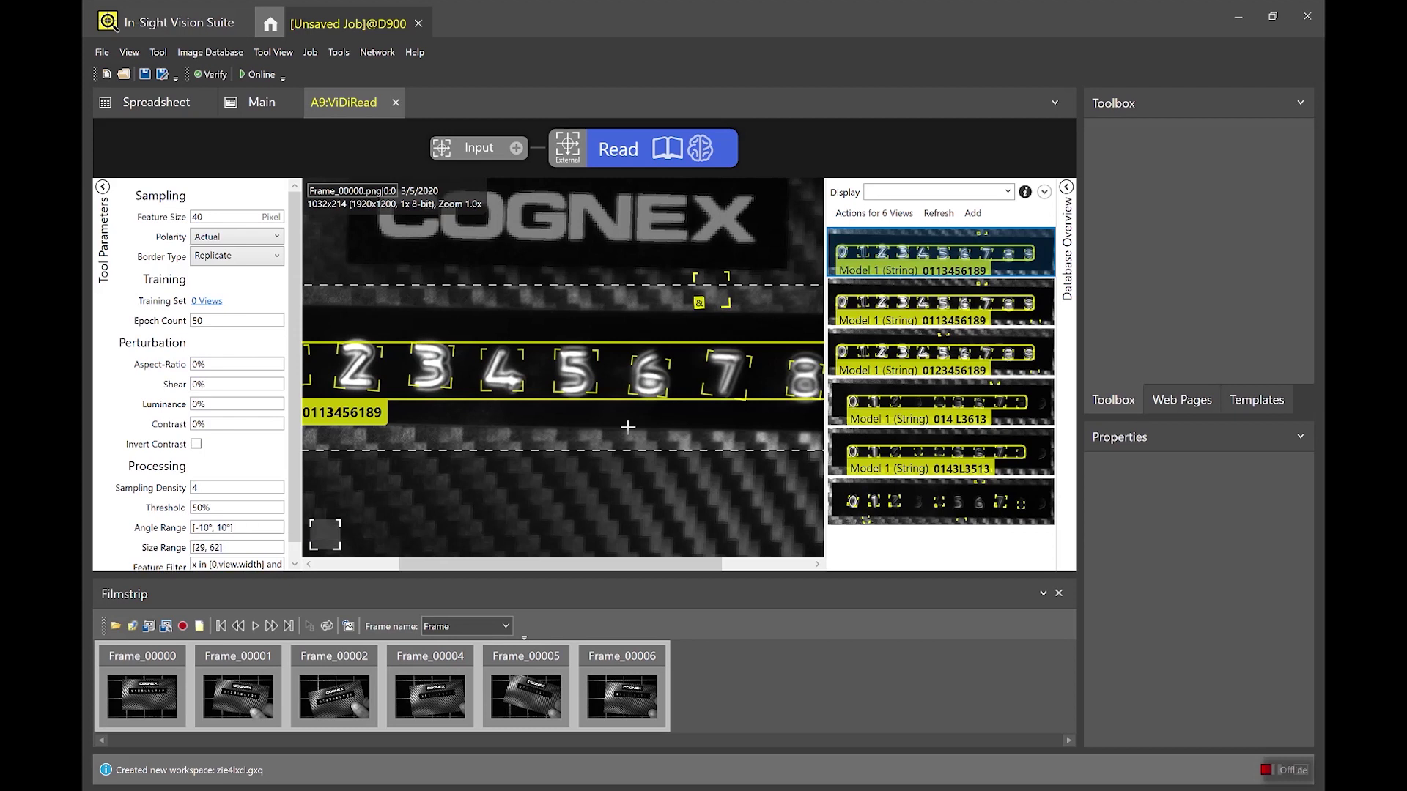
scroll(411, 522, "up", 1)
left_click_drag(336, 520, 570, 334)
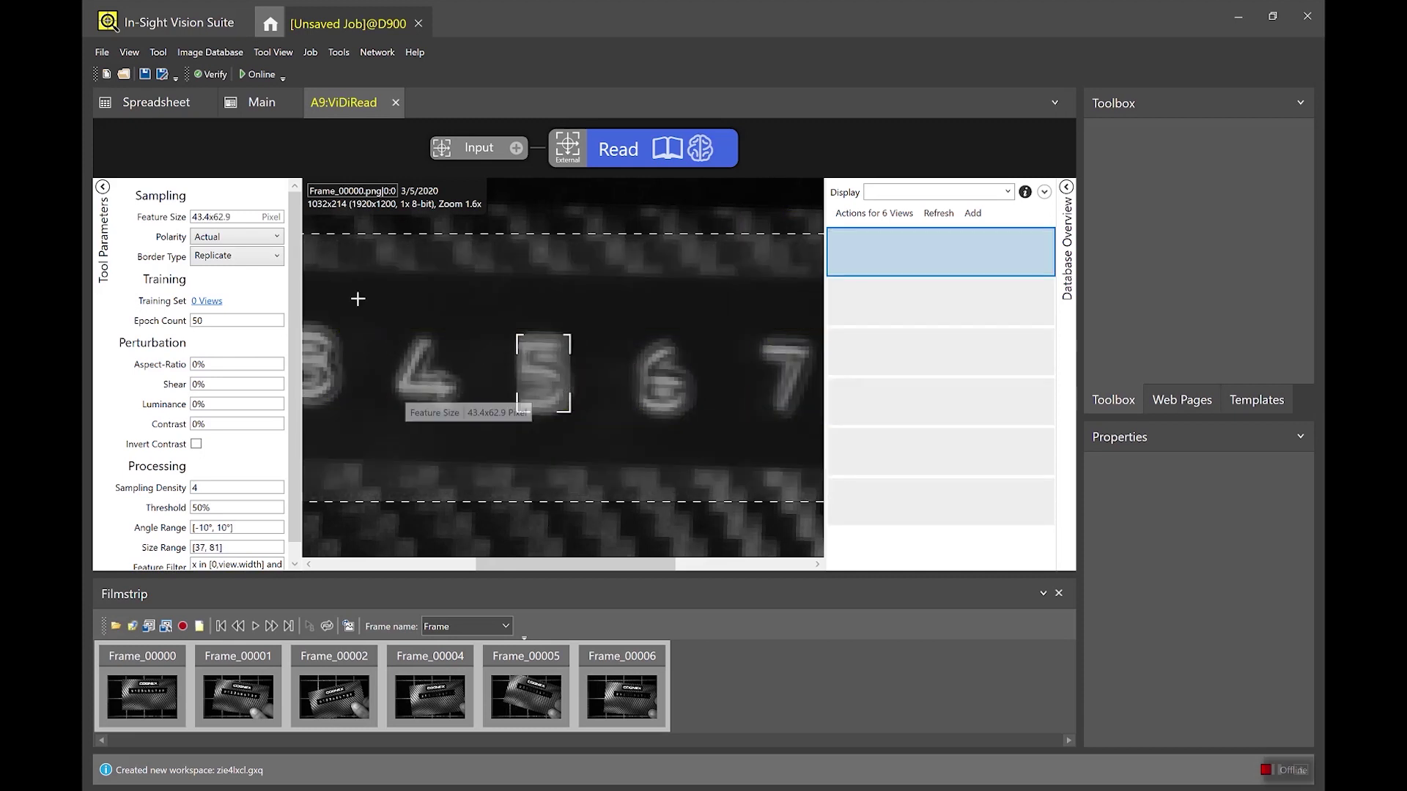
left_click_drag(550, 389, 344, 526)
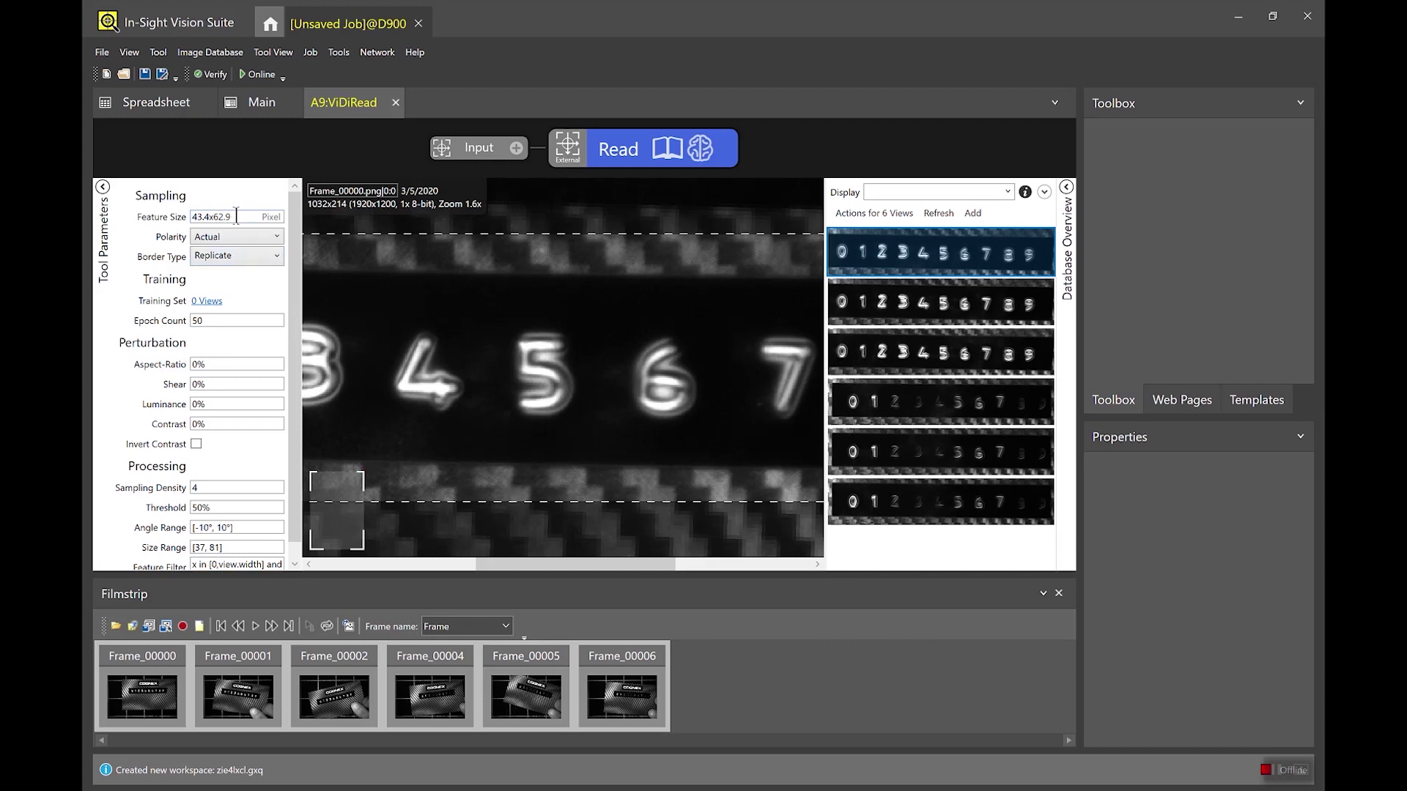
scroll(490, 497, "down", 4)
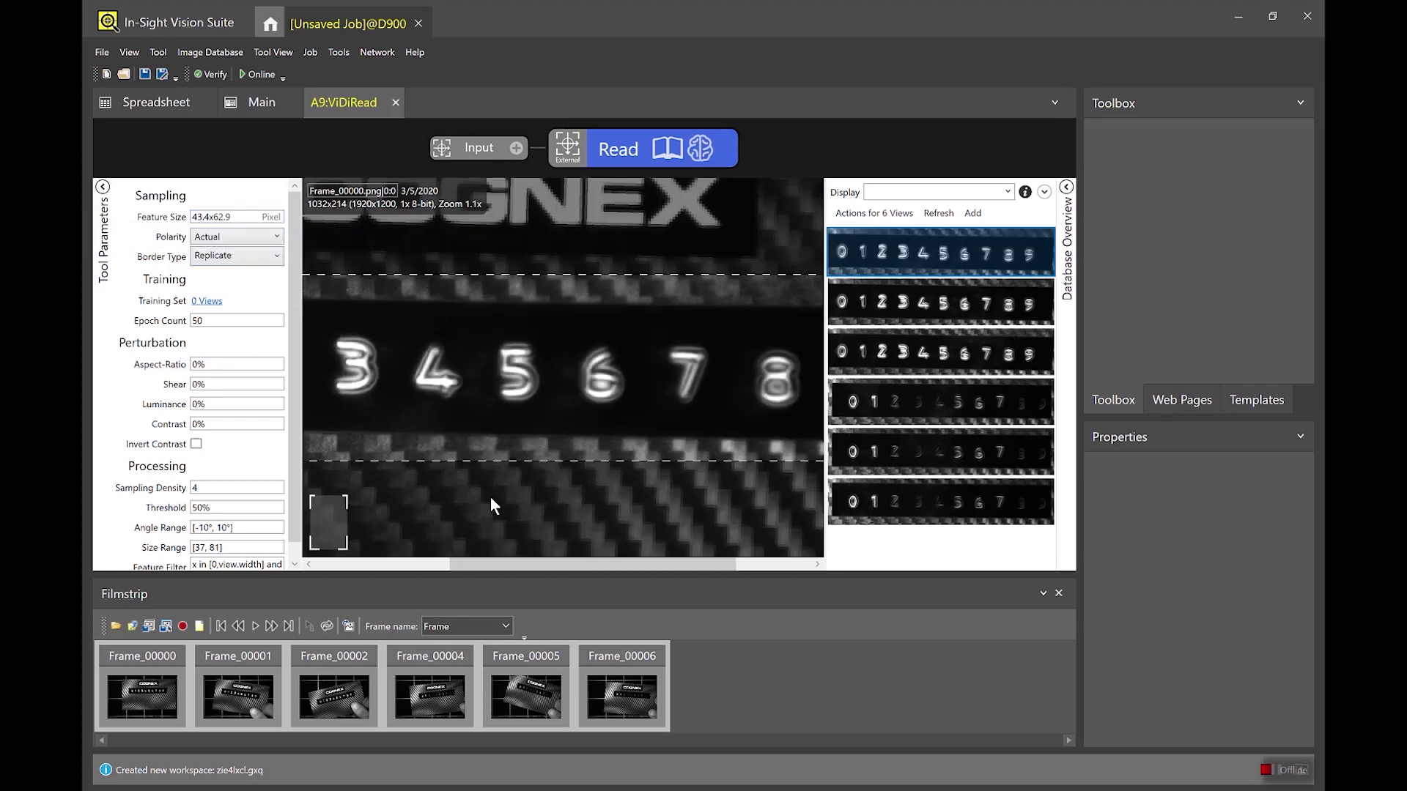
left_click(660, 155)
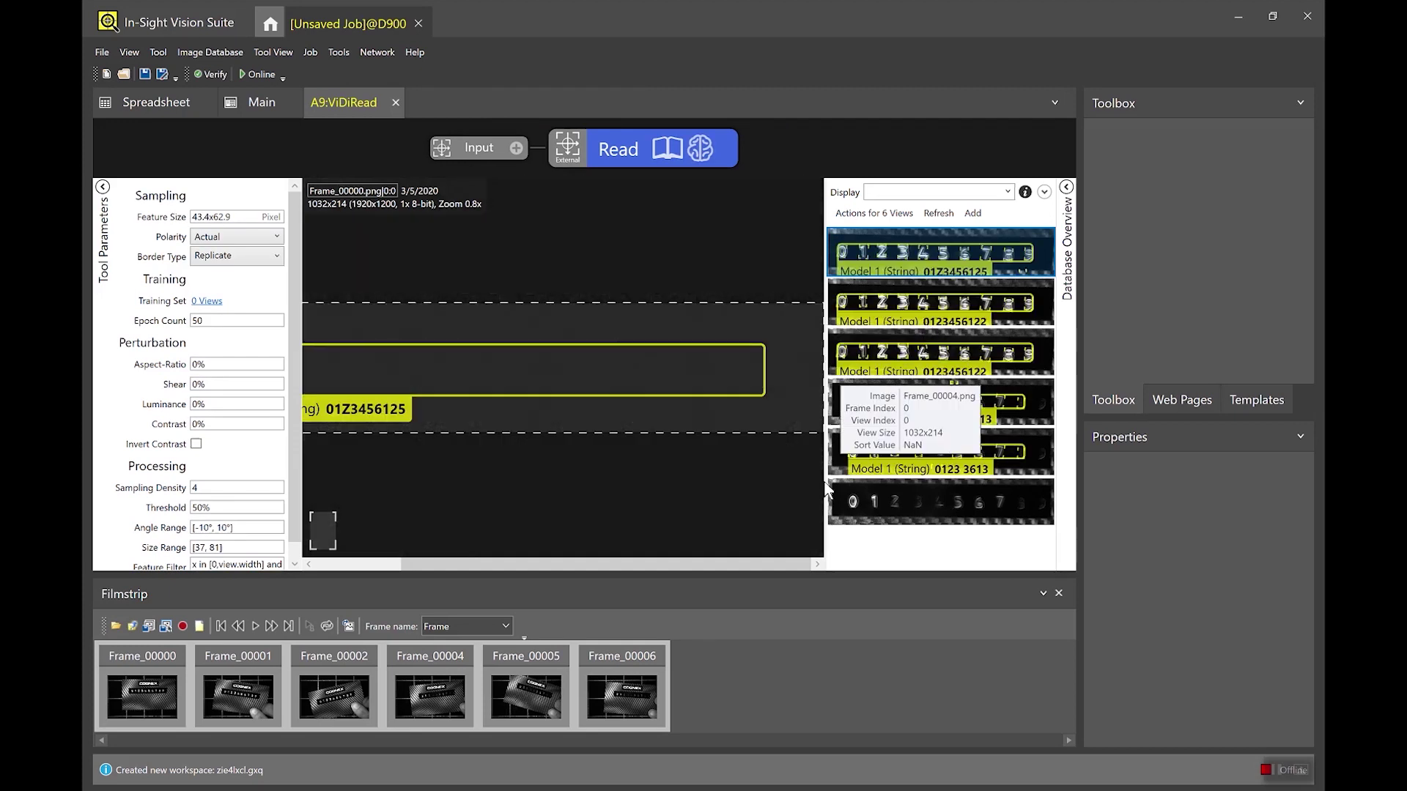
Browse the fourth to sixth views, opening Frame_00006 which misreads as 012343613.
scroll(557, 446, "down", 3)
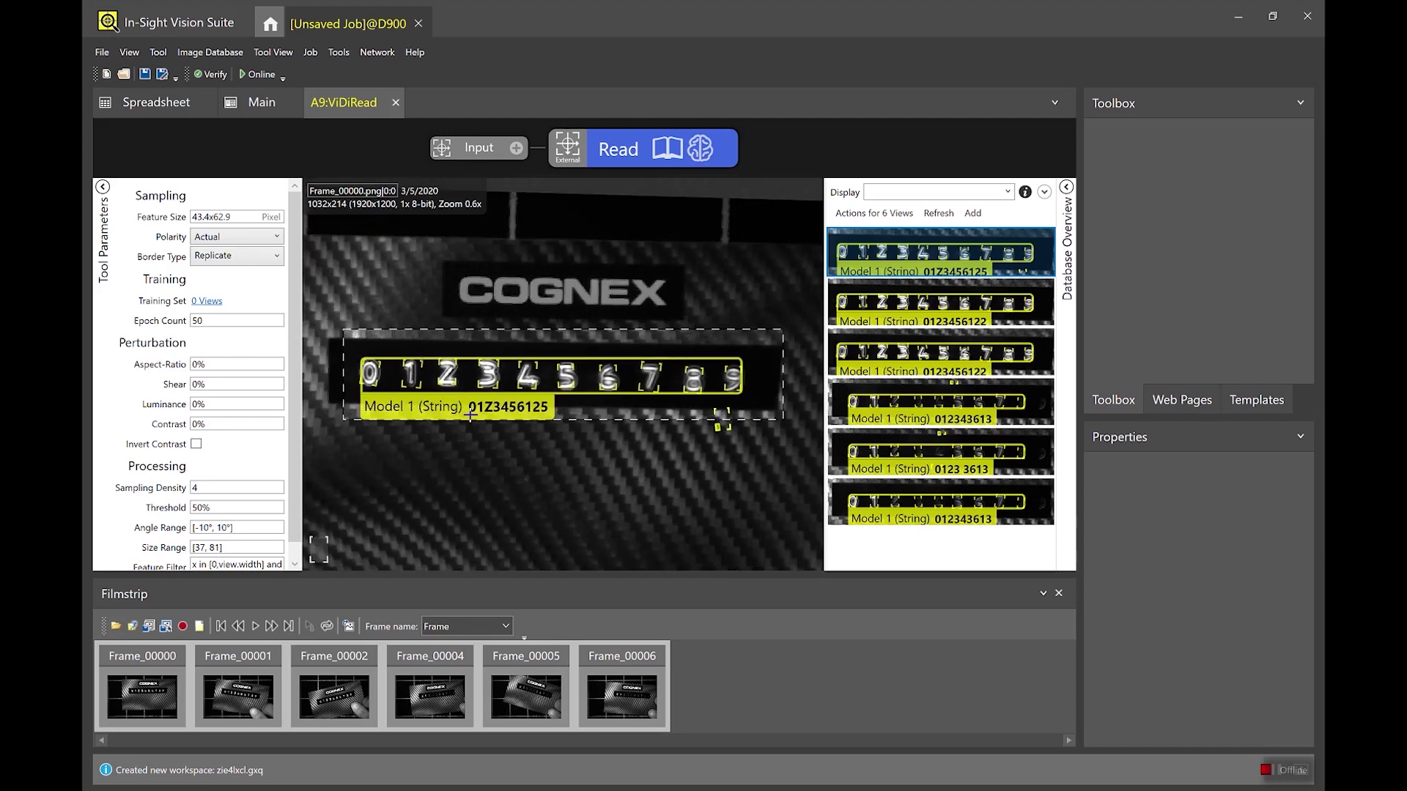
mouse_move(472, 412)
left_click(1031, 417)
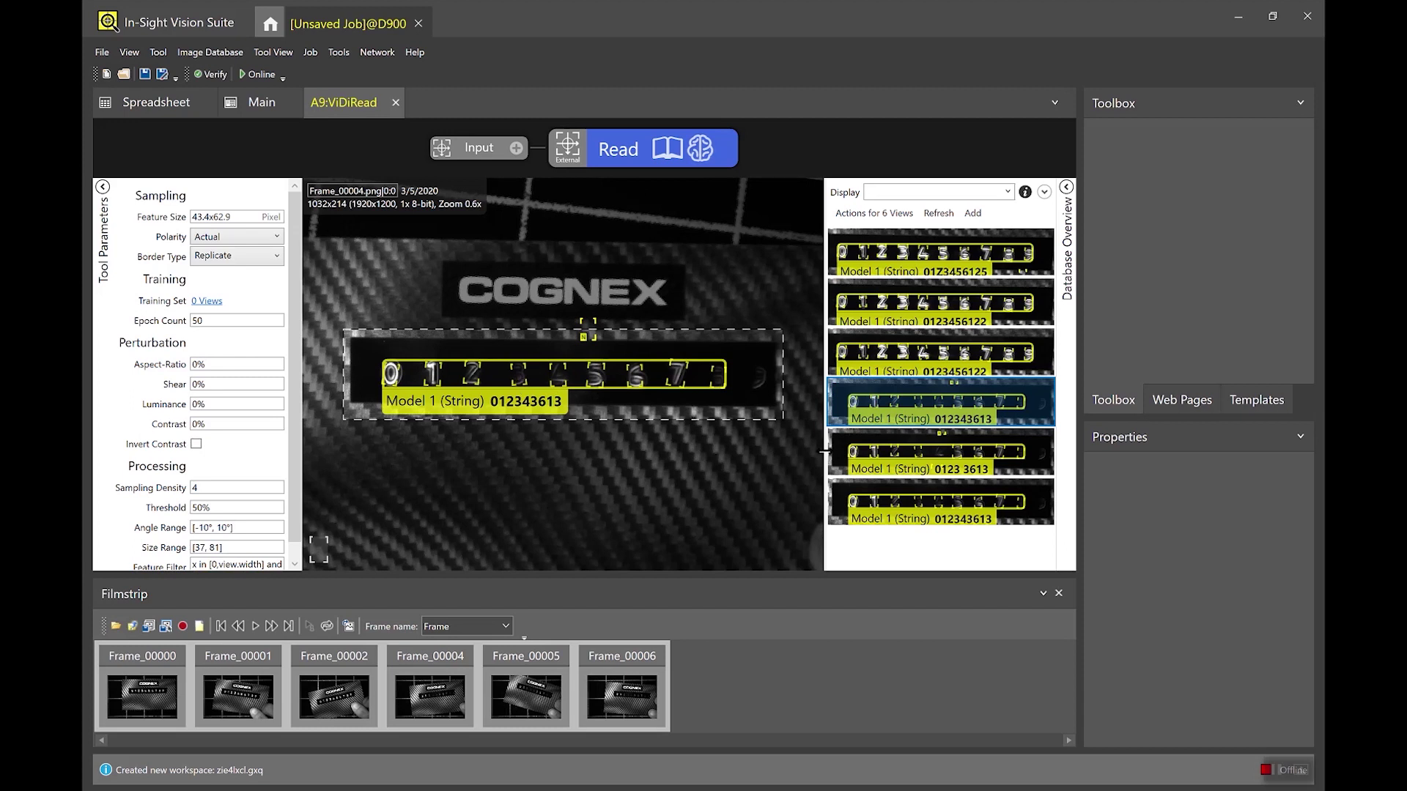
left_click(913, 464)
left_click(938, 497)
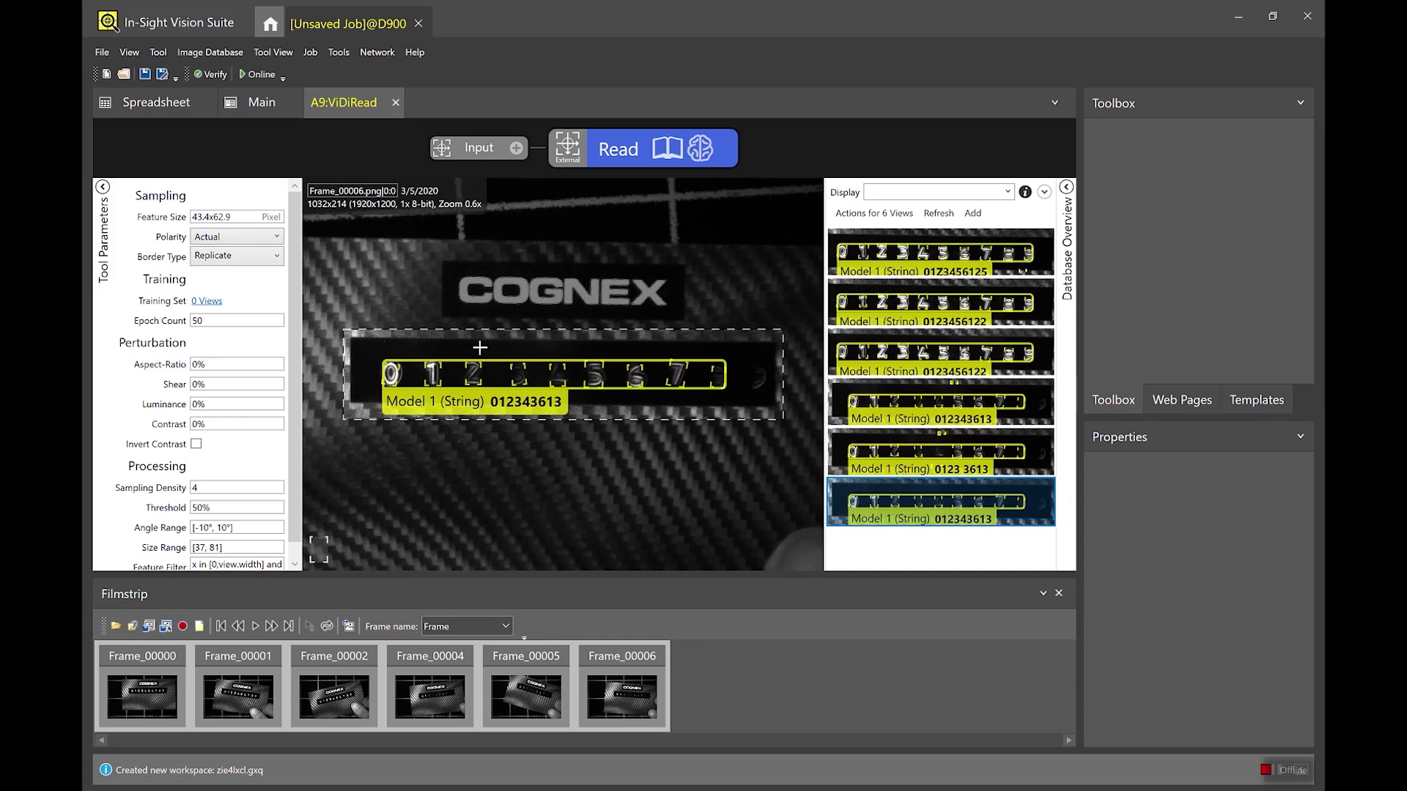
scroll(480, 347, "up", 1)
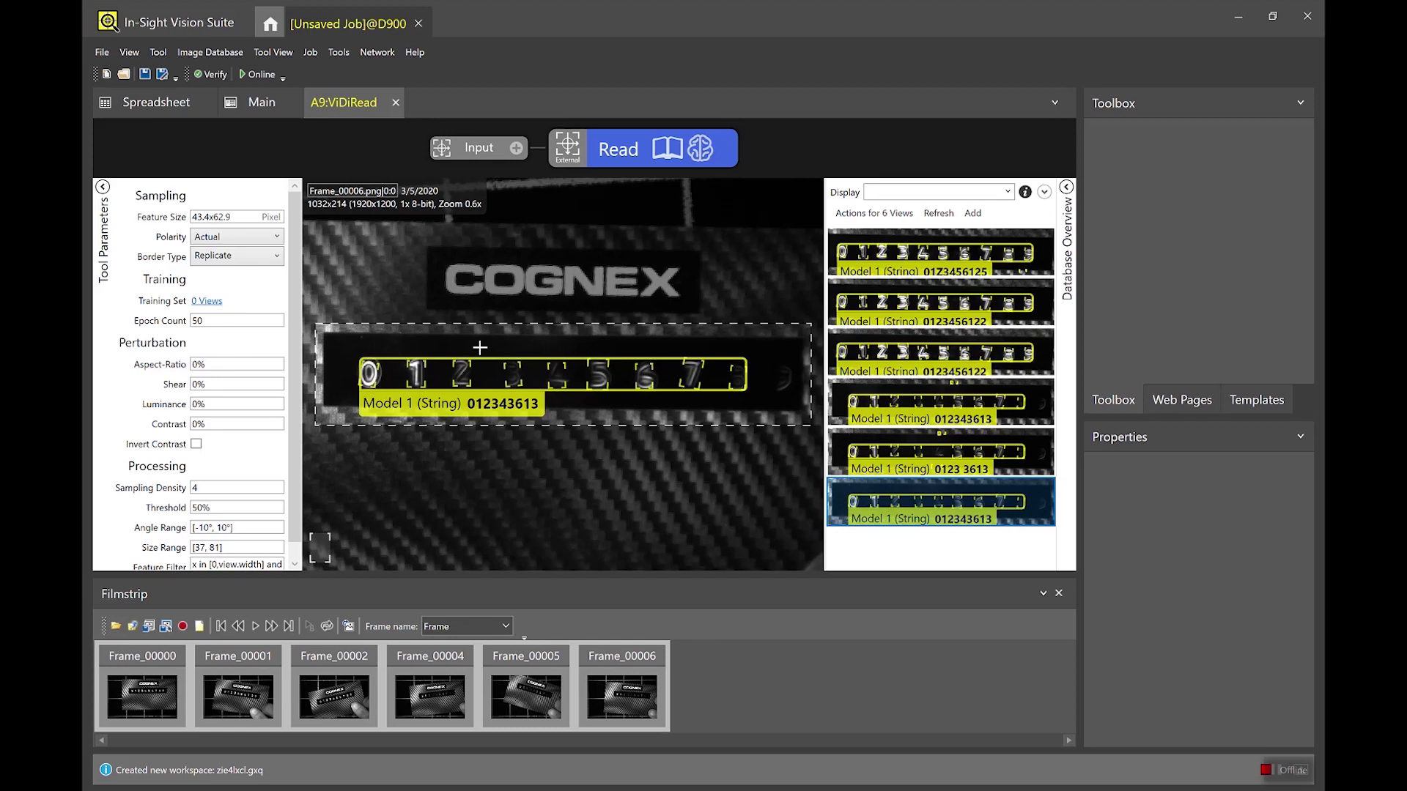
scroll(480, 347, "up", 2)
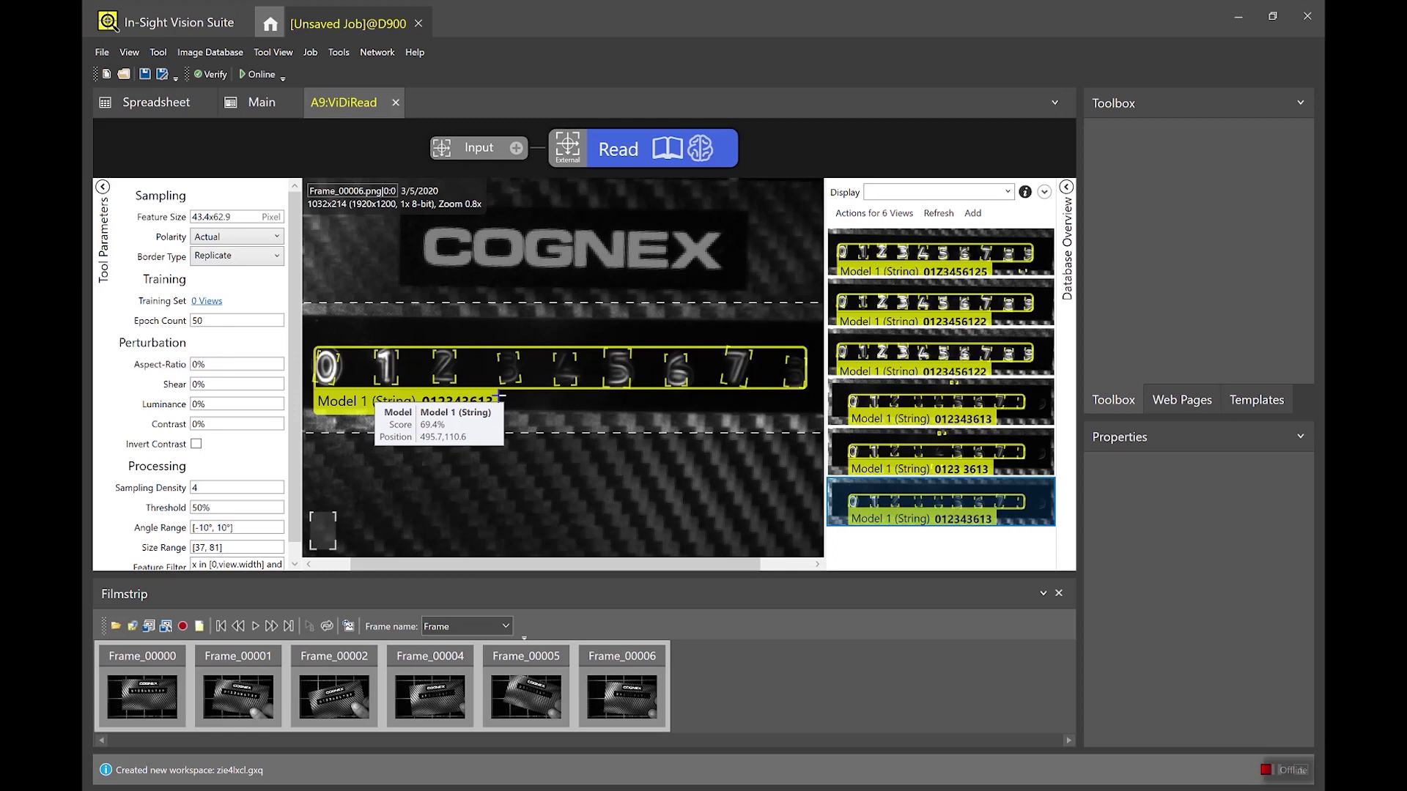
right_click(549, 331)
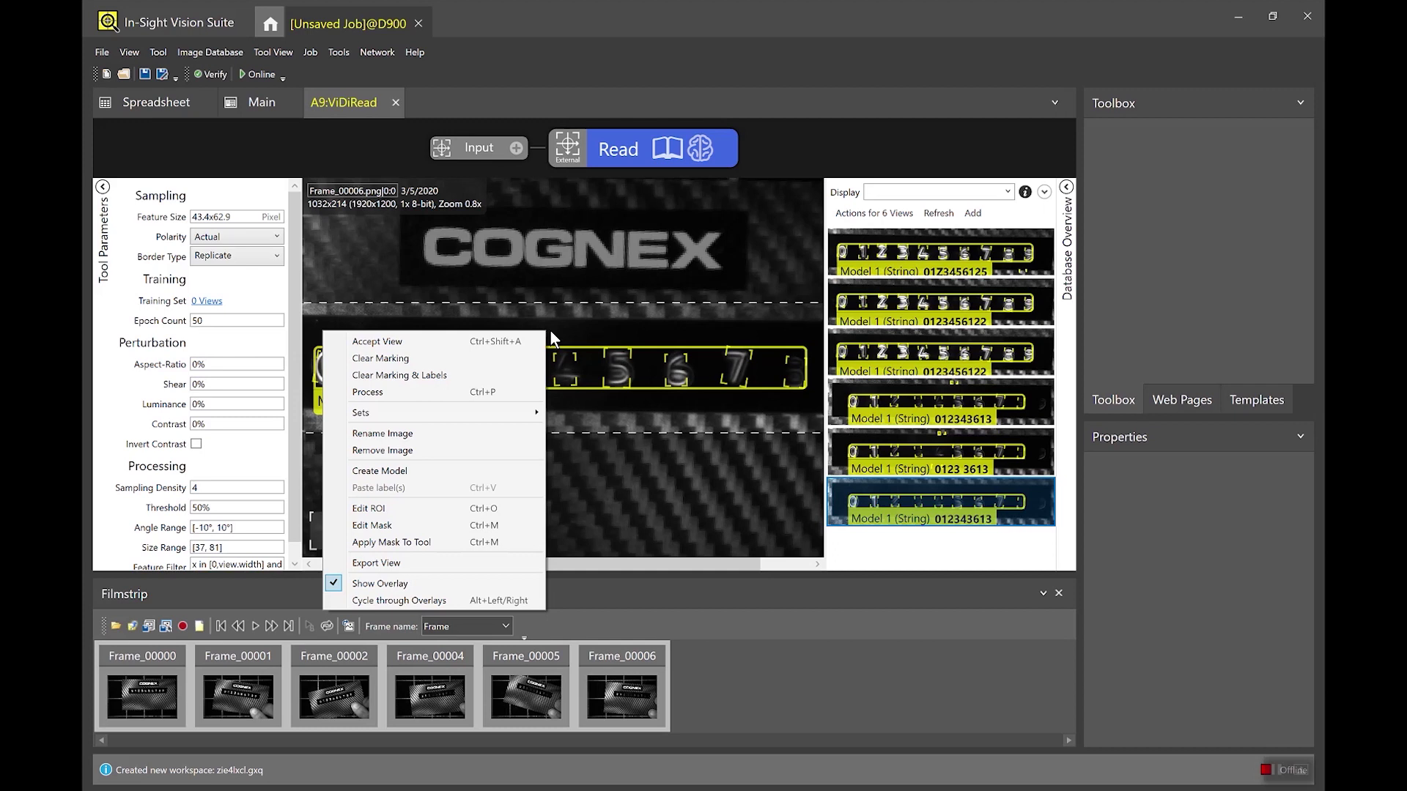
Clear Frame_00006's old markings and label the digits 0, 1, 2 and 3.
left_click(428, 378)
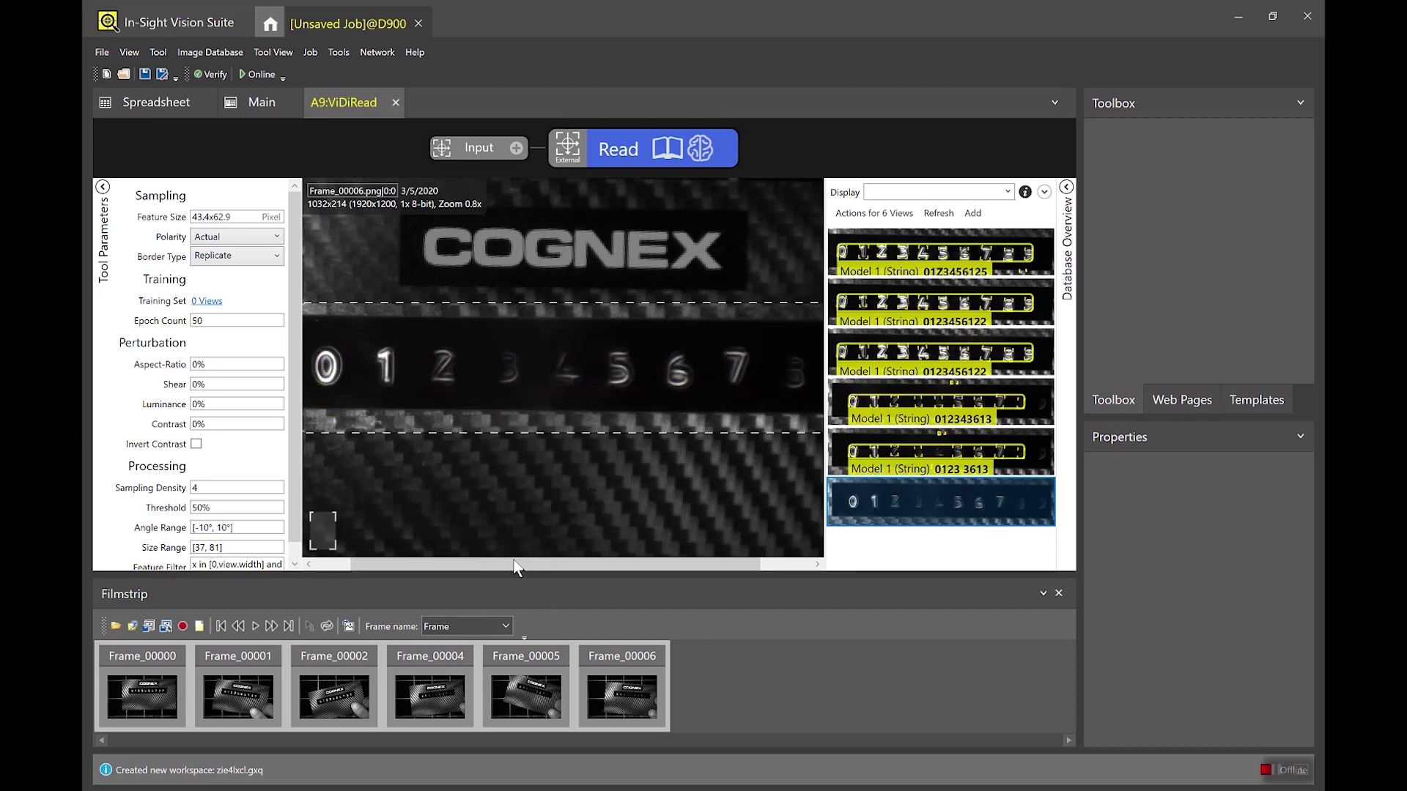
left_click_drag(513, 562, 468, 564)
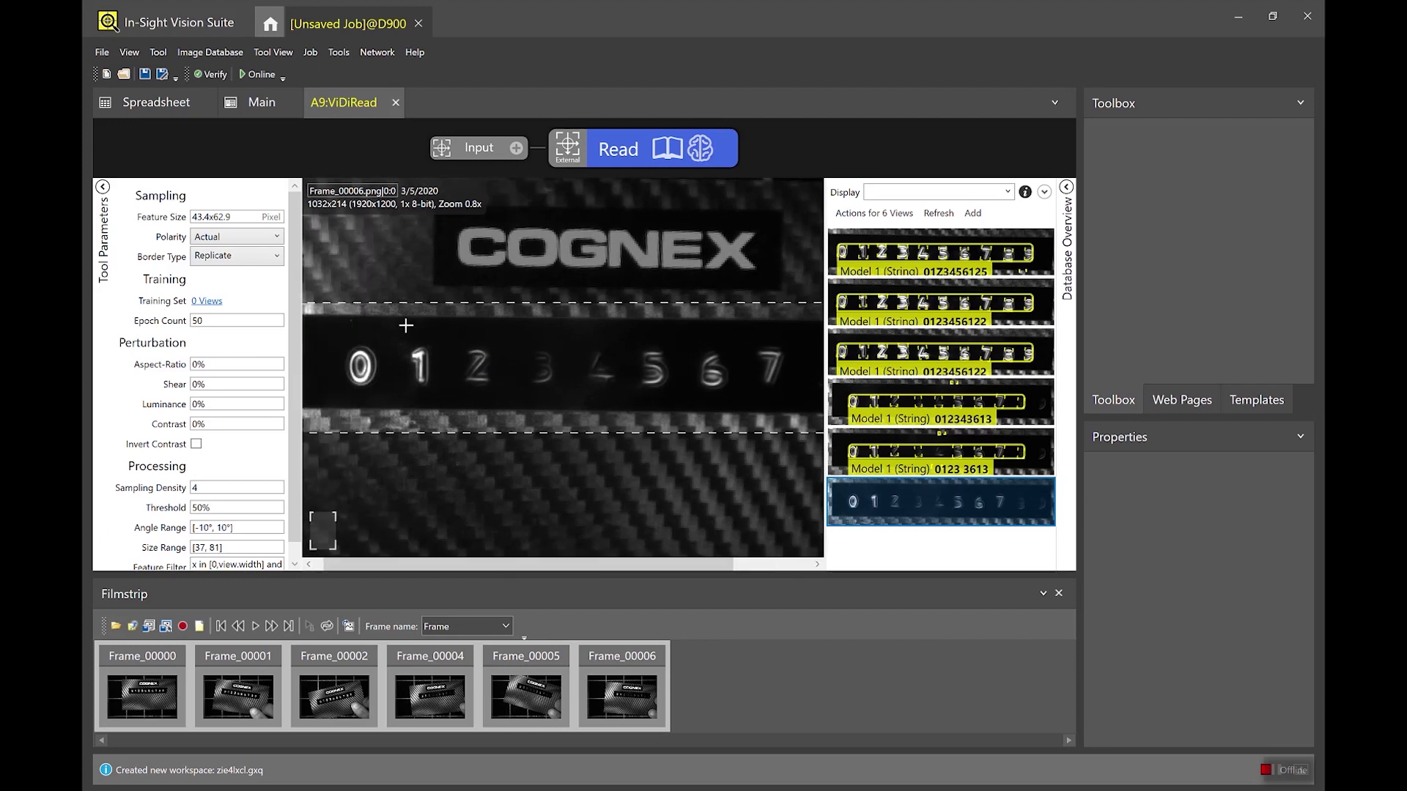
left_click(360, 365)
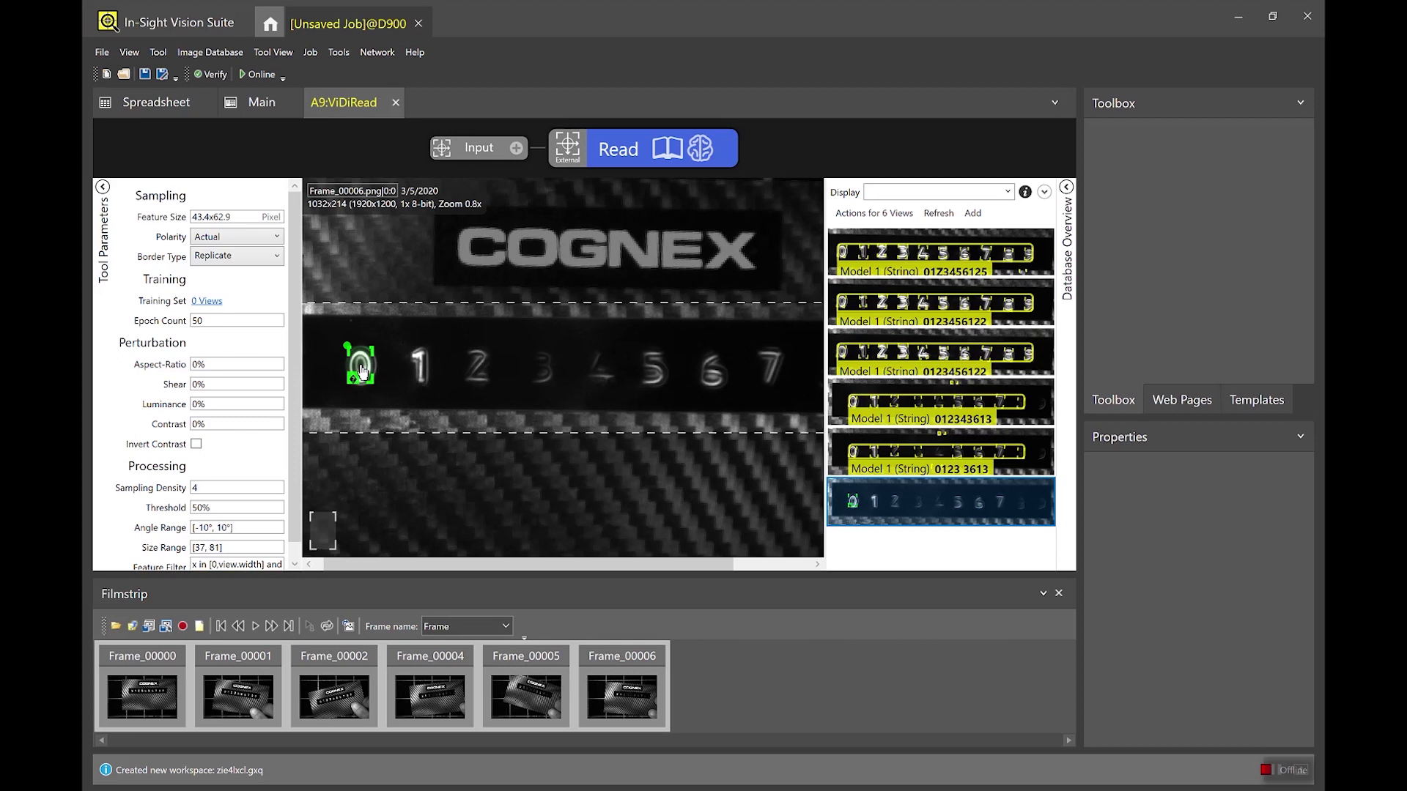
left_click(425, 368)
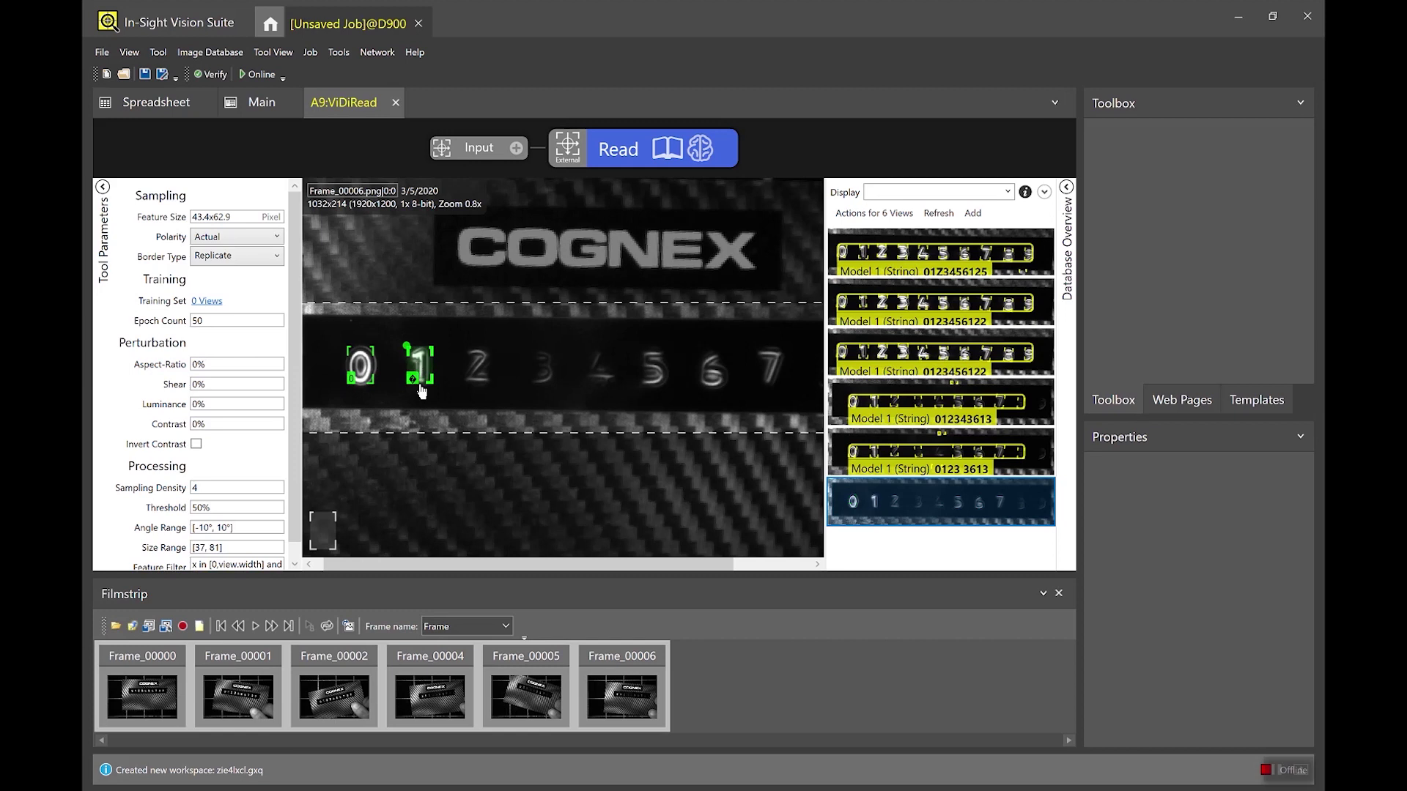
mouse_move(422, 388)
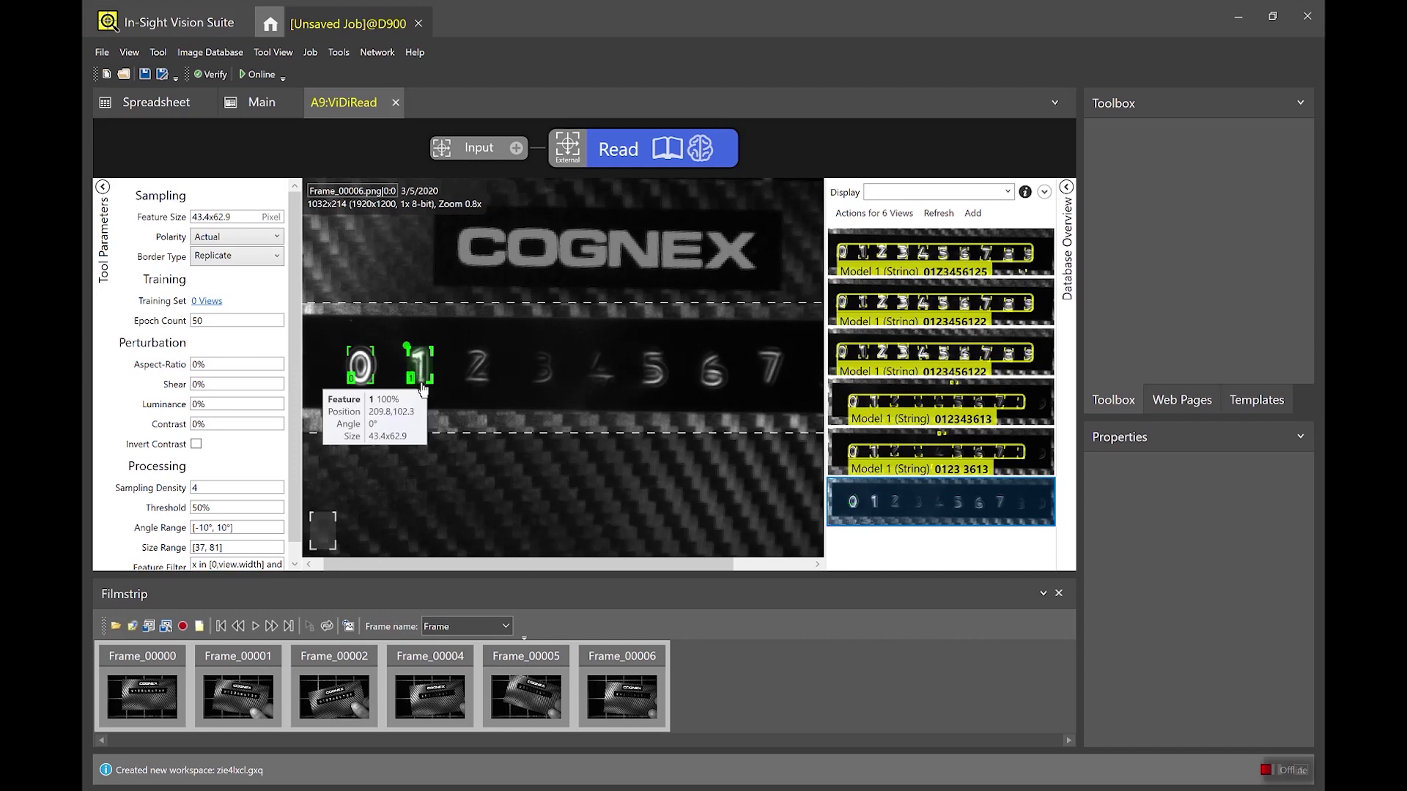
scroll(476, 370, "up", 5)
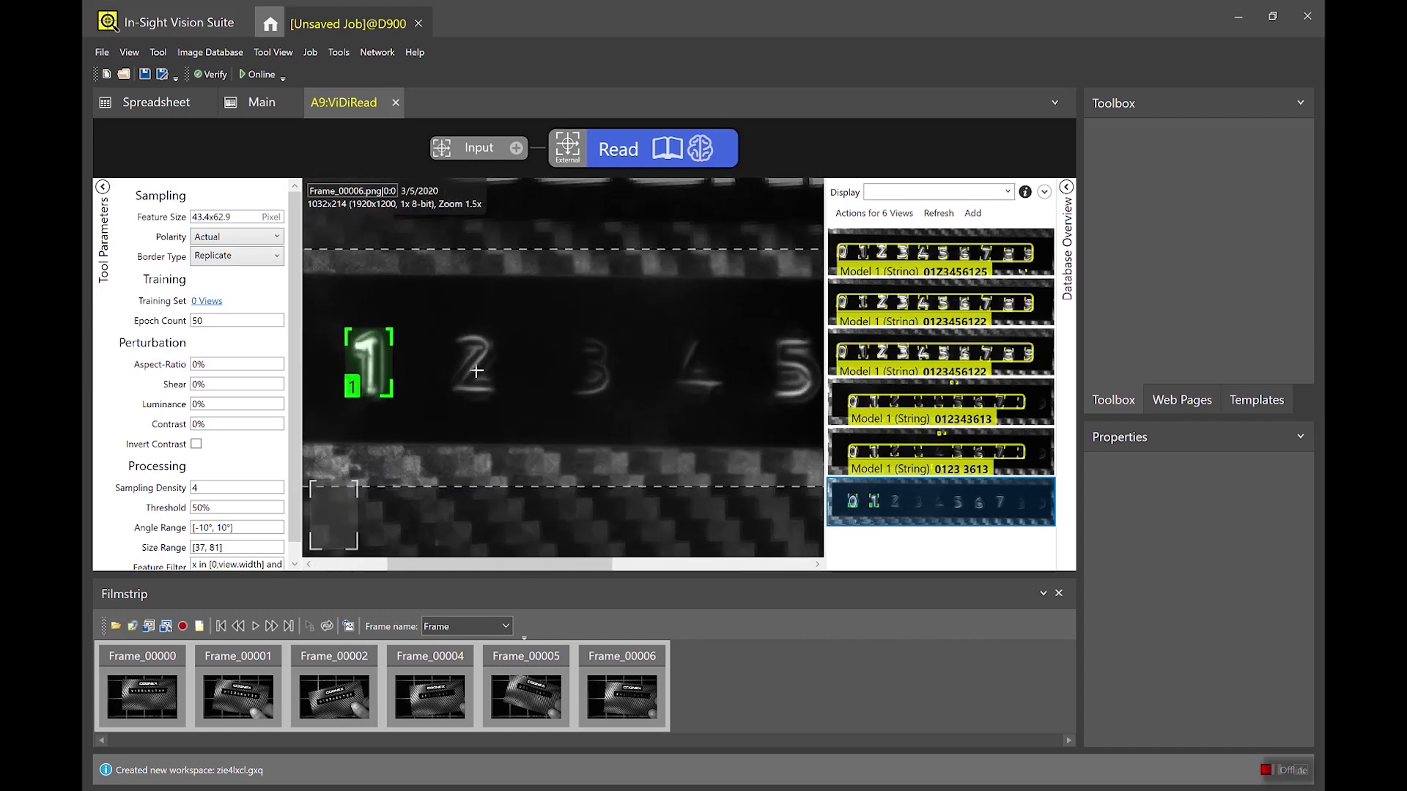
left_click(476, 370)
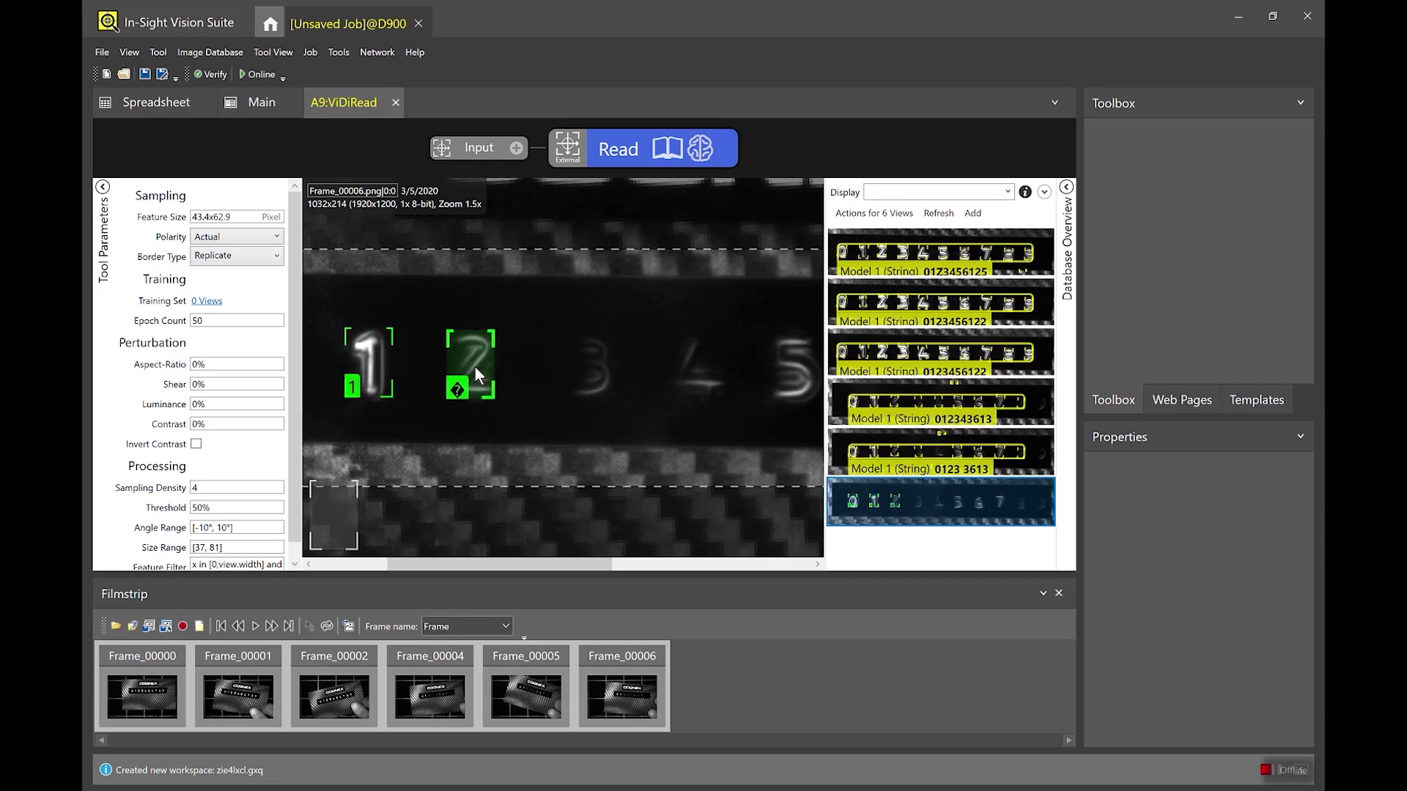
type("2")
left_click(590, 366)
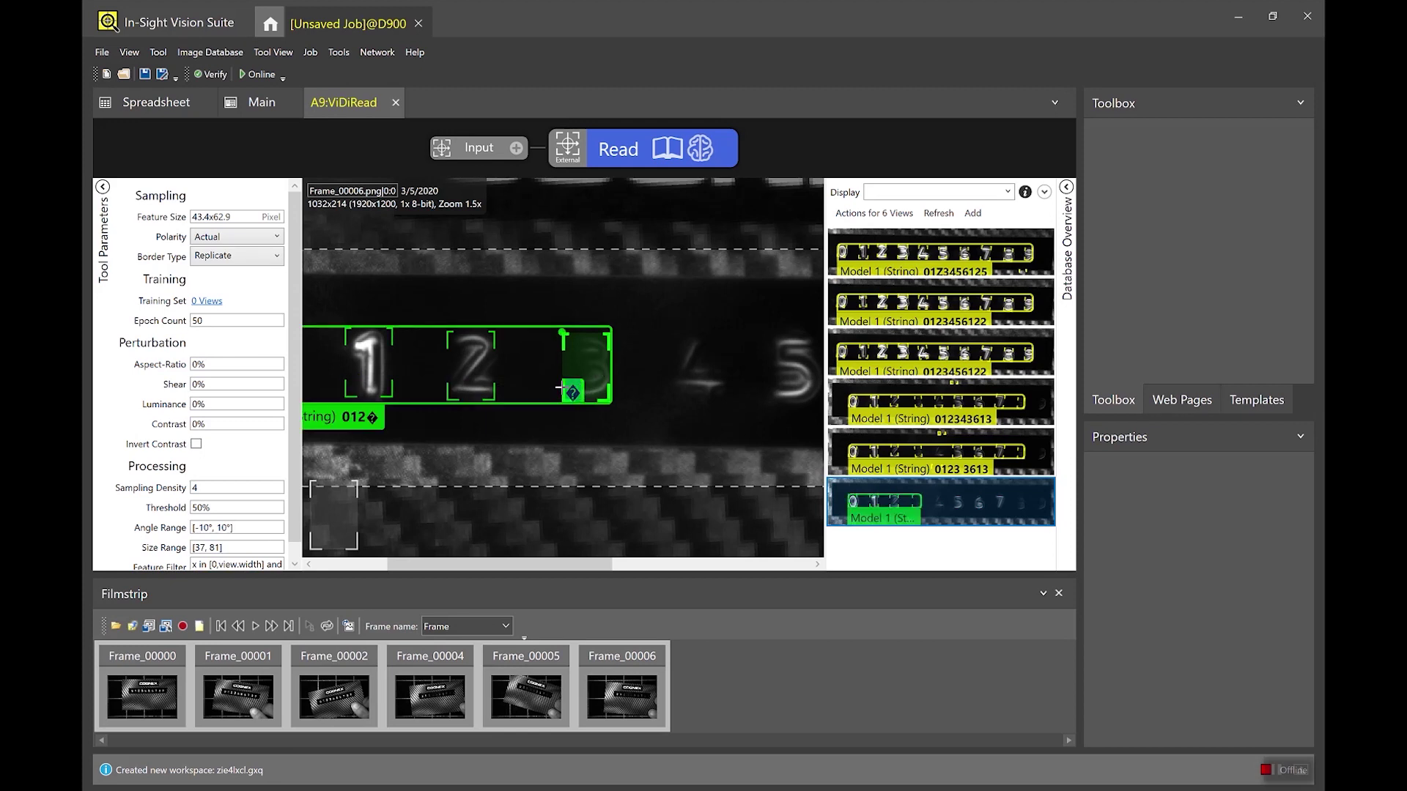
type("3")
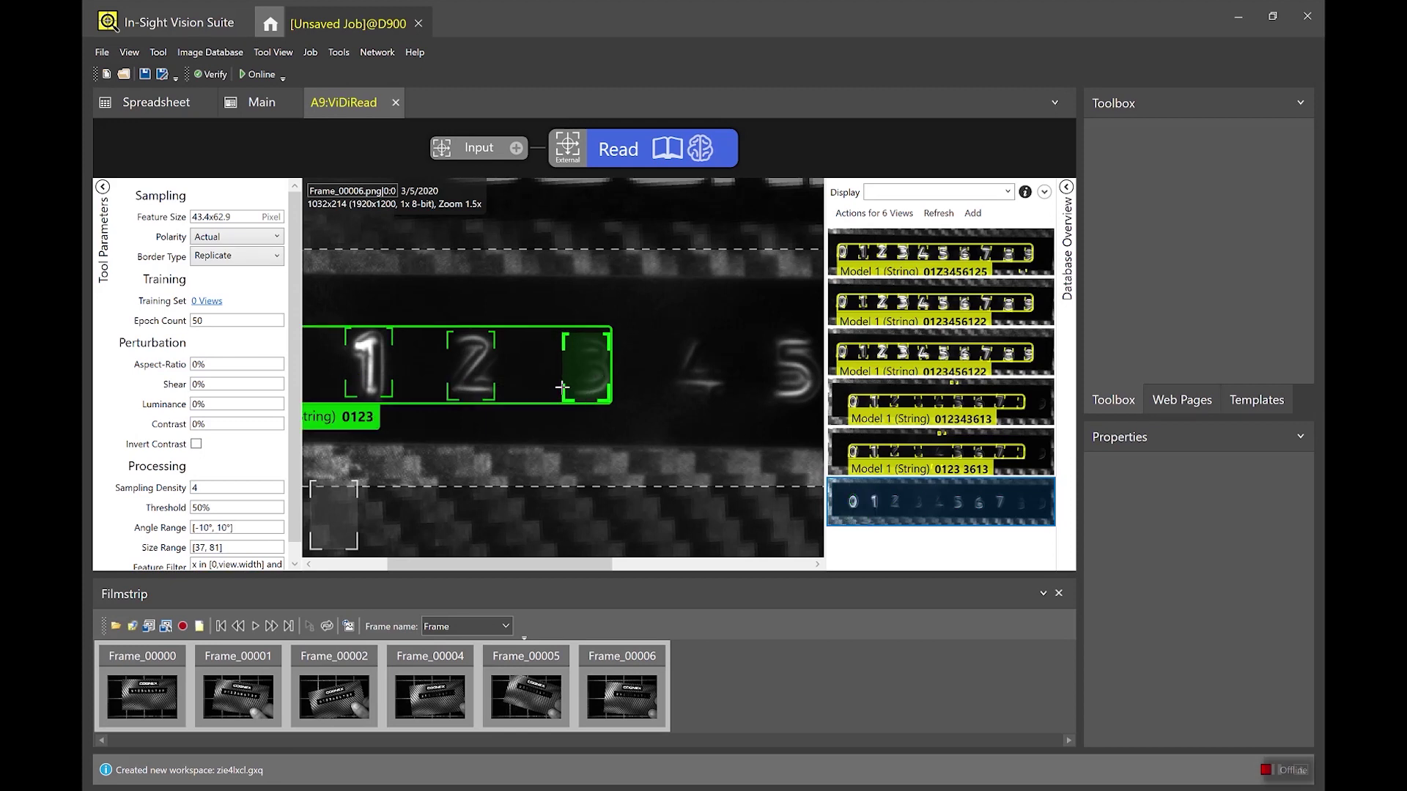
Box and label digits 4 and 5, adjusting each character box to fit.
left_click(697, 373)
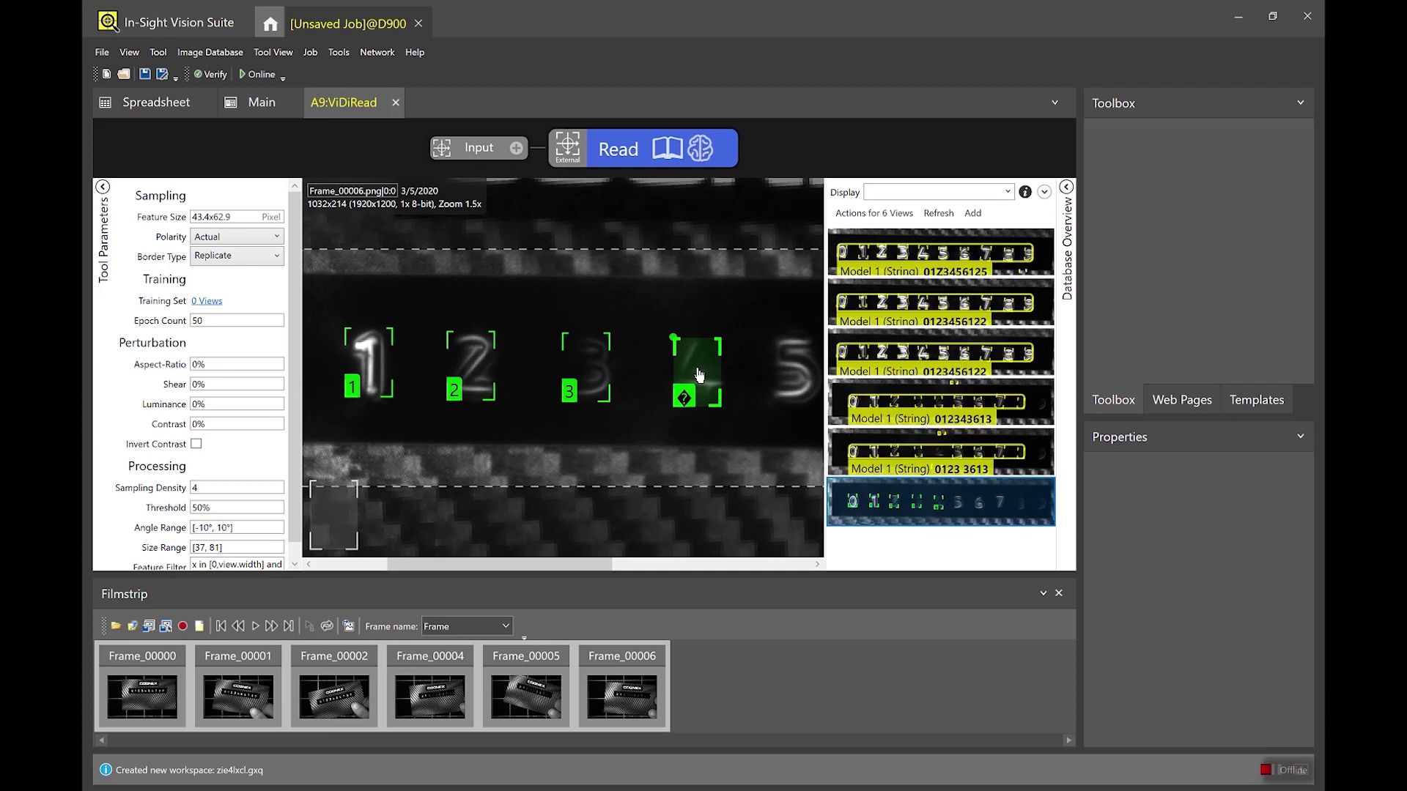
mouse_move(674, 337)
left_mouse_down()
mouse_move(662, 320)
mouse_move(676, 337)
left_mouse_up()
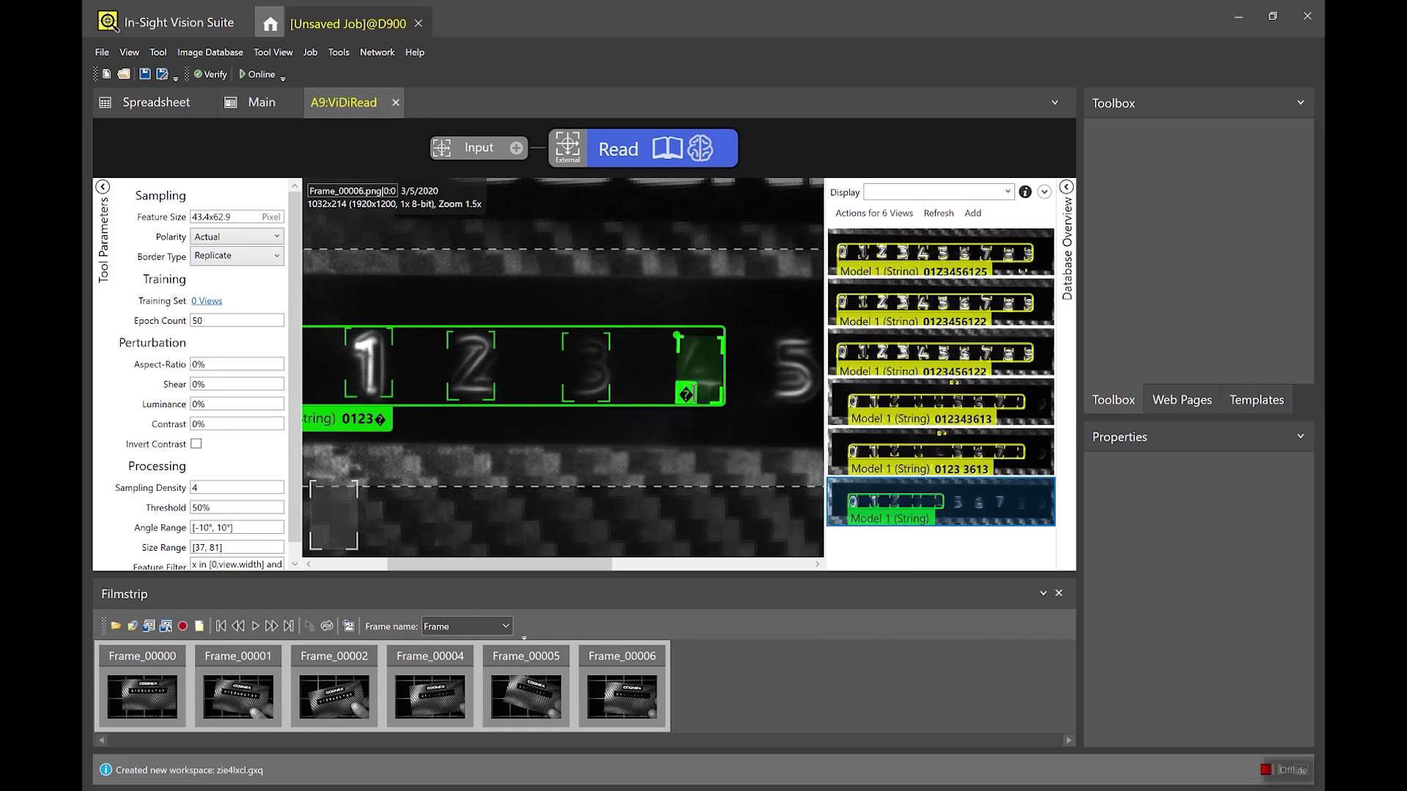
left_click(683, 393)
type("4")
left_click_drag(523, 563, 578, 563)
left_click(668, 368)
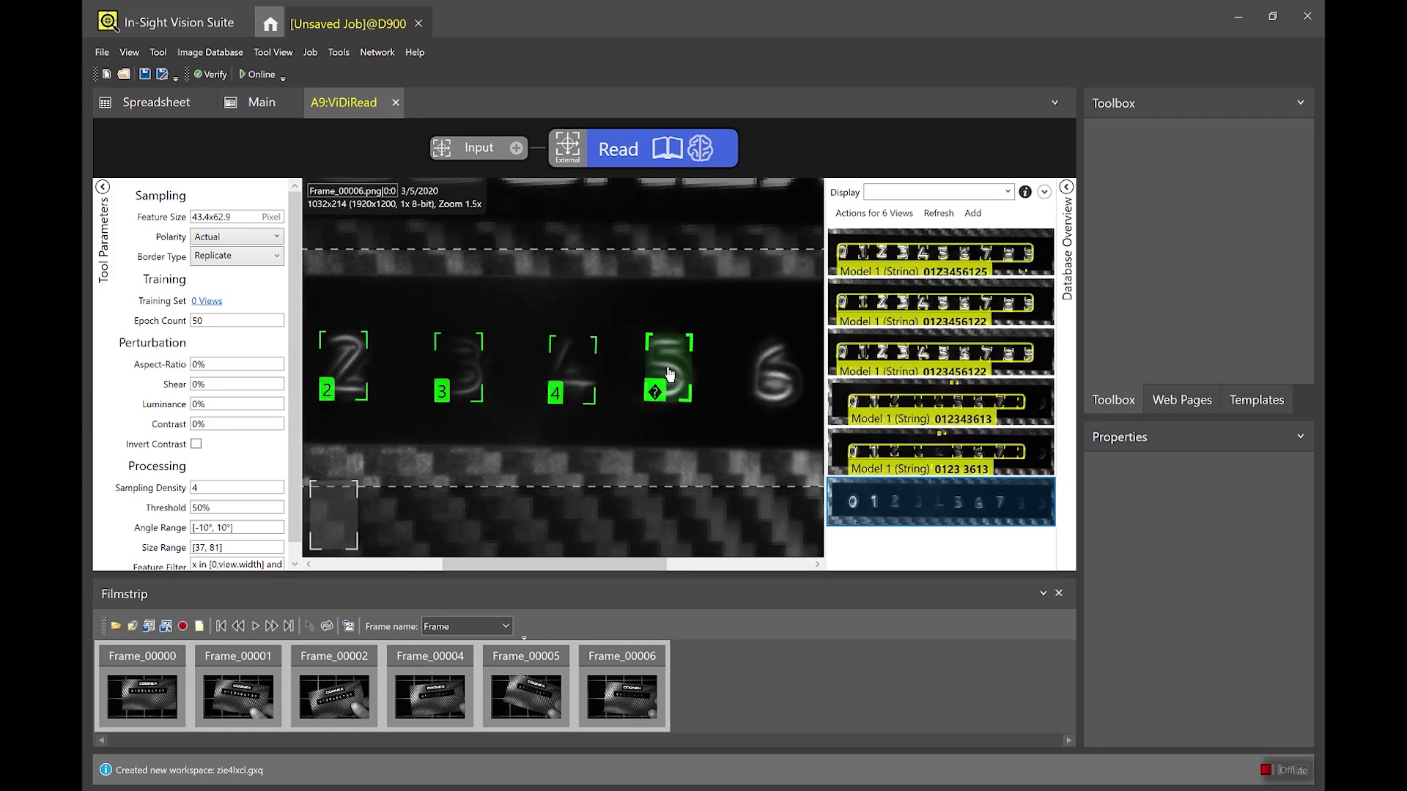
left_click_drag(645, 333, 644, 335)
type("5")
key("Return")
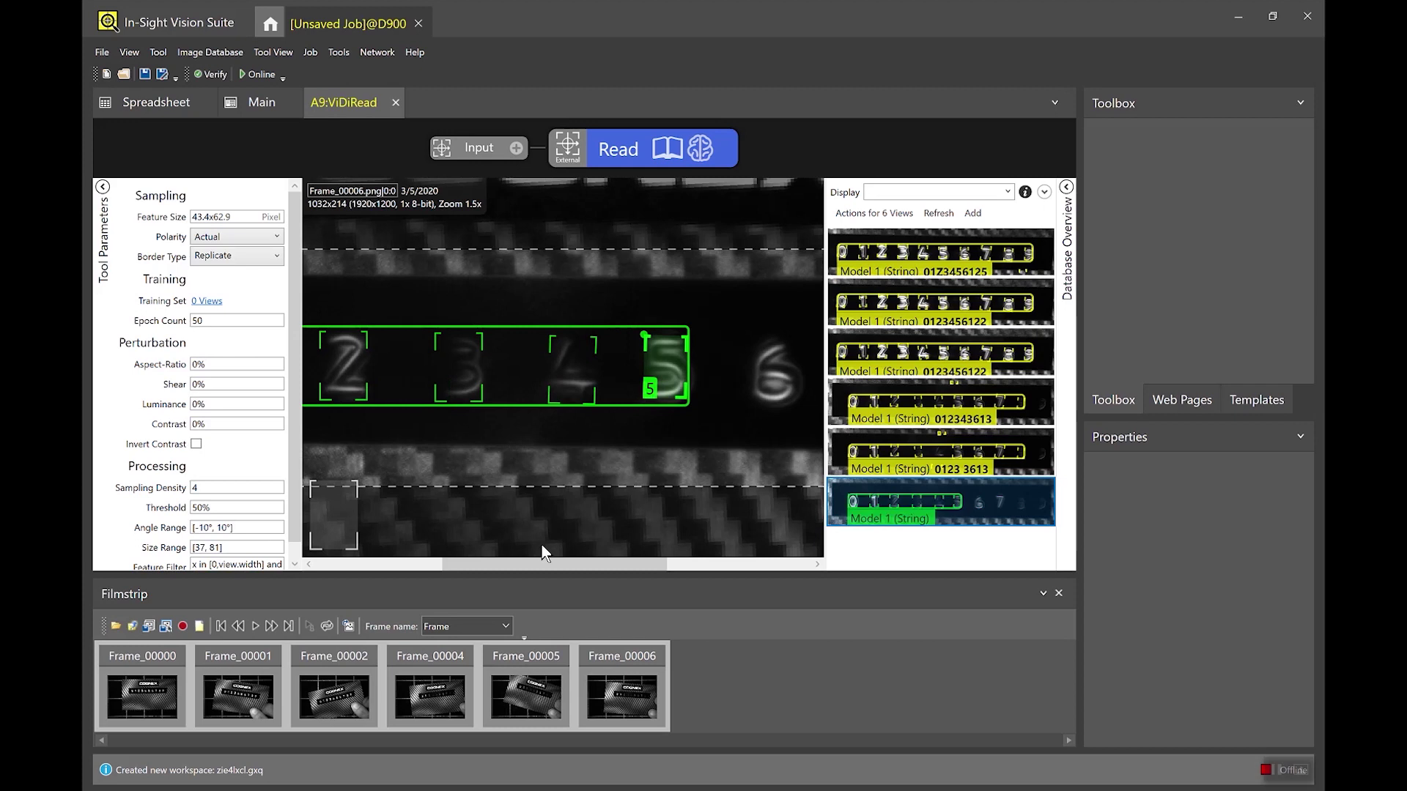
left_click_drag(560, 564, 681, 564)
left_click(492, 370)
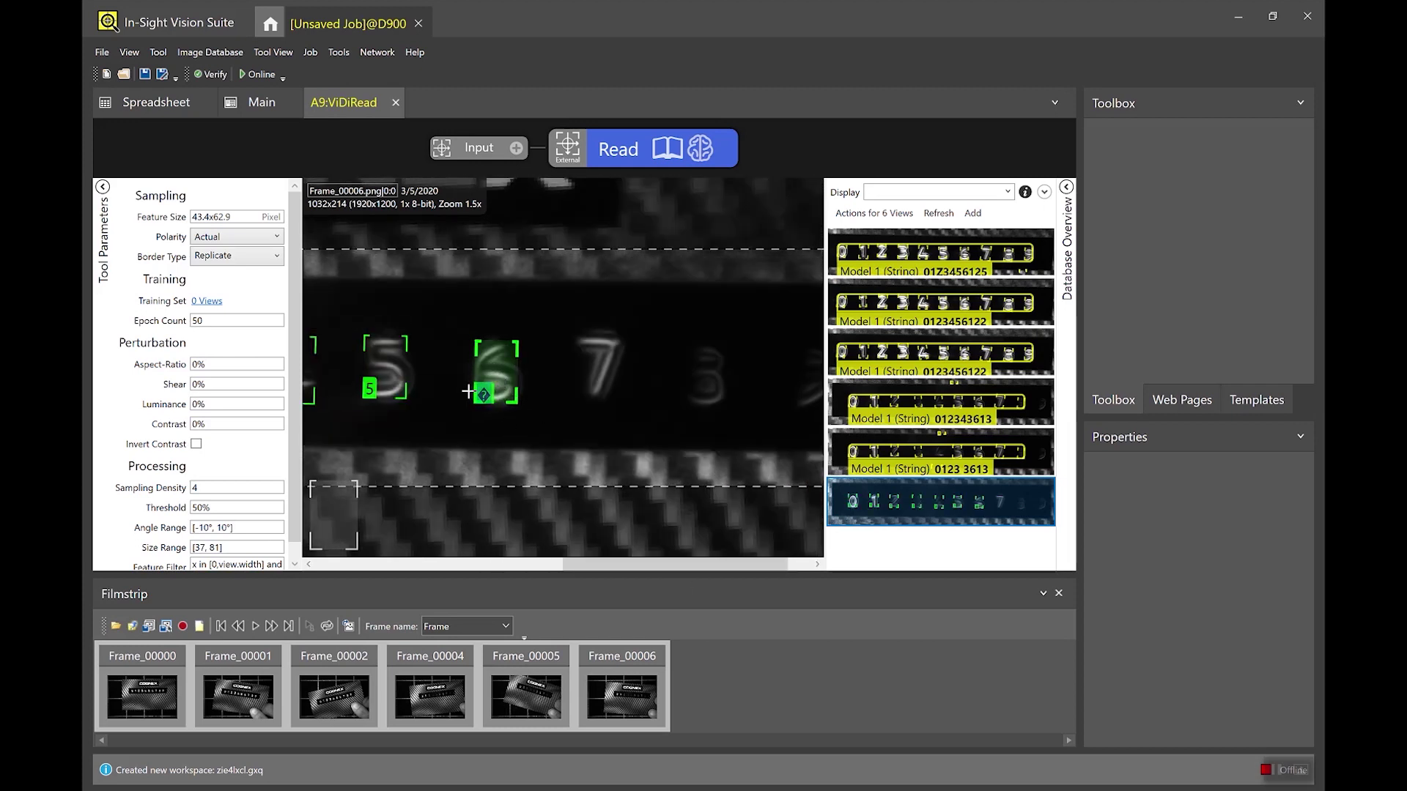
type("6")
key("Return")
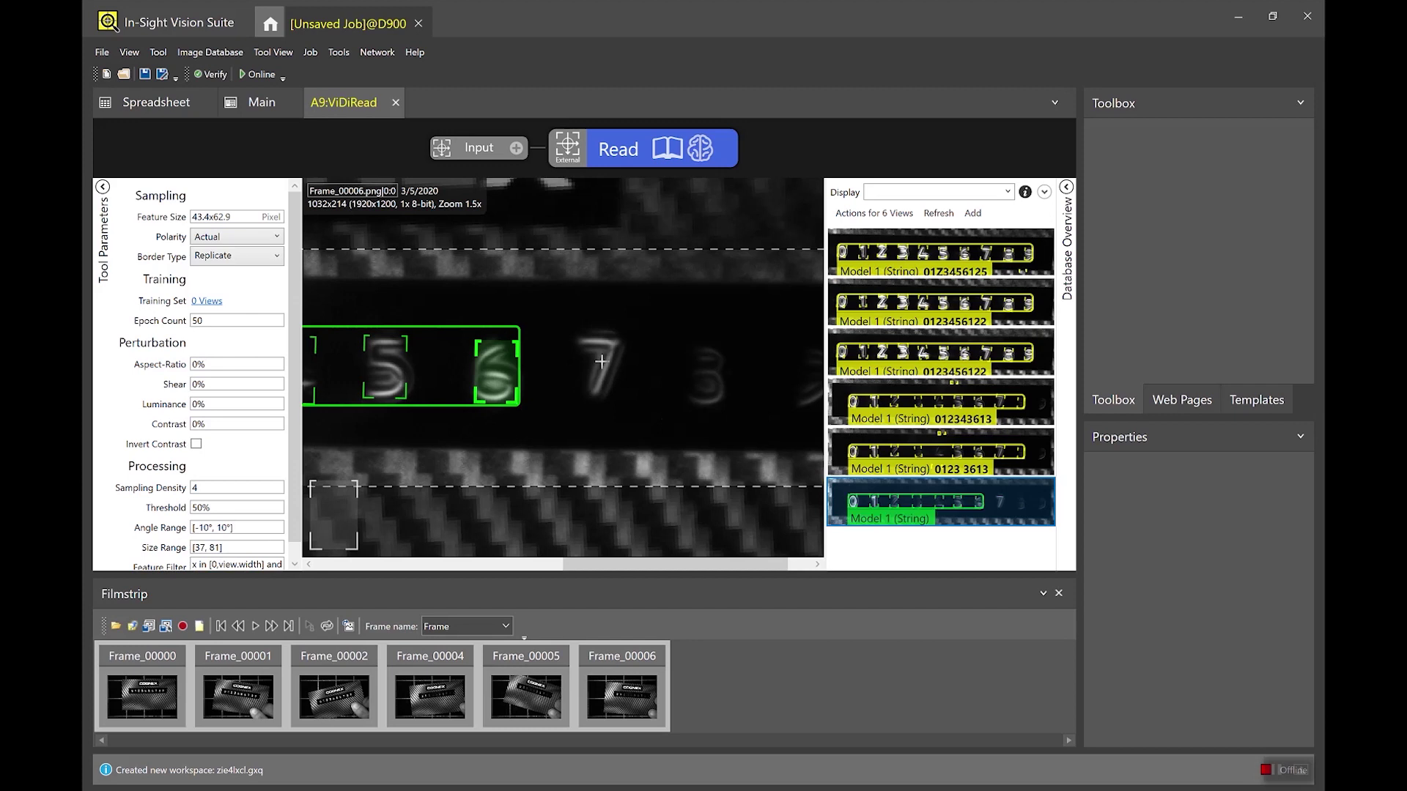
left_click(600, 361)
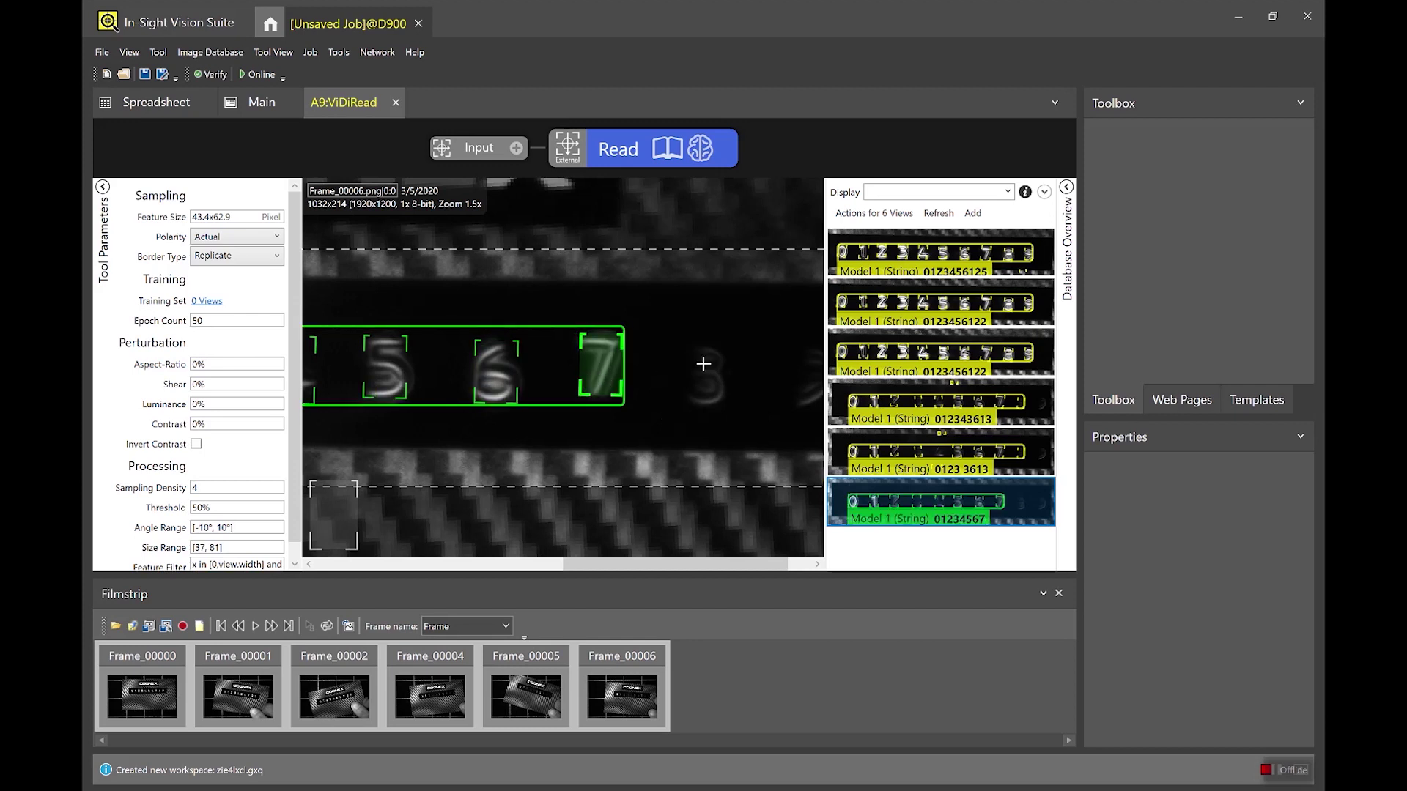
left_click(708, 375)
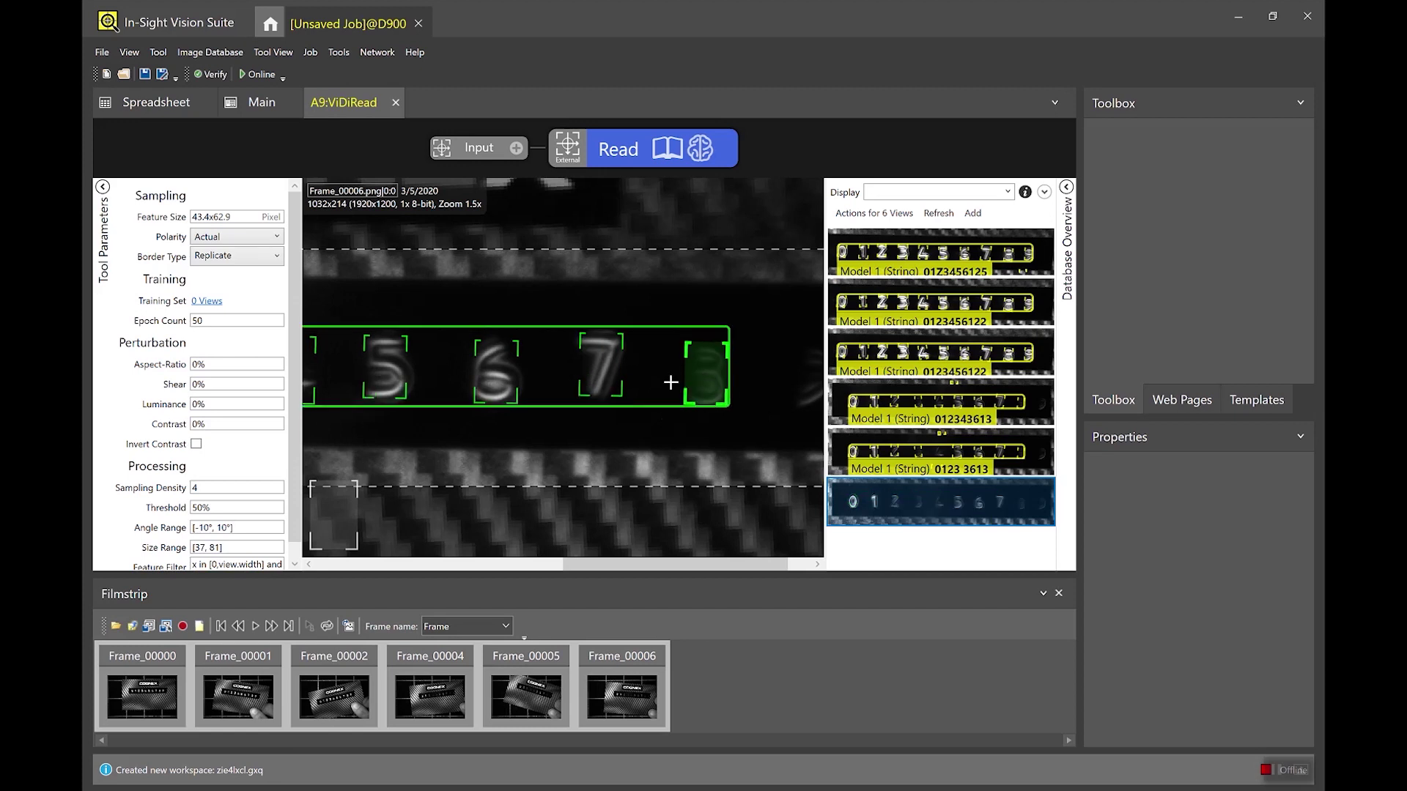
left_click_drag(587, 560, 610, 562)
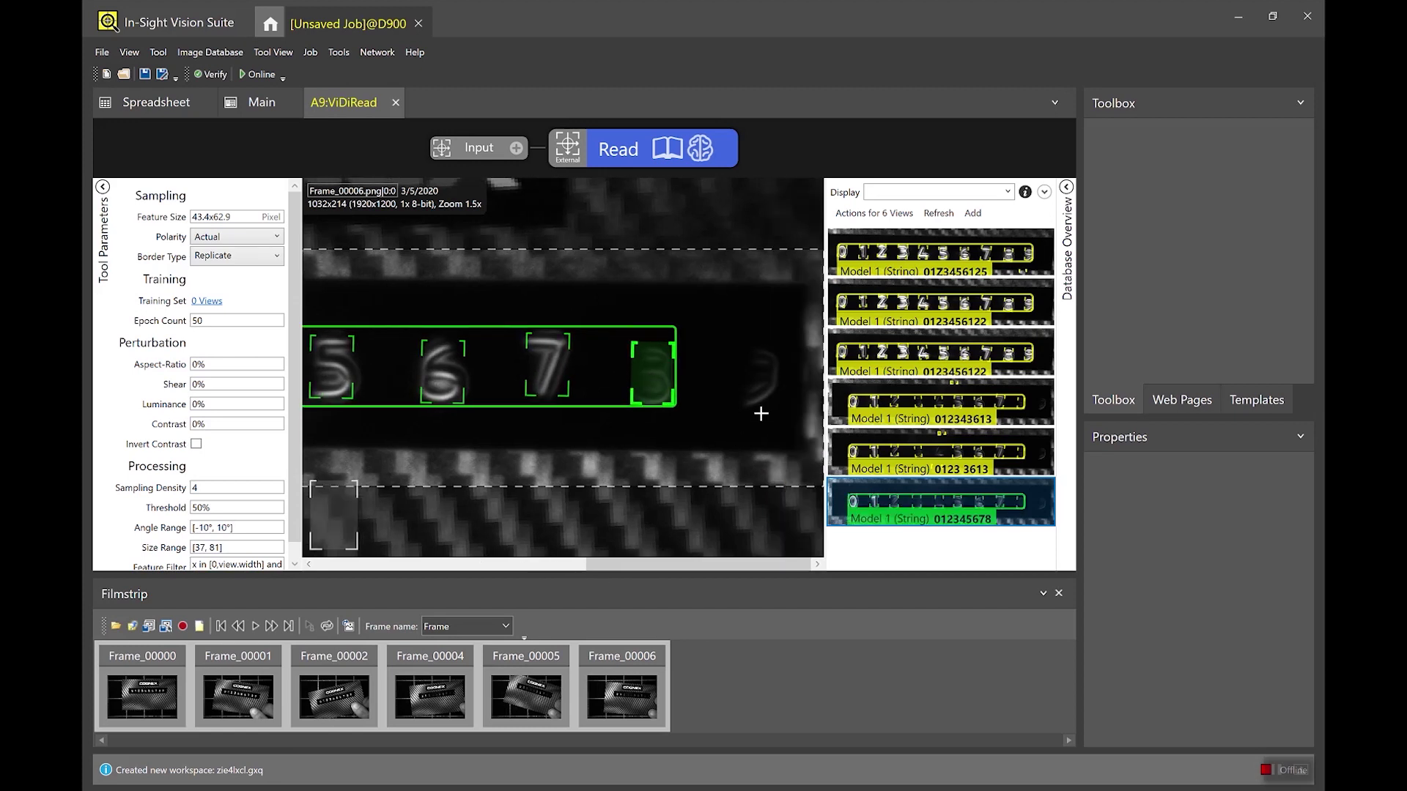
left_click(761, 374)
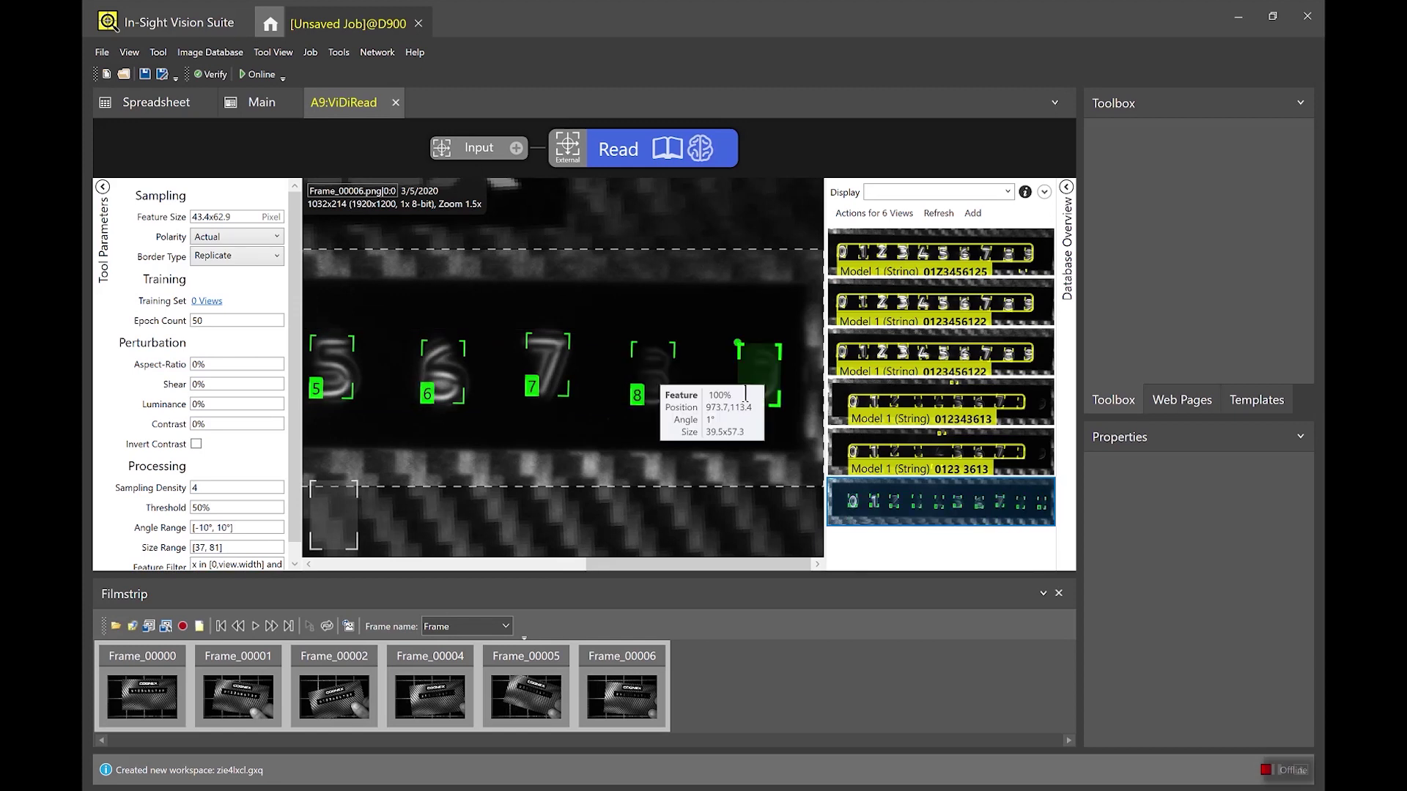
type("9")
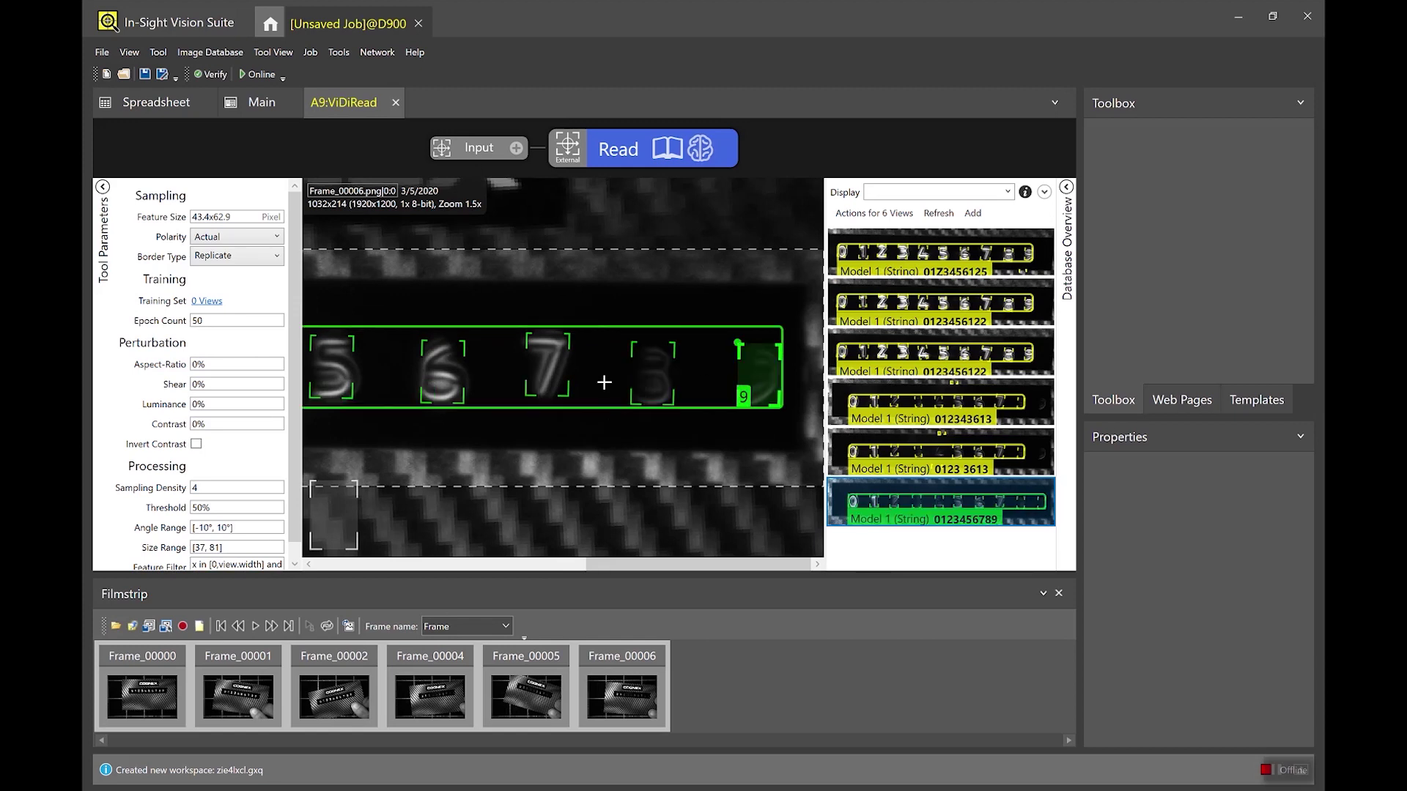
scroll(554, 401, "down", 2)
scroll(554, 401, "down", 3)
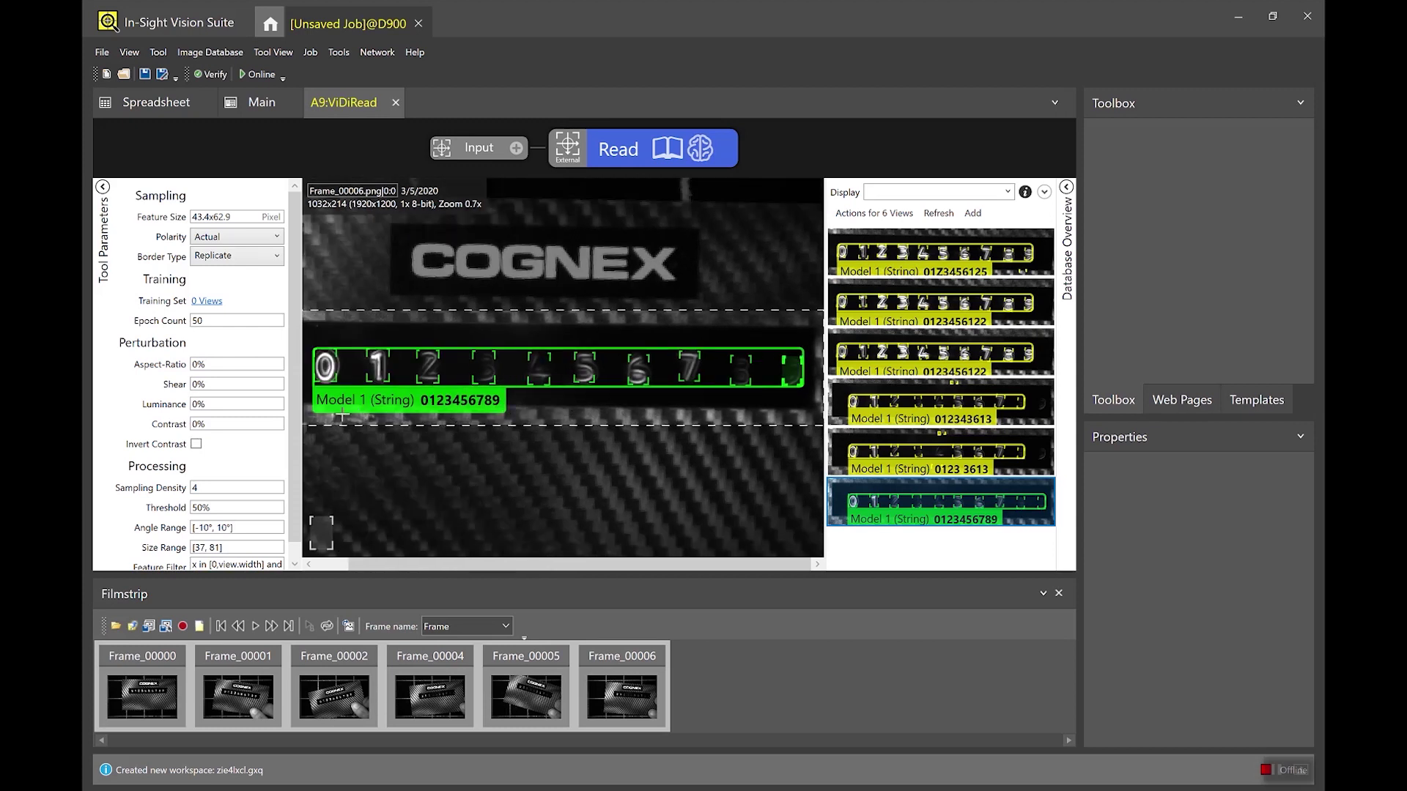
mouse_move(348, 399)
mouse_move(393, 411)
mouse_move(450, 401)
scroll(553, 428, "down", 1)
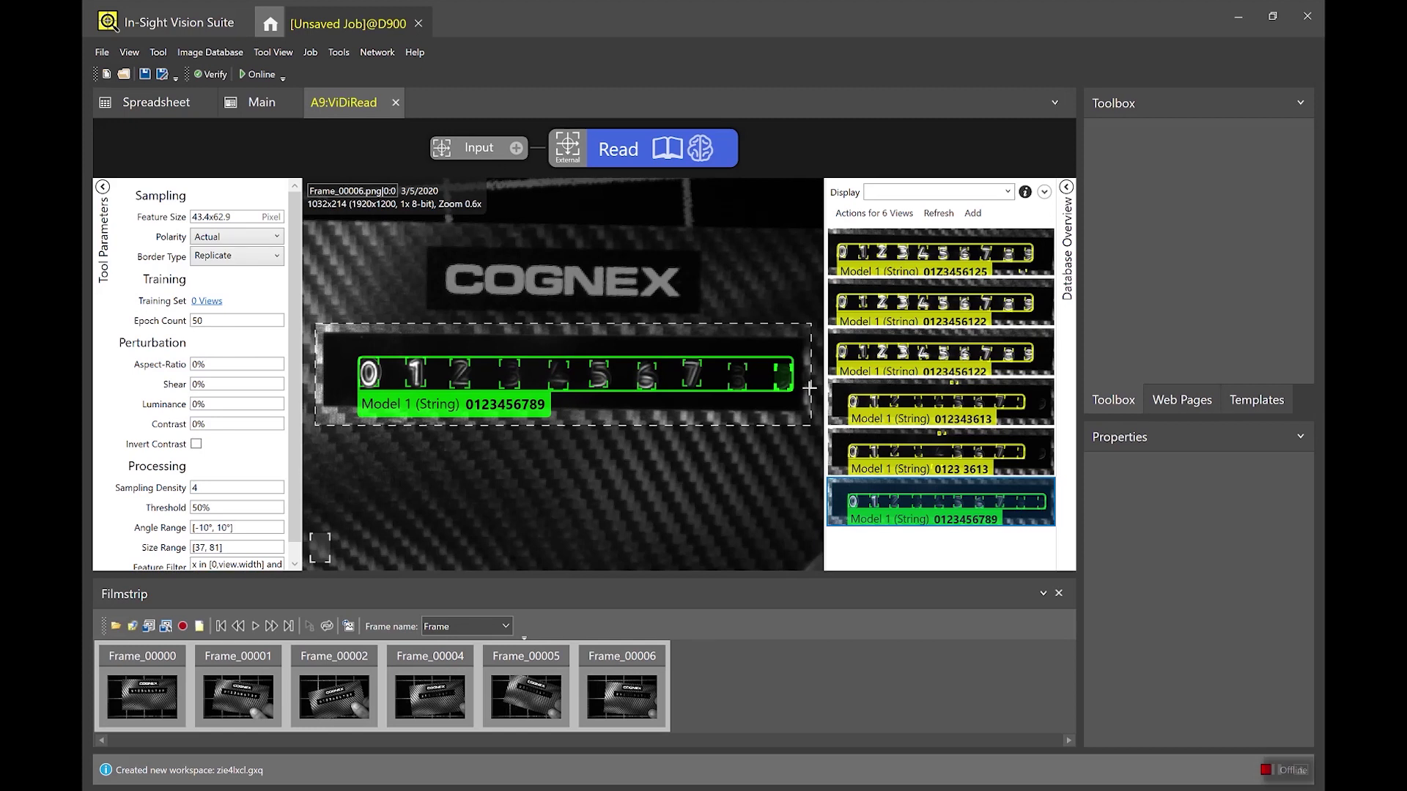
left_click(1044, 316)
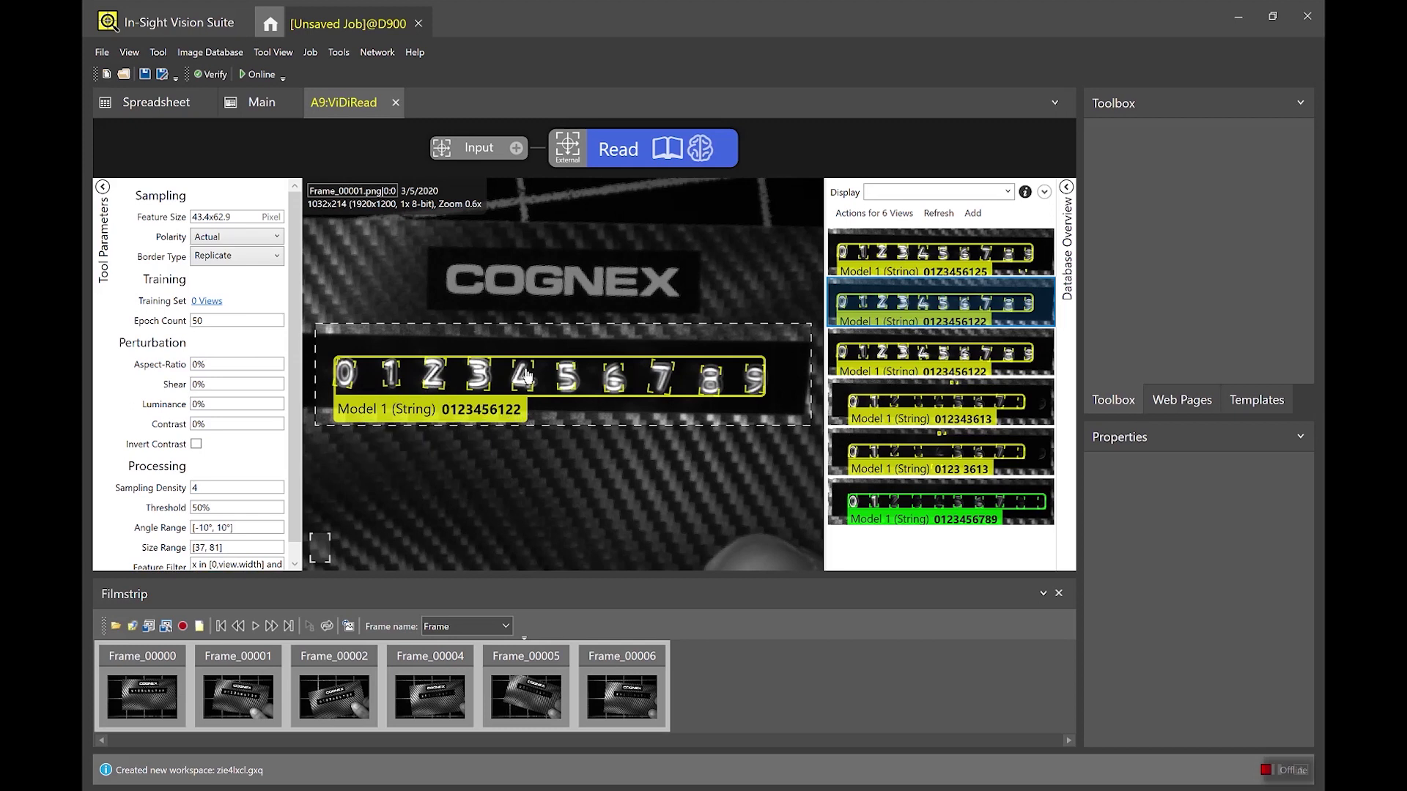
right_click(595, 342)
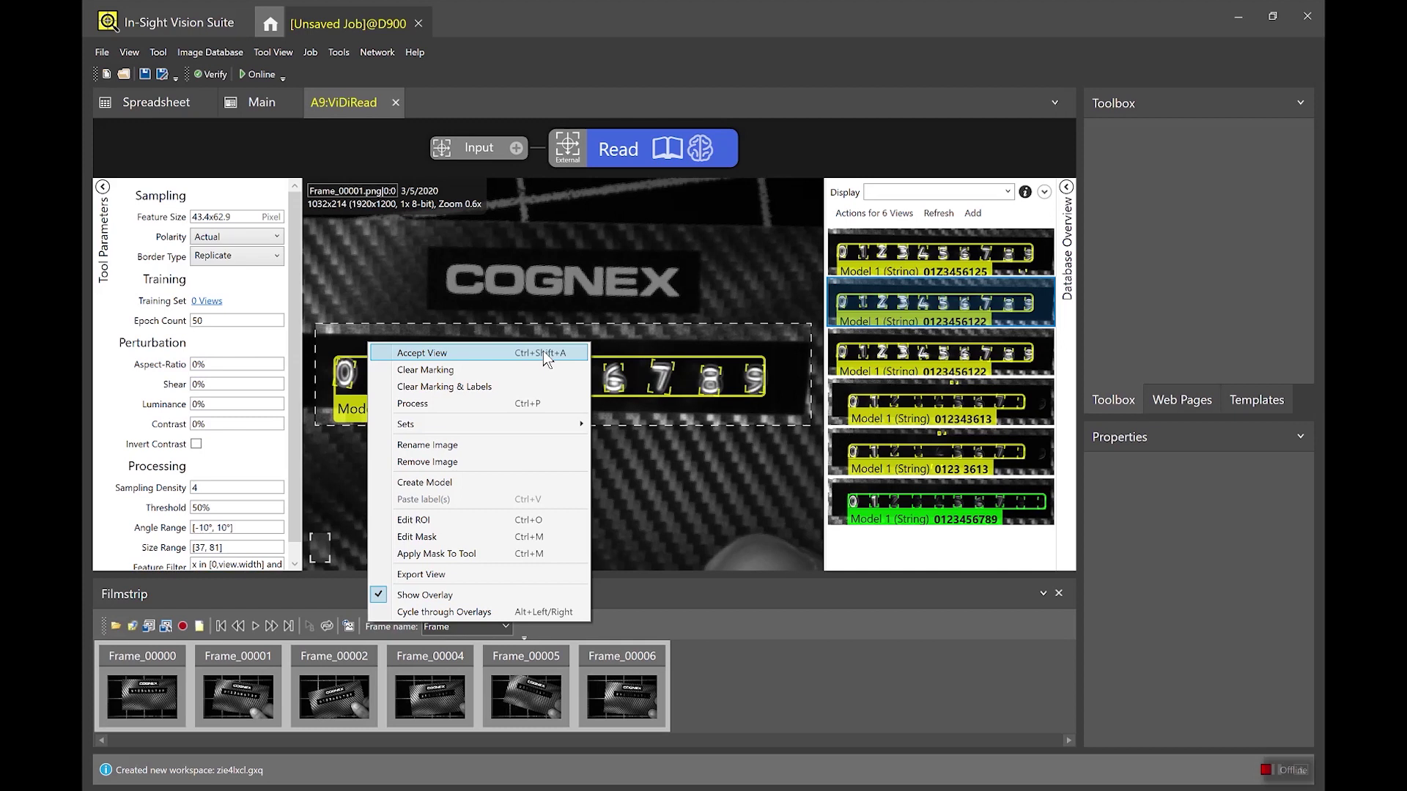
Accept the current Frame_00001 labelling and zoom into its digit row.
left_click(543, 353)
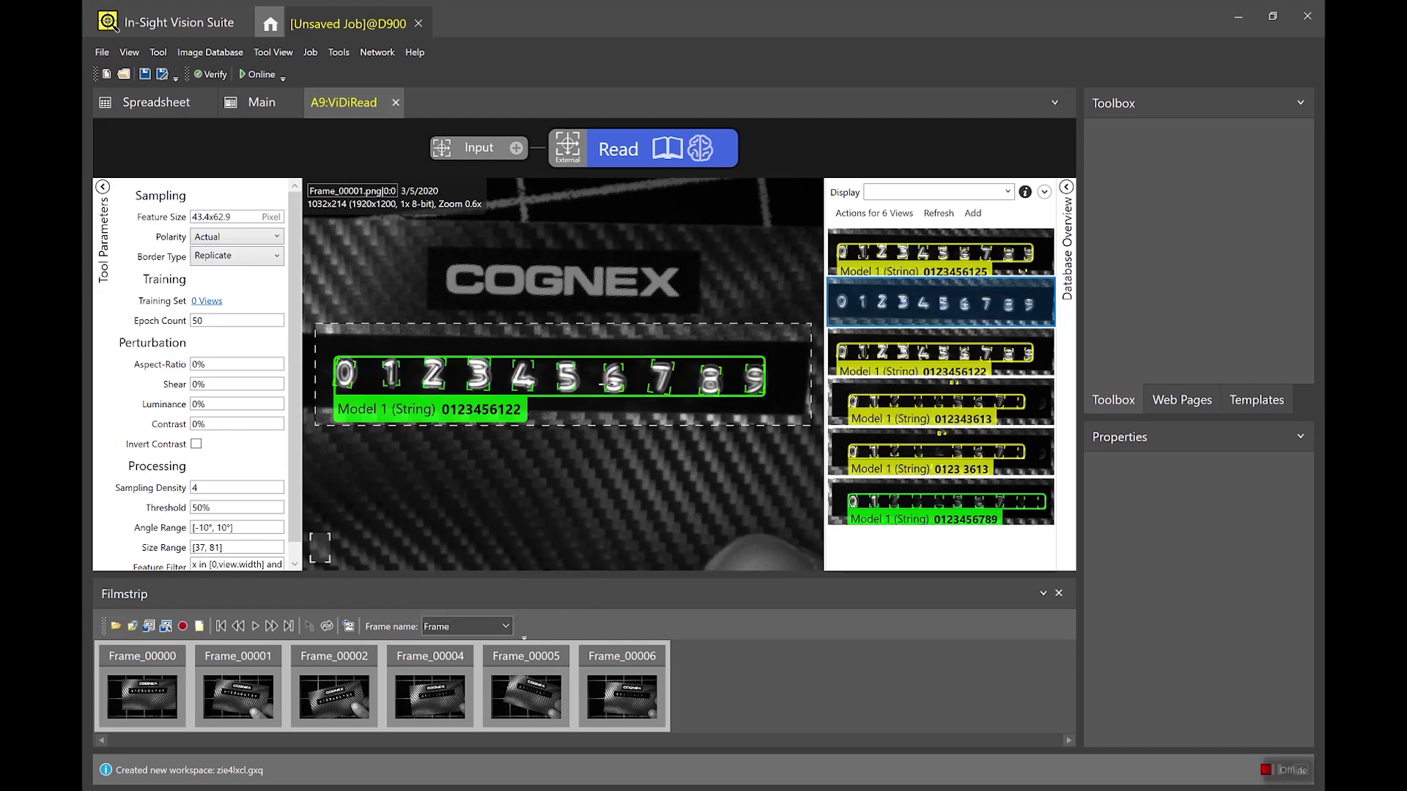
mouse_move(572, 388)
mouse_move(445, 415)
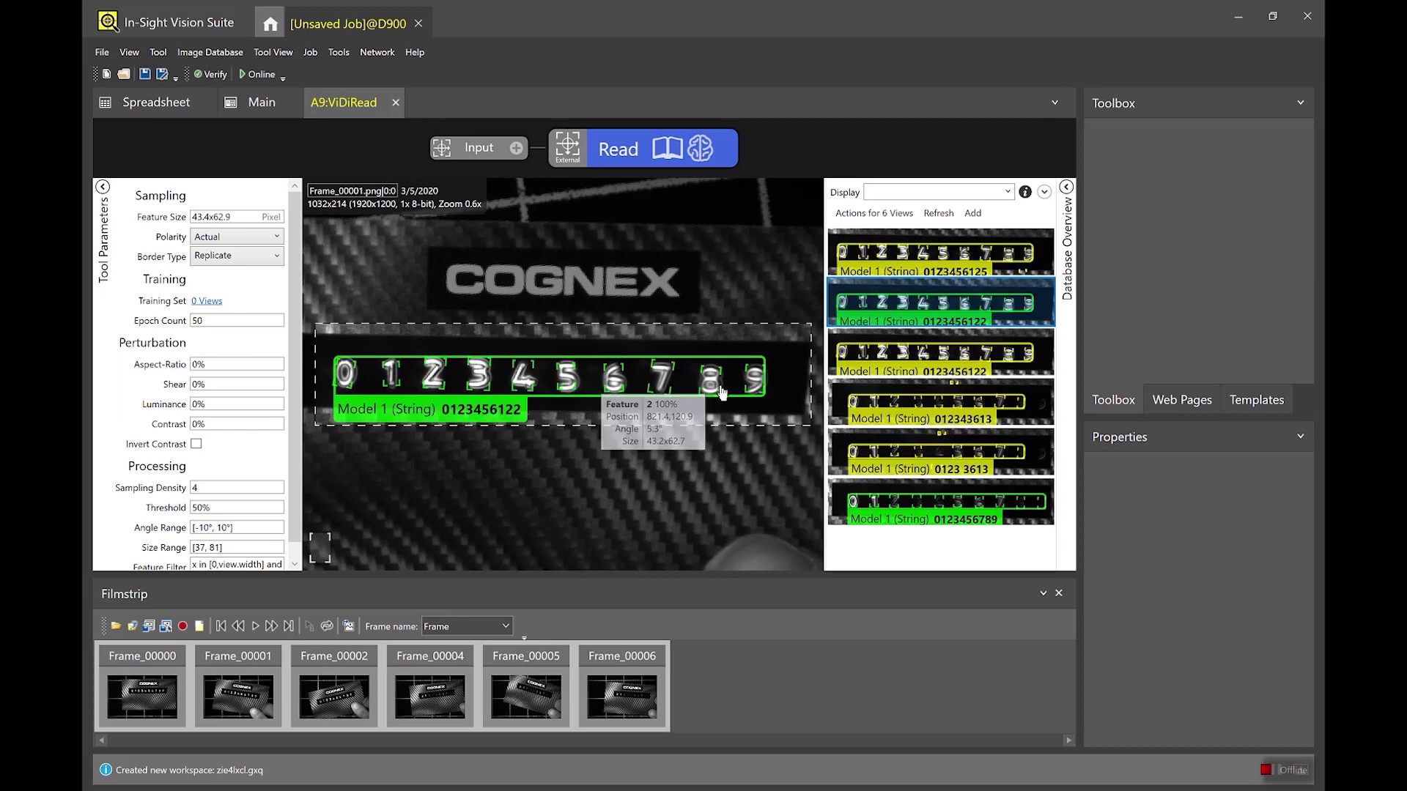
mouse_move(684, 380)
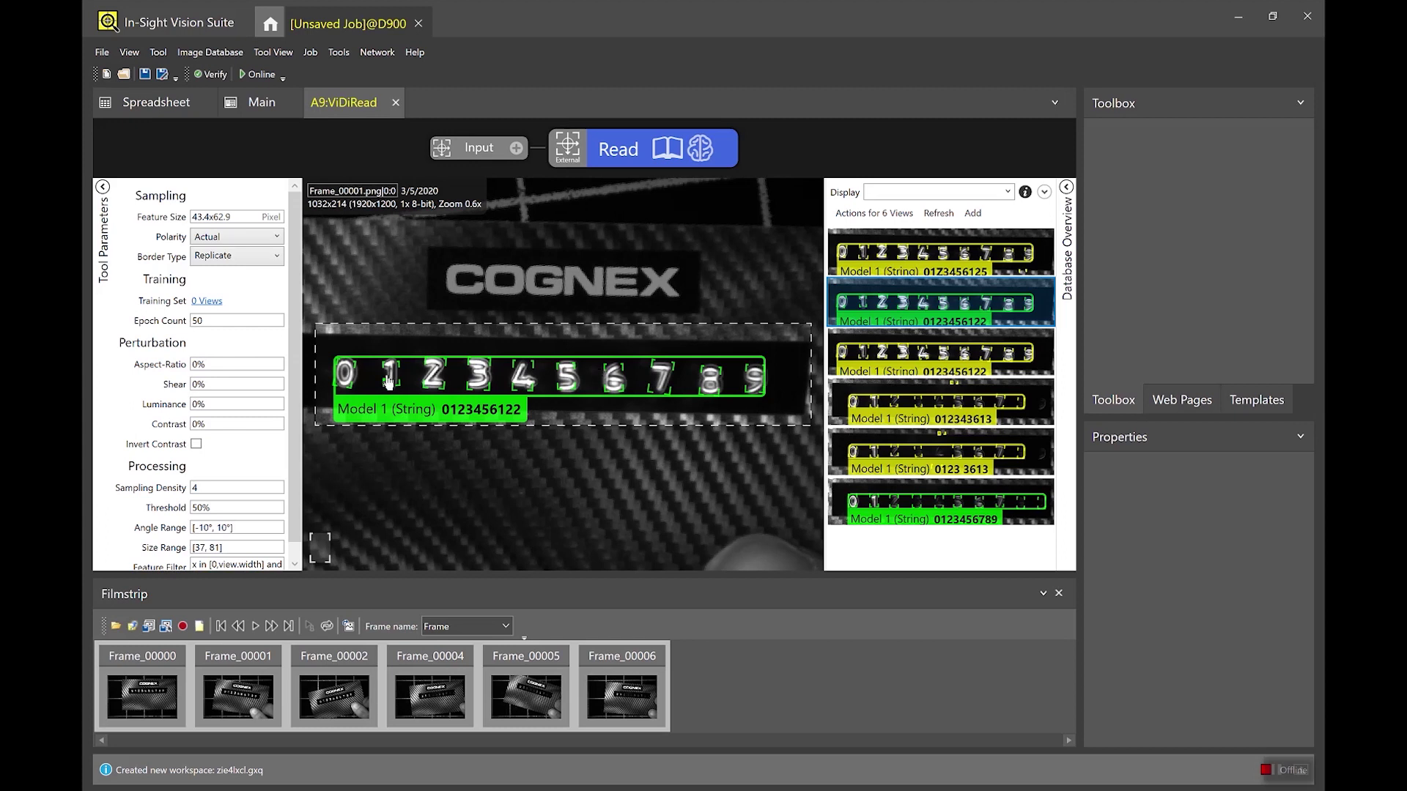
scroll(387, 382, "up", 2)
left_click_drag(494, 564, 438, 552)
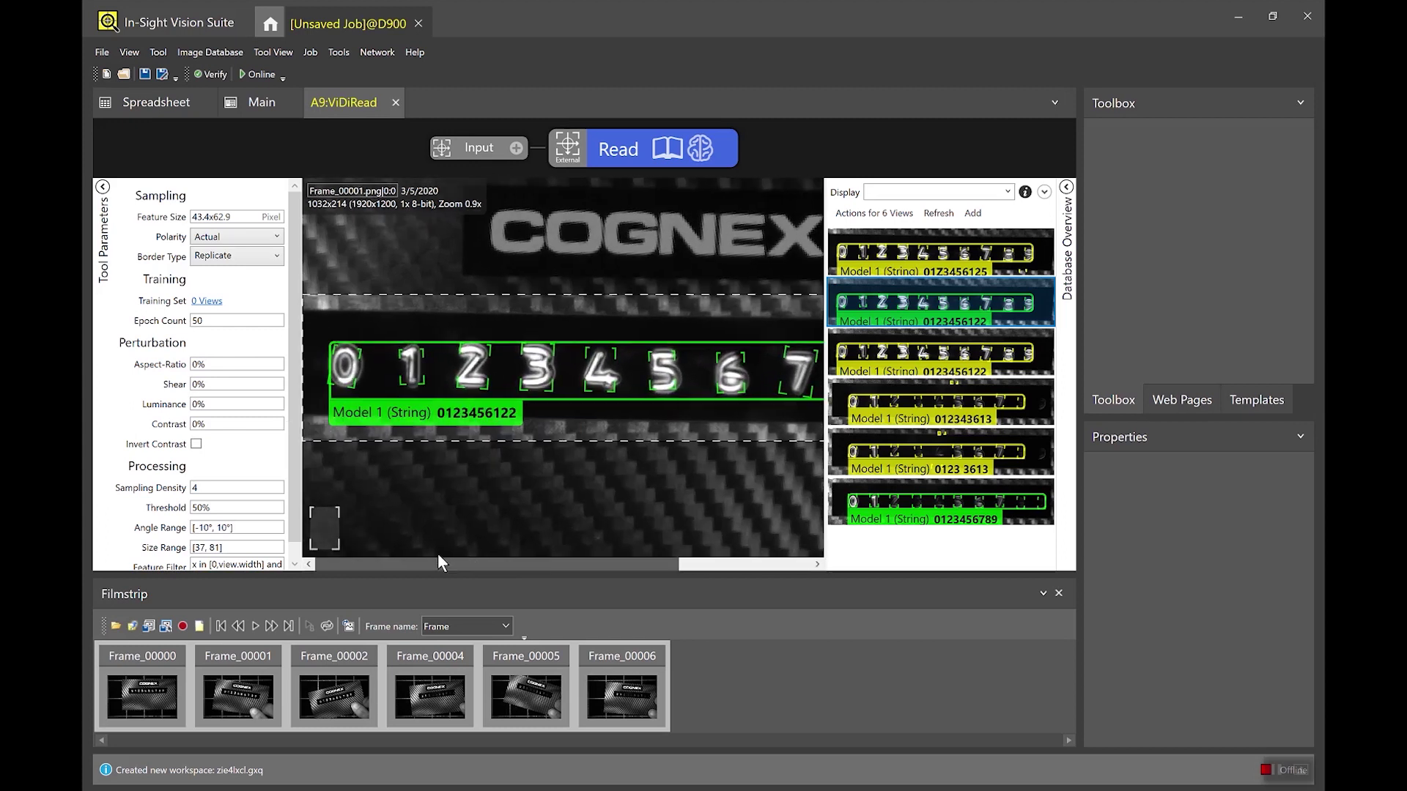
Select the digit 0 and digit 2 boxes and tighten the digit 2 box edges.
left_click(331, 346)
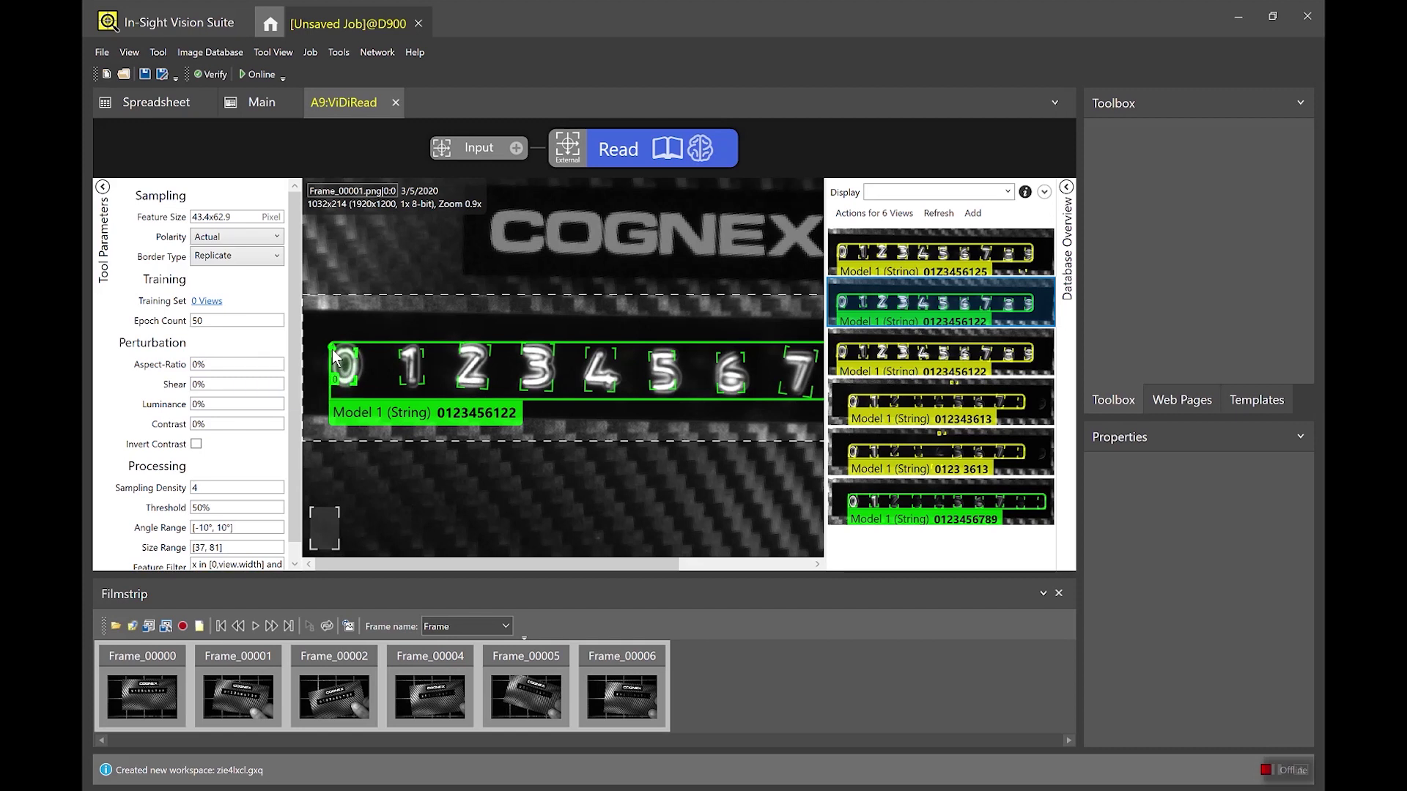
left_click(463, 356)
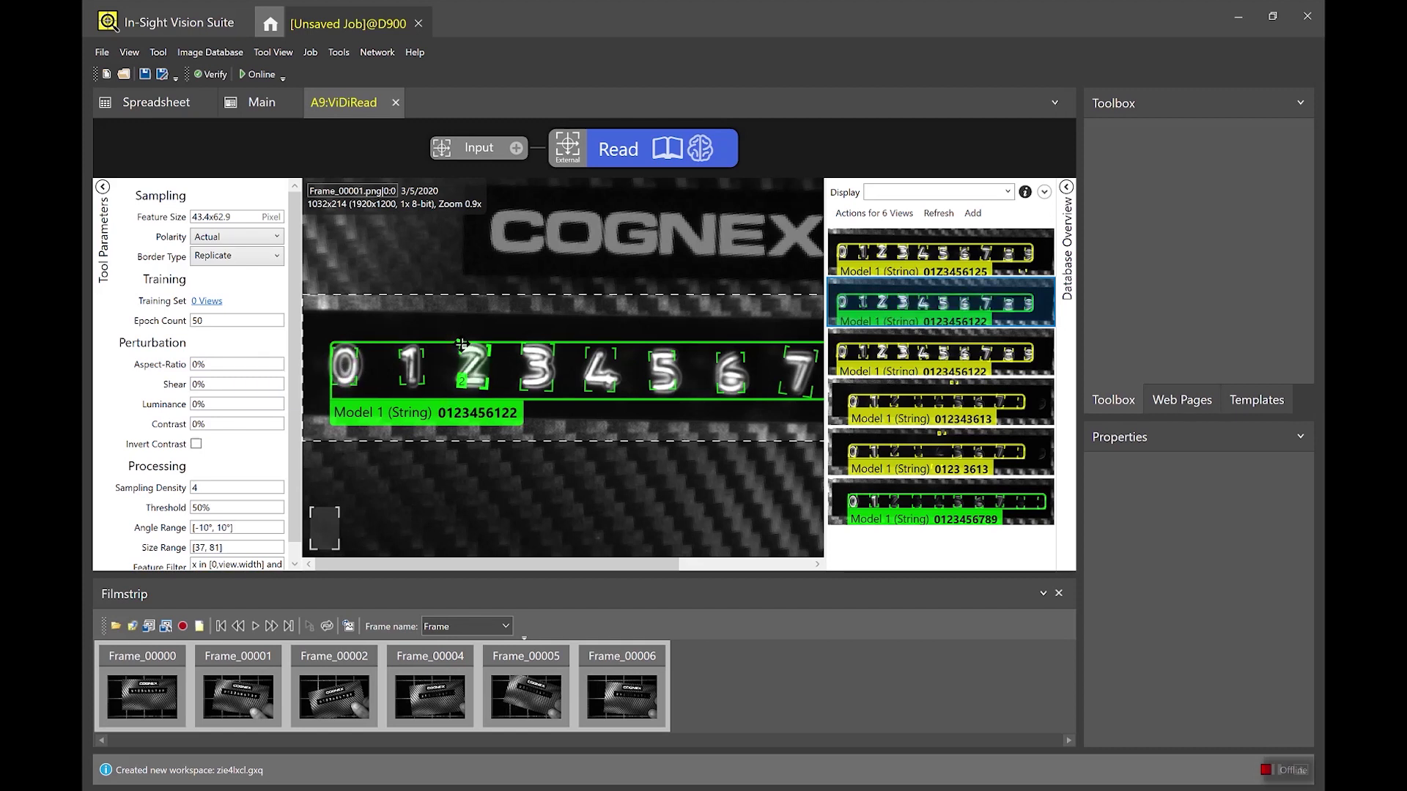
left_click_drag(464, 346, 463, 348)
left_click_drag(511, 561, 534, 567)
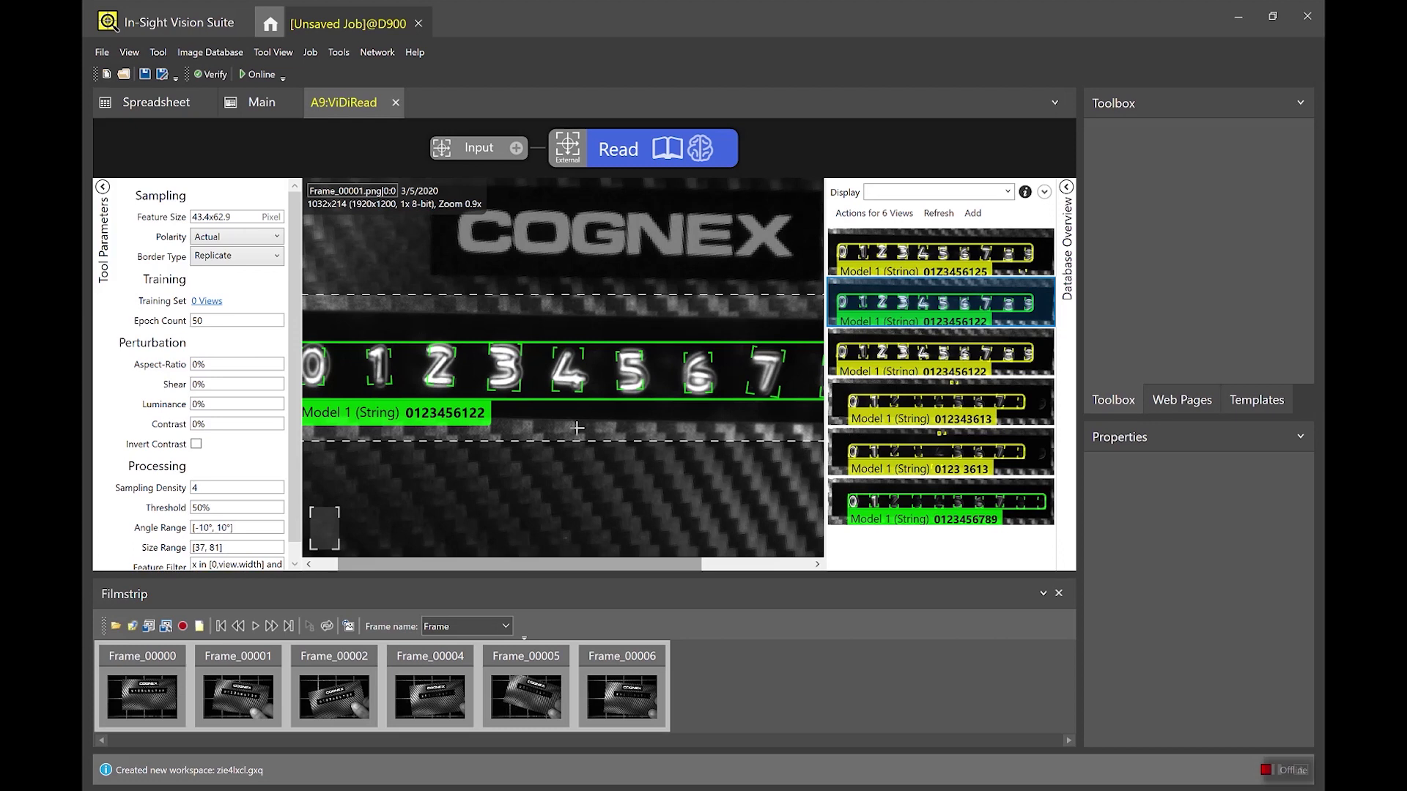
mouse_move(509, 358)
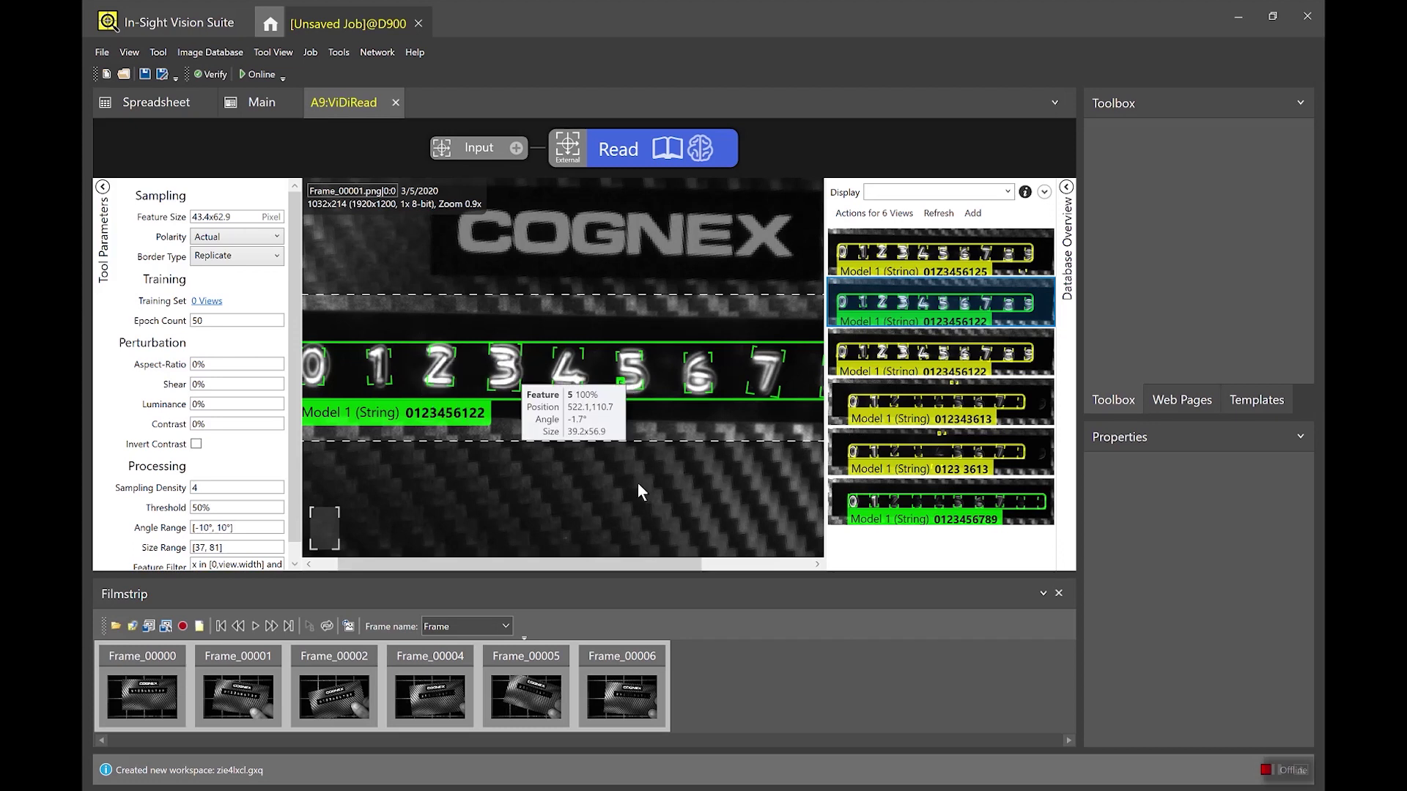
left_click_drag(657, 565, 688, 568)
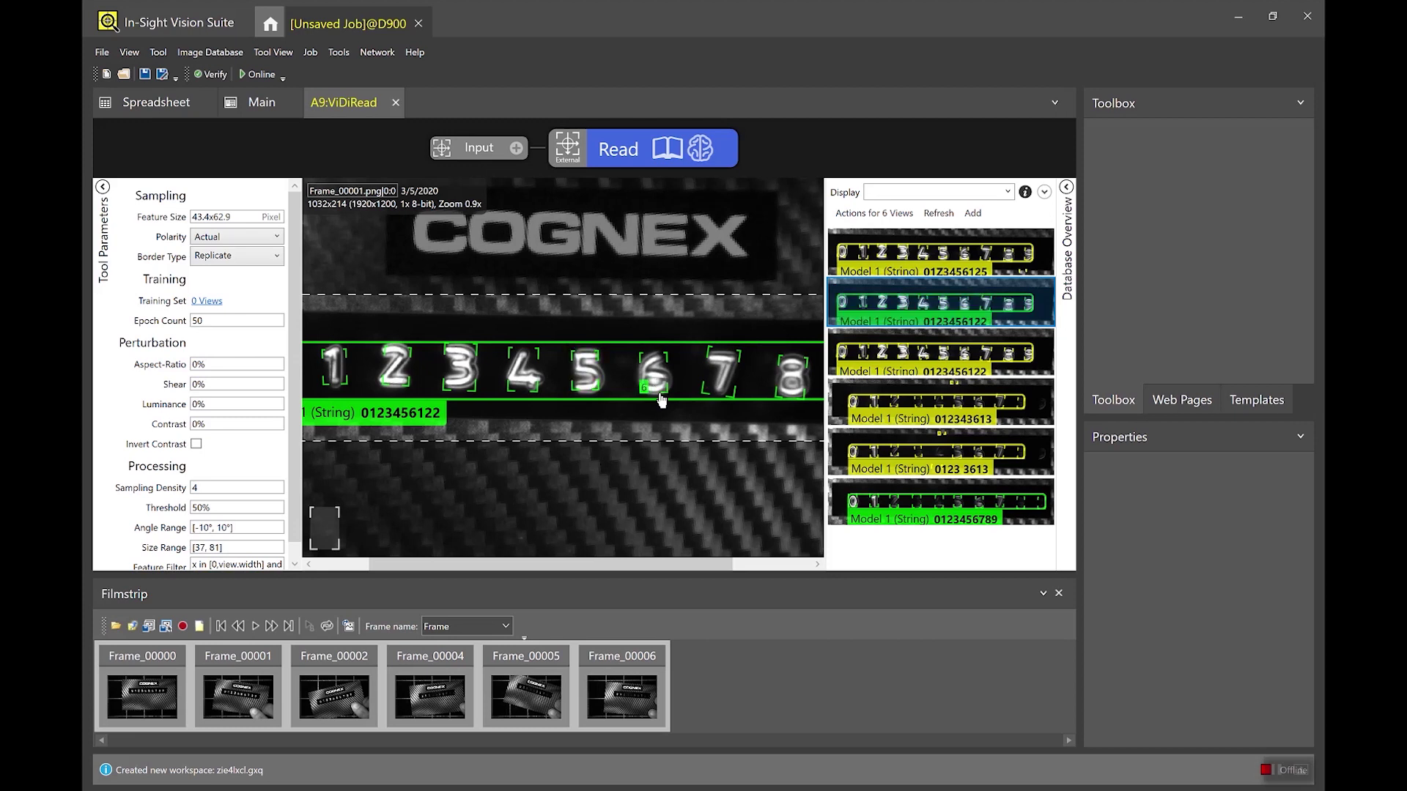
left_click_drag(670, 566, 697, 565)
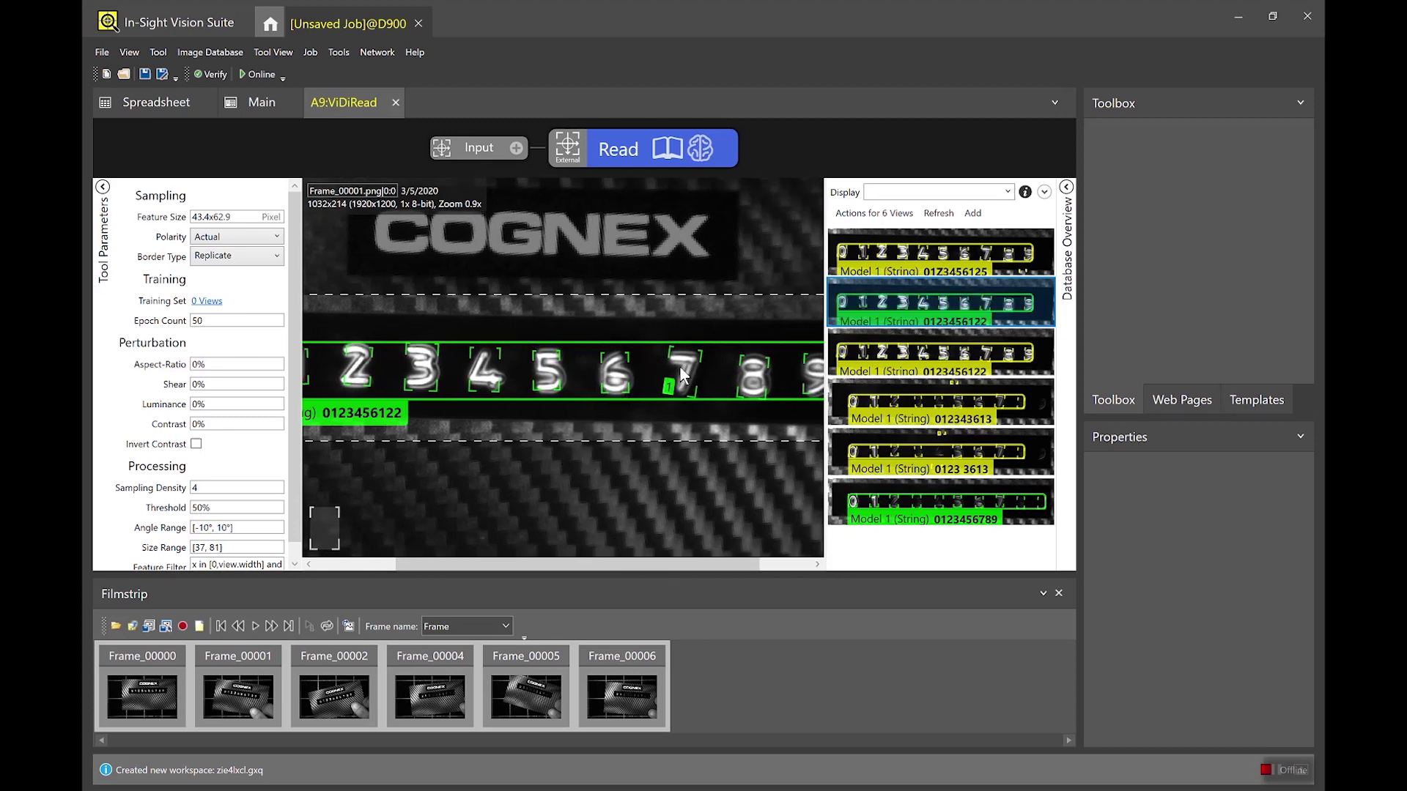
left_click(669, 350)
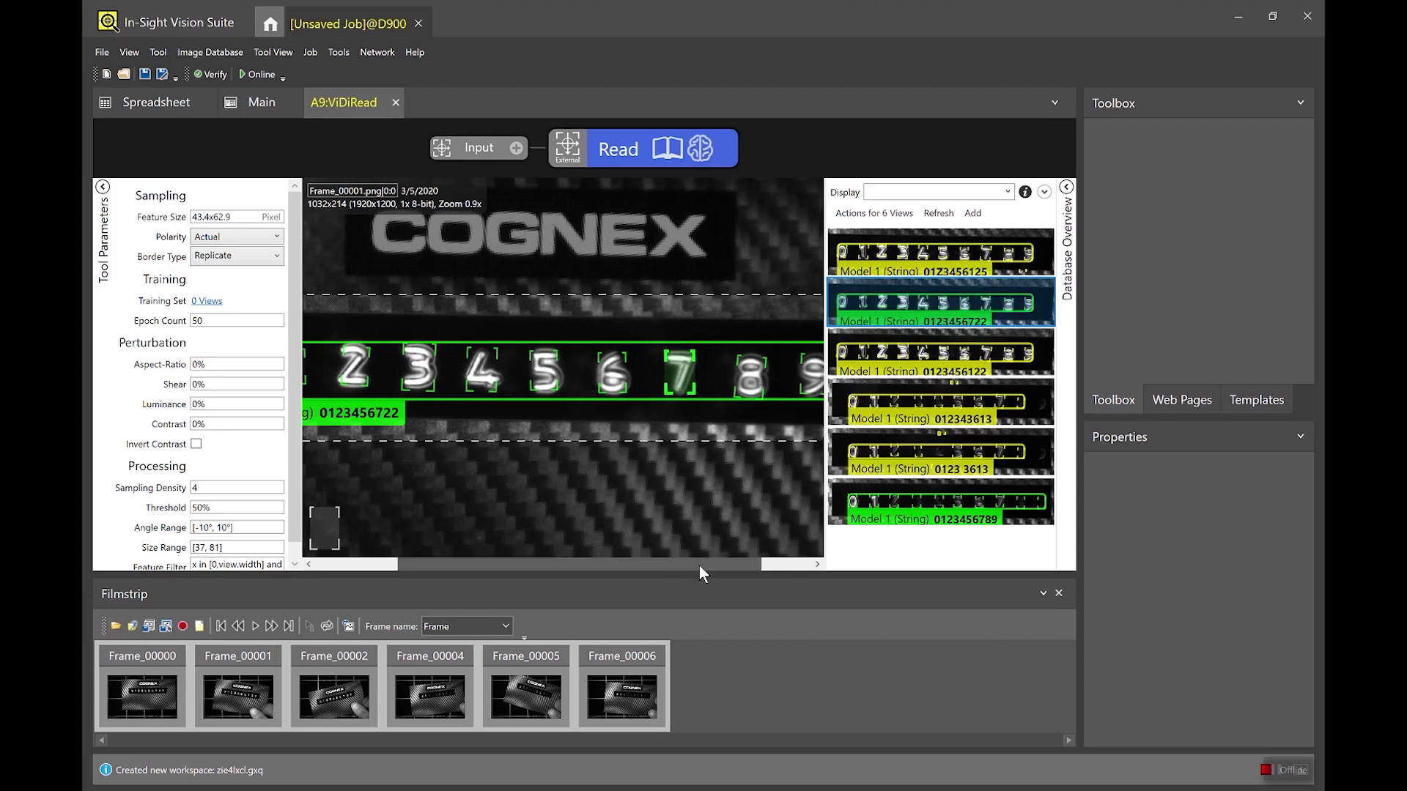
left_click_drag(699, 565, 747, 565)
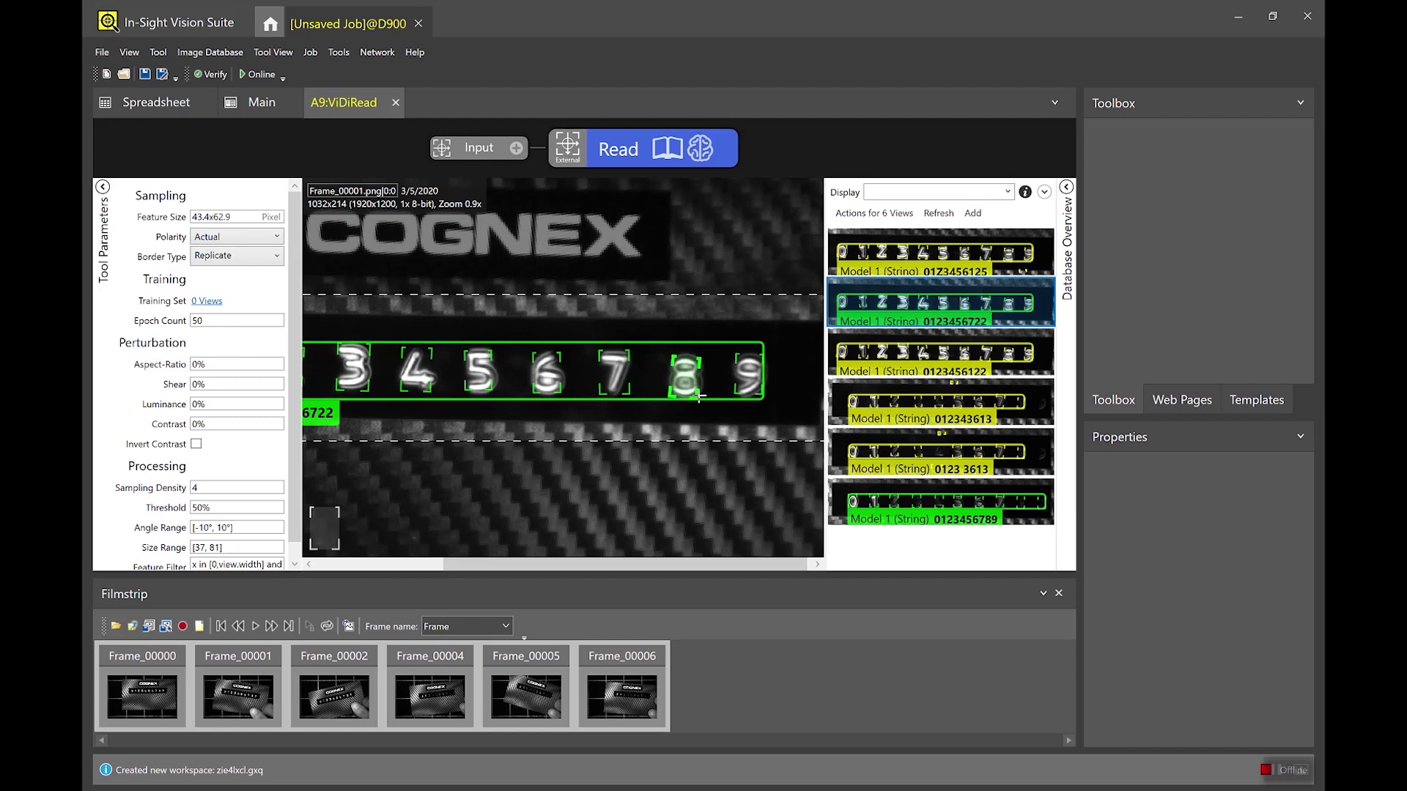
key("8")
left_click(743, 396)
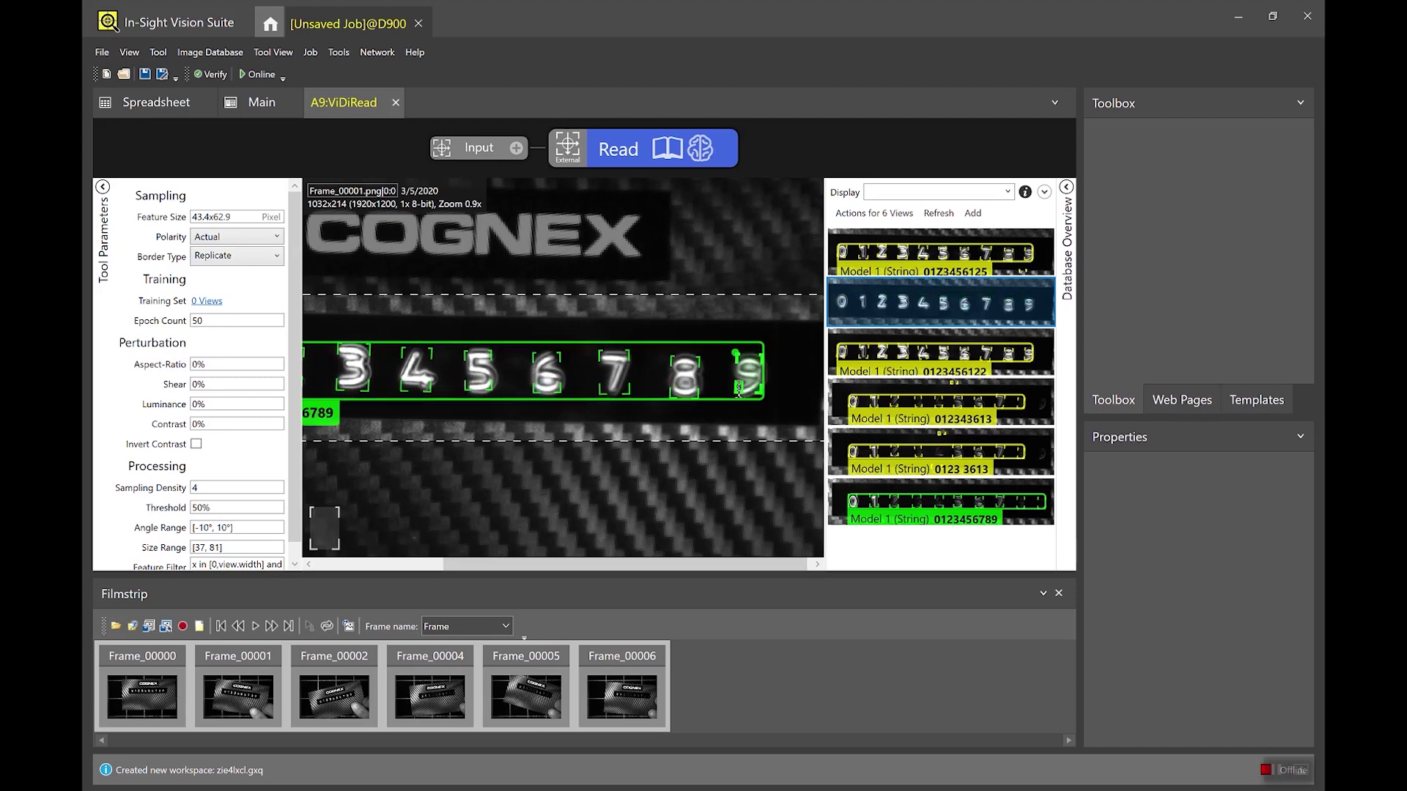
scroll(557, 454, "down", 3)
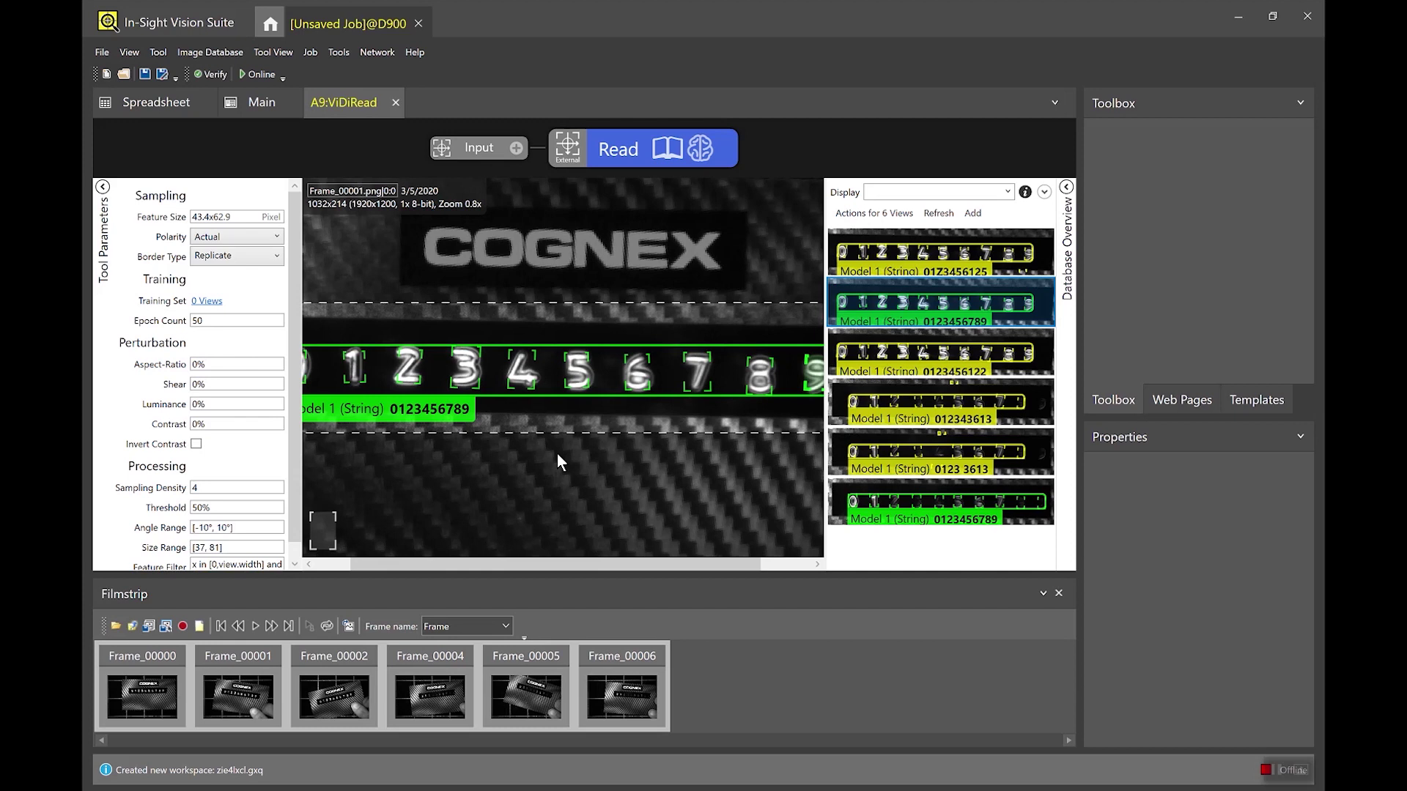
scroll(543, 454, "down", 1)
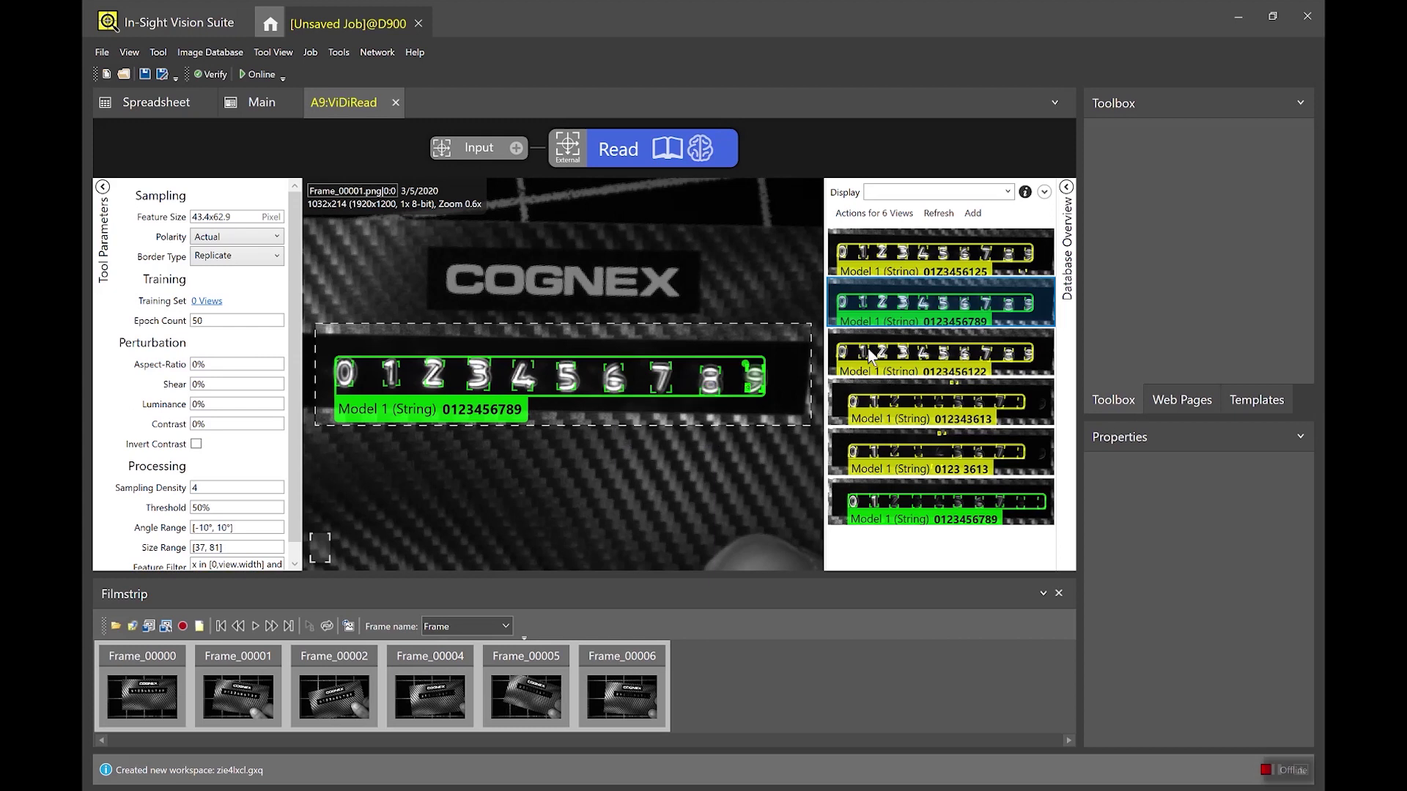
mouse_move(992, 462)
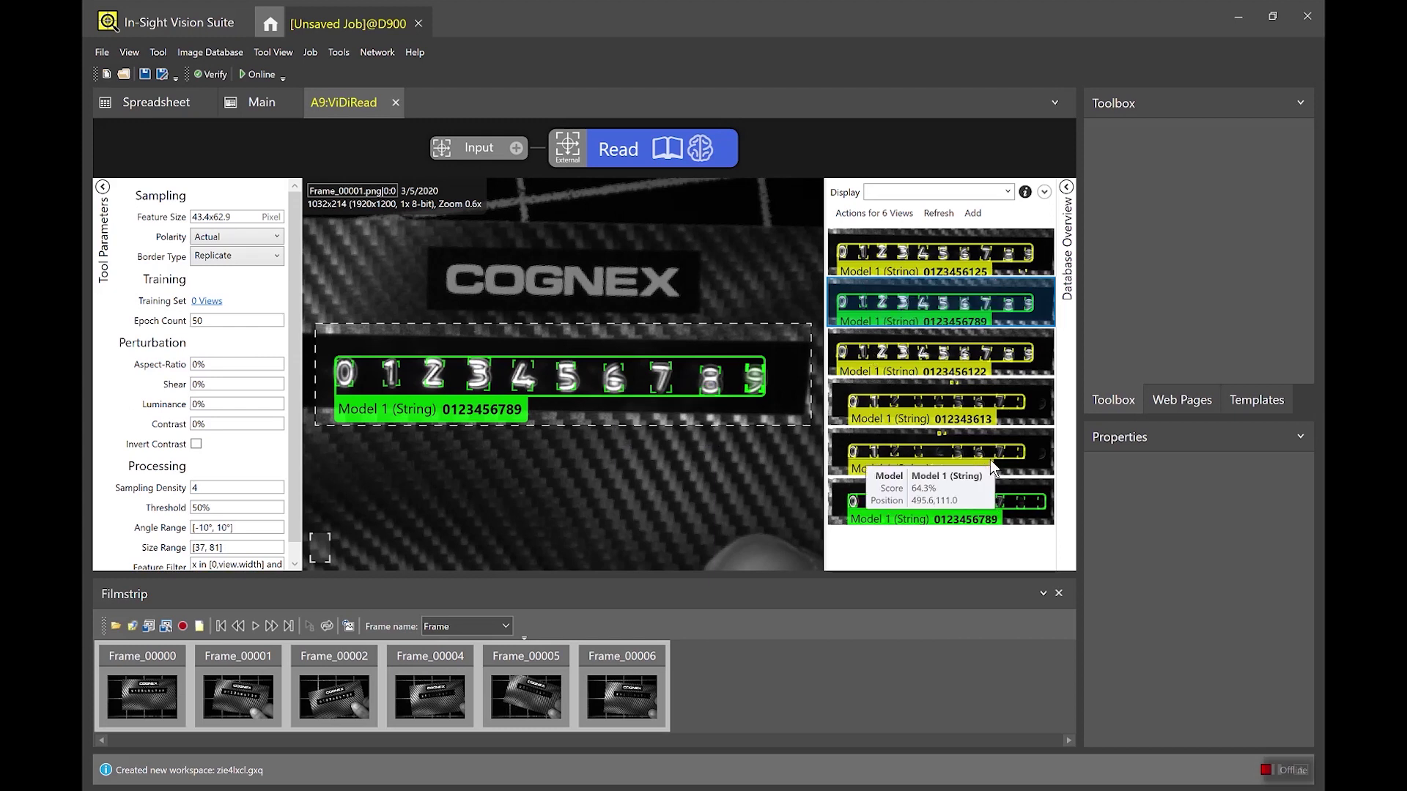
mouse_move(986, 430)
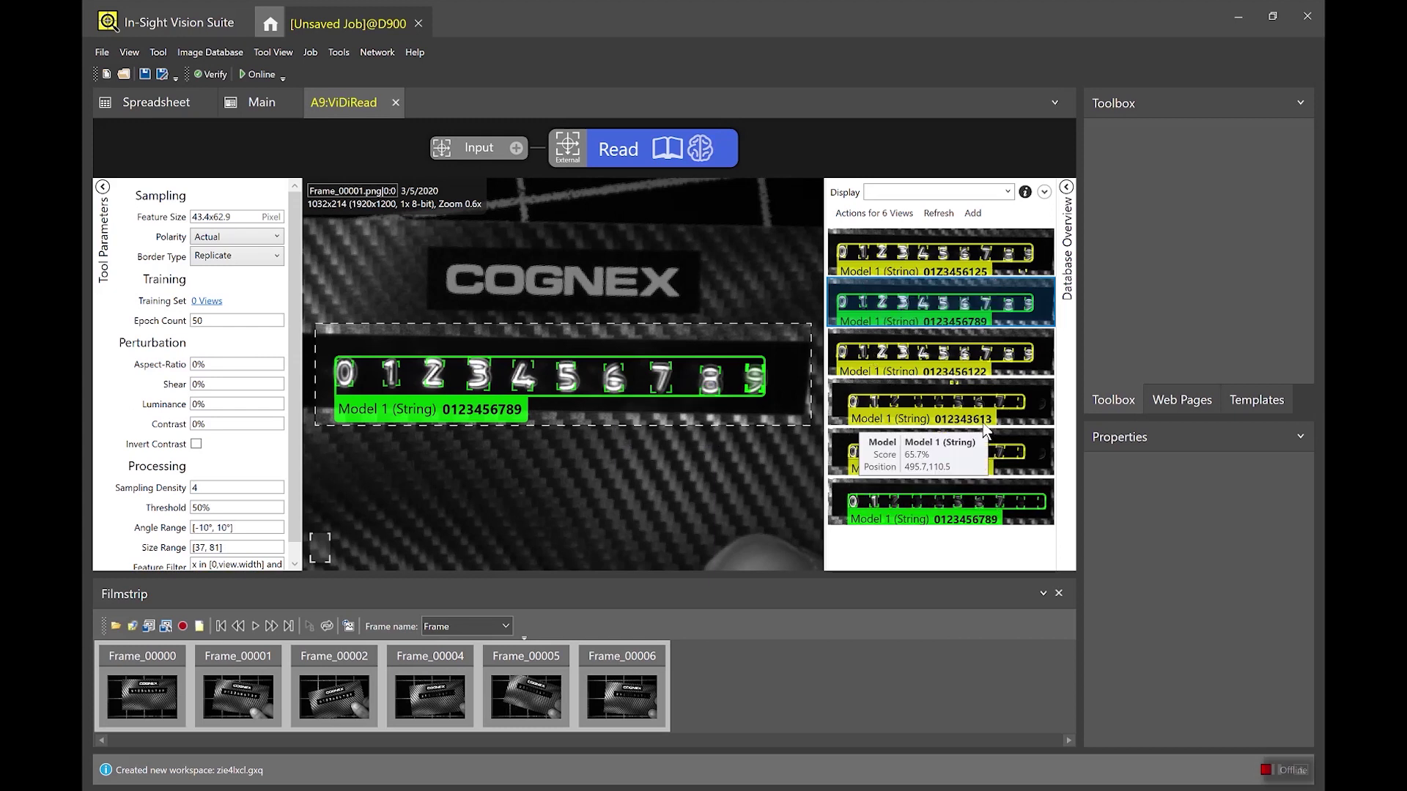
left_click(924, 454)
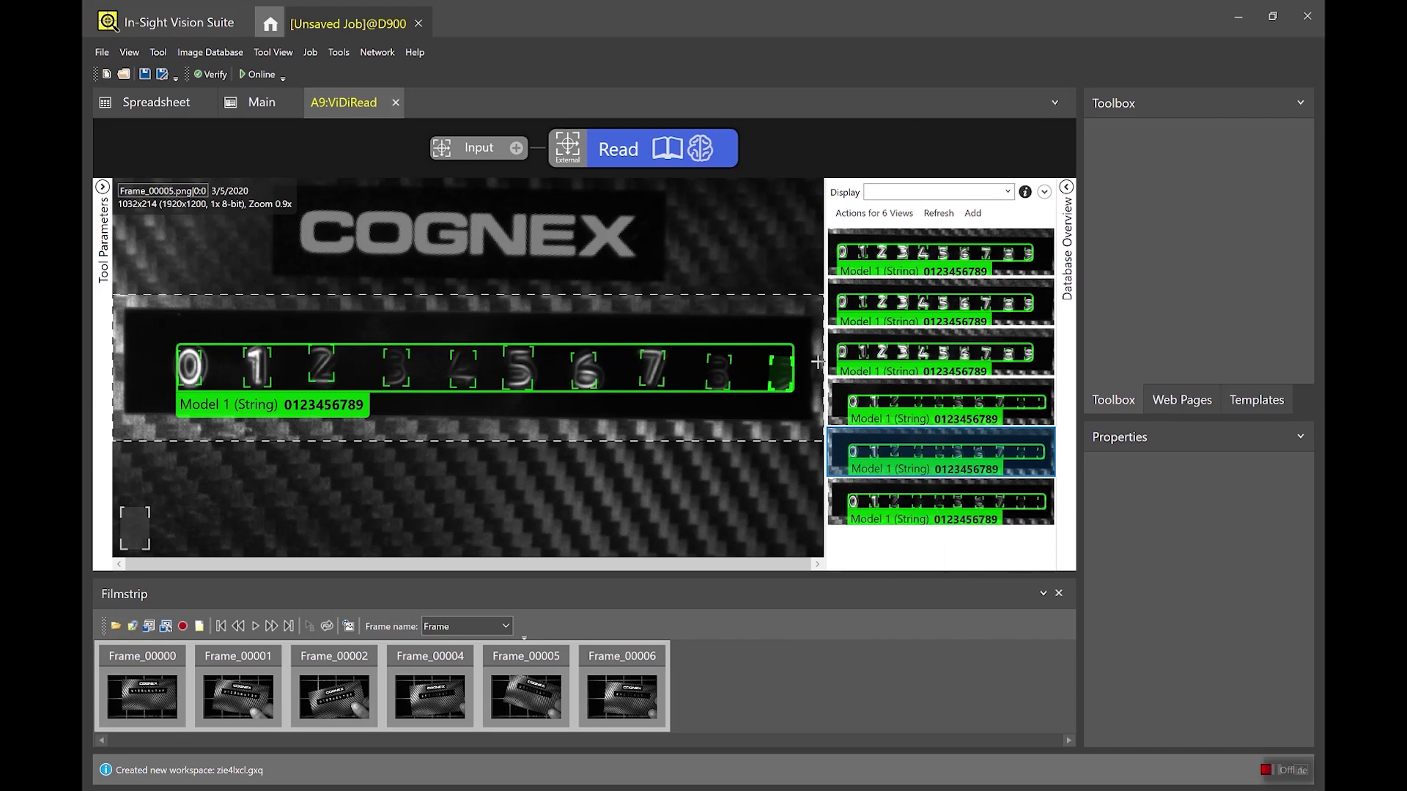
Choose a randomized 50% training set from all views, giving 3 training views.
left_click(102, 186)
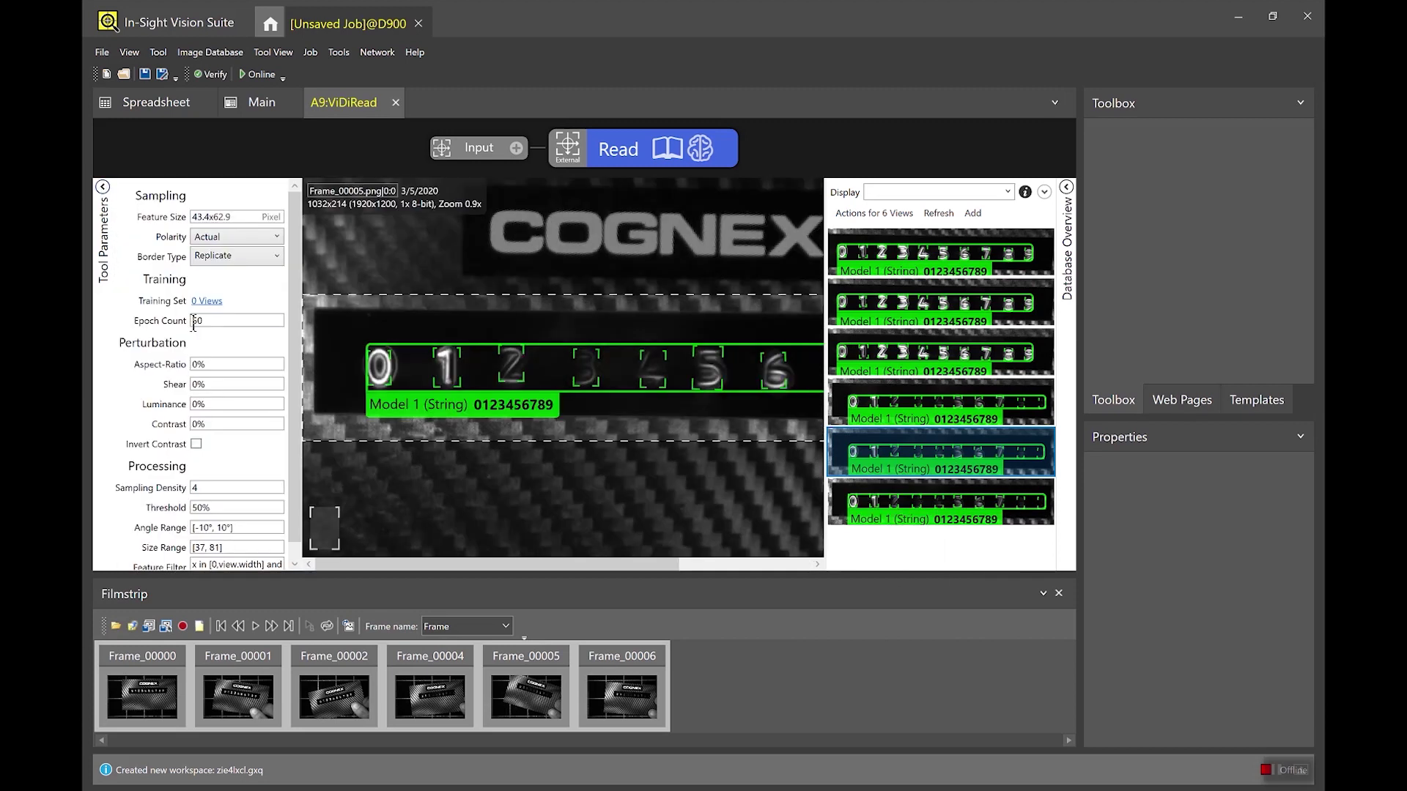
left_click(208, 303)
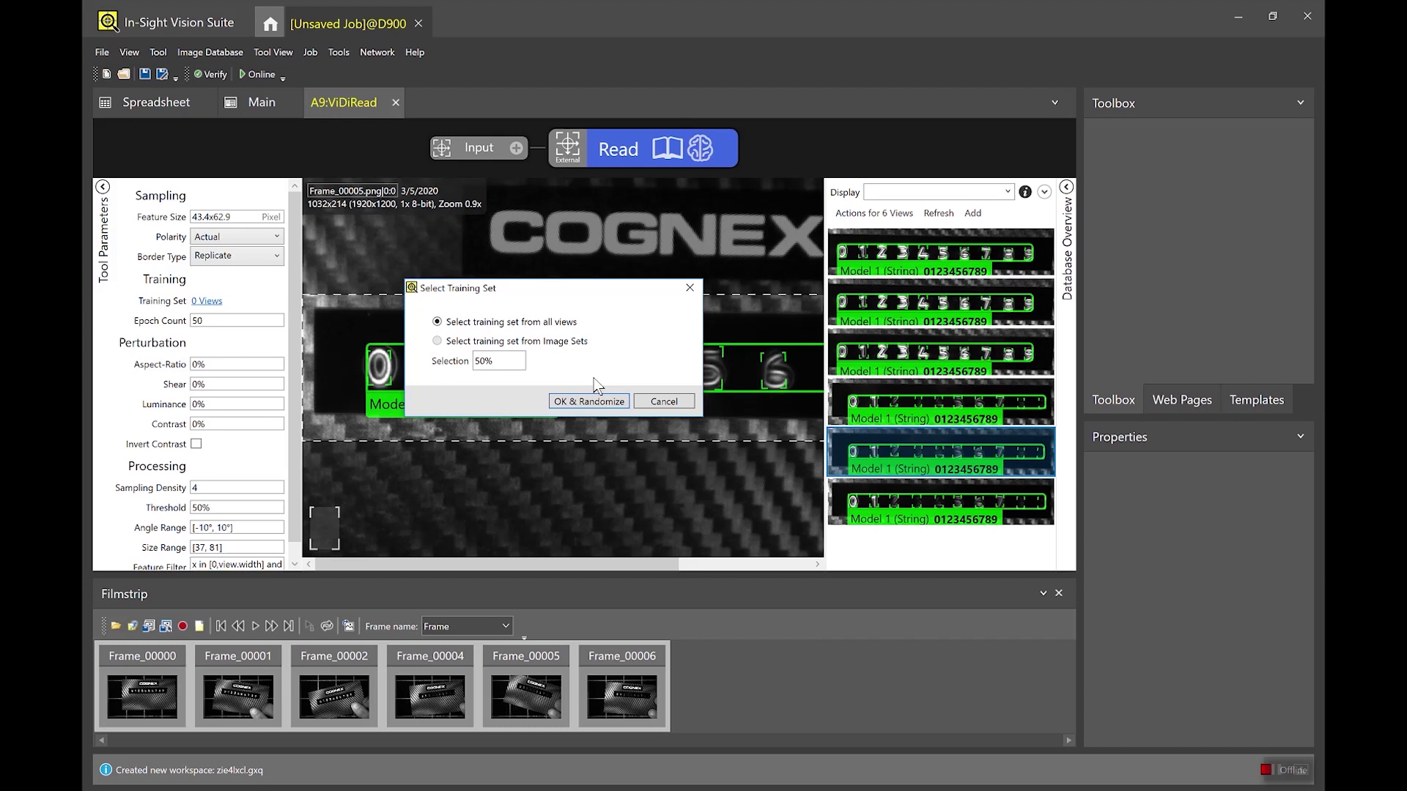
left_click(570, 398)
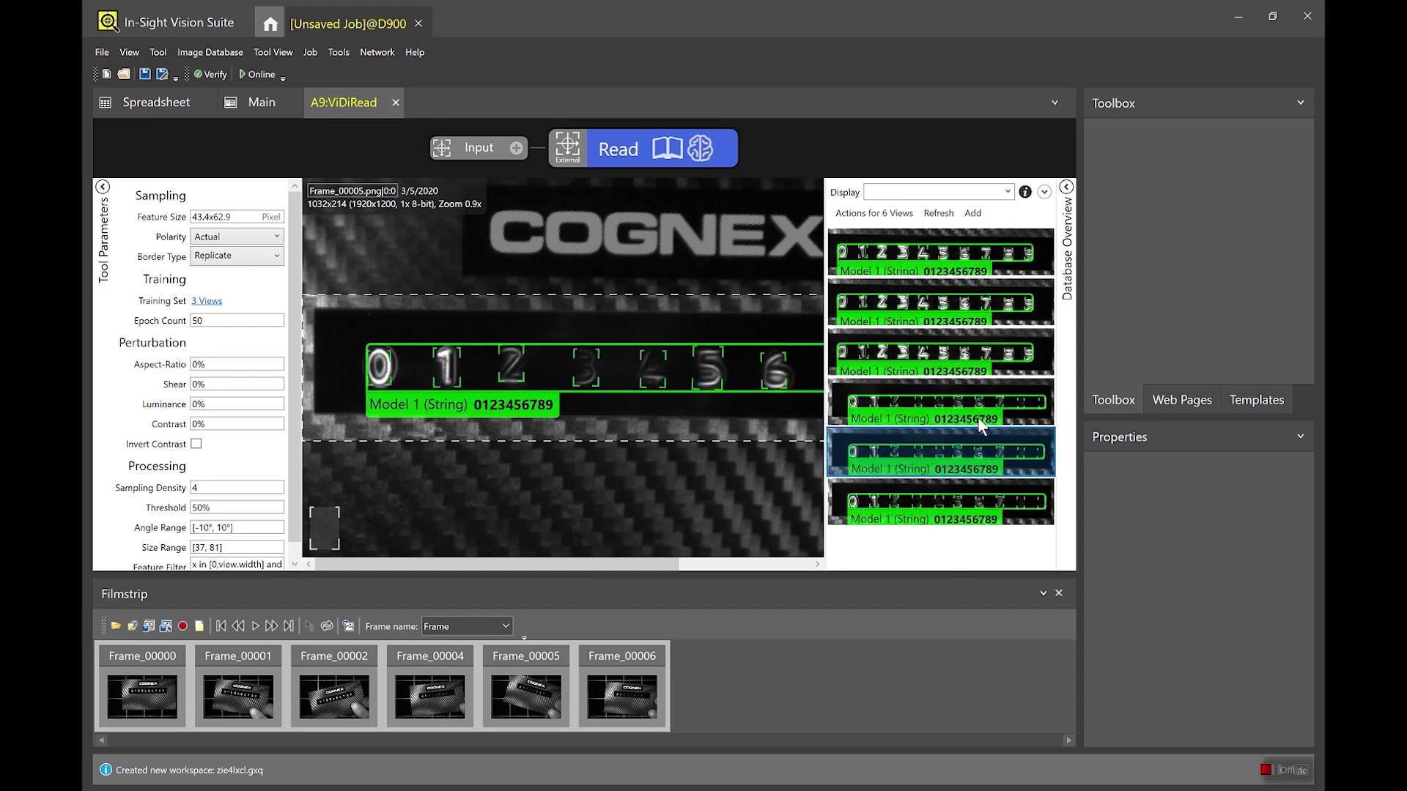
left_click(1012, 412)
Check Frame_00002, Frame_00000 and Frame_00006 for Train tags, then collapse the tool parameters.
left_click(1007, 363)
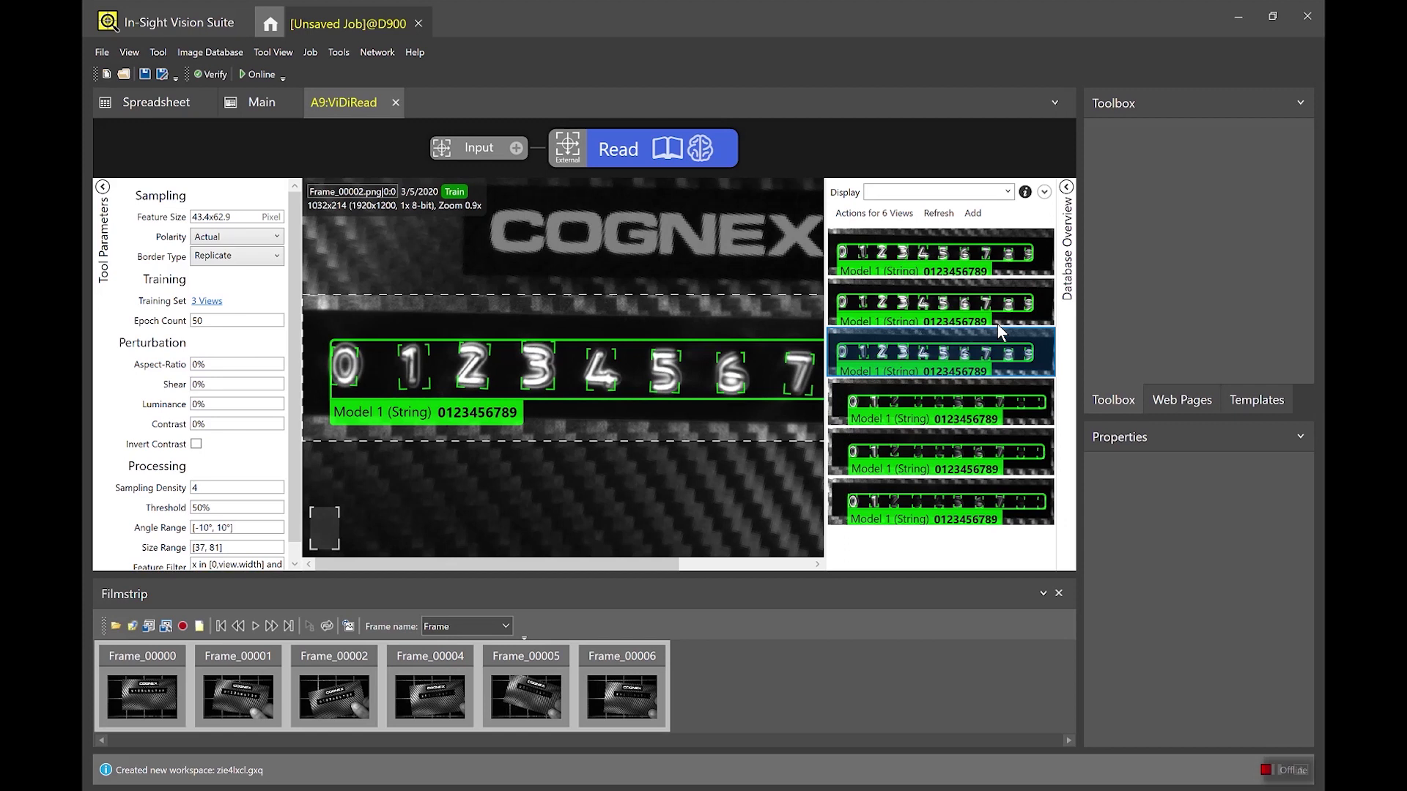
left_click(995, 319)
left_click(999, 264)
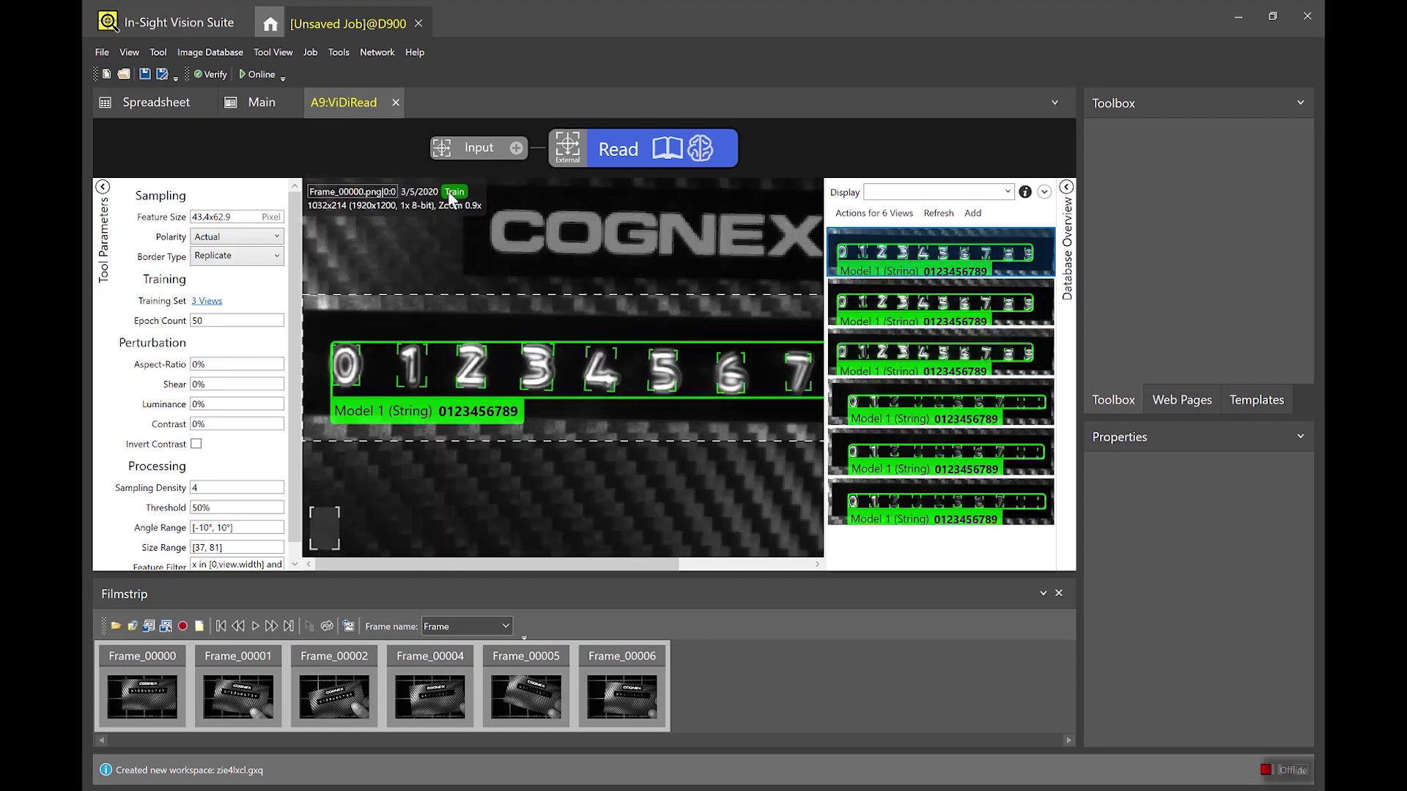
left_click(1045, 516)
scroll(697, 323, "down", 3)
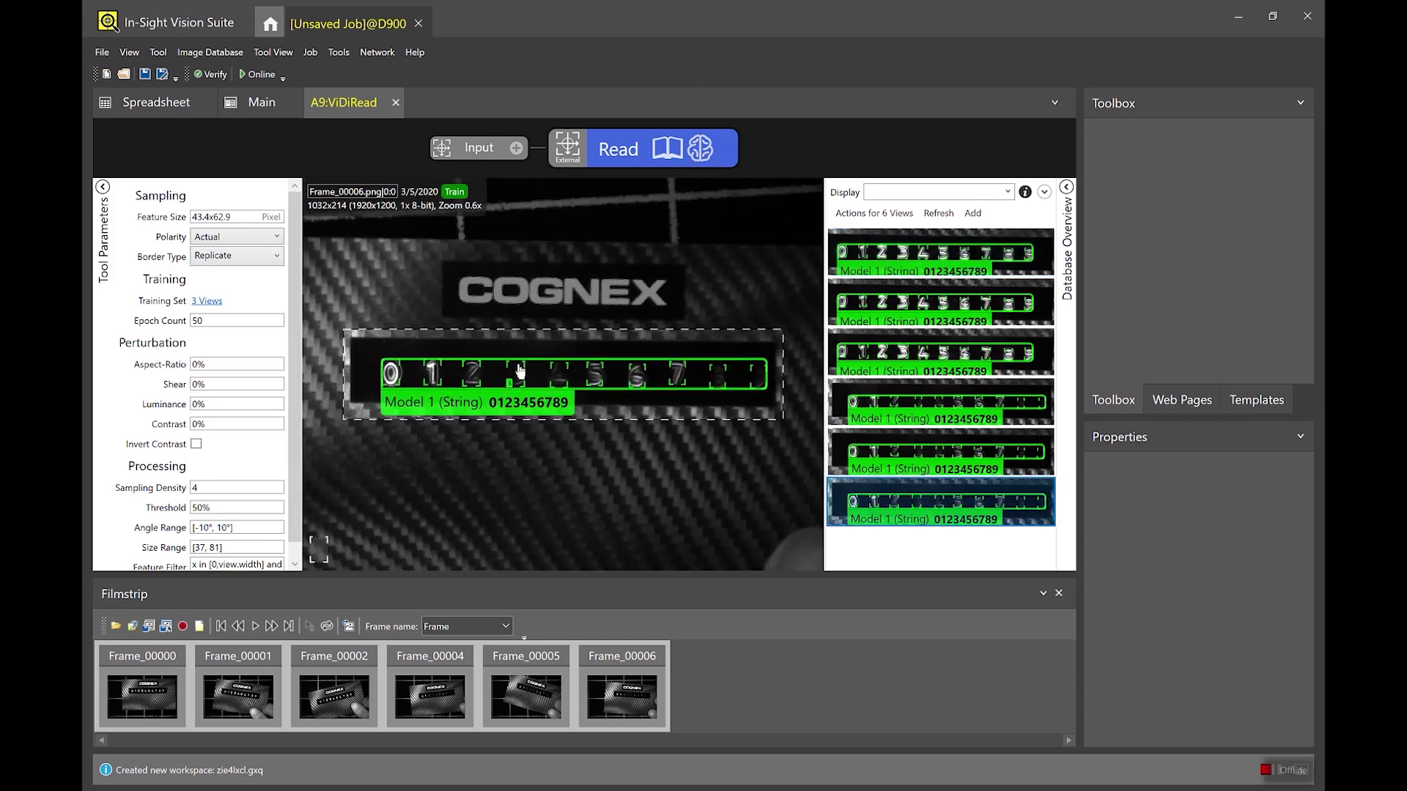
left_click(103, 187)
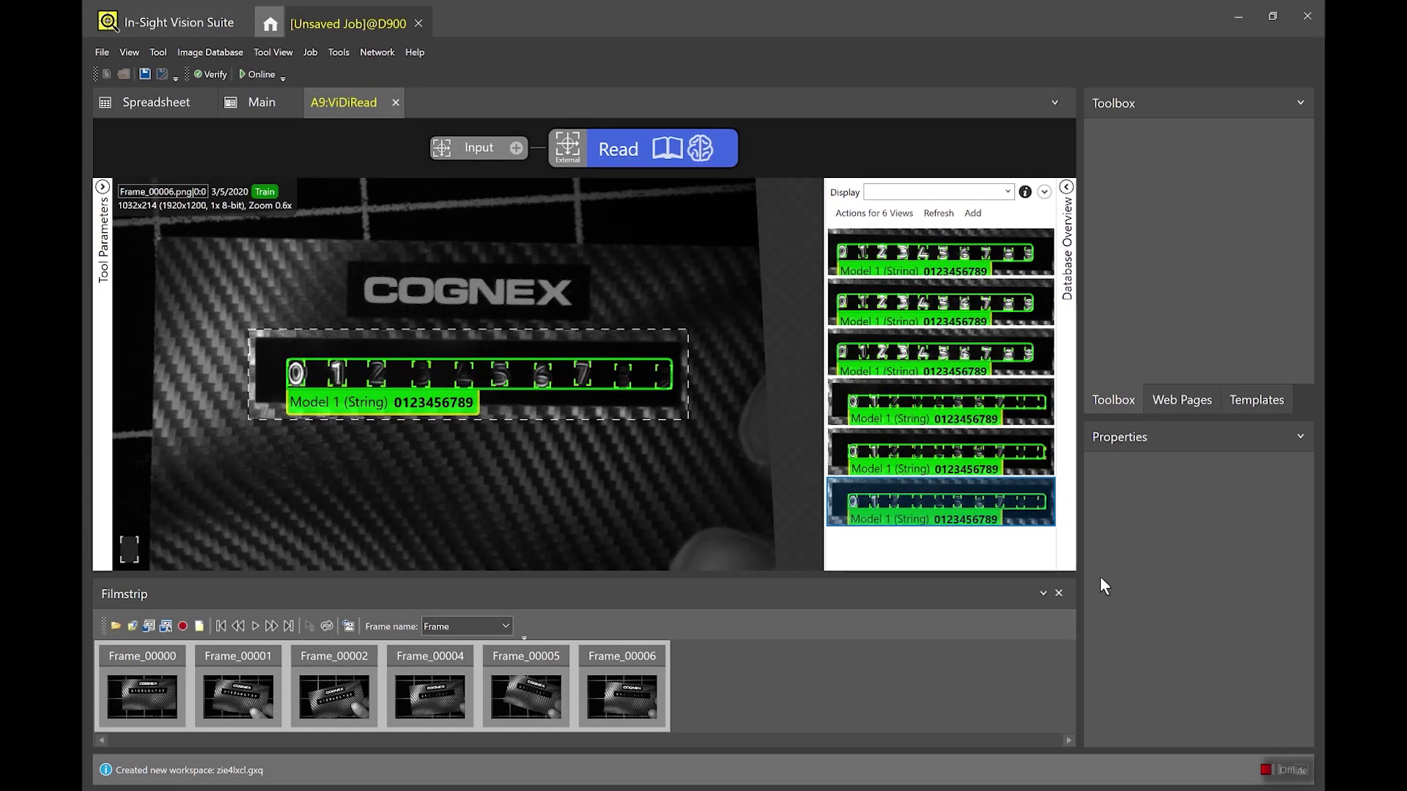
Close the filmstrip, inspect Frame_00005's characters close up, and show the database statistics.
left_click(1058, 593)
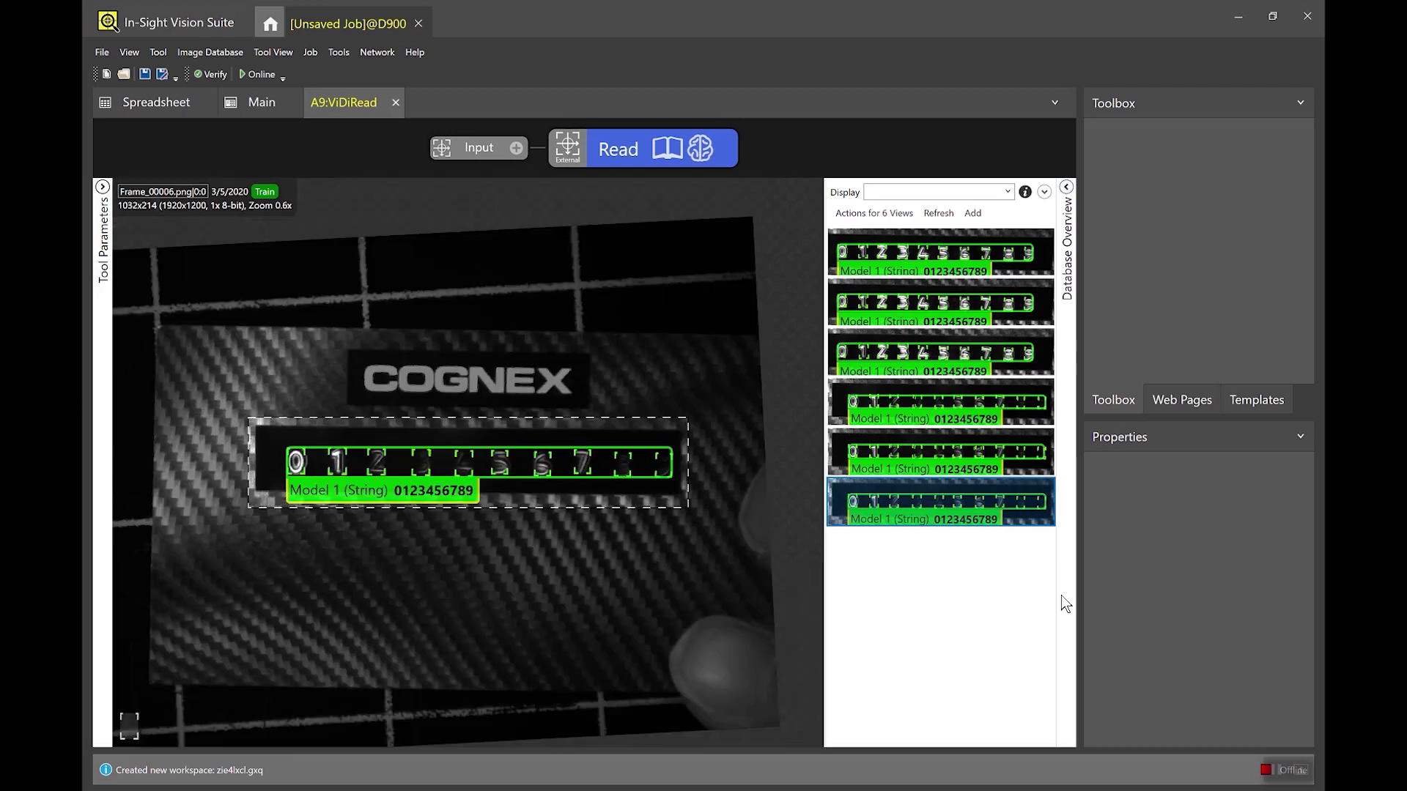
left_click(965, 462)
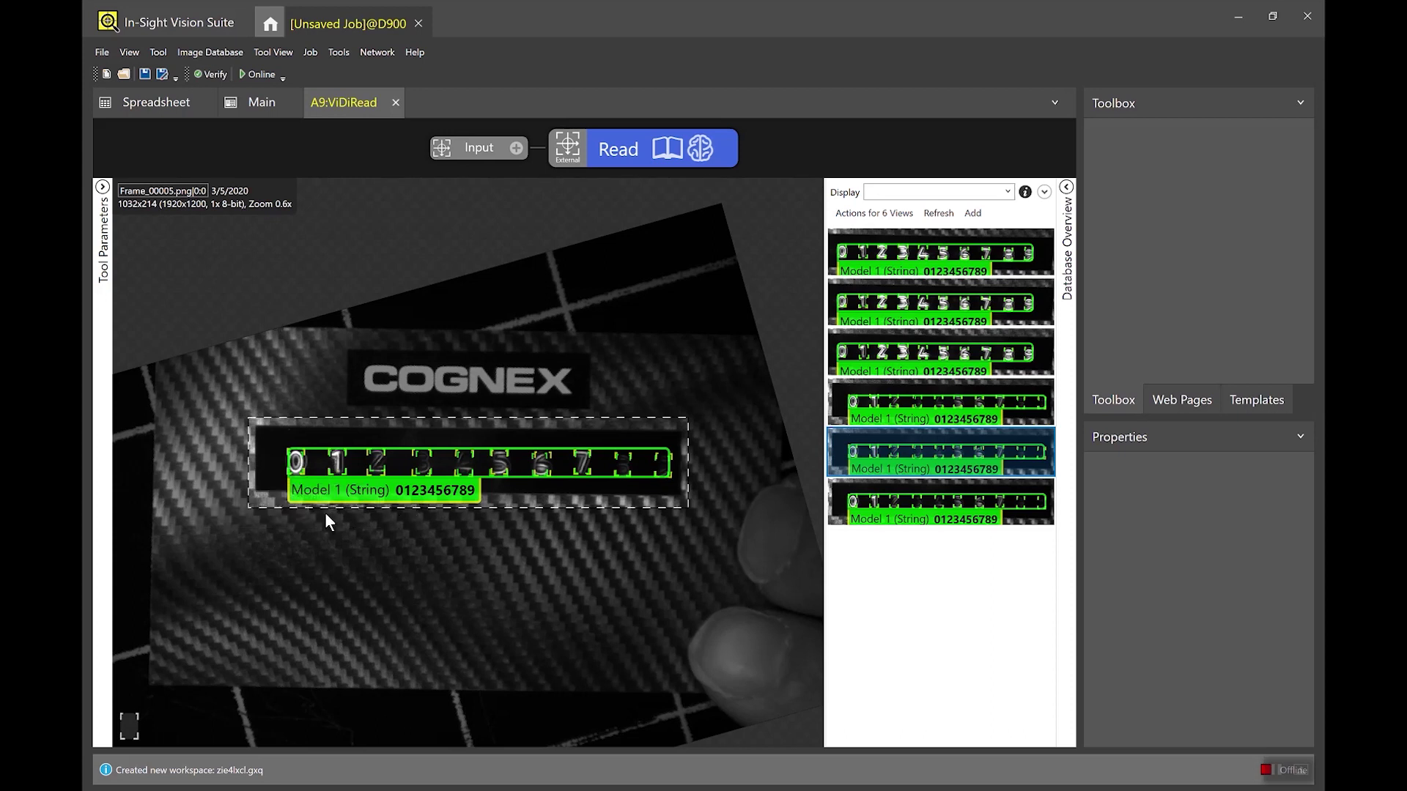
scroll(324, 512, "up", 4)
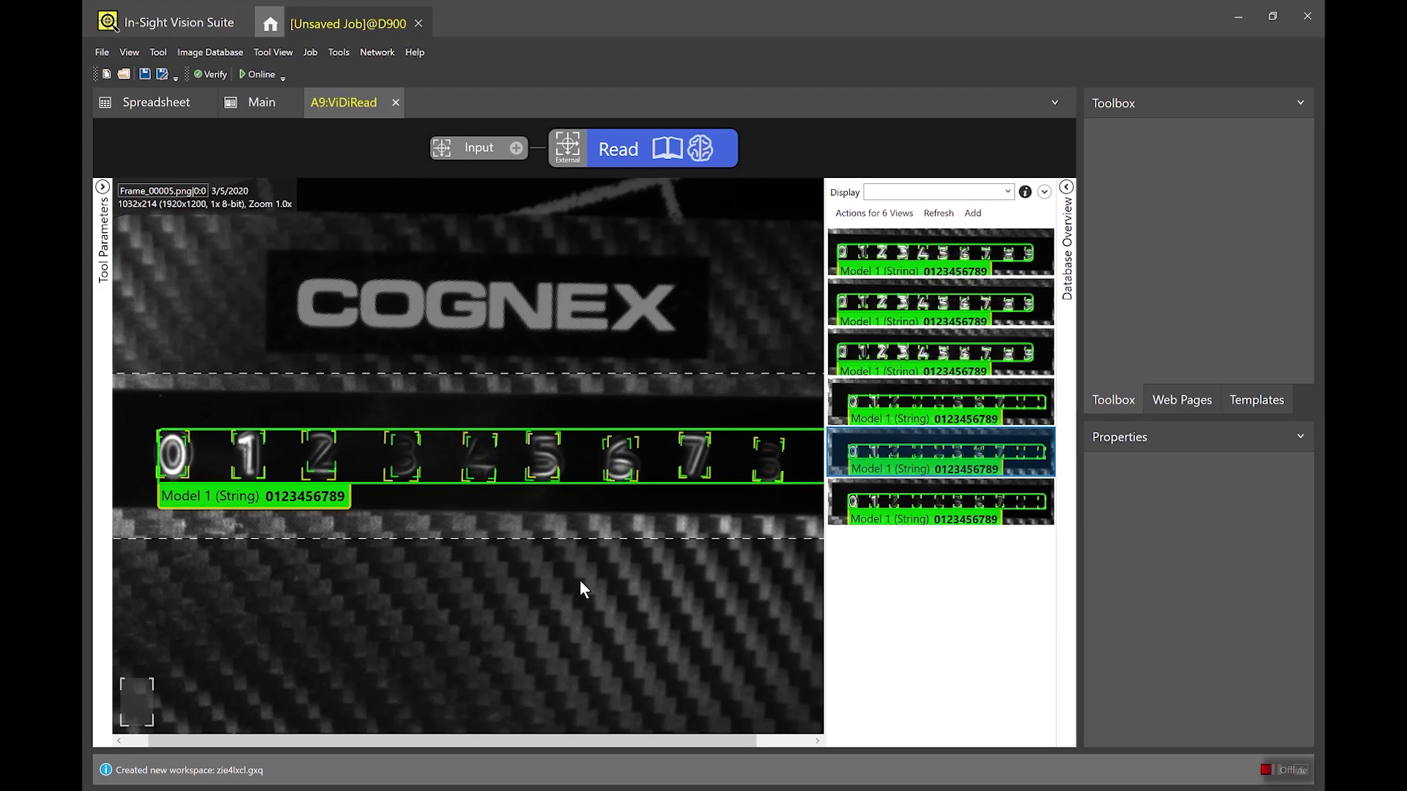
scroll(315, 444, "up", 3)
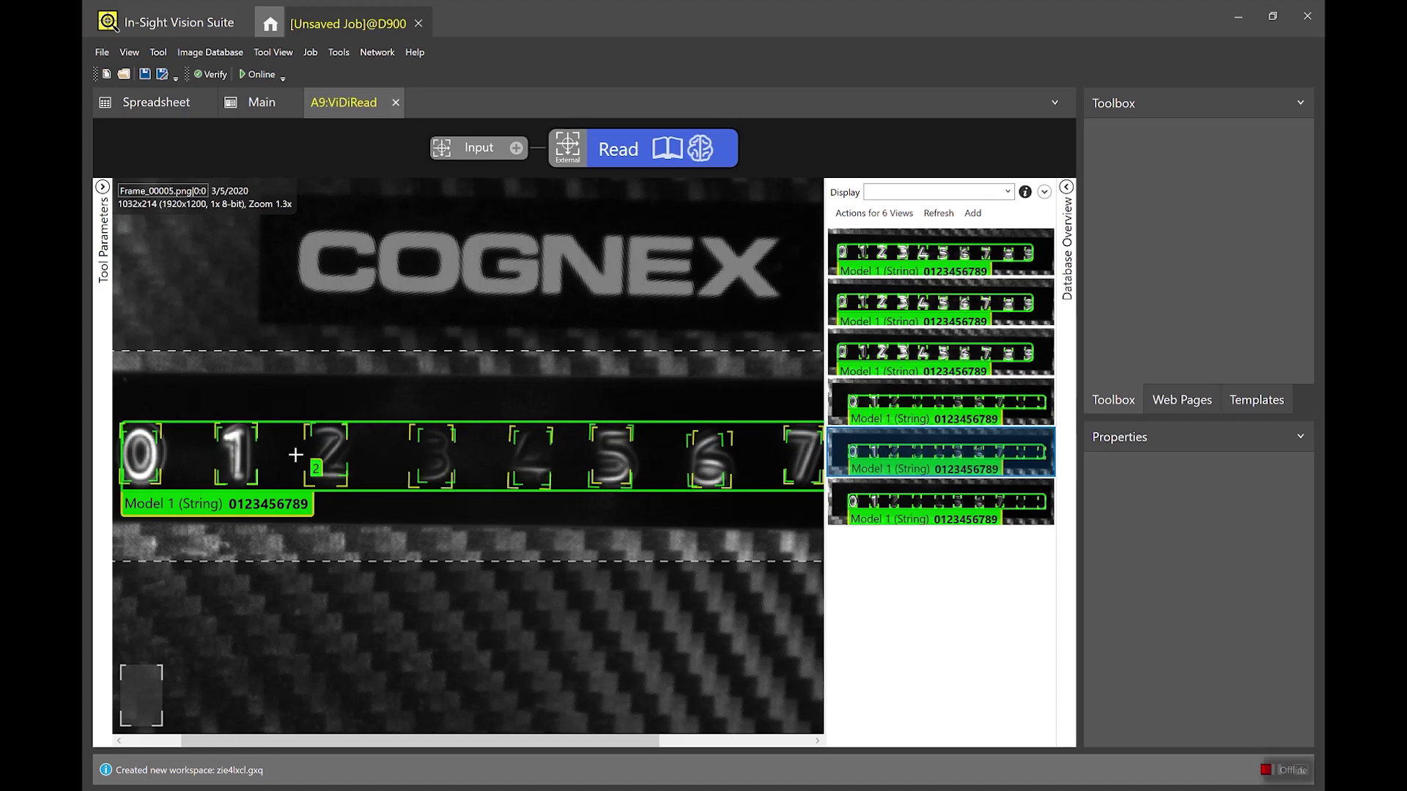
mouse_move(161, 455)
left_click_drag(327, 737, 480, 768)
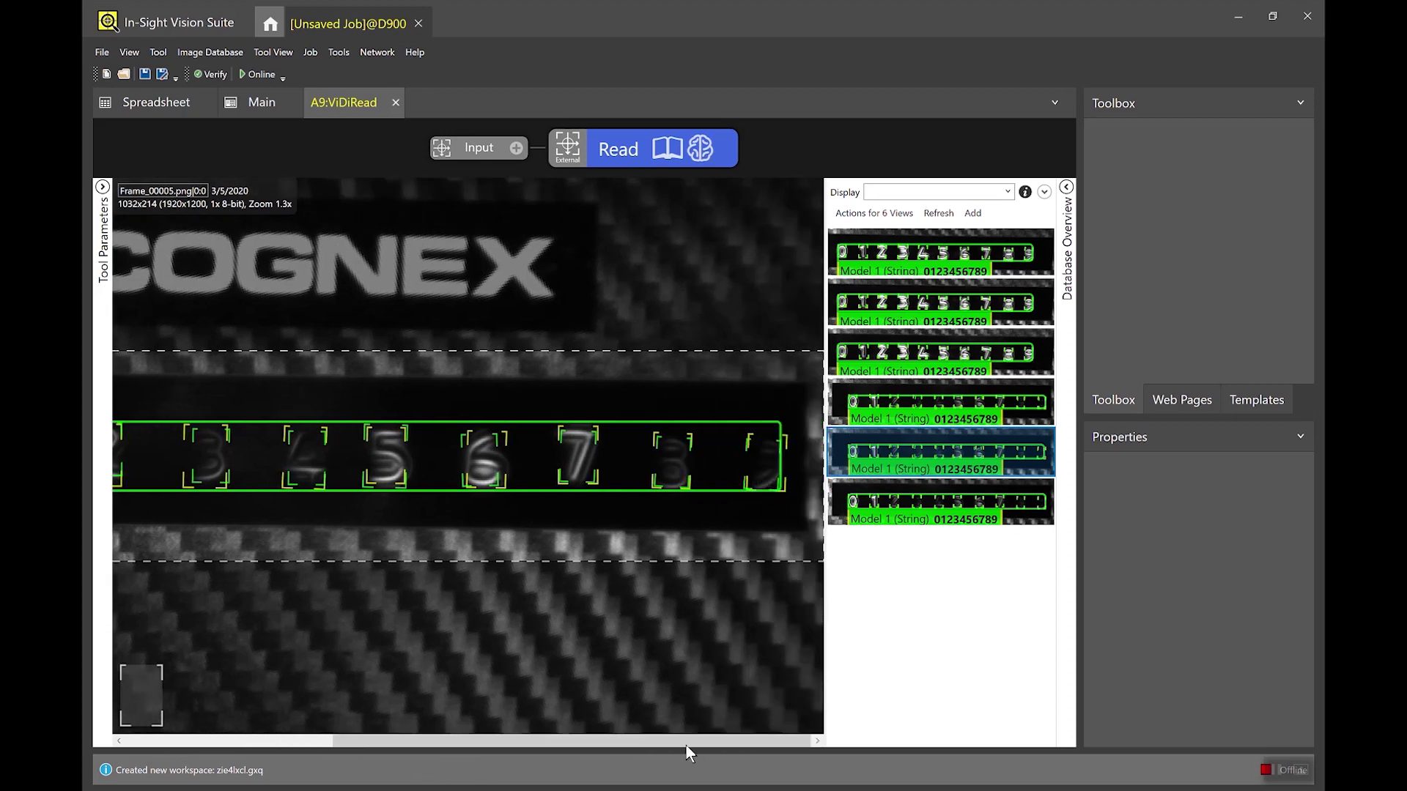
left_click_drag(686, 745, 525, 740)
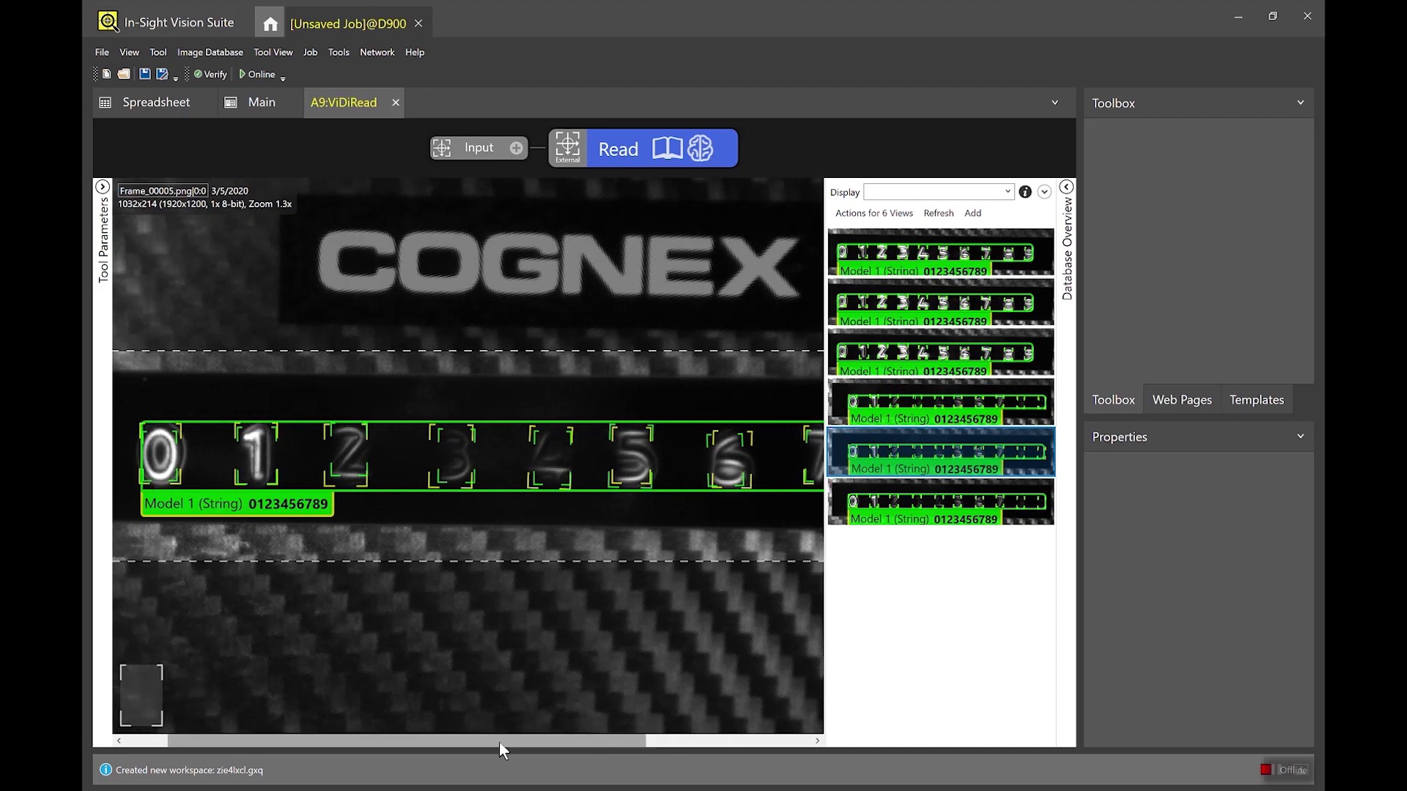
left_click_drag(499, 741, 576, 749)
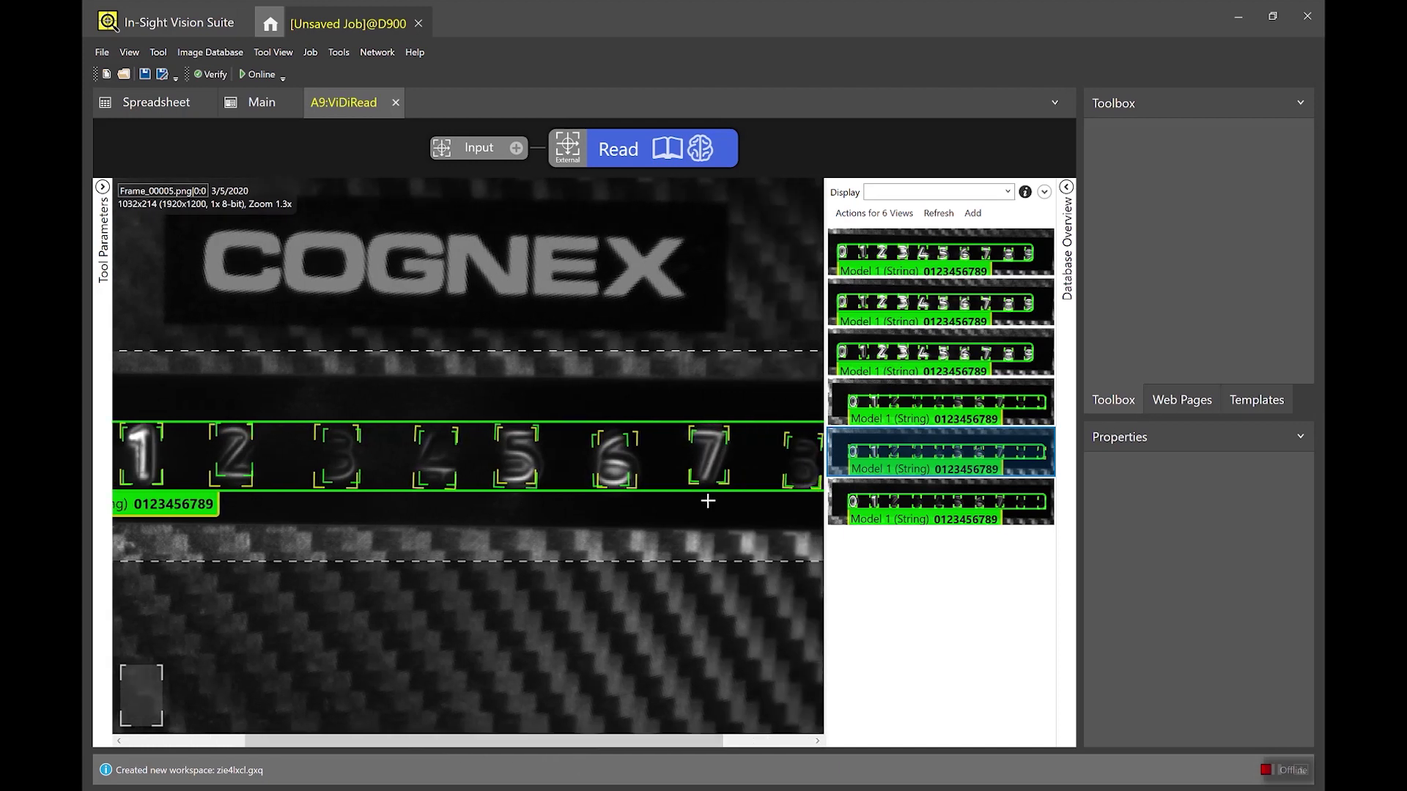
left_click(1068, 214)
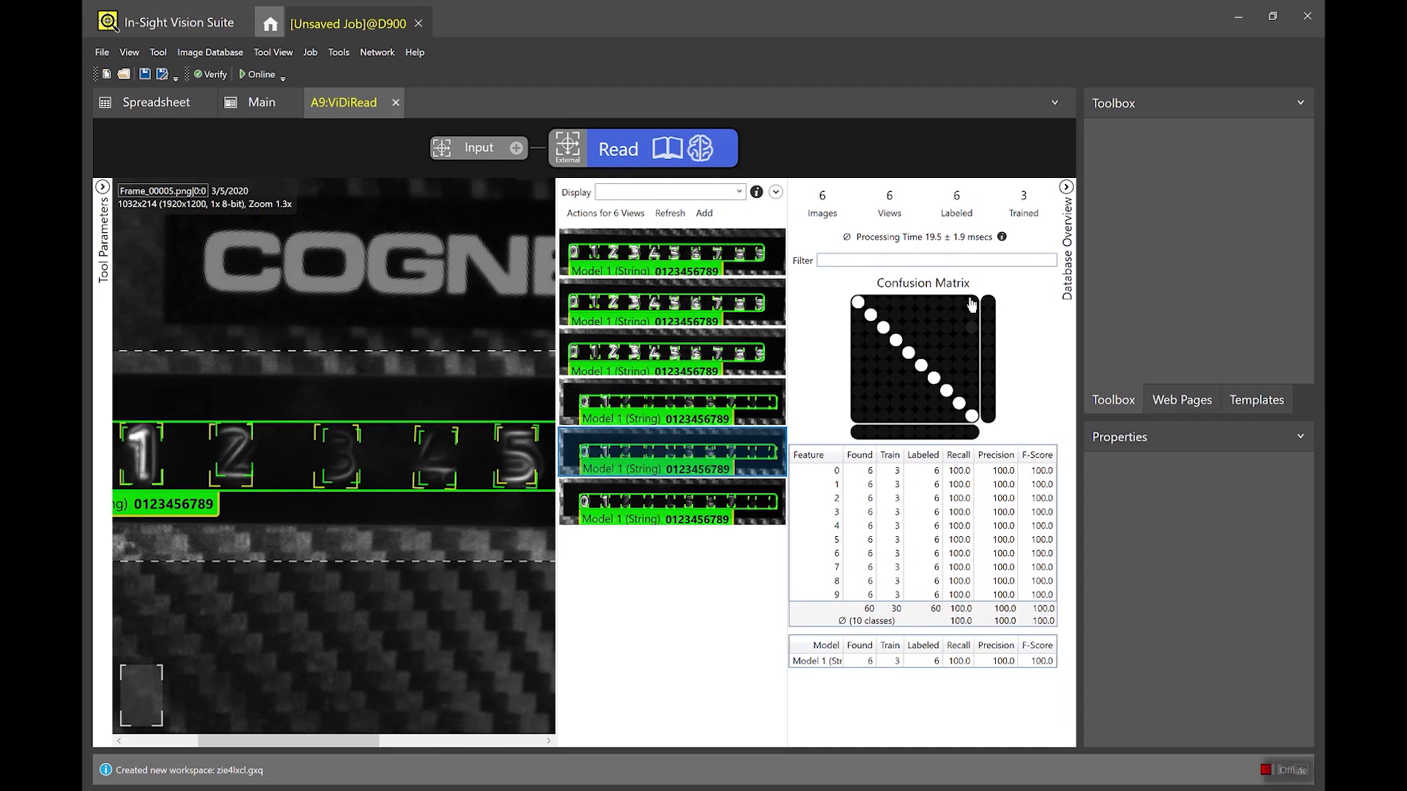
mouse_move(994, 411)
scroll(359, 453, "down", 2)
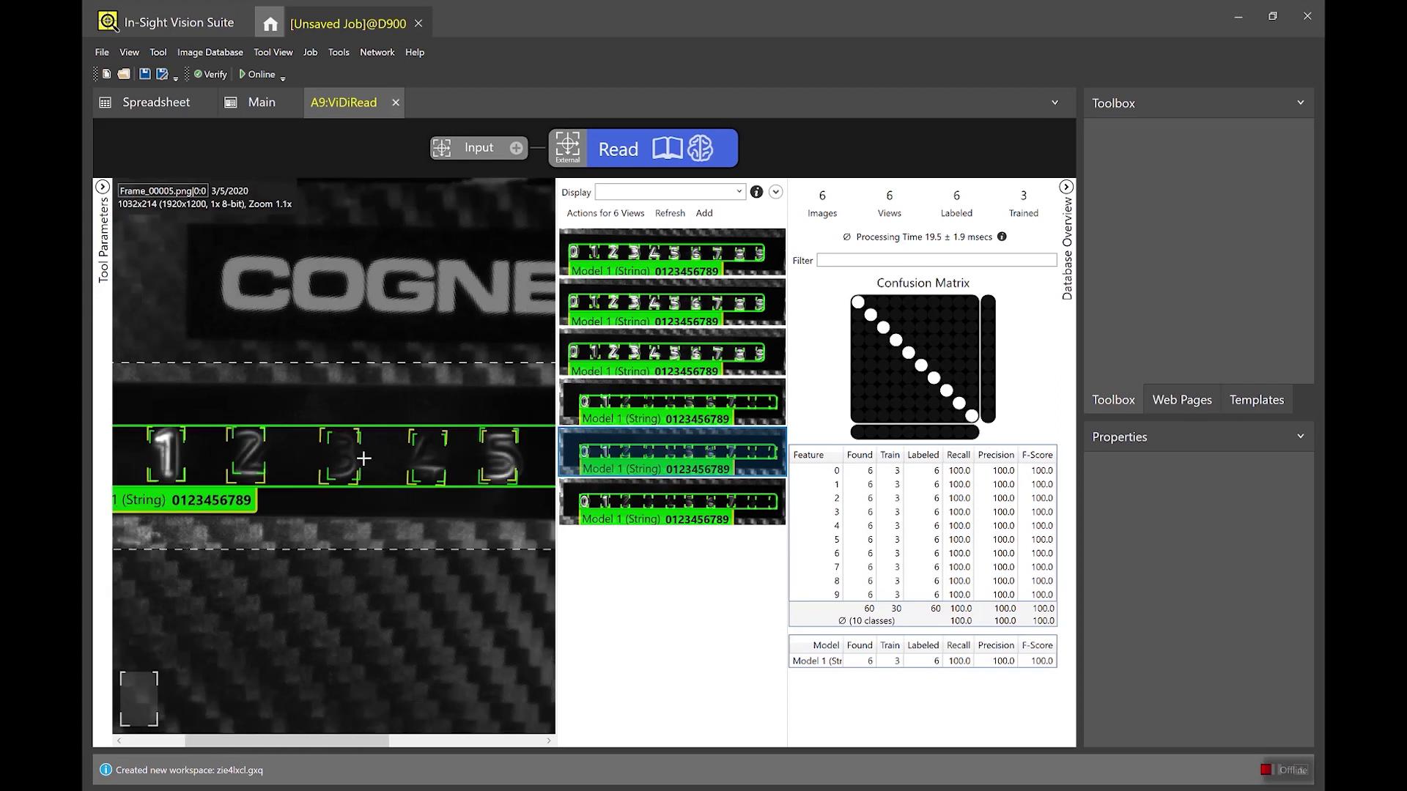
scroll(342, 466, "down", 1)
mouse_move(341, 466)
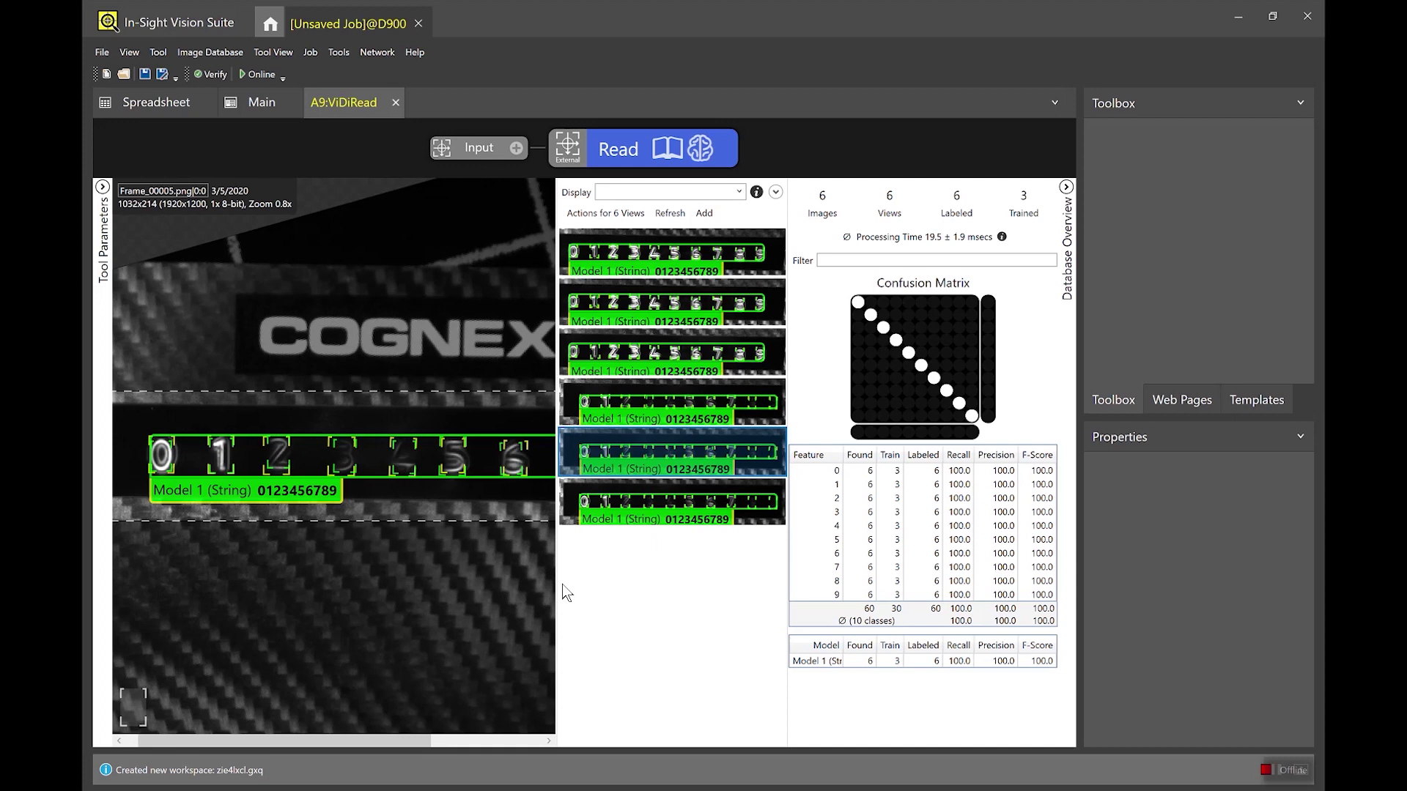
left_click(152, 107)
Rerun the job twice and widen column E so the full OCR string shows.
left_click(460, 130)
left_click(460, 129)
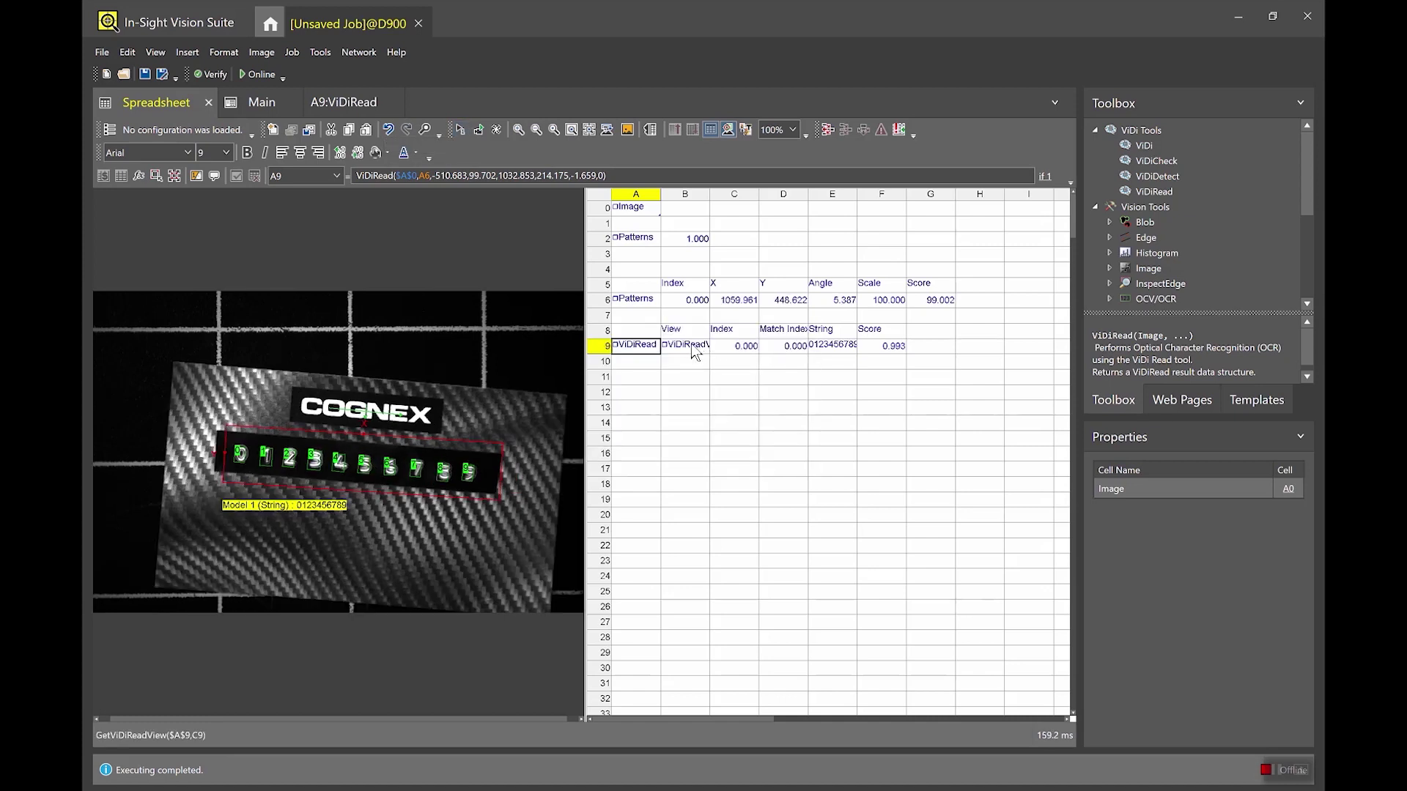
left_click_drag(693, 352, 880, 361)
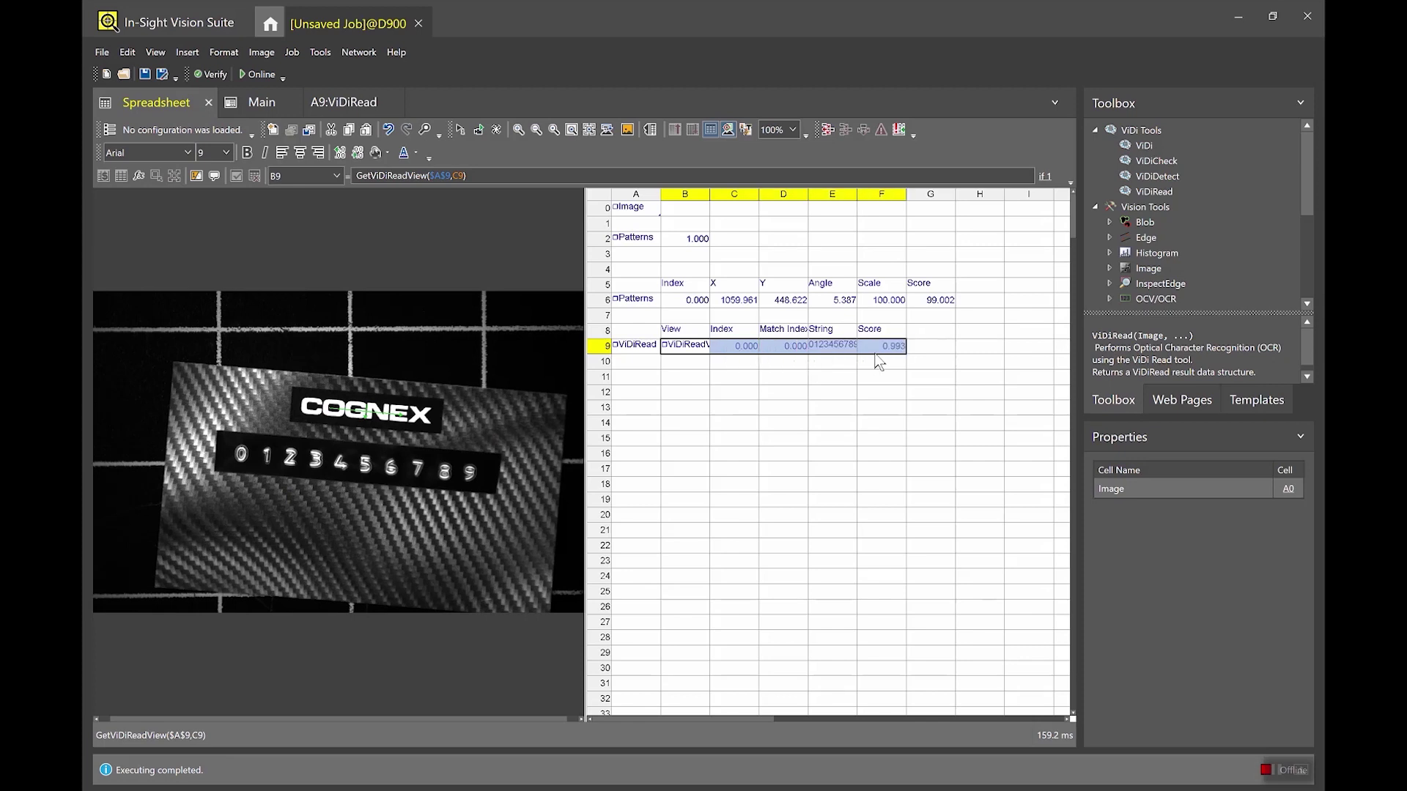
left_click(879, 363)
left_click(851, 352)
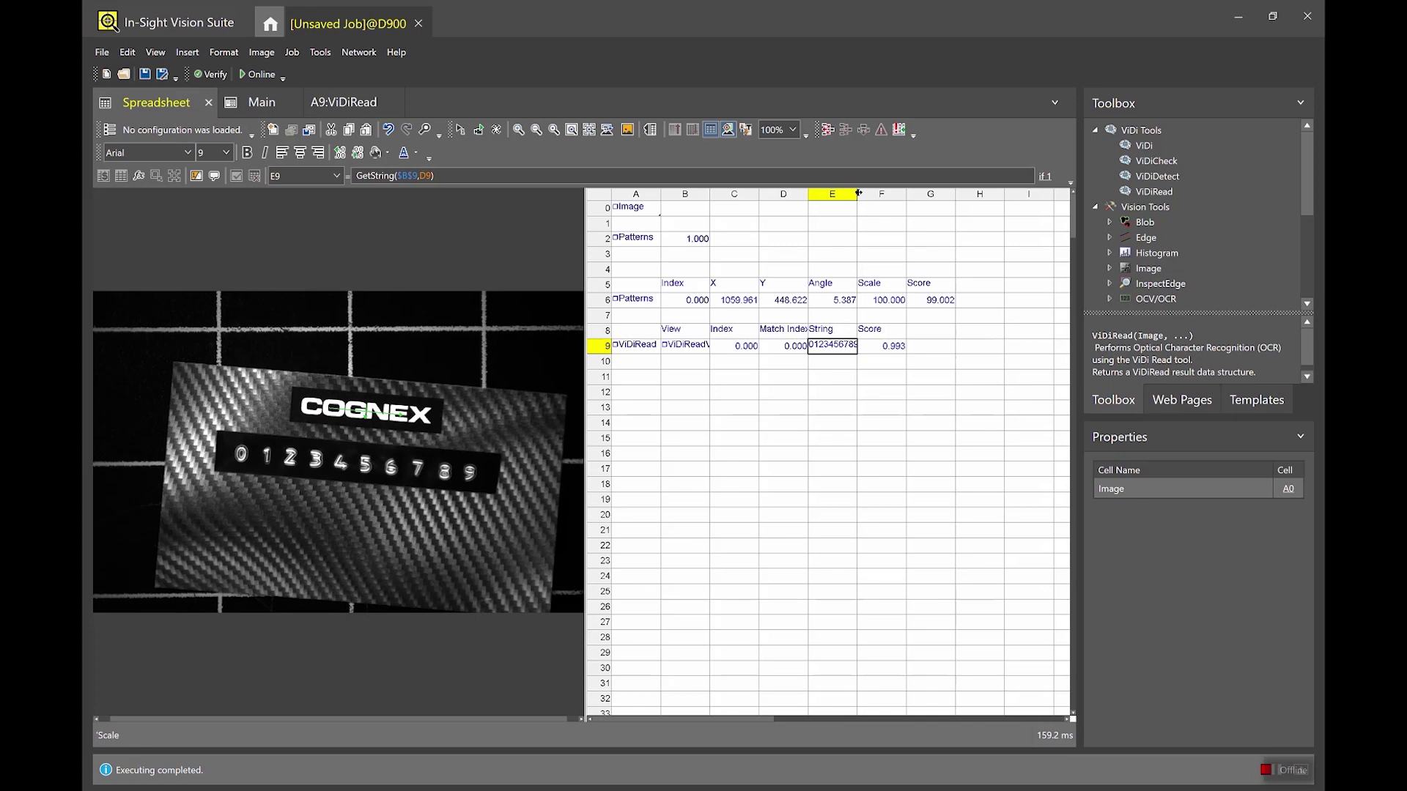
left_click_drag(858, 193, 879, 194)
left_click(788, 378)
Select the ViDiRead cell A9 and acquire three new part images to test the read.
left_click(647, 350)
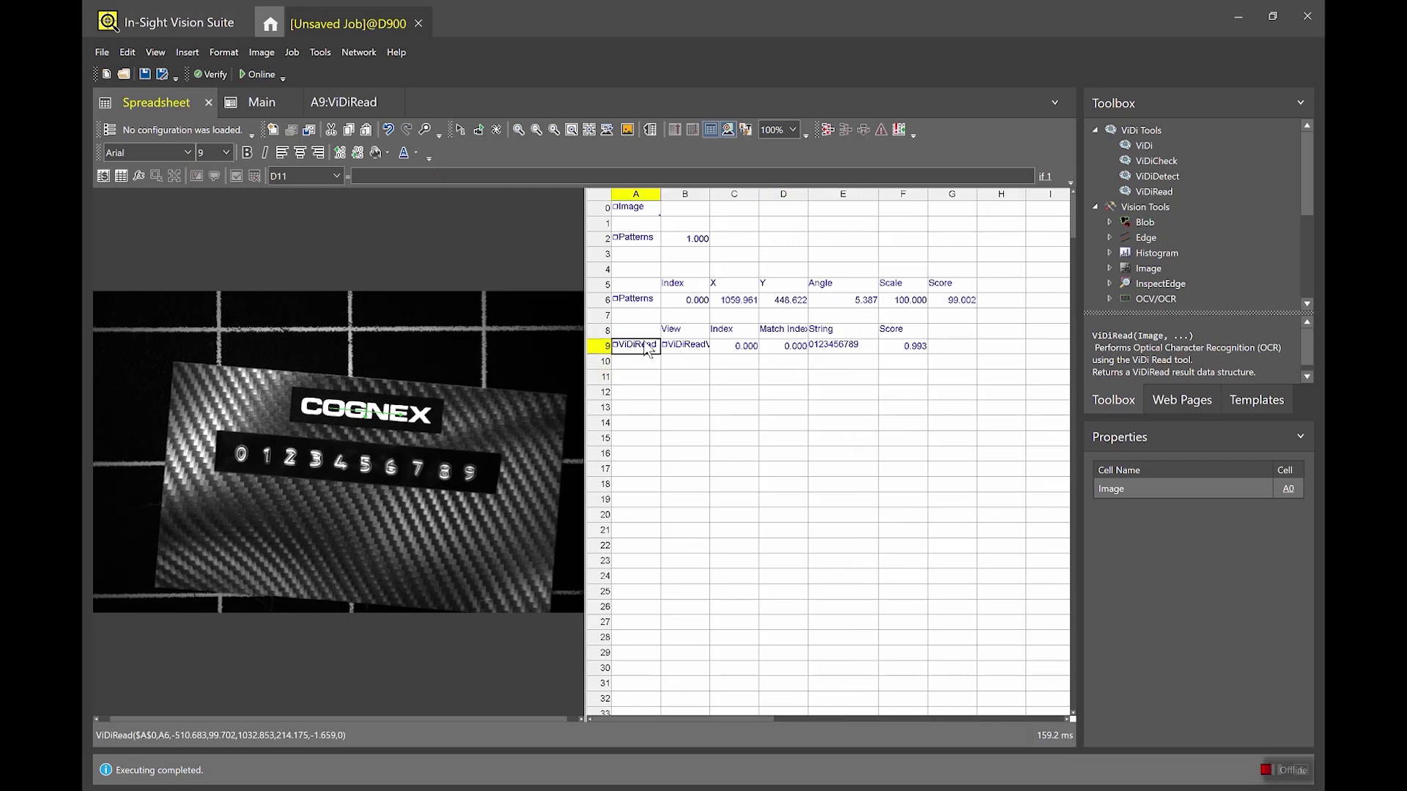
left_click(459, 129)
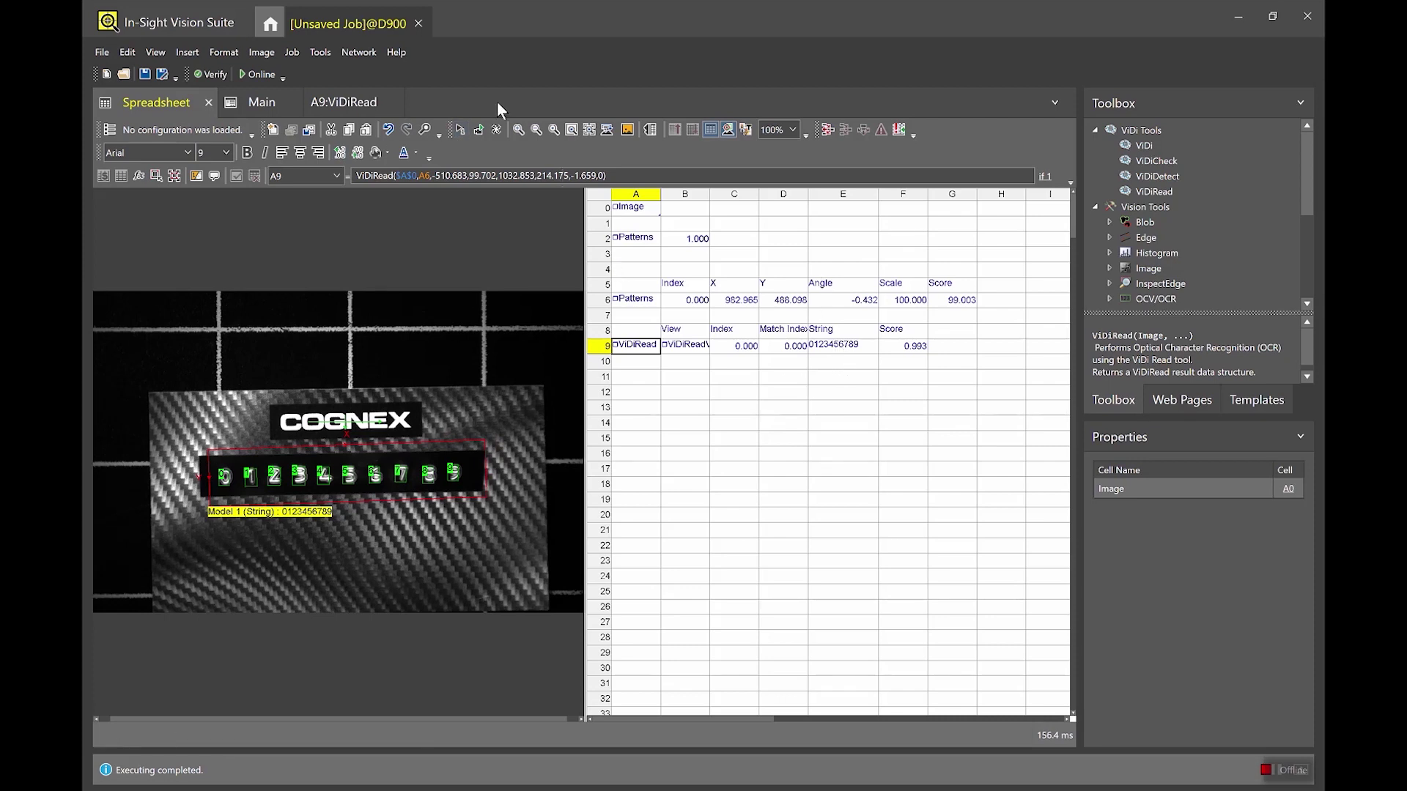
left_click(464, 129)
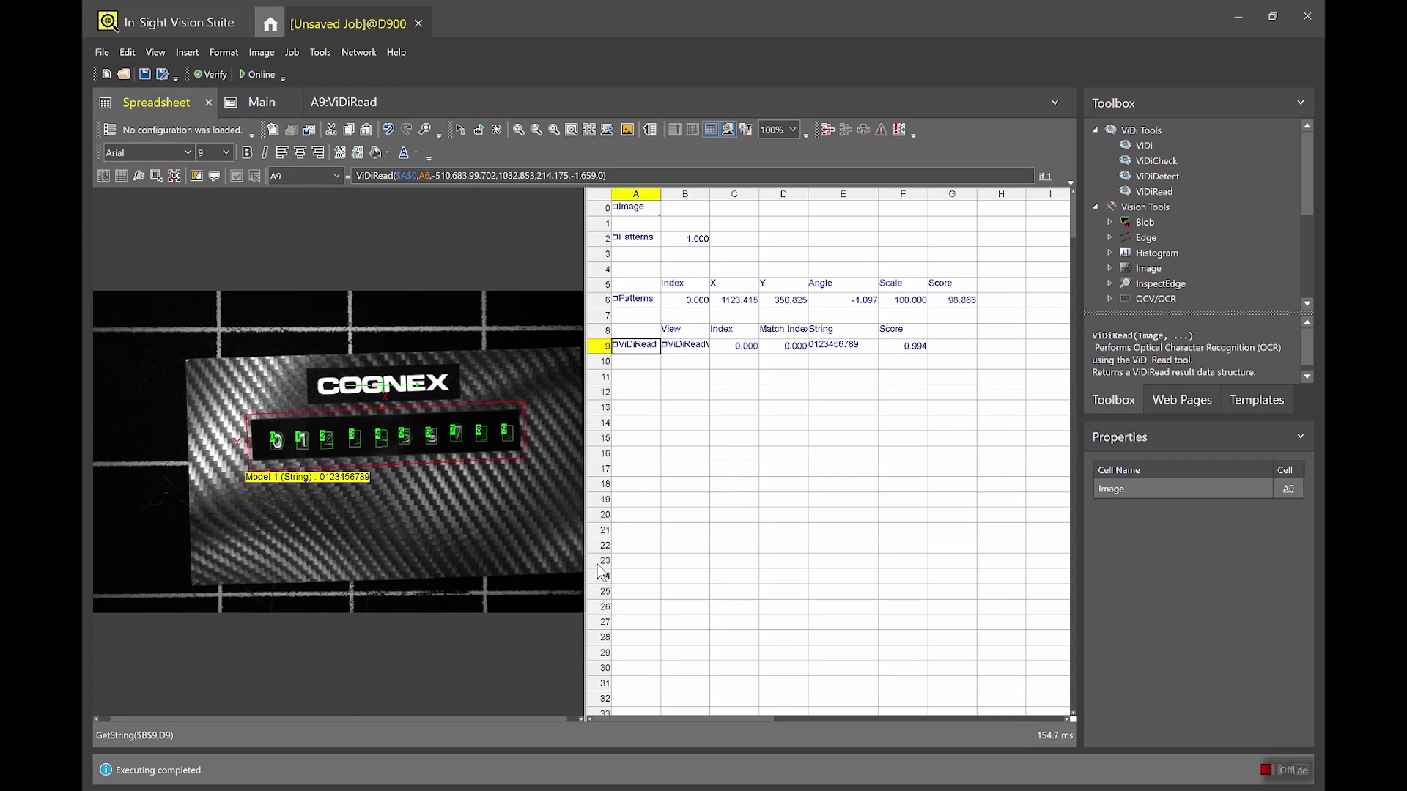
left_click(464, 129)
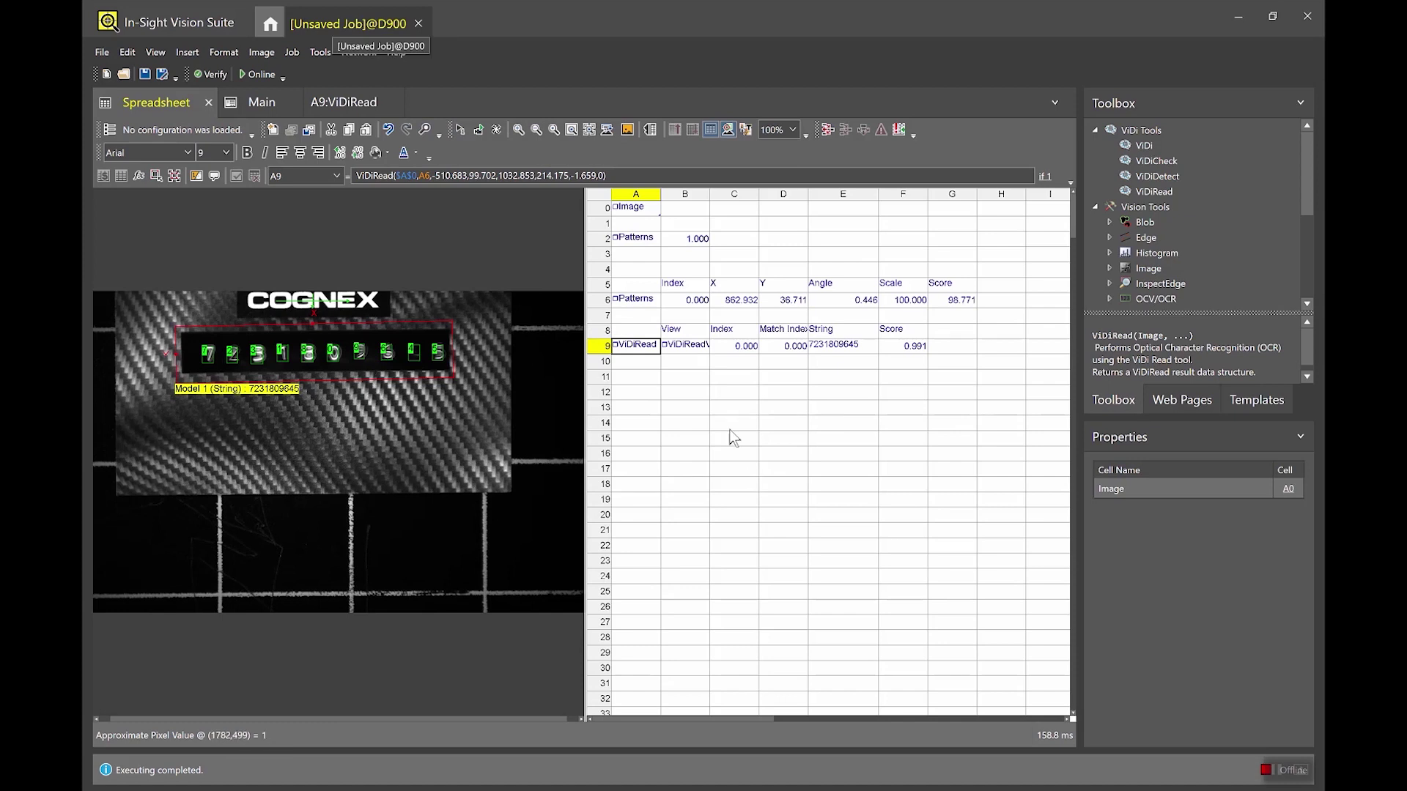
left_click(705, 393)
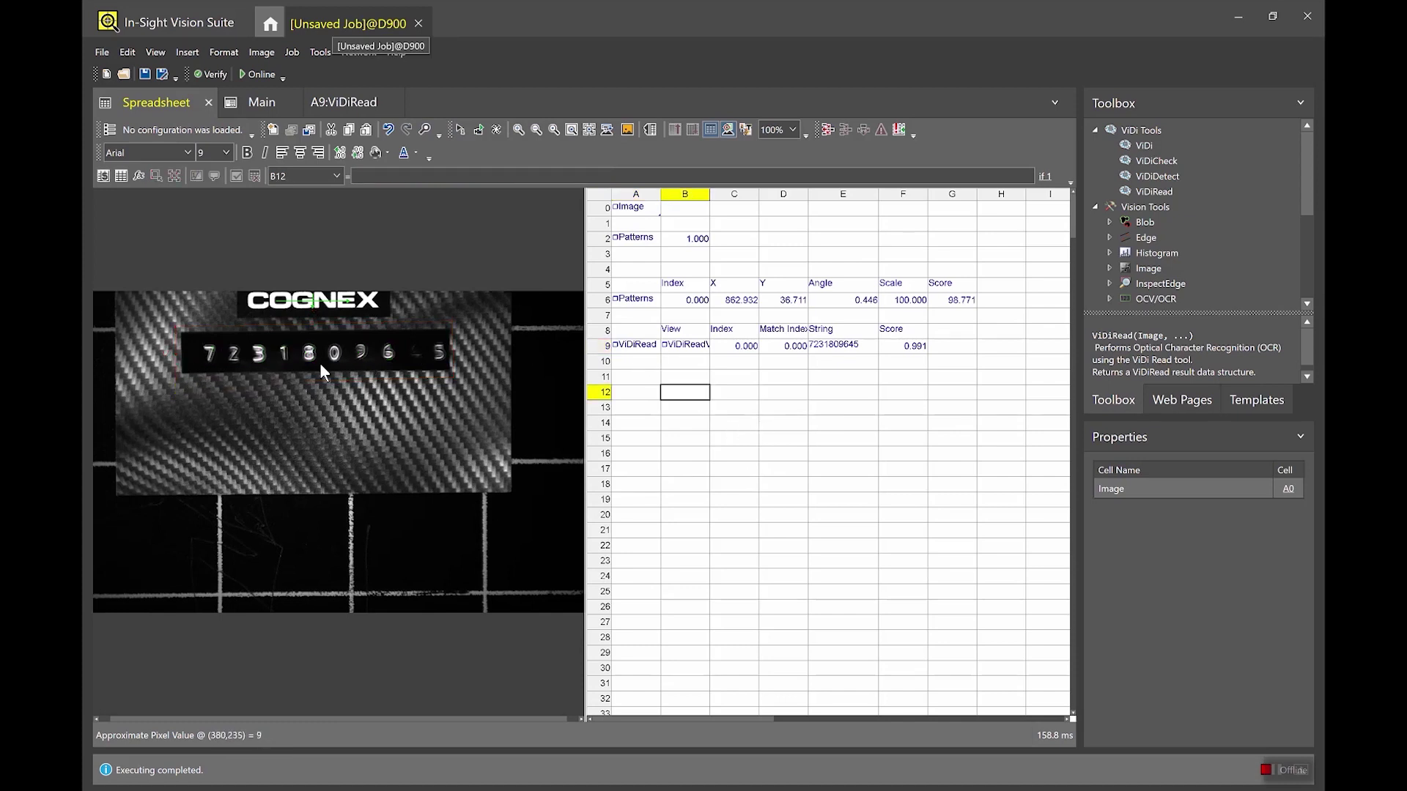
left_click(849, 352)
left_click(654, 353)
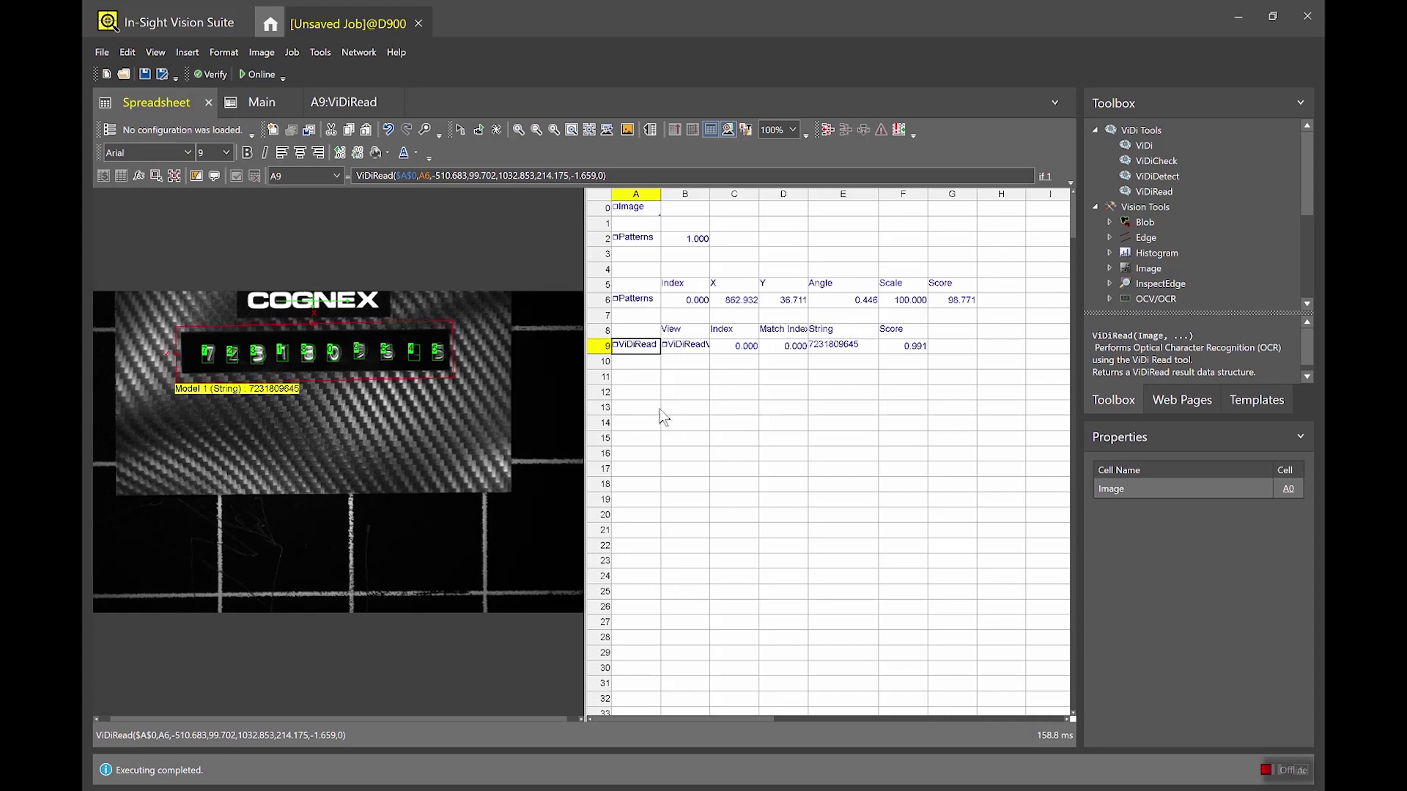
left_click(461, 130)
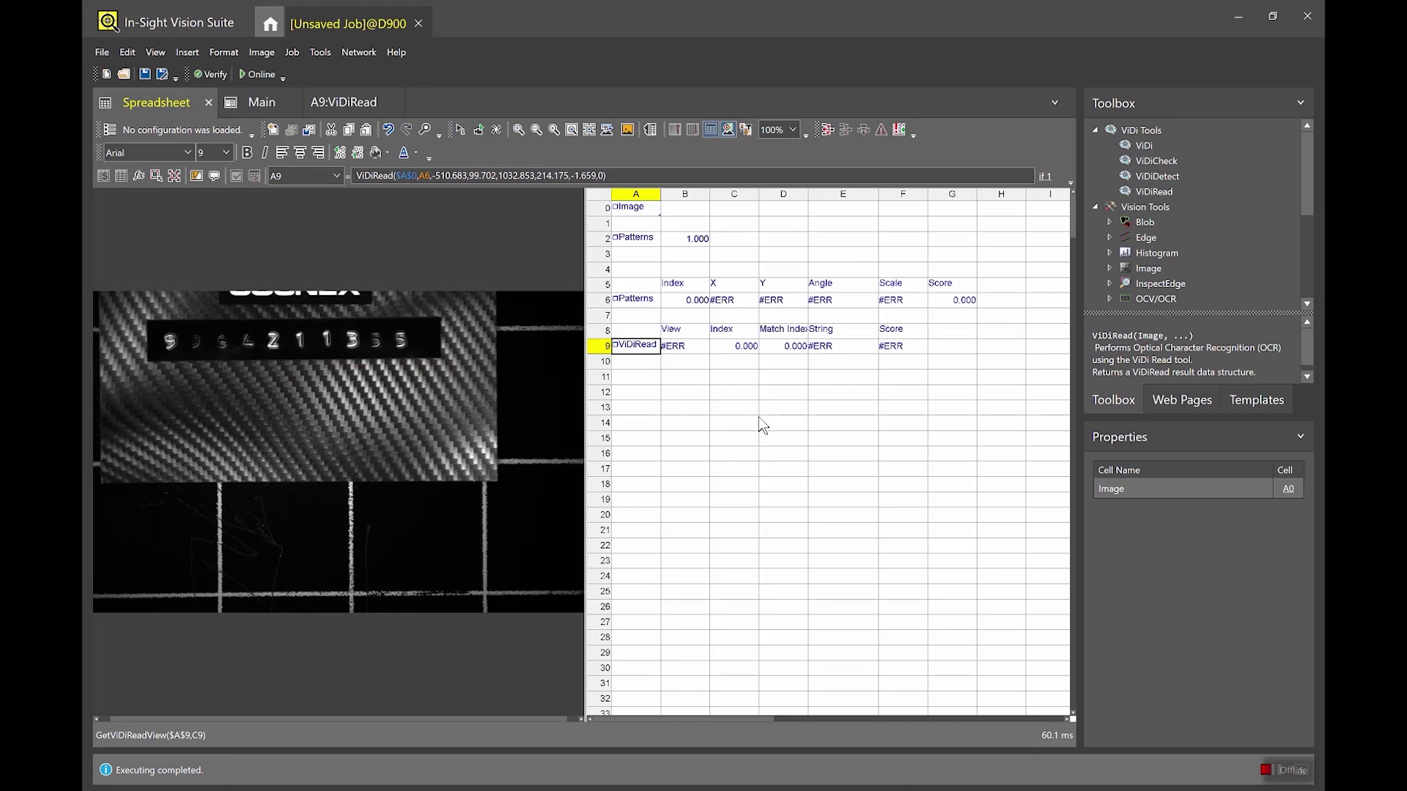
left_click(459, 129)
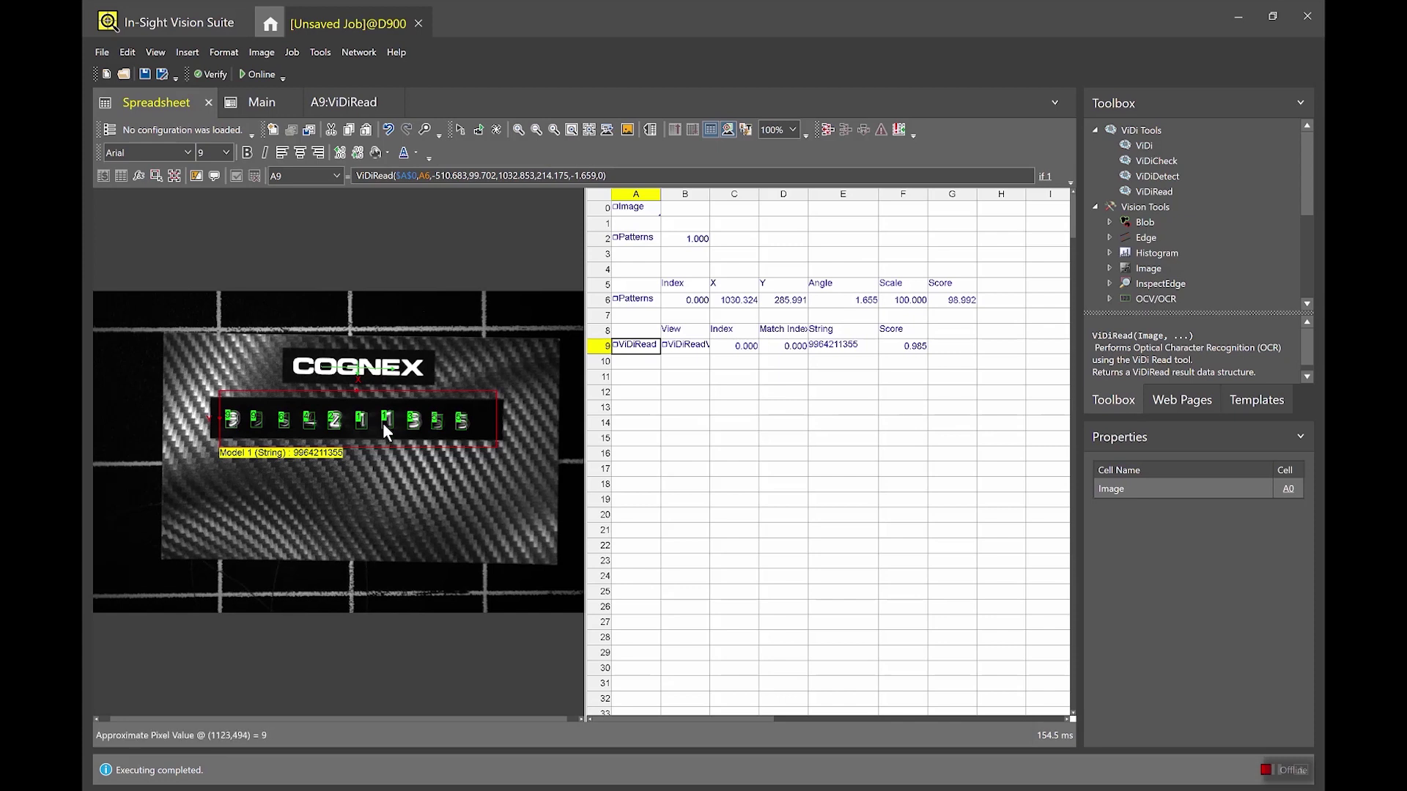
left_click(756, 441)
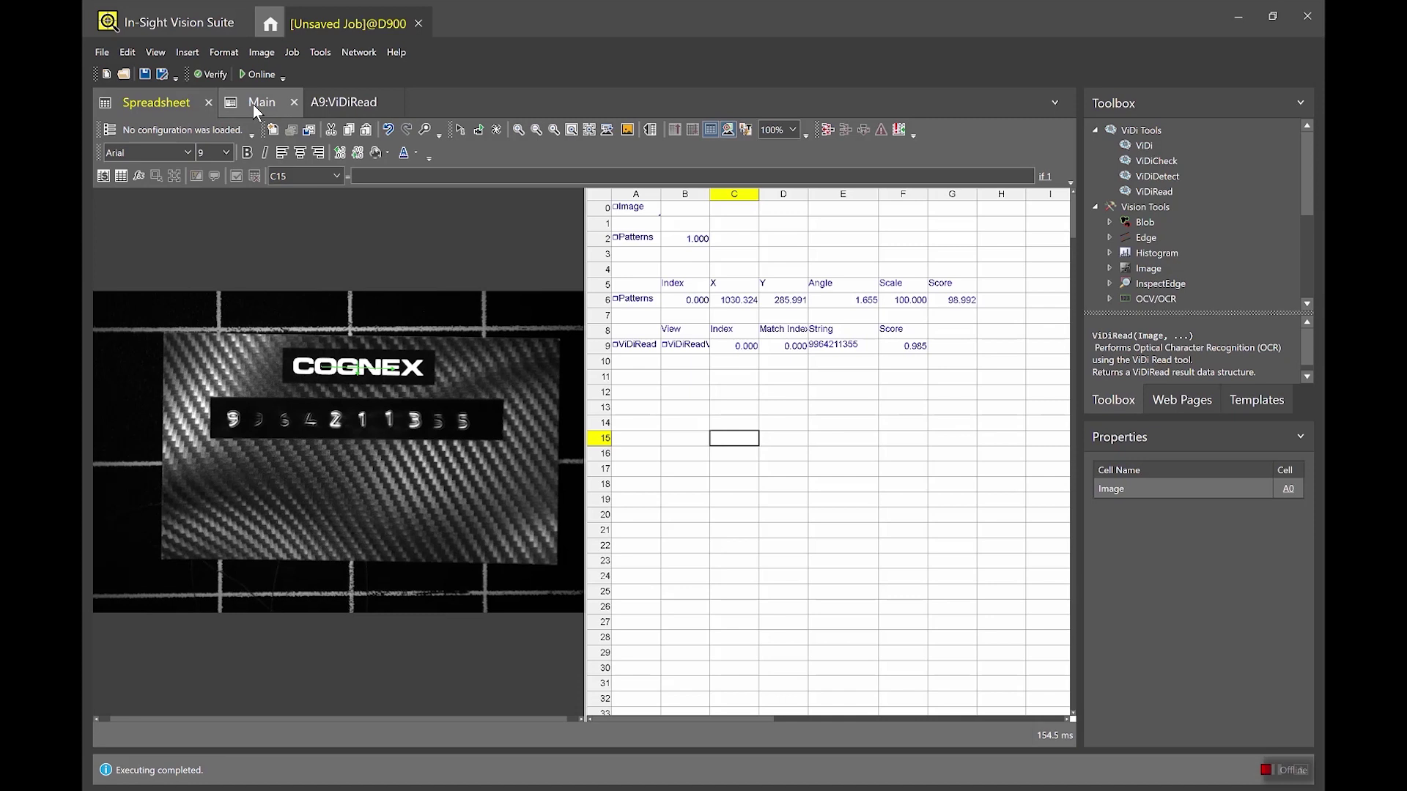
left_click(272, 108)
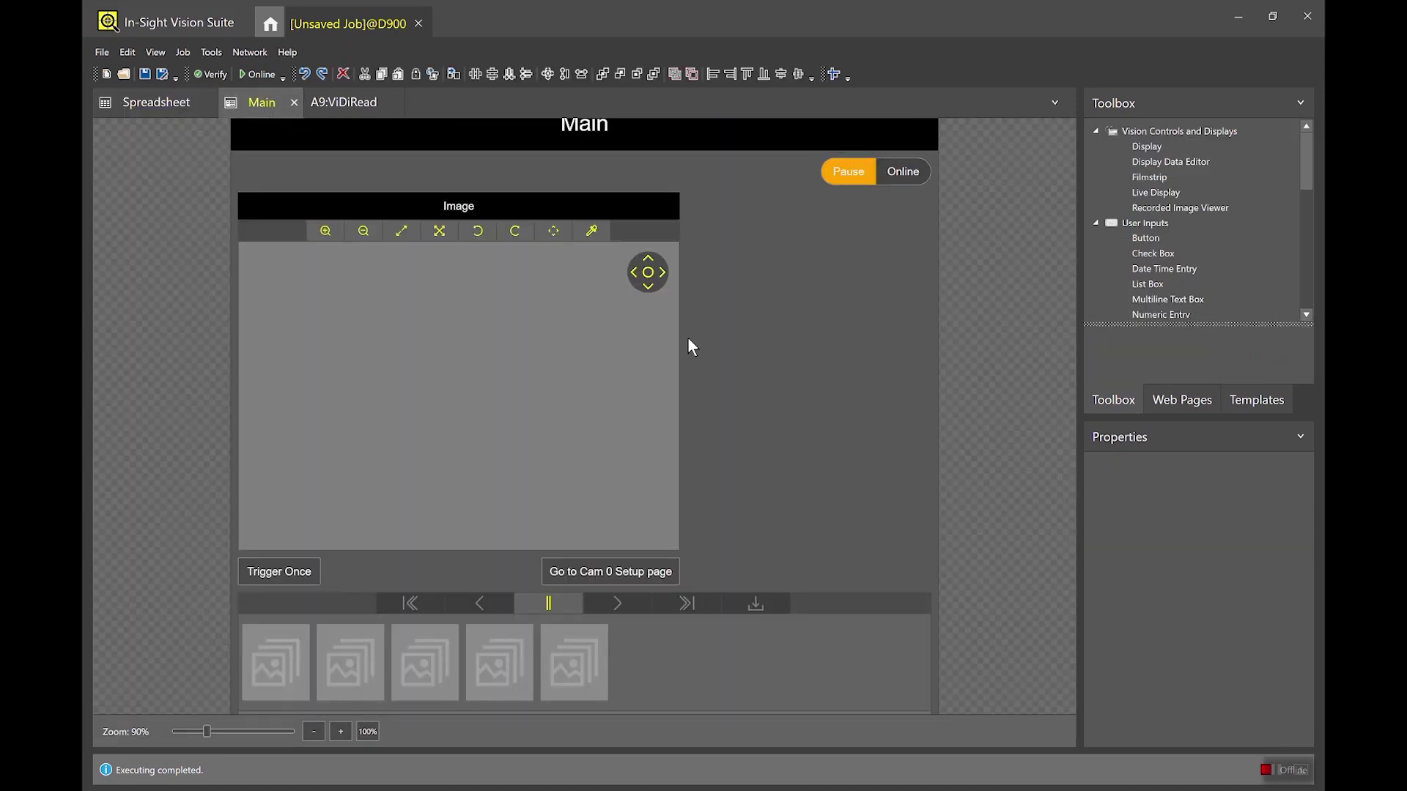
scroll(695, 429, "down", 2)
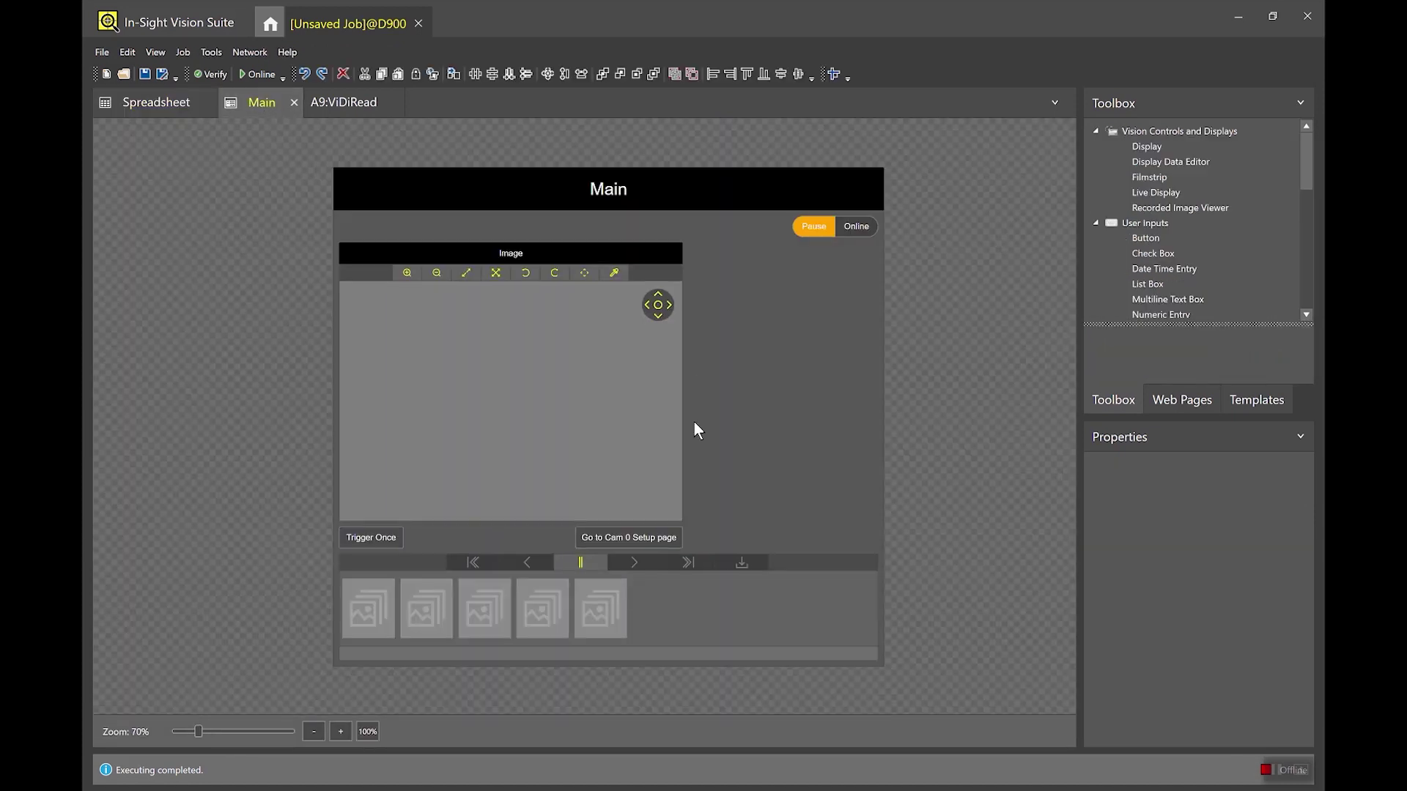
left_click(596, 351)
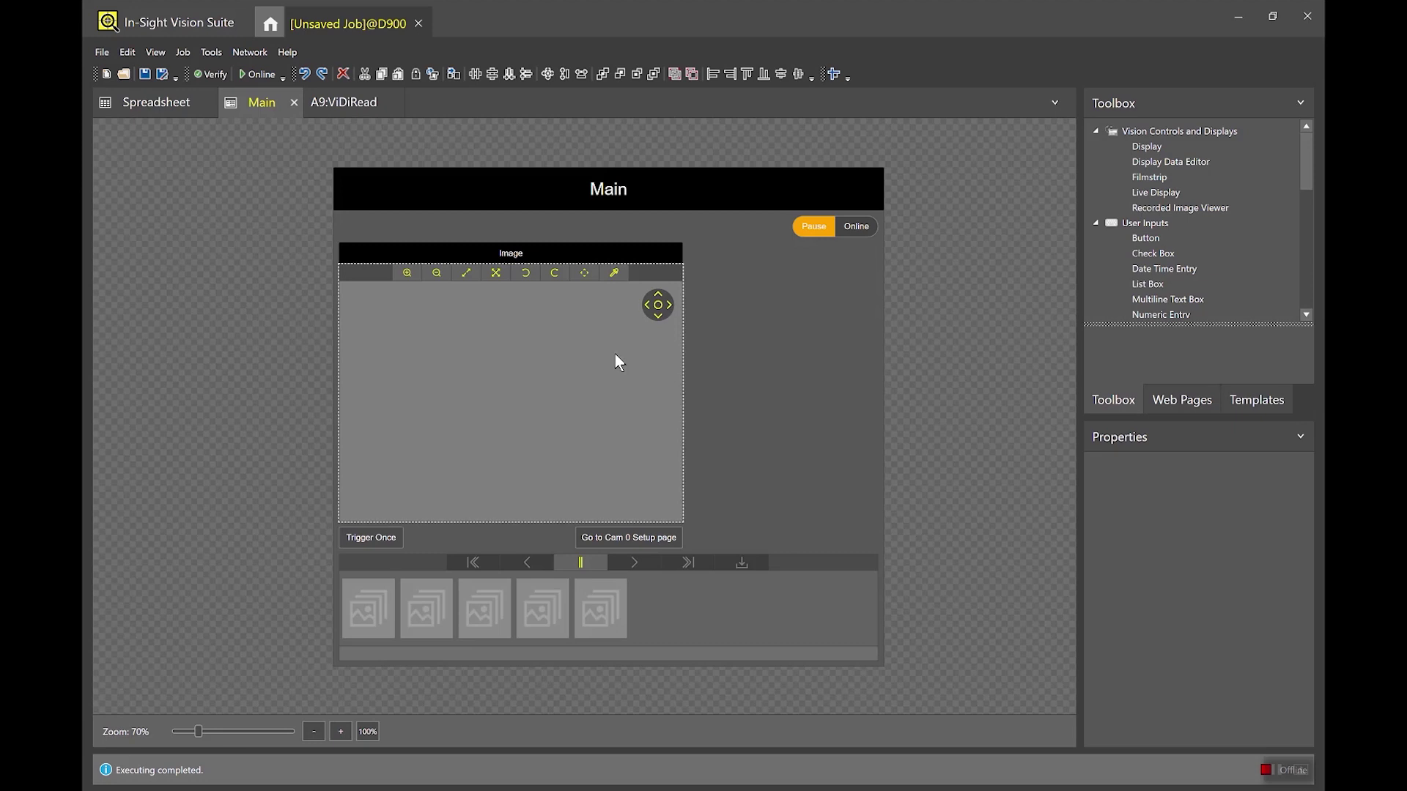
left_click(819, 342)
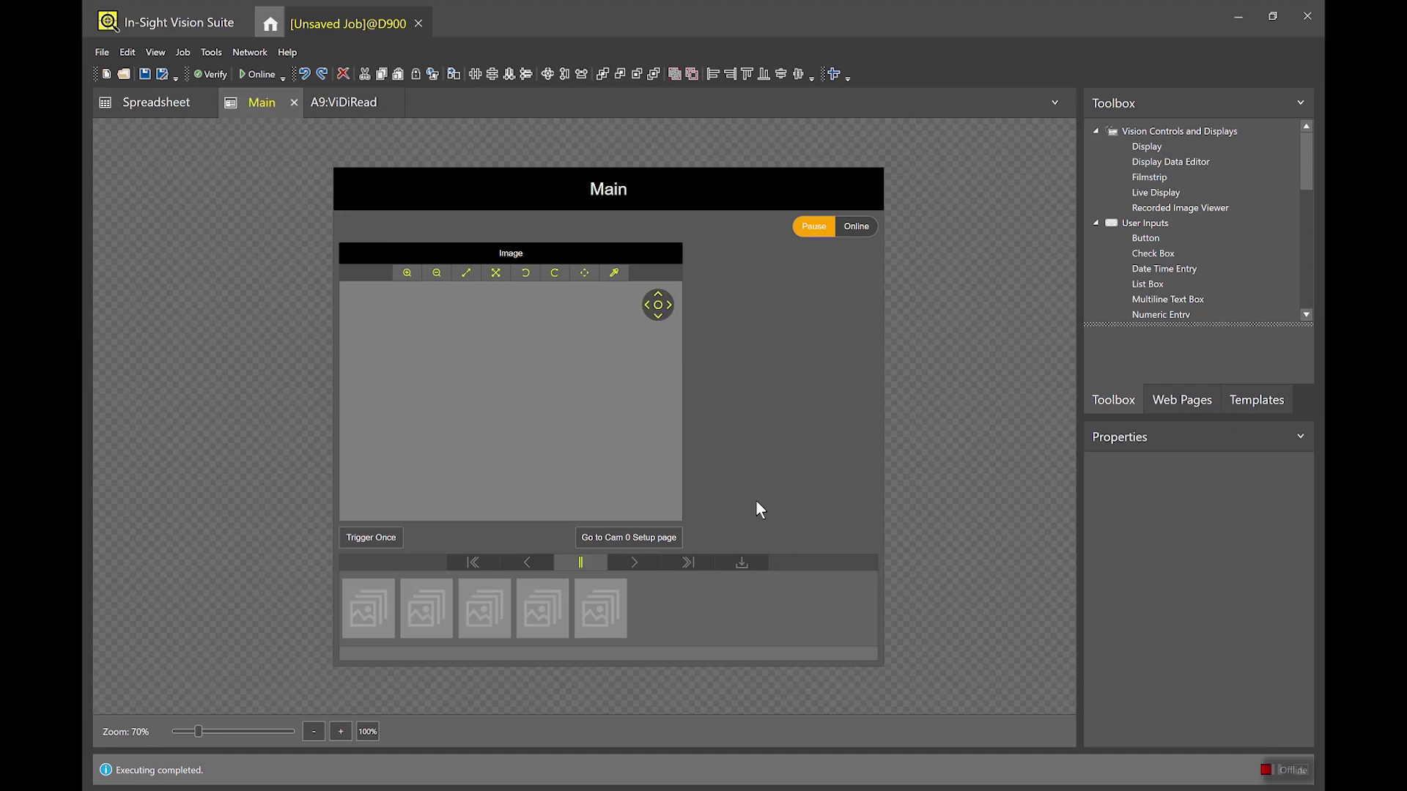
Publish the OCR string cell E9 as String, then return to the Main page.
left_click(155, 104)
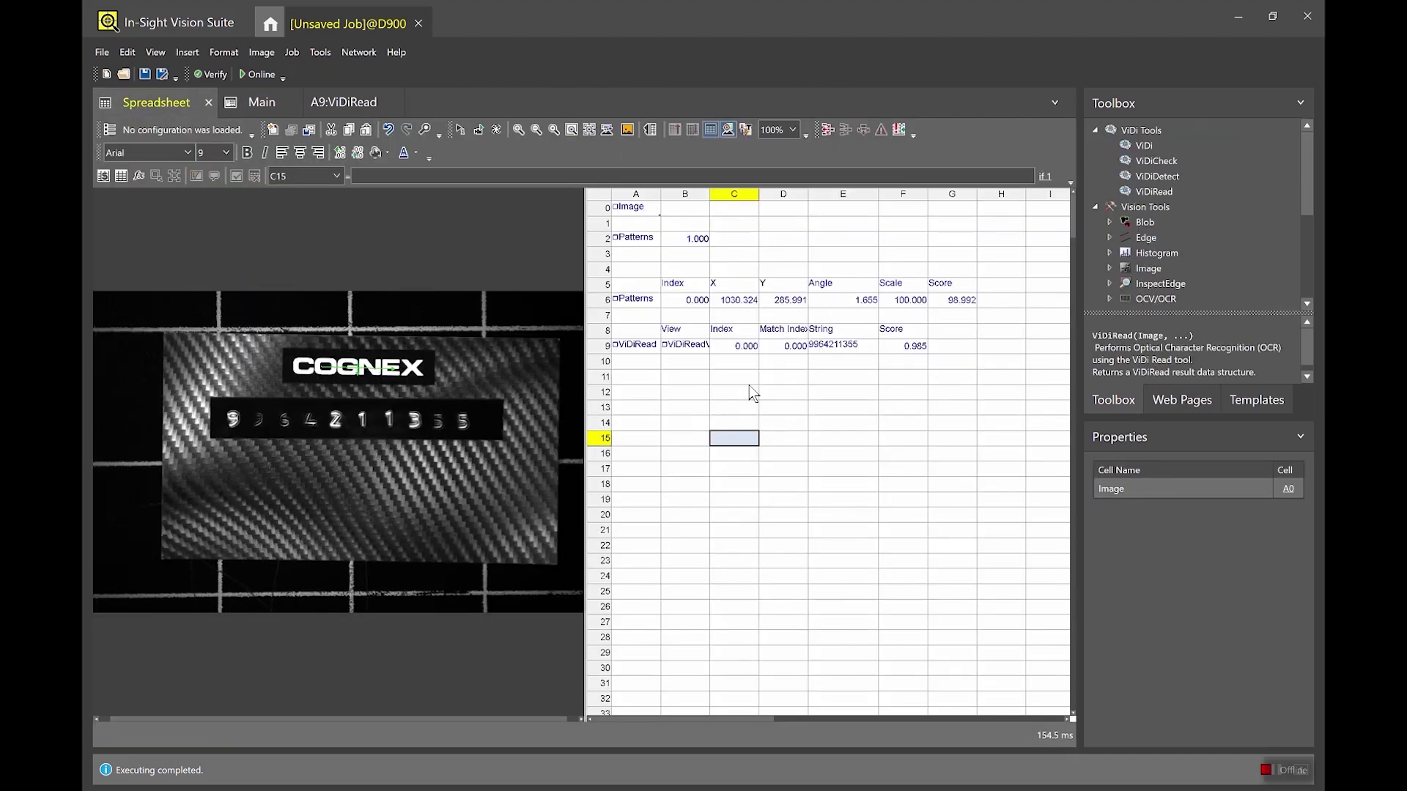
left_click(832, 362)
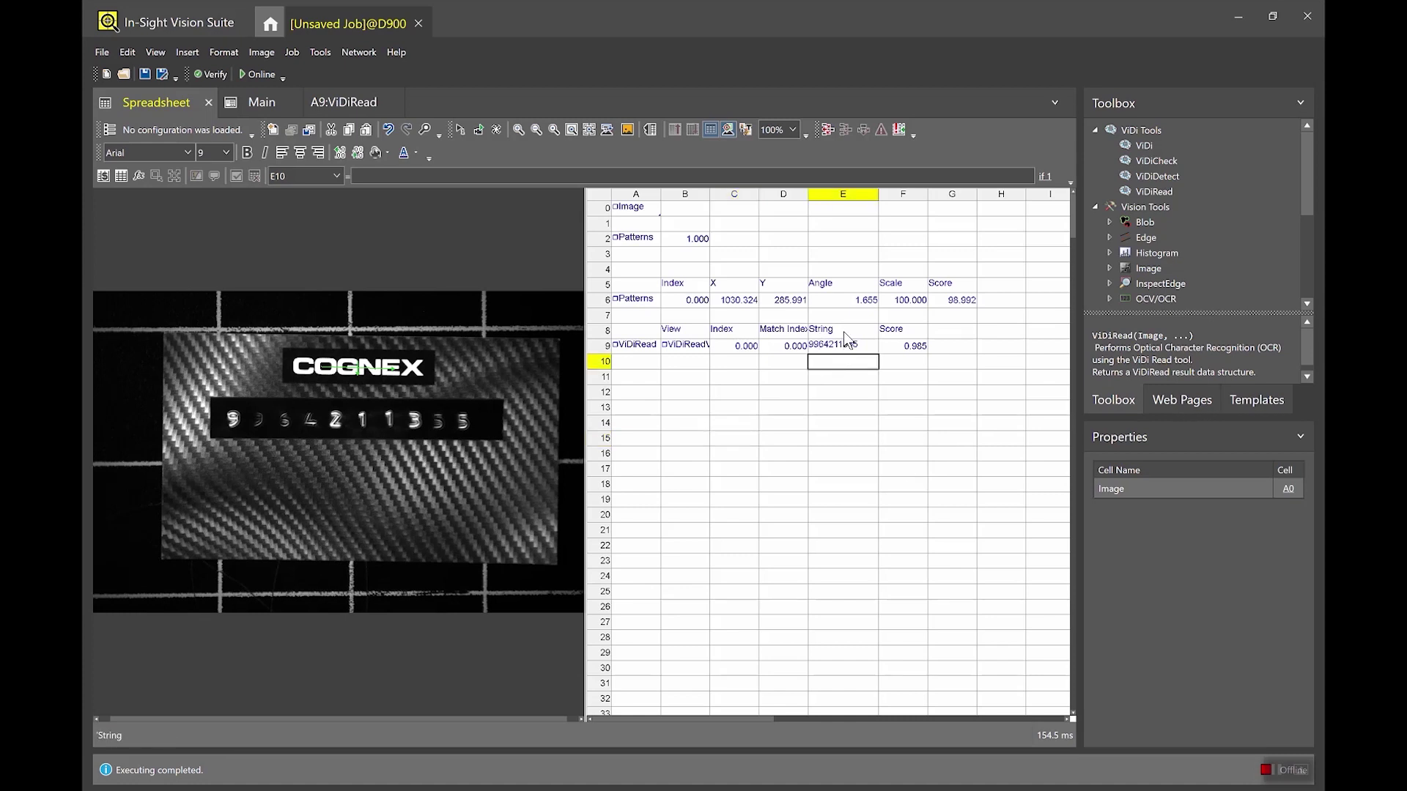
left_click(833, 346)
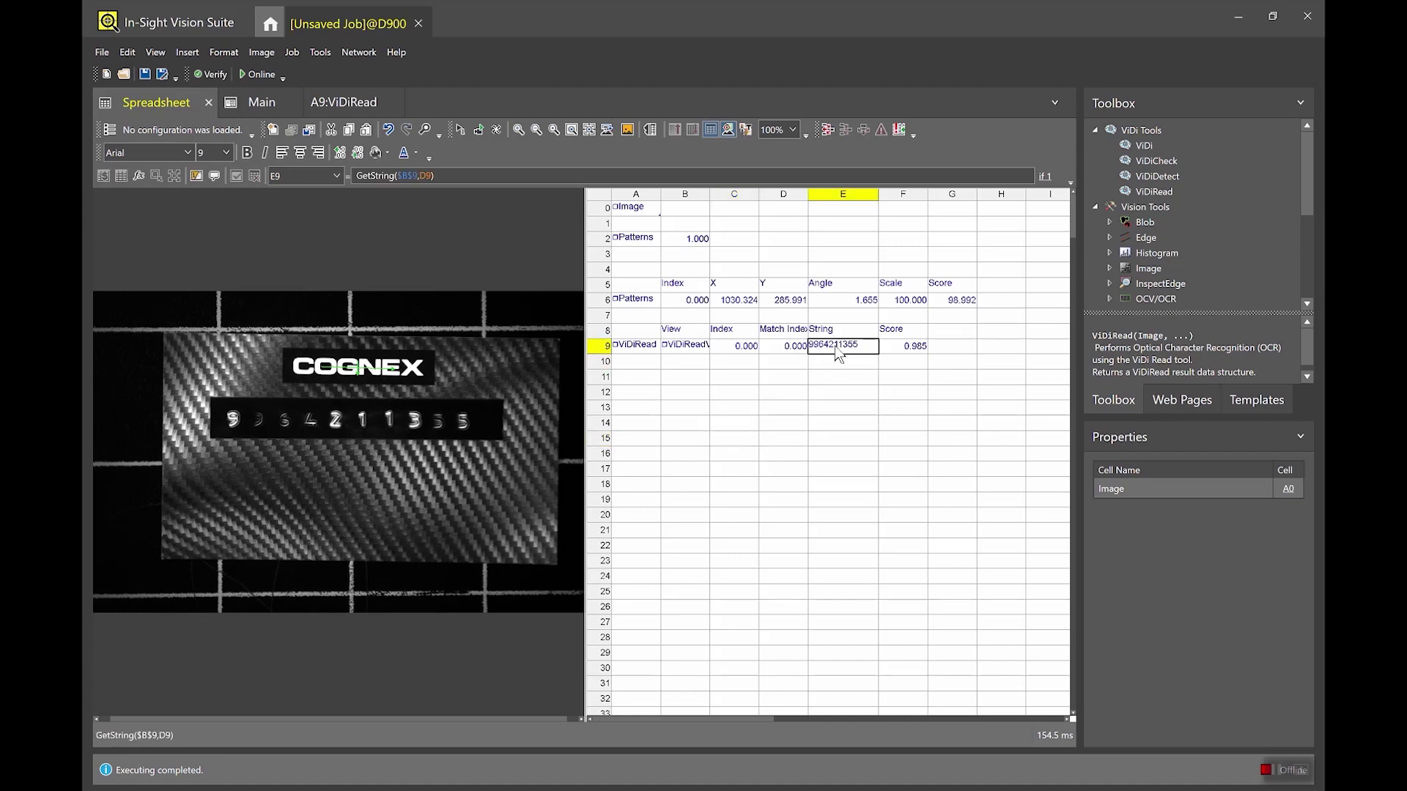
right_click(833, 346)
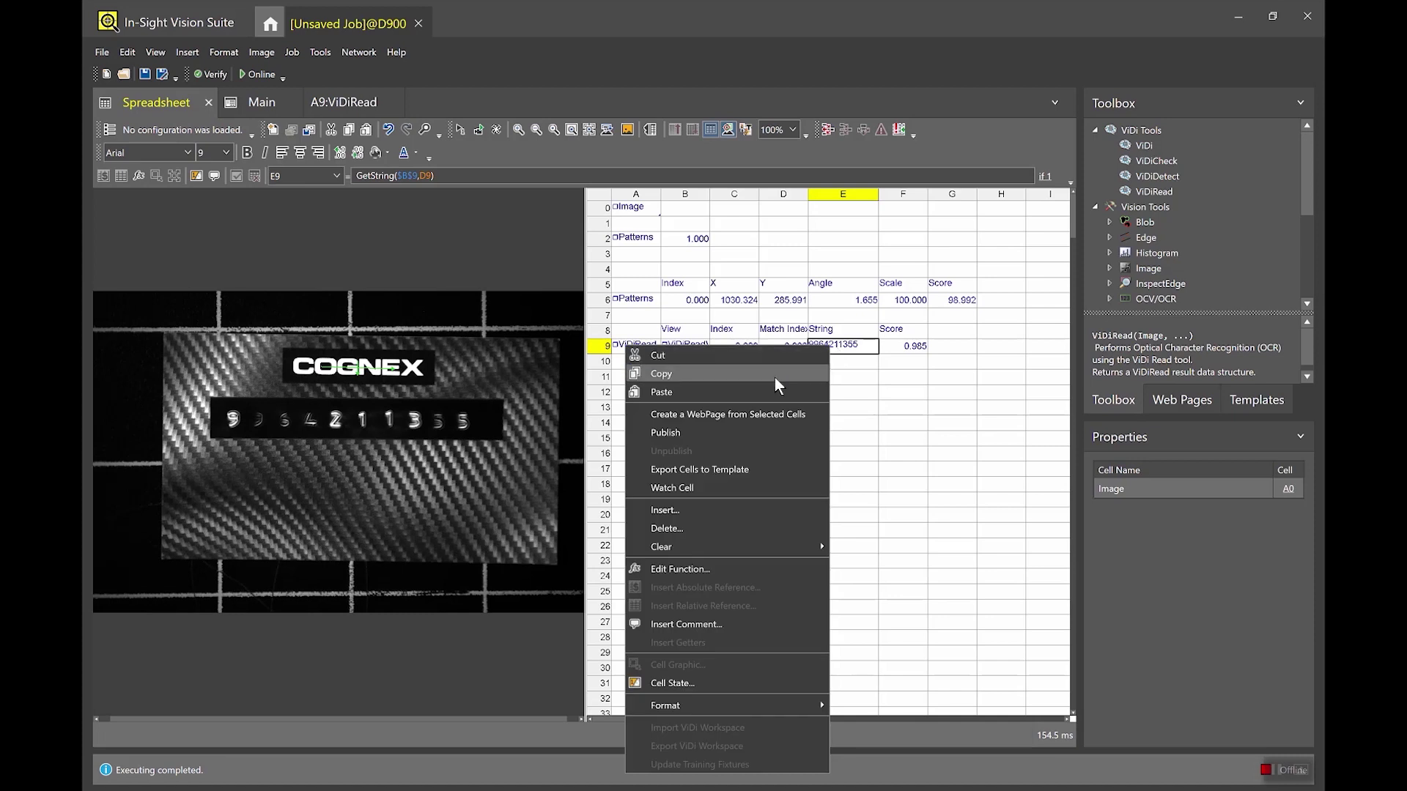
left_click(746, 431)
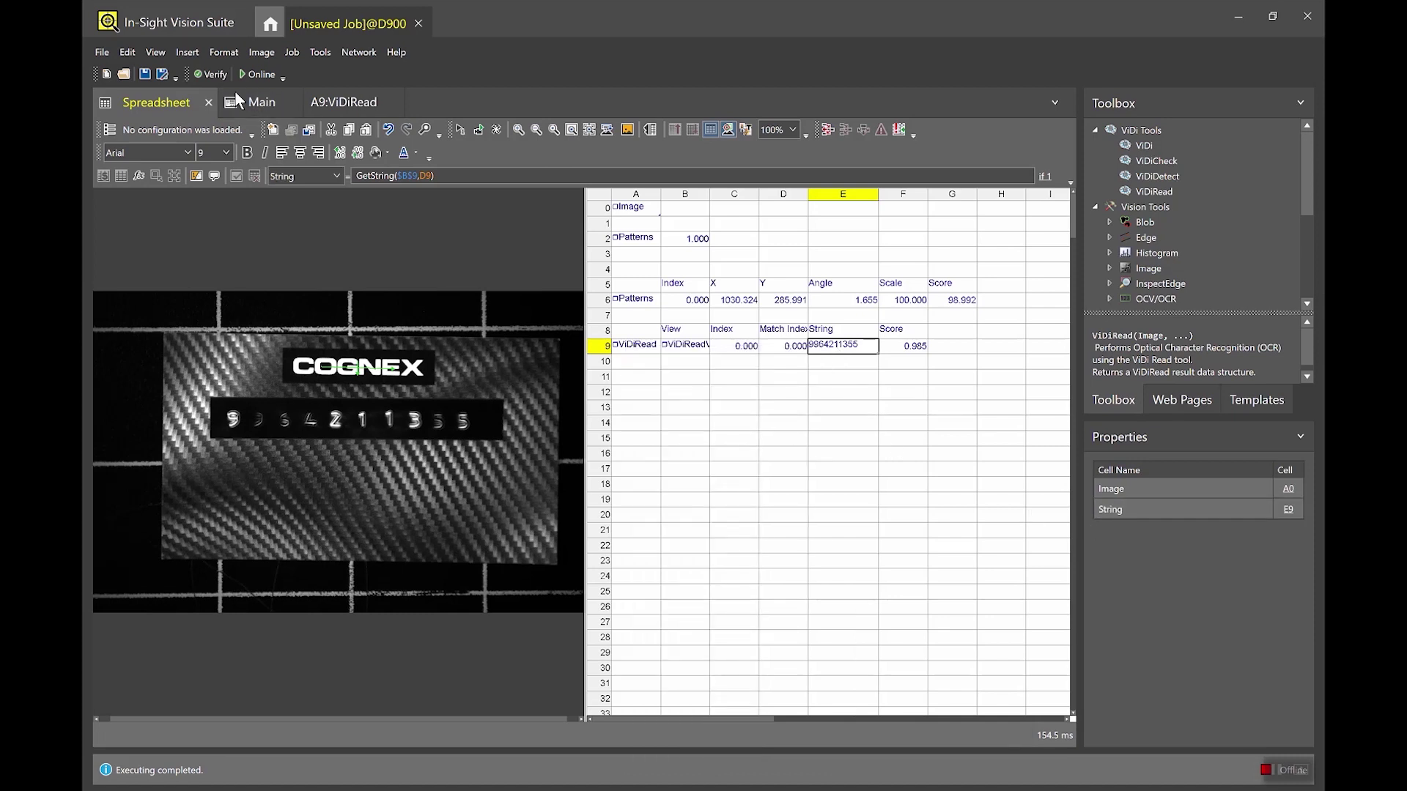
left_click(256, 103)
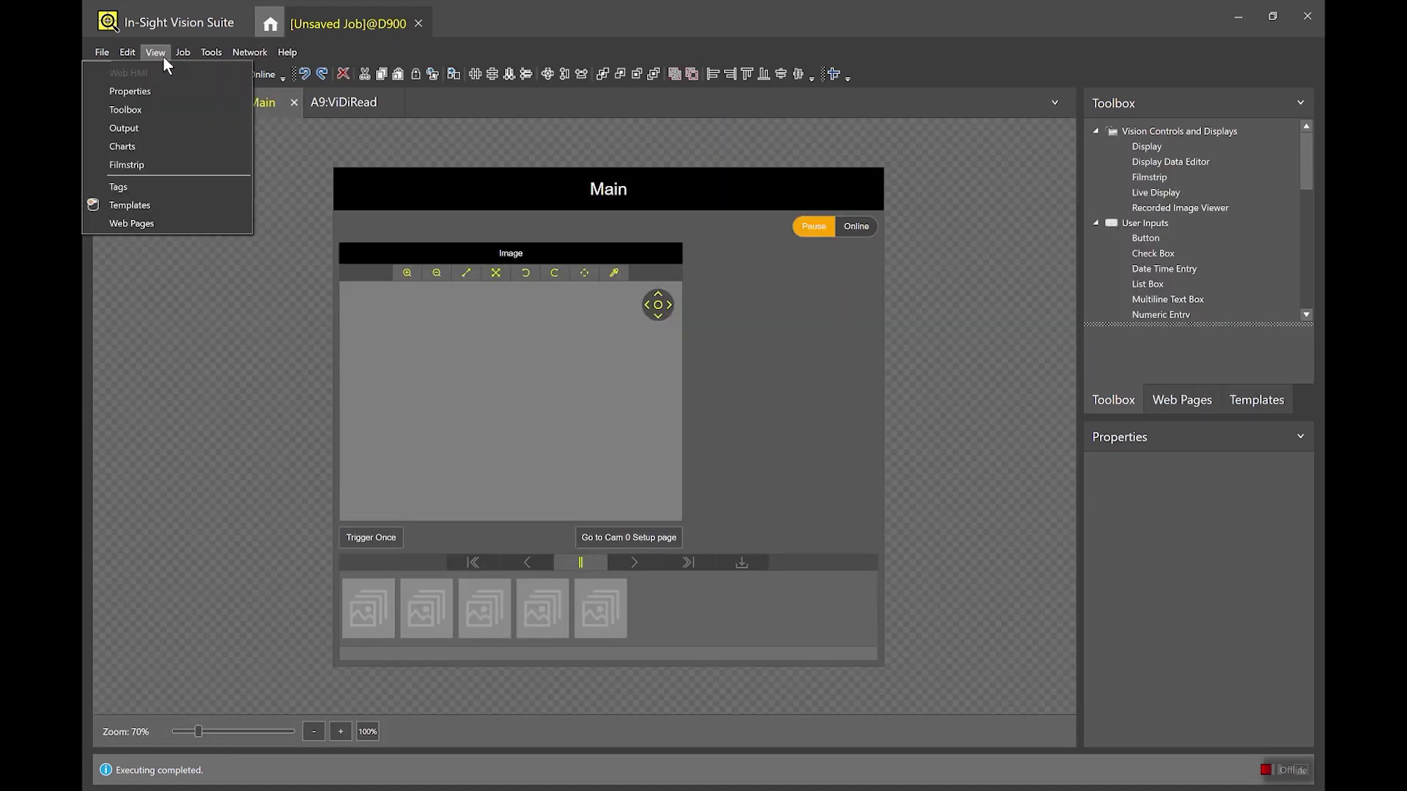
left_click(146, 185)
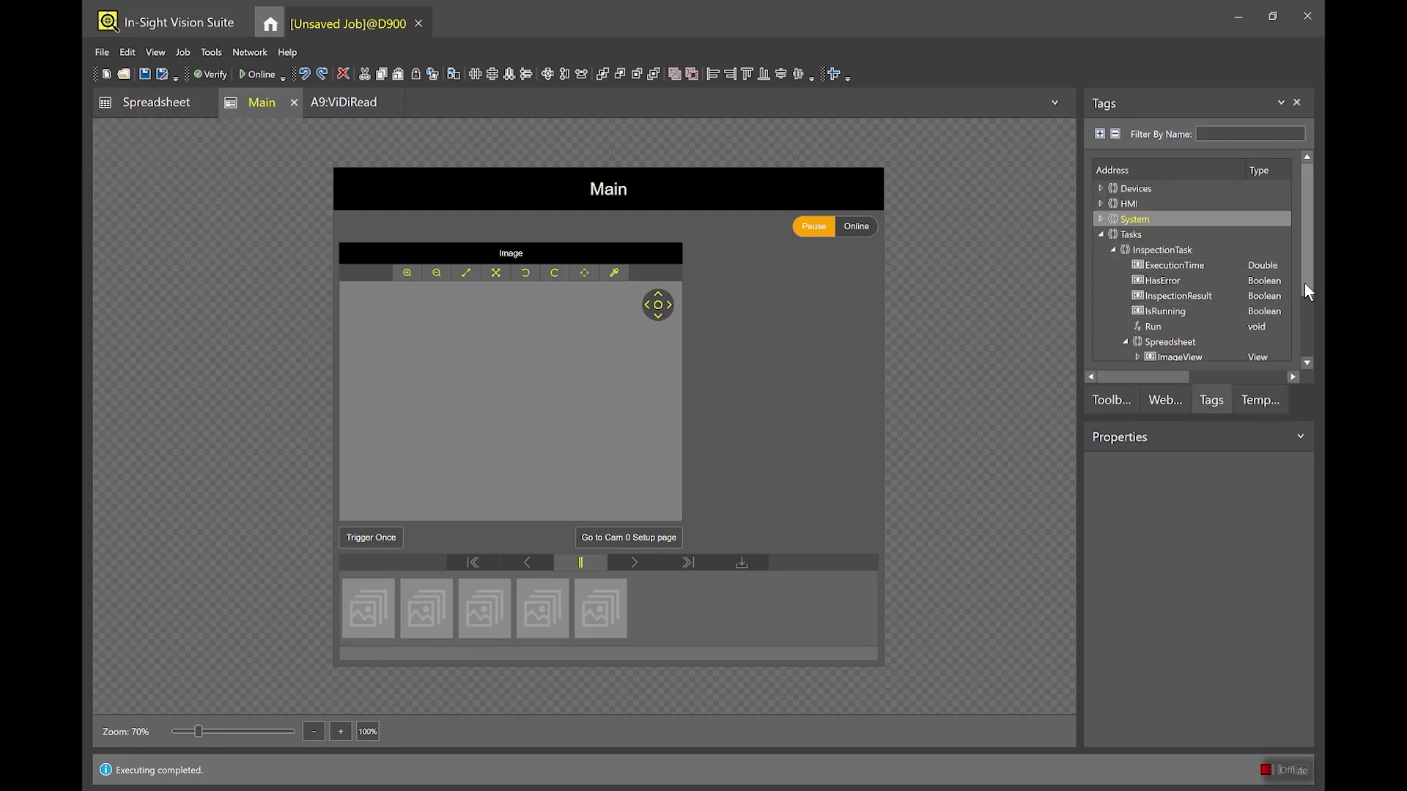
scroll(1304, 283, "down", 1)
scroll(1306, 310, "down", 1)
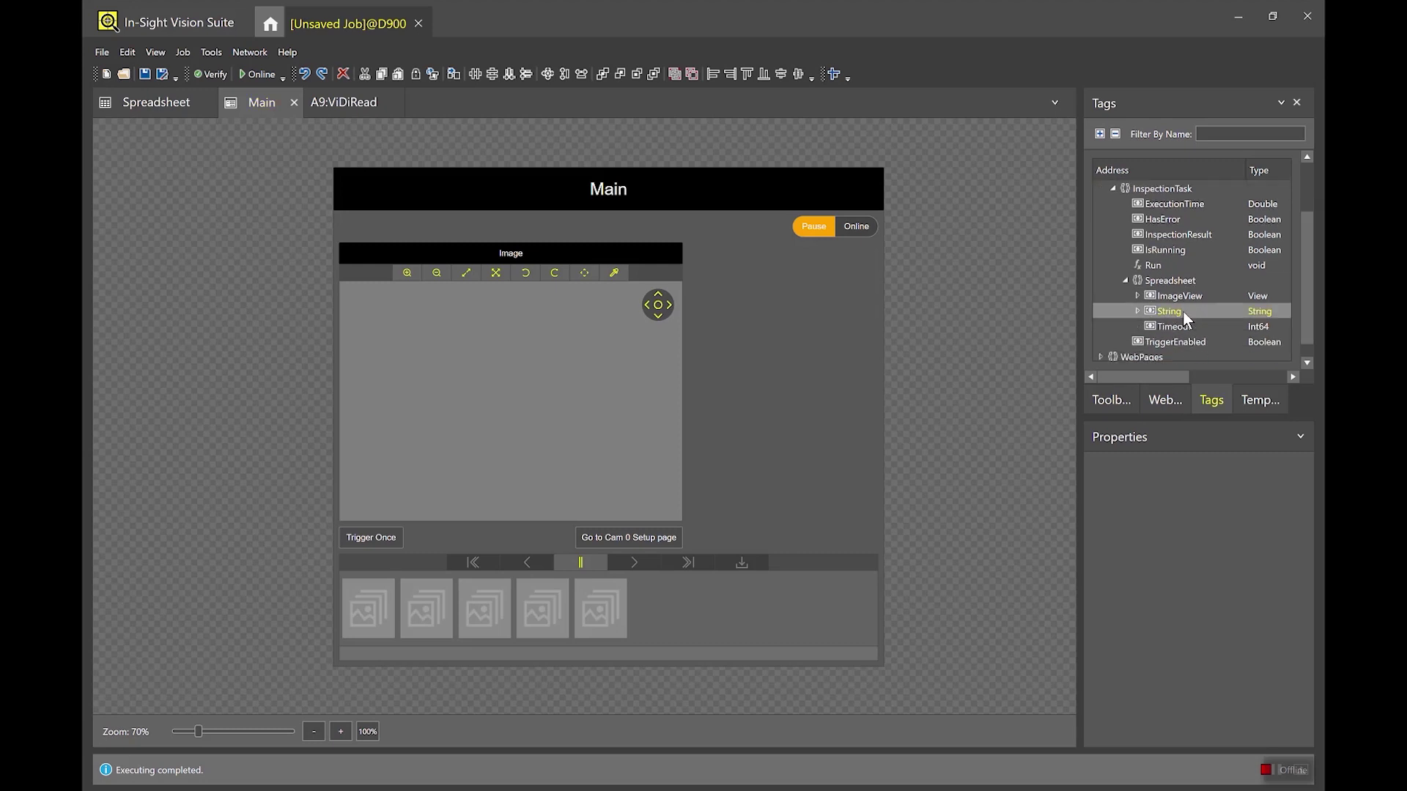
left_click_drag(1177, 310, 875, 357)
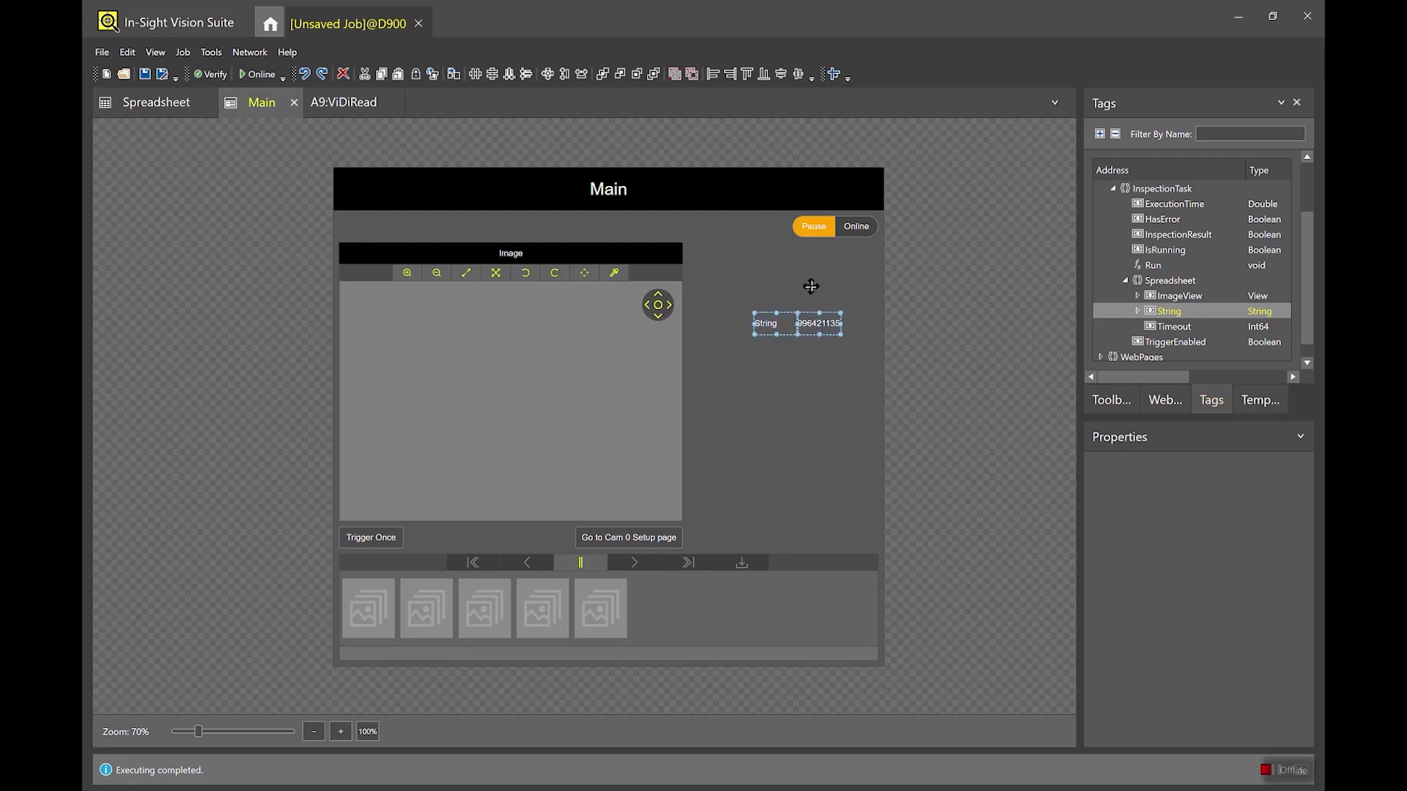
left_click(811, 280)
left_click_drag(739, 295, 849, 296)
left_click(846, 341)
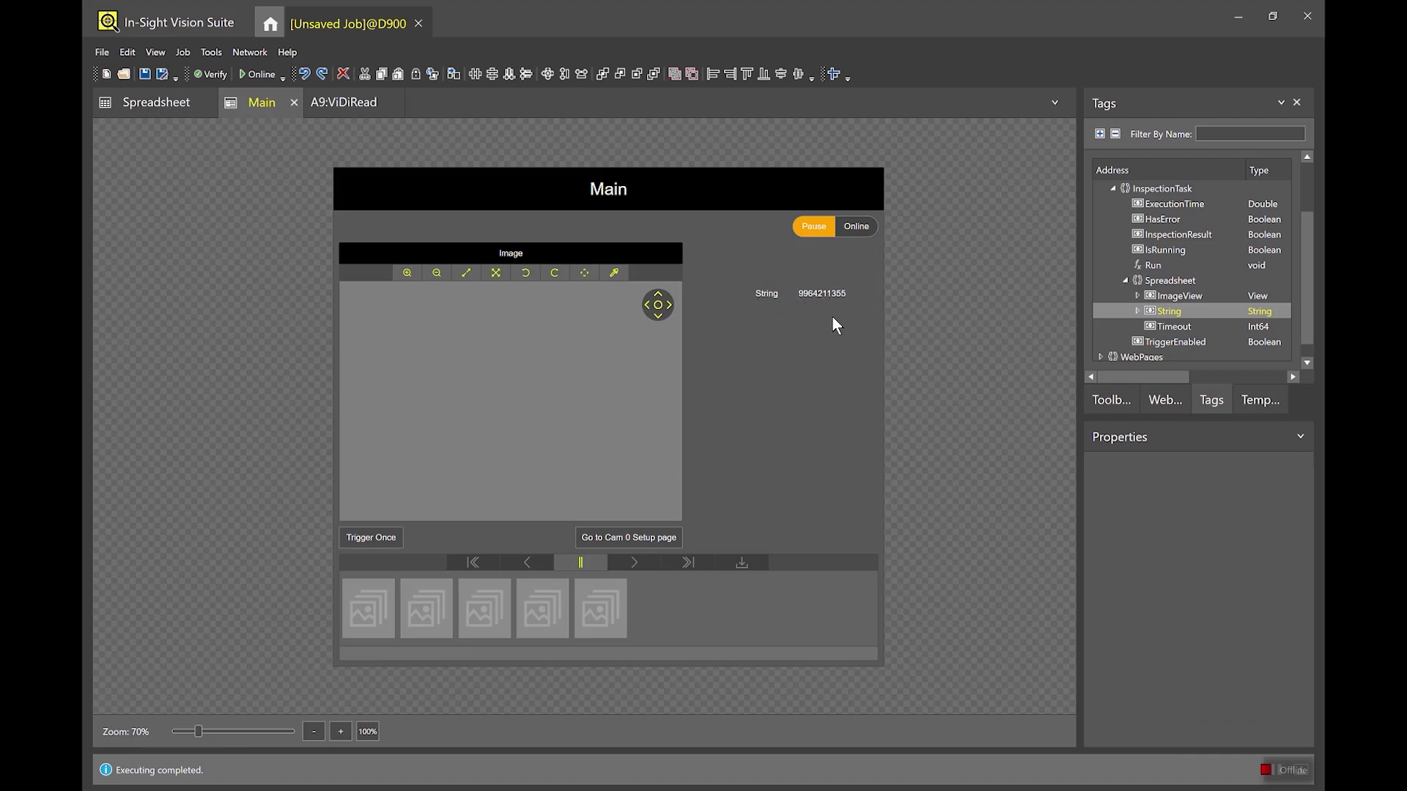
left_click(148, 103)
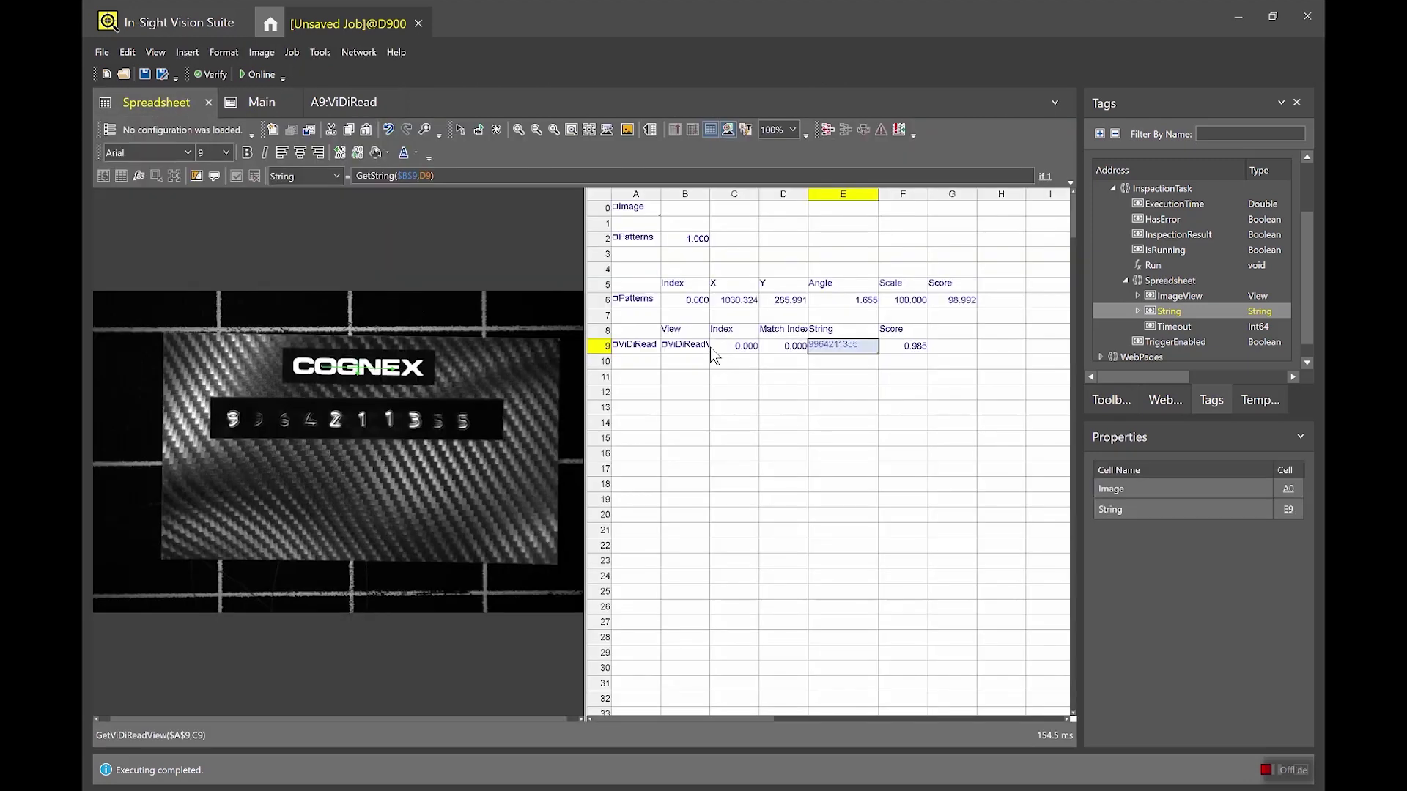
Copy ViDiRead's Show graphics property into A13 as a 'hide all' list box and publish it as Show.
left_click(639, 345)
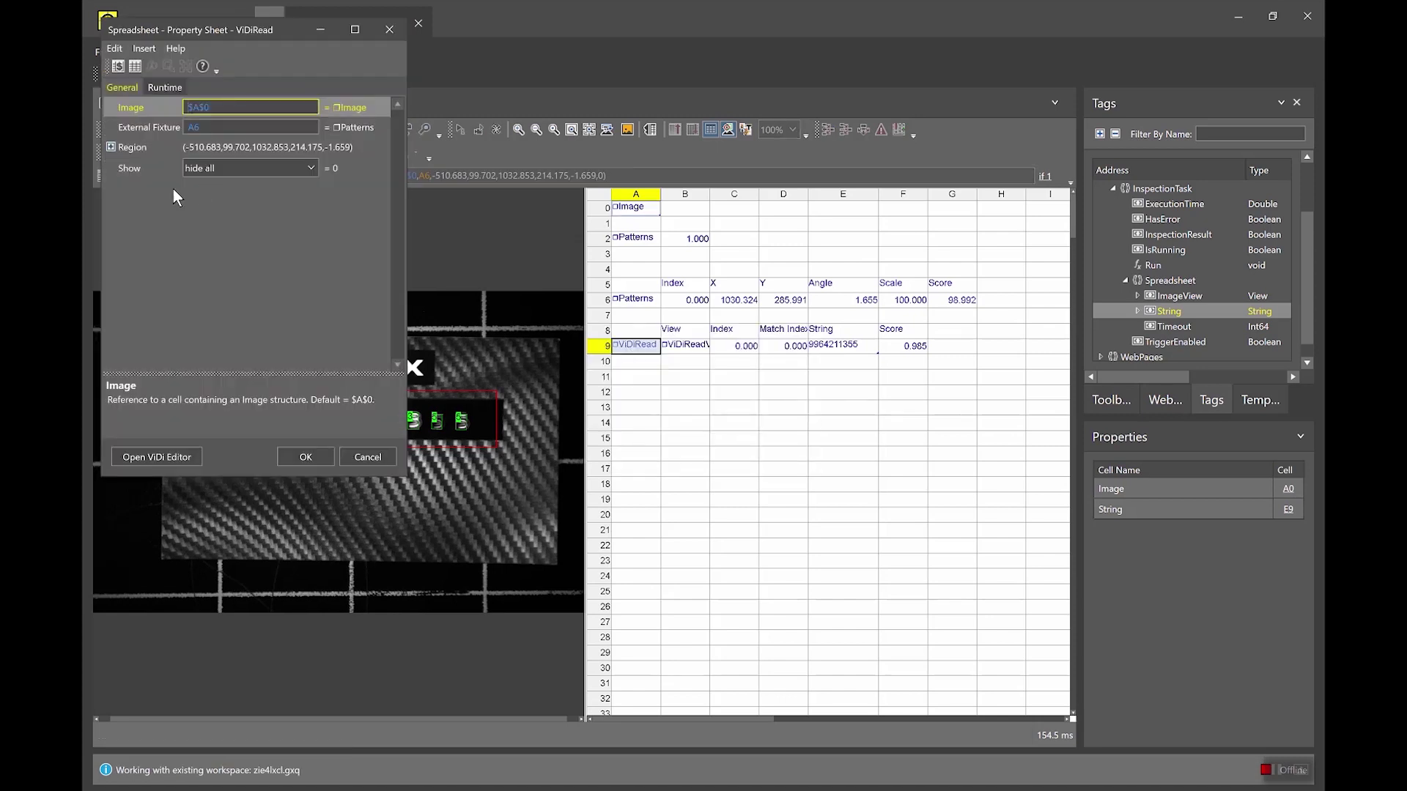
left_click(132, 170)
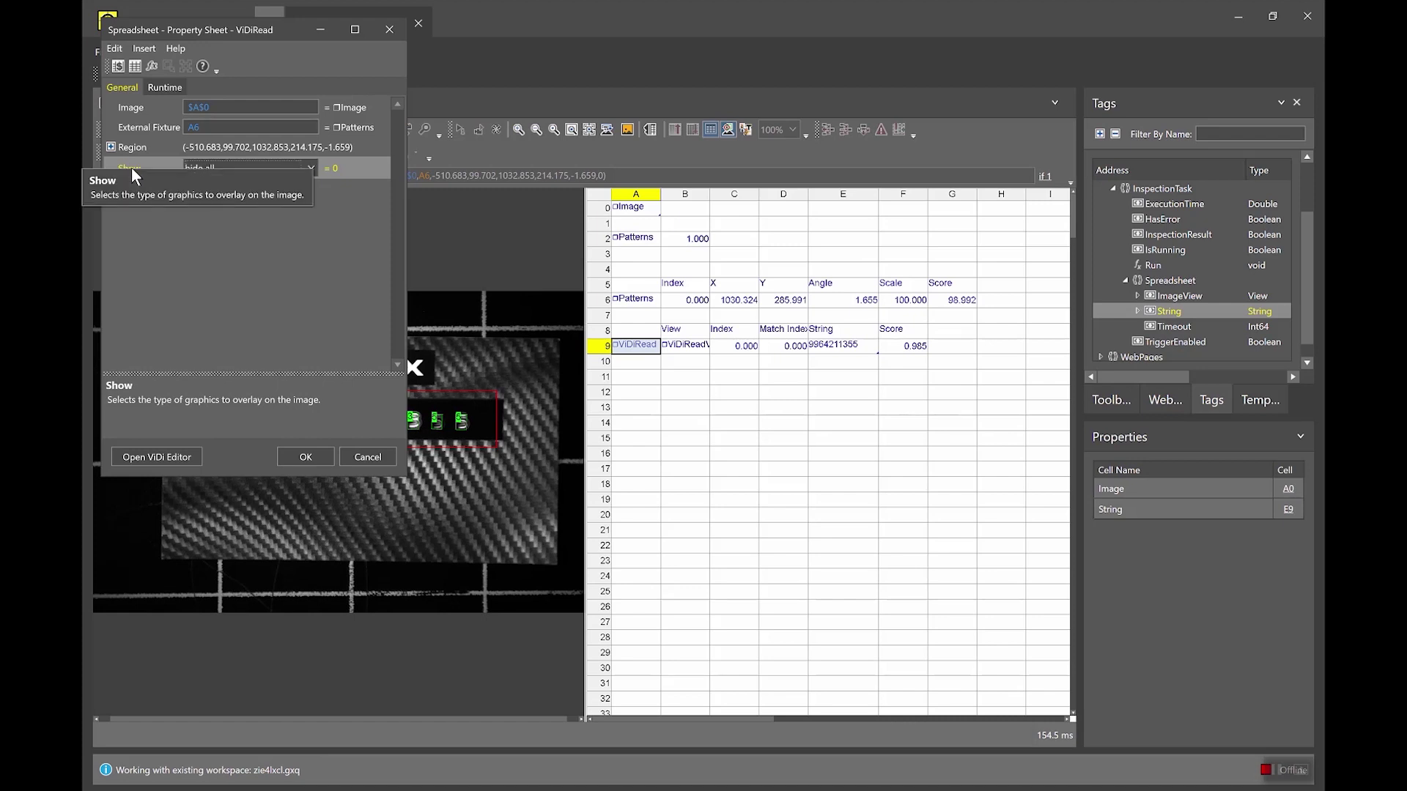
left_click_drag(137, 170, 639, 393)
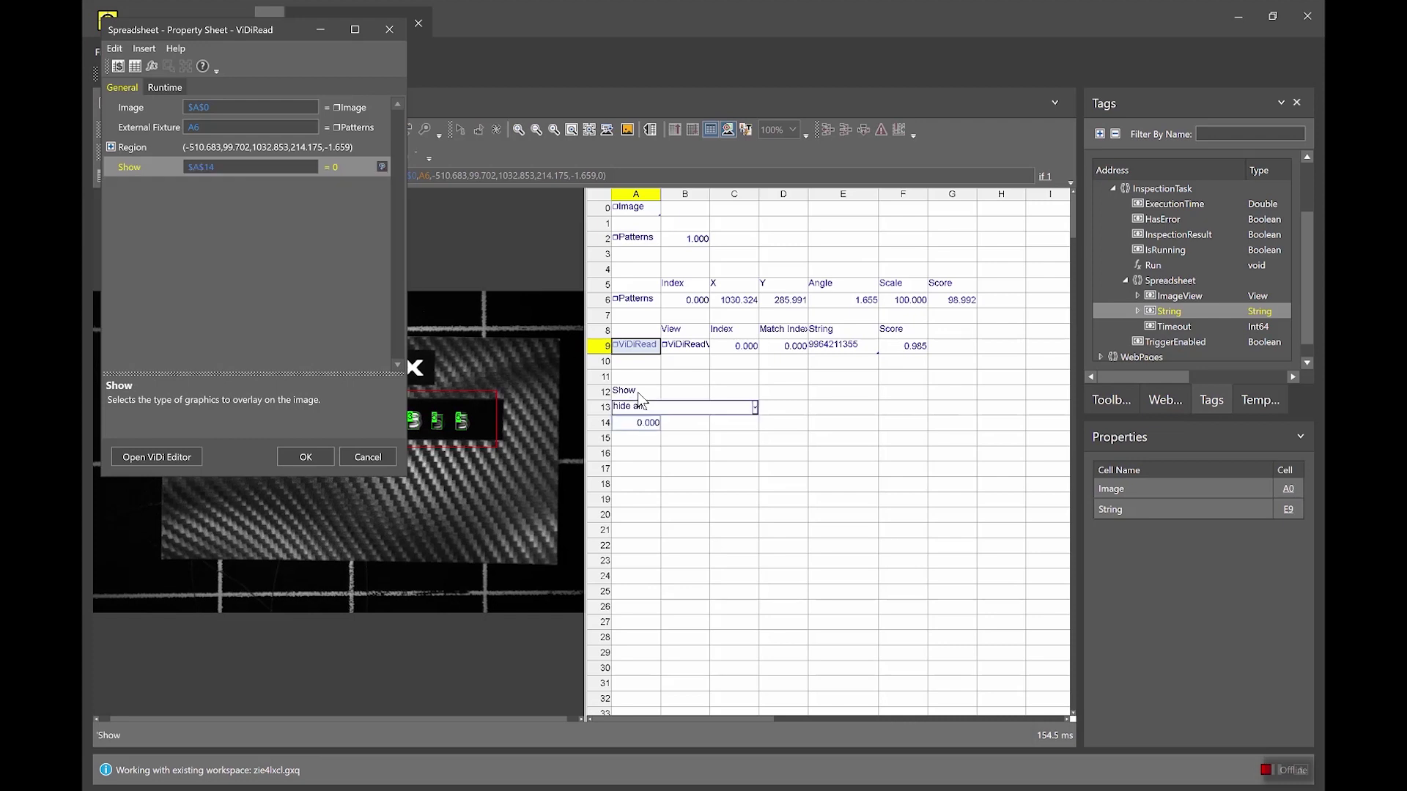
left_click(320, 453)
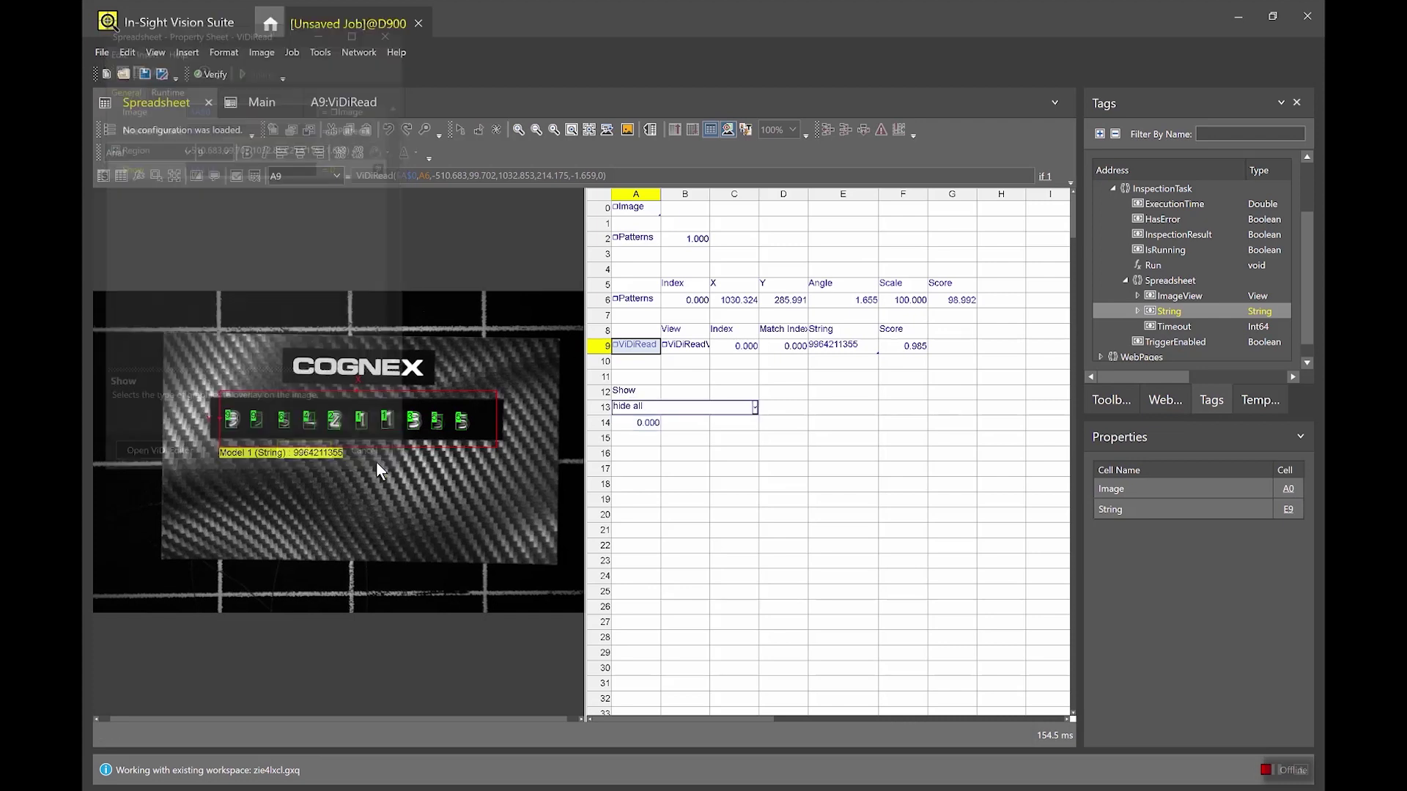
right_click(637, 414)
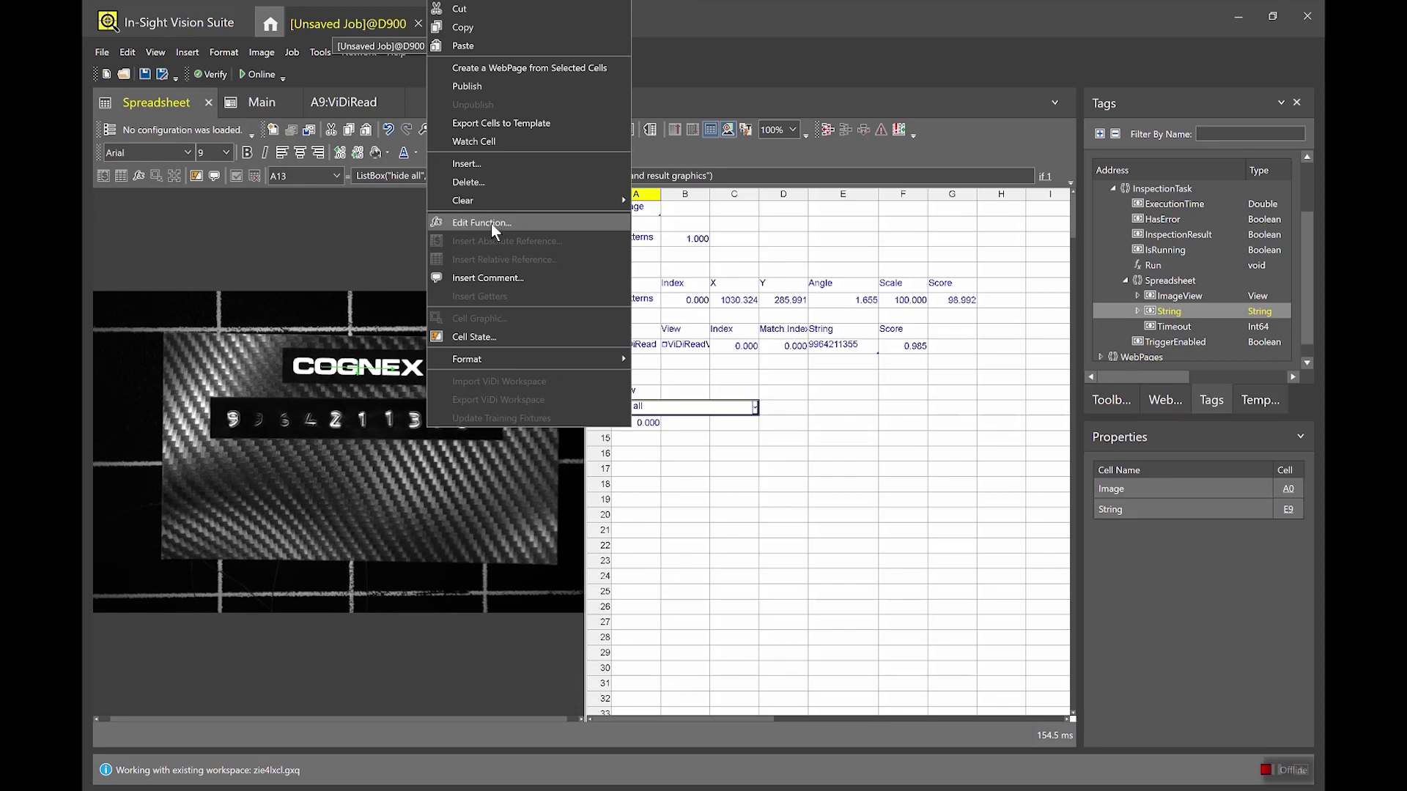
left_click(485, 89)
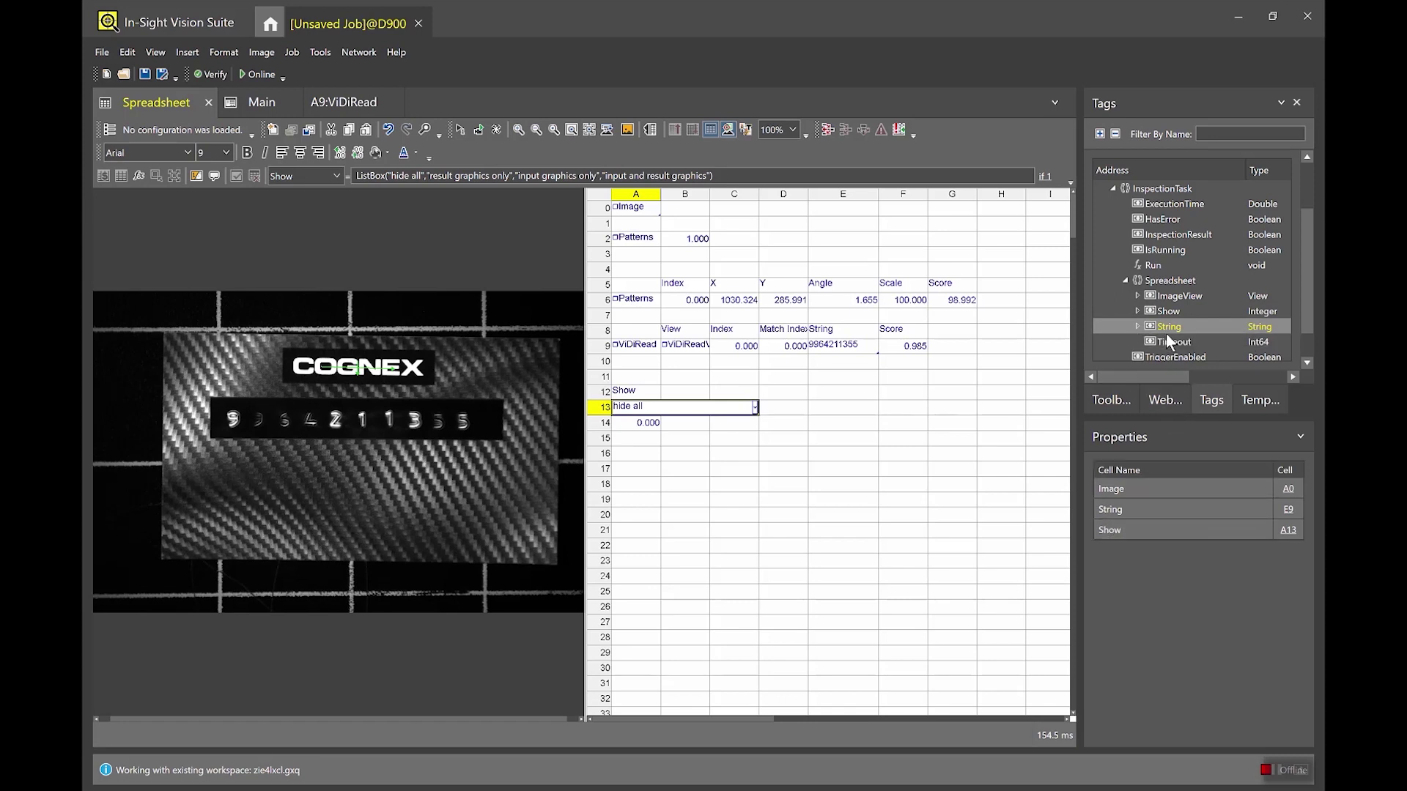
Place the Show tag dropdown on the Main HMI page just below the String readout.
left_click(253, 102)
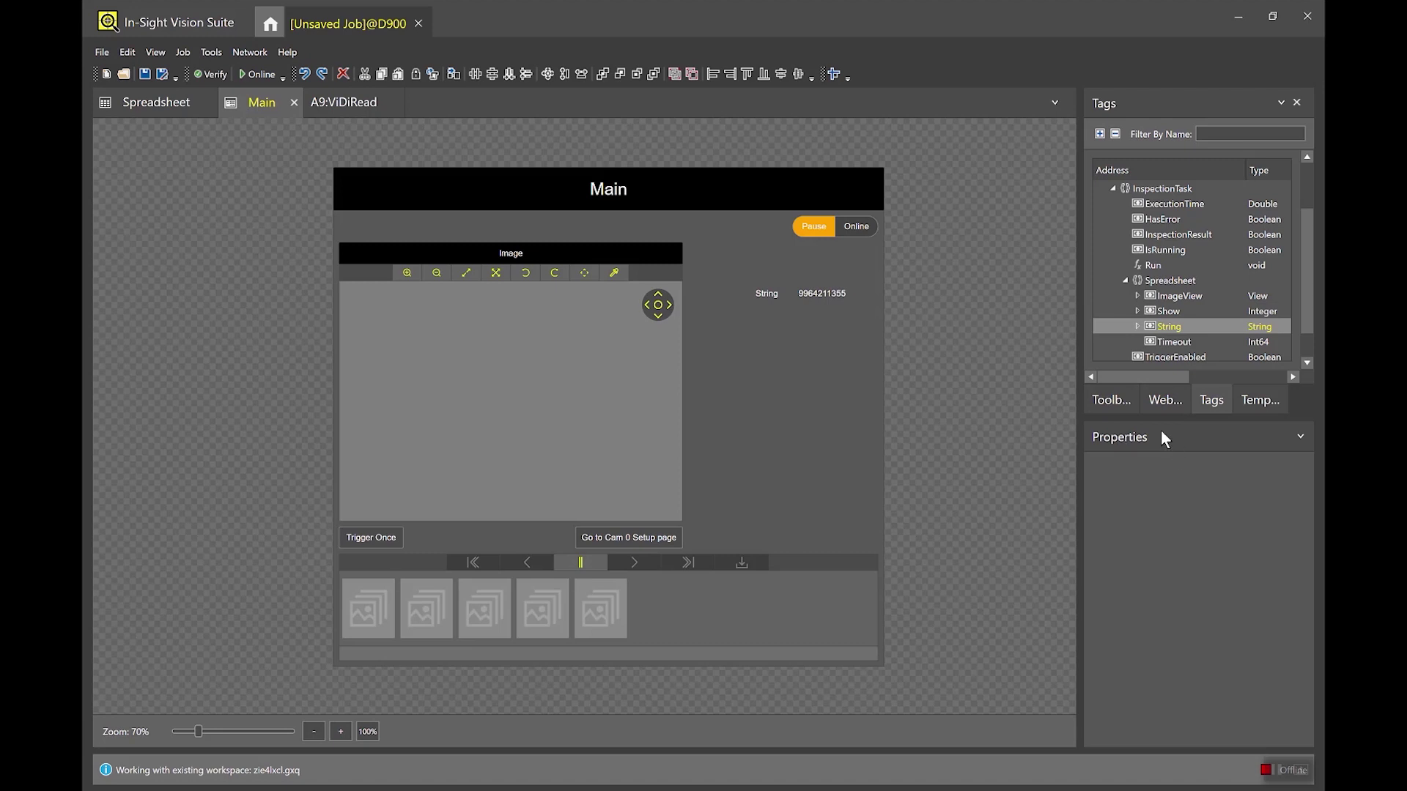
left_click(1171, 314)
left_click_drag(1171, 313, 753, 347)
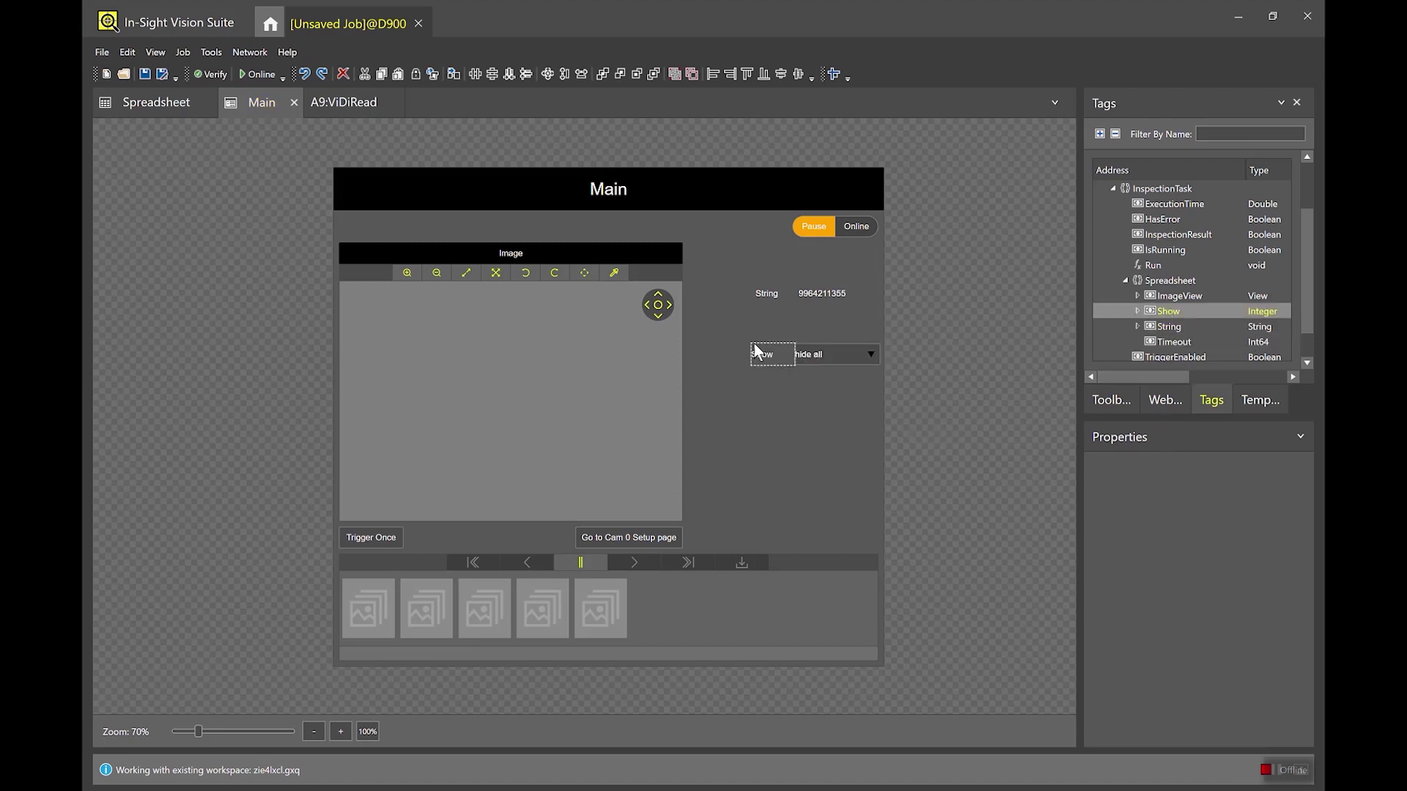
left_click(810, 354)
left_click_drag(833, 354, 825, 317)
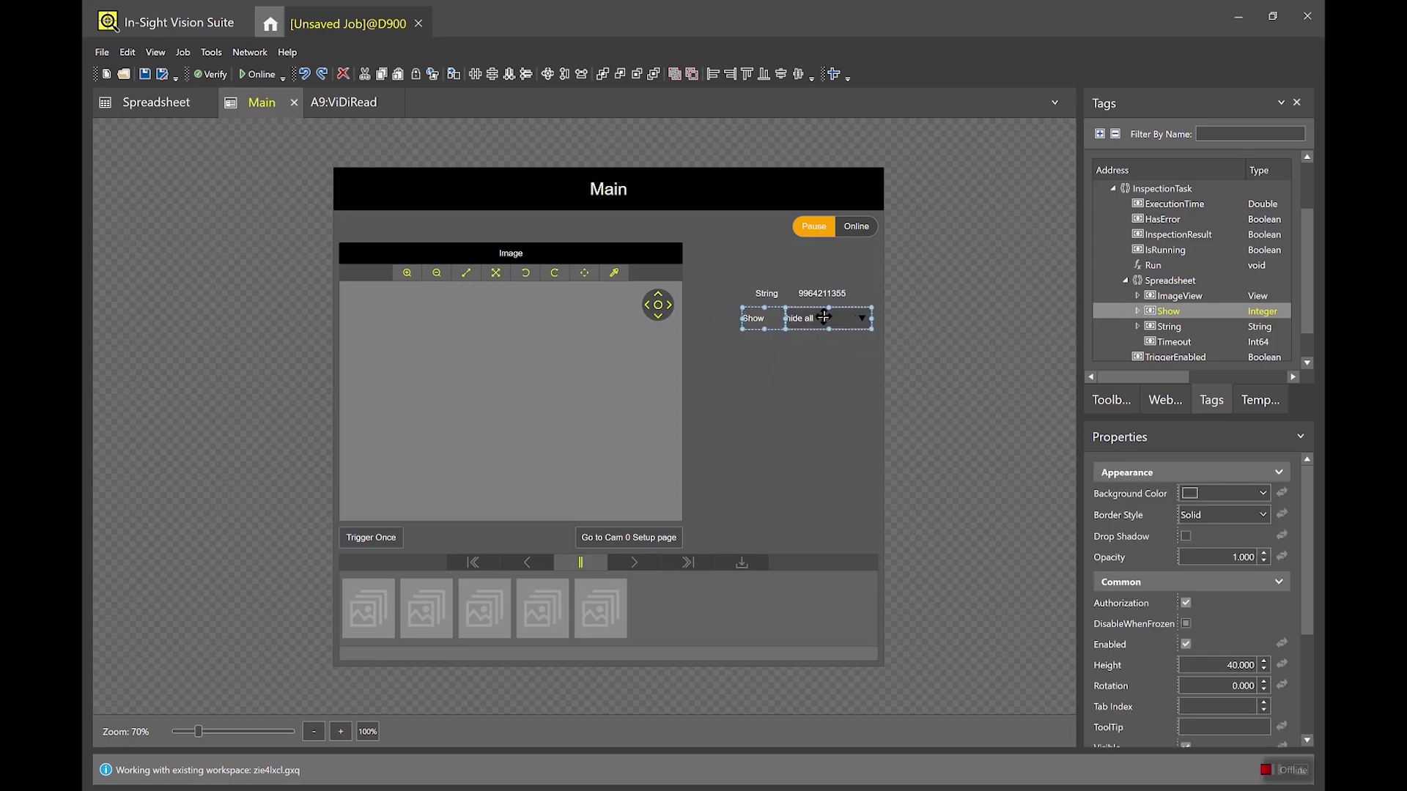
left_click(845, 375)
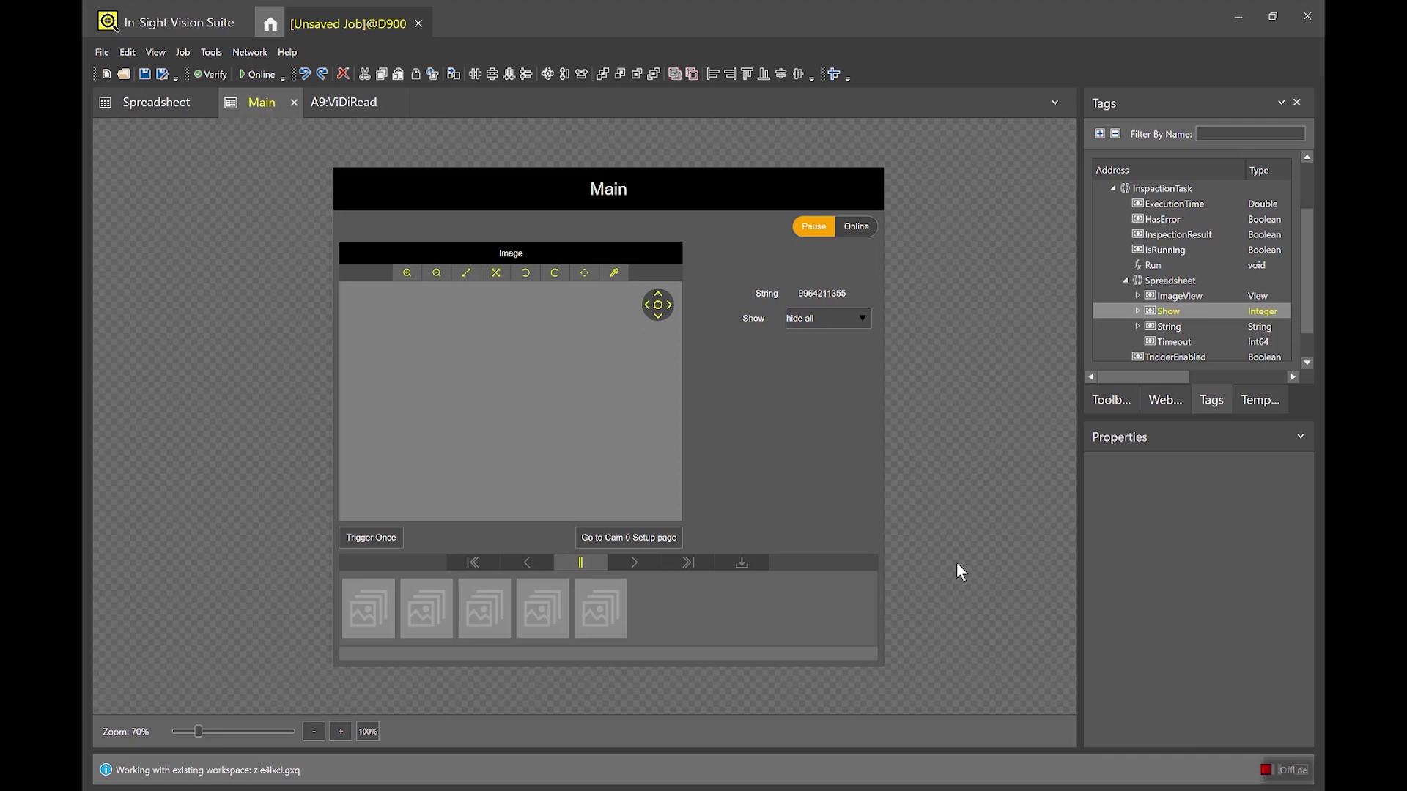
left_click(503, 509)
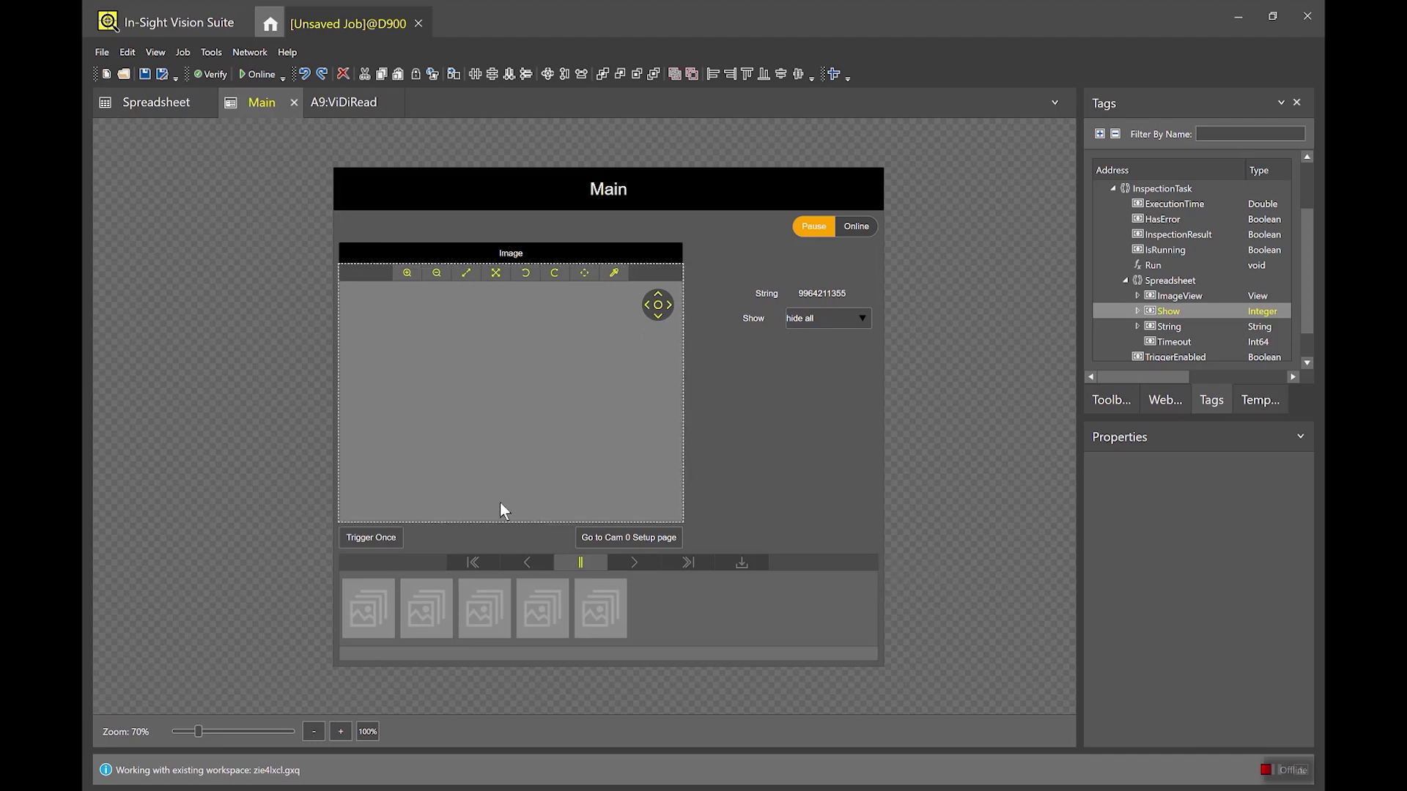
left_click(381, 579)
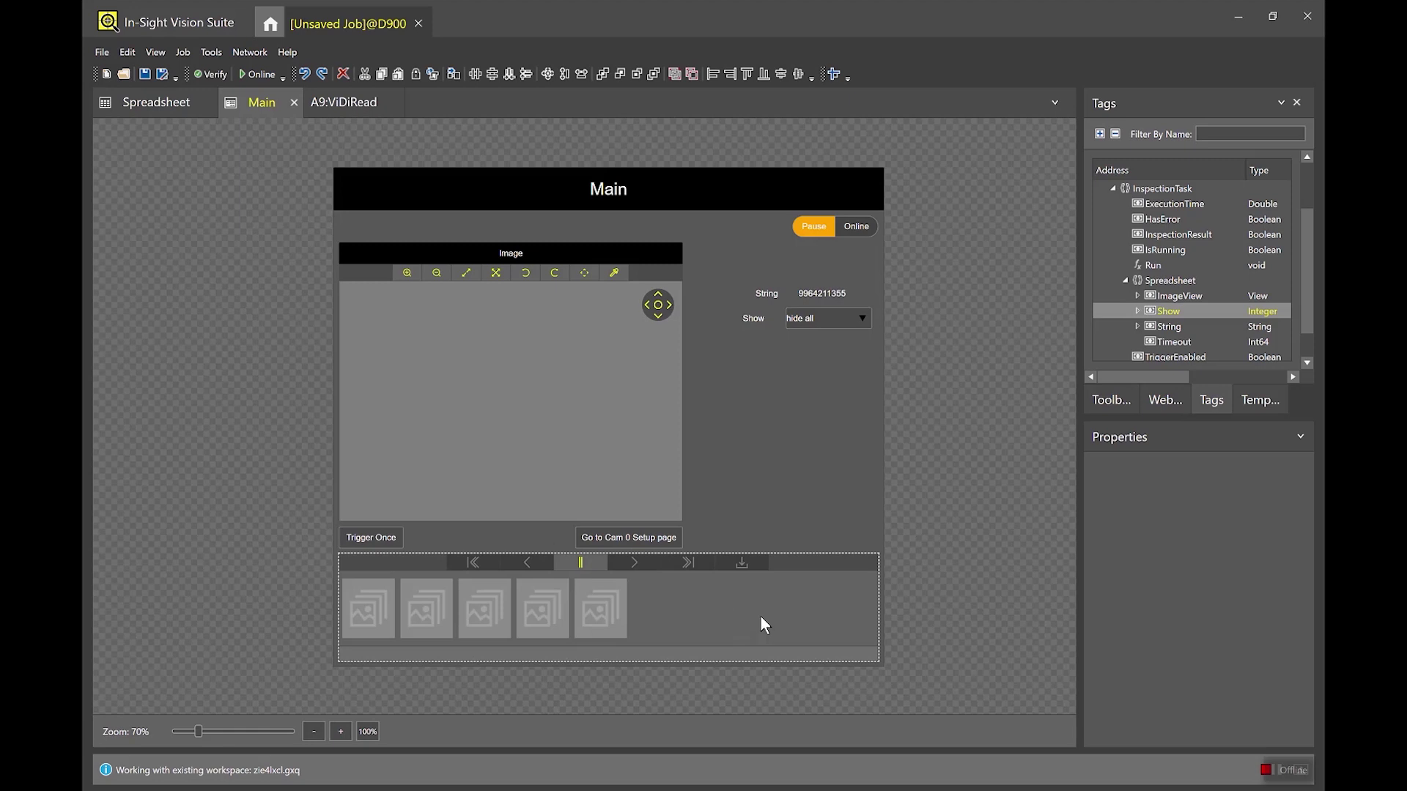
left_click(129, 102)
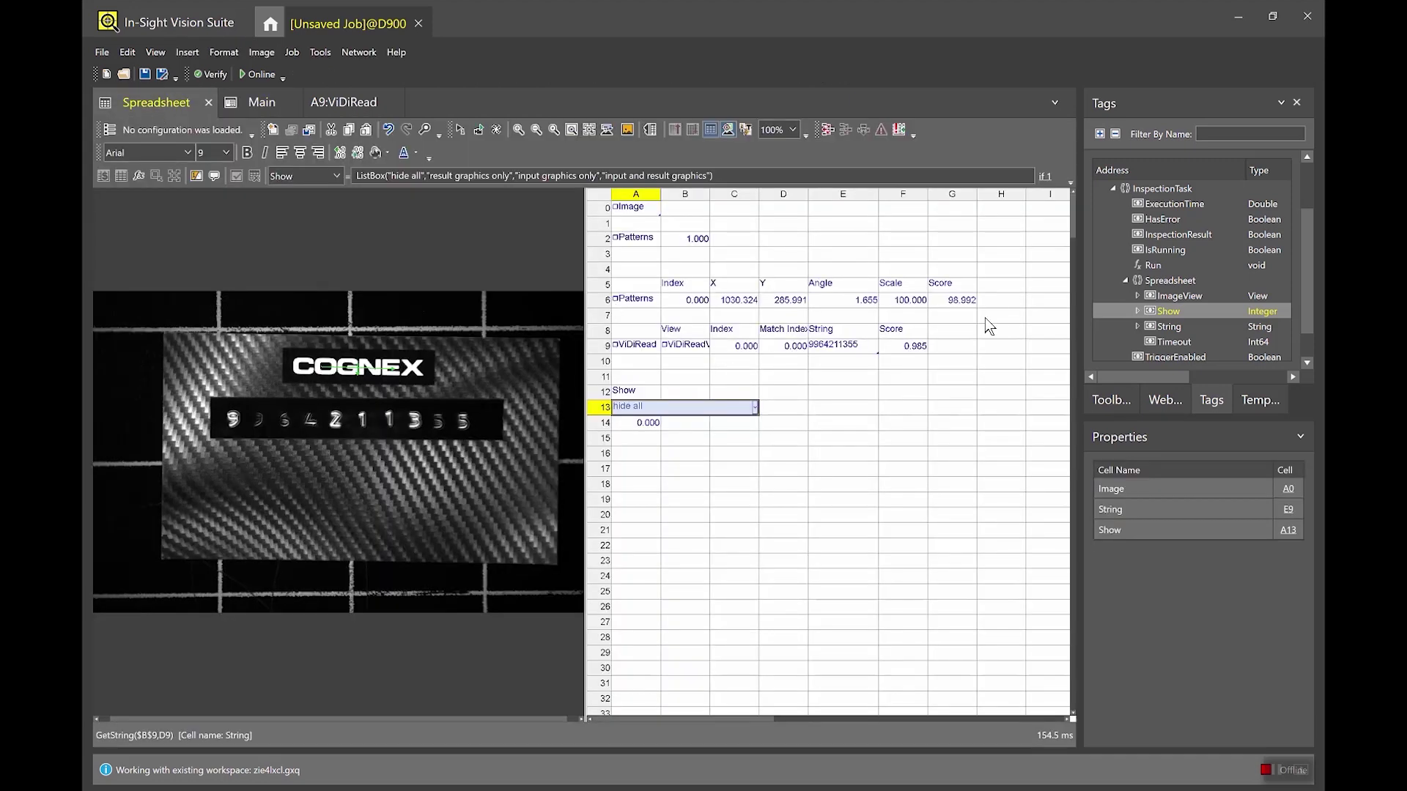
Put getnfound(A6) in H6 and acquire new images, which read 0.000 when the logo isn't found.
left_click(1001, 302)
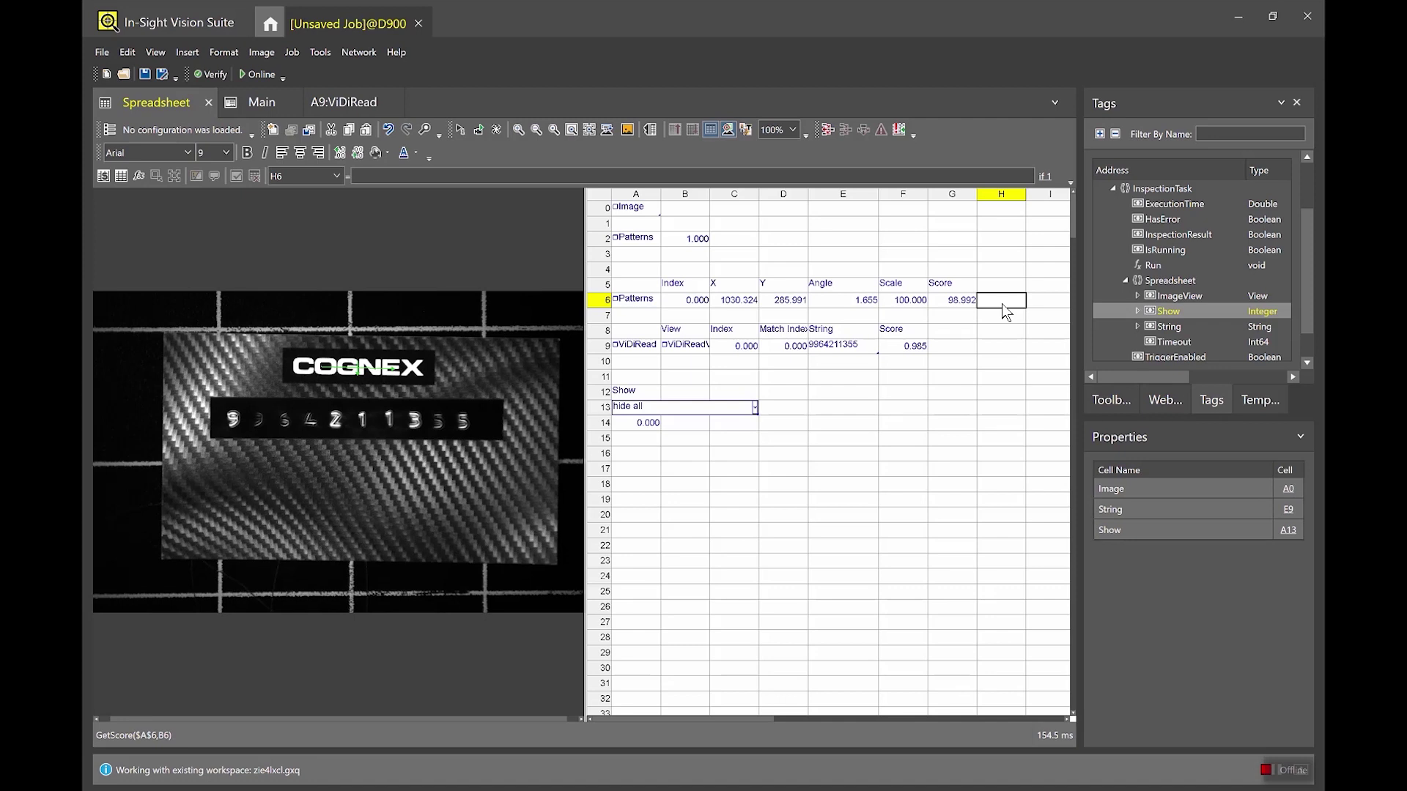
type("getn")
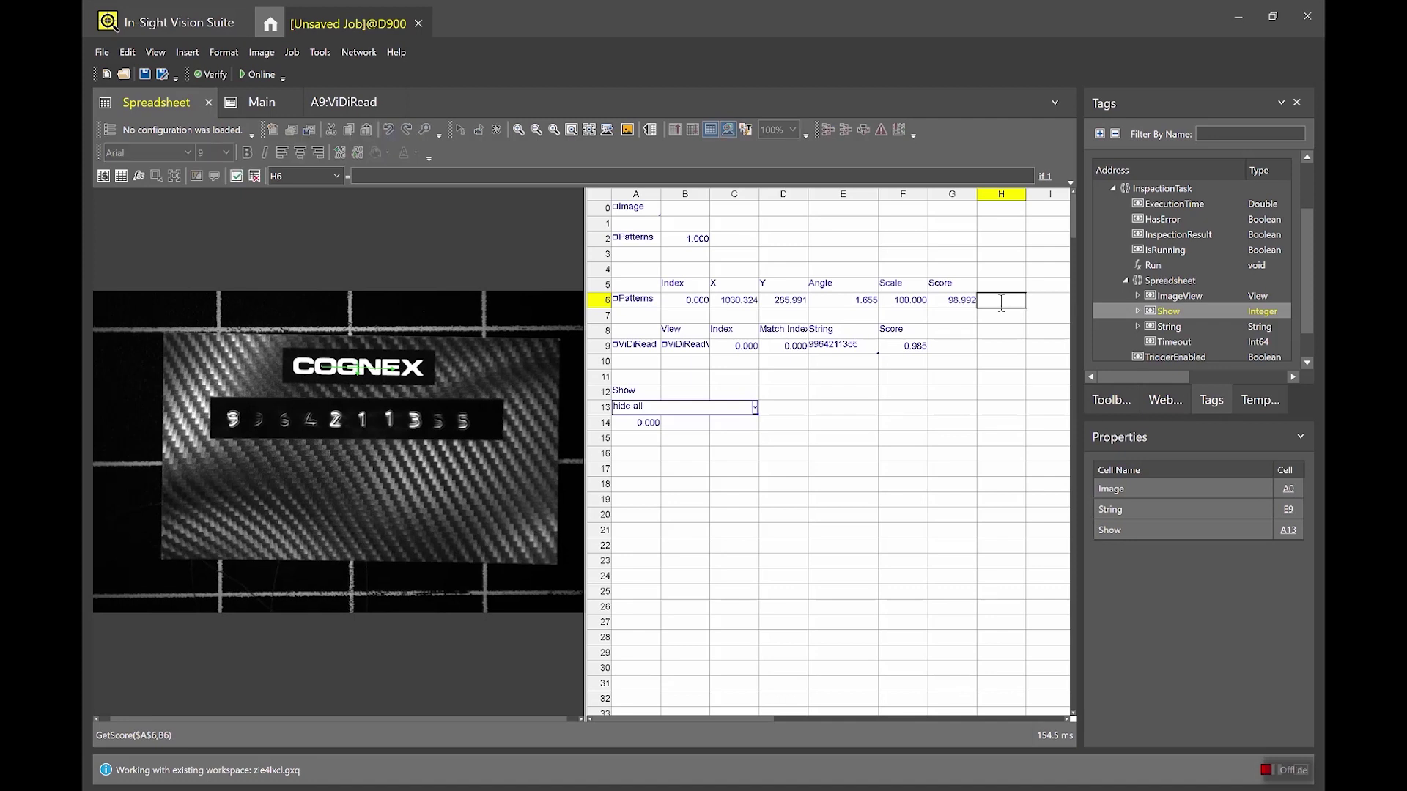
type("found")
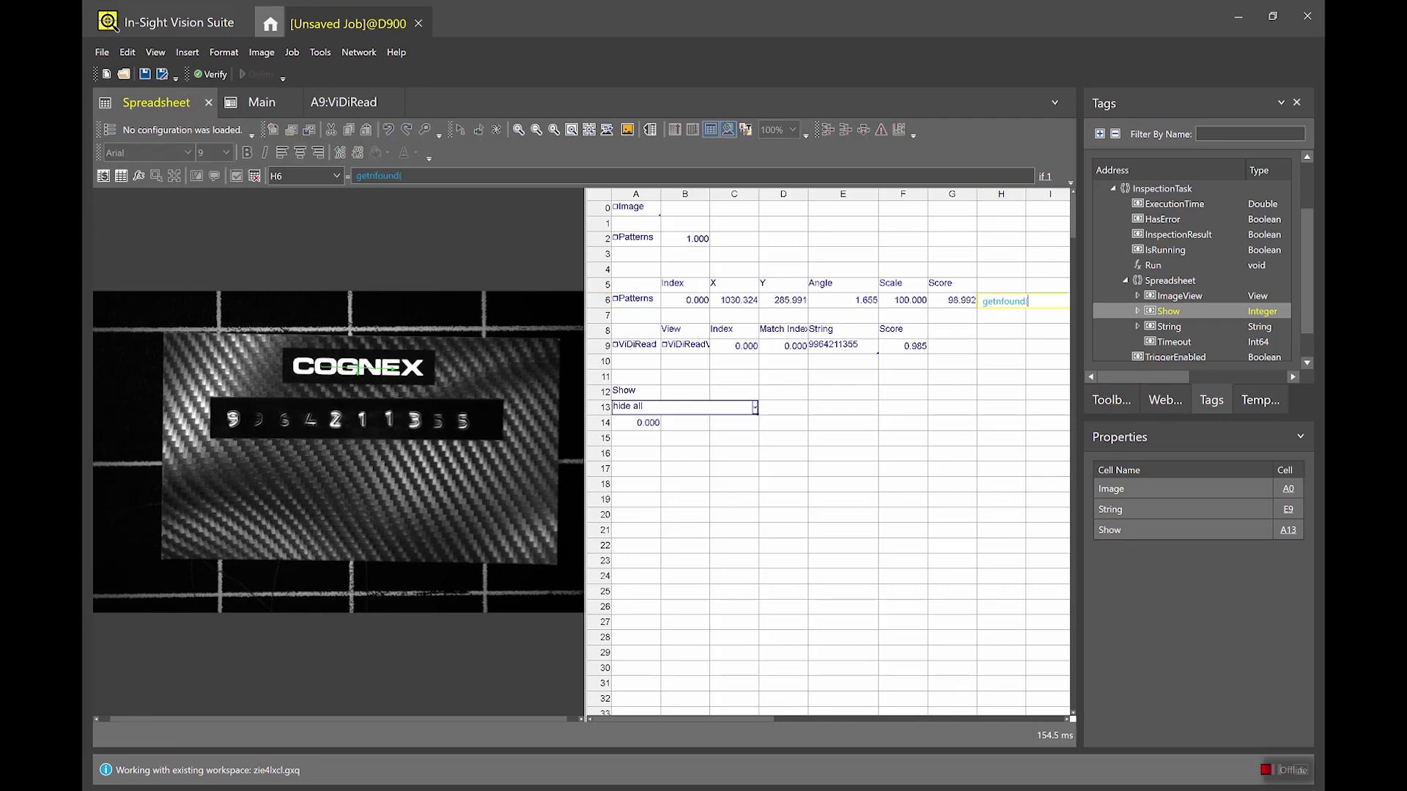
type("(")
left_click(633, 302)
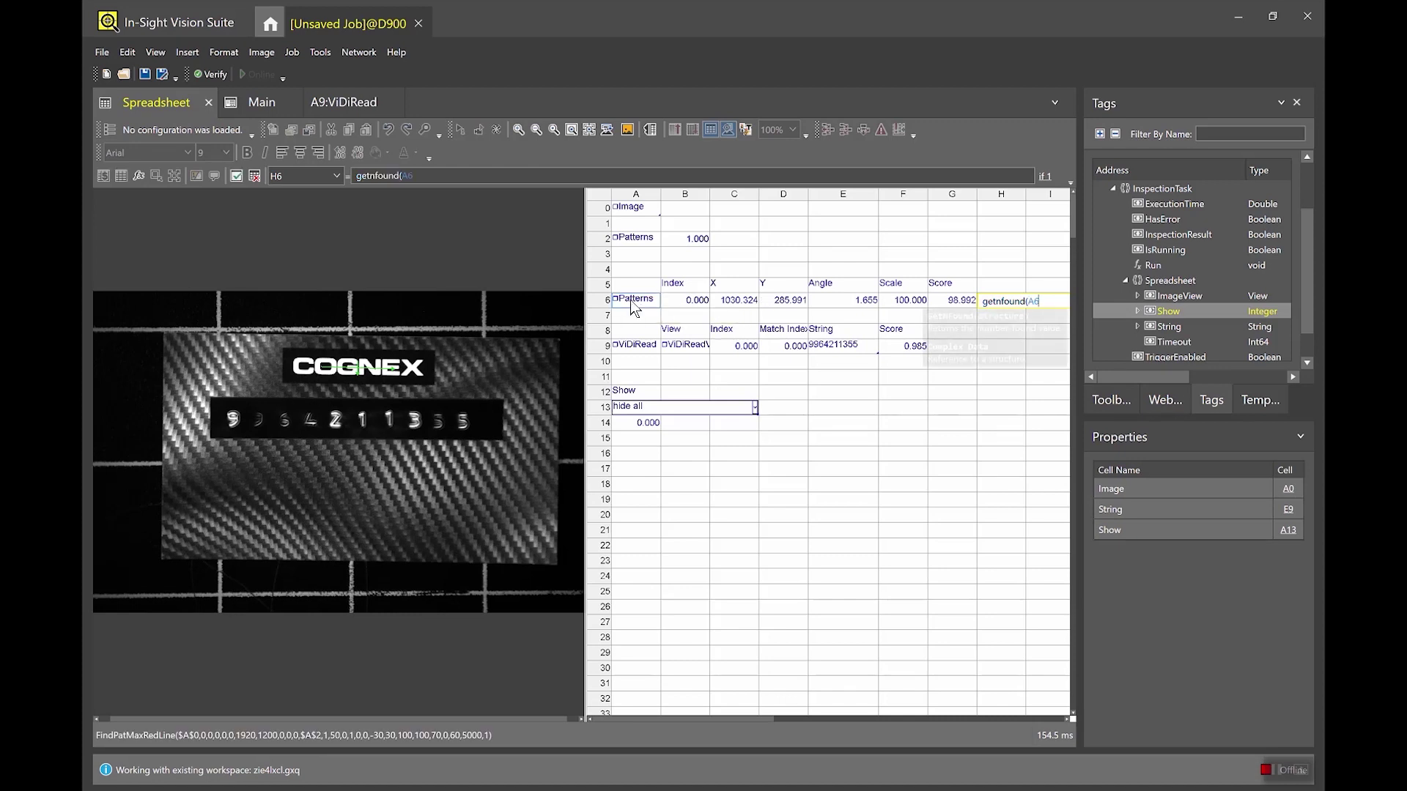
key("Return")
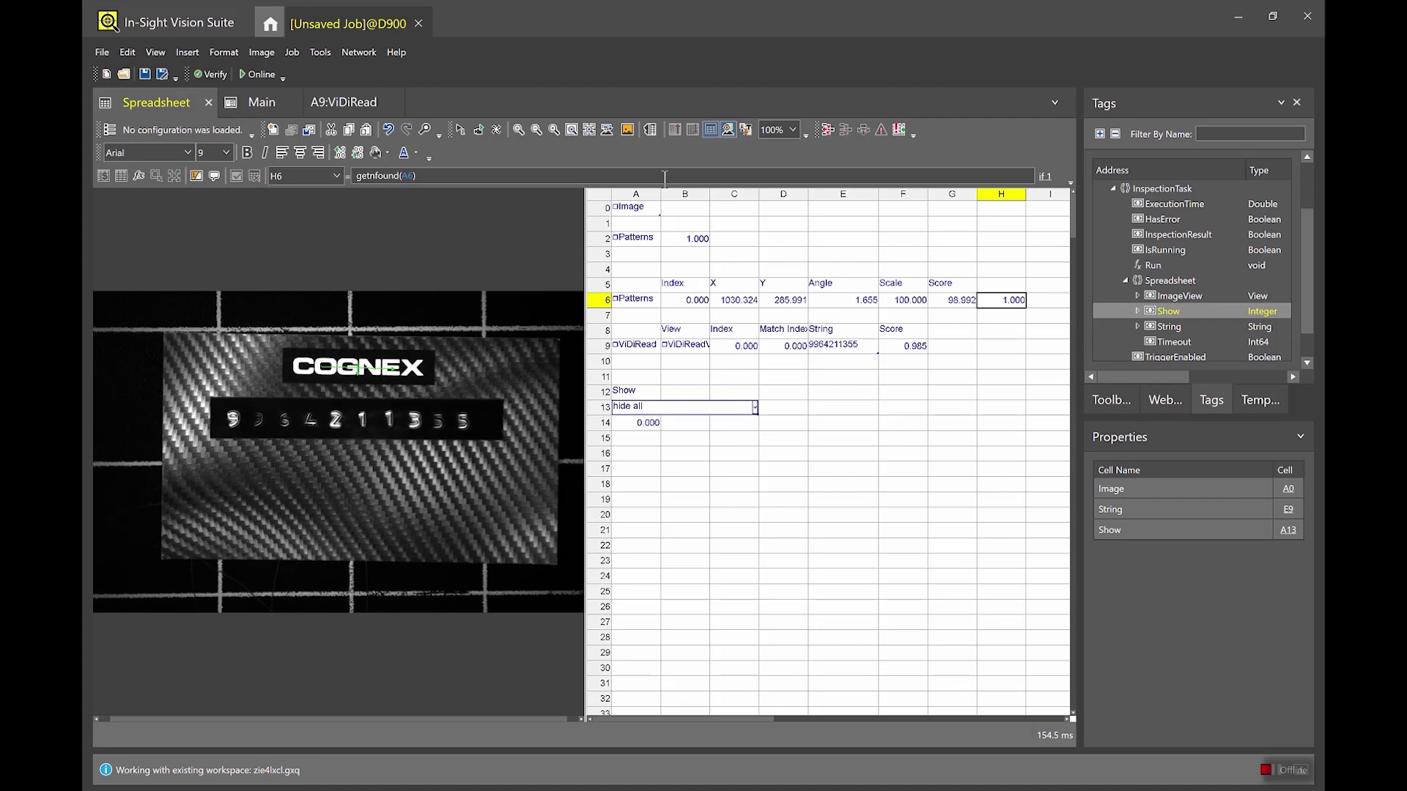
left_click(466, 129)
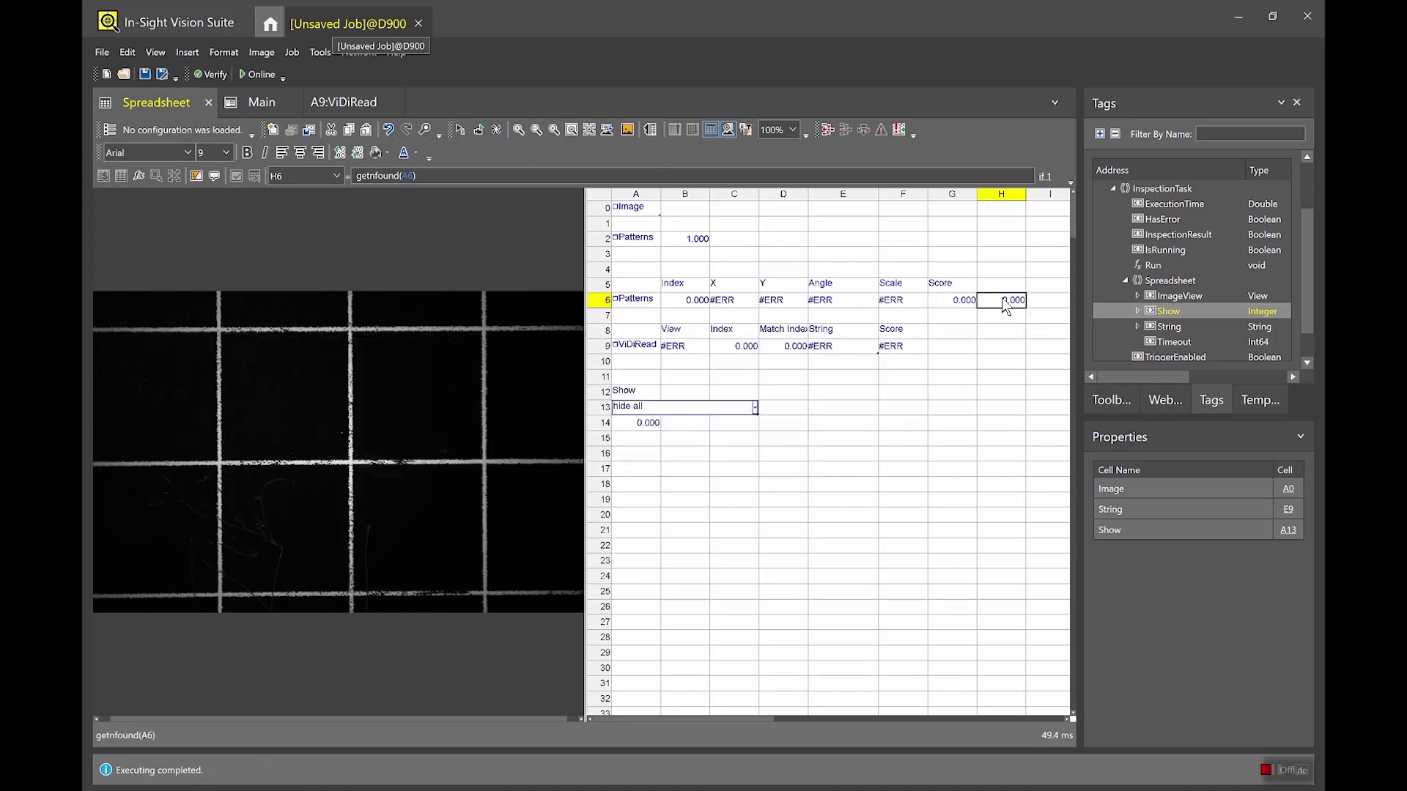
left_click(457, 130)
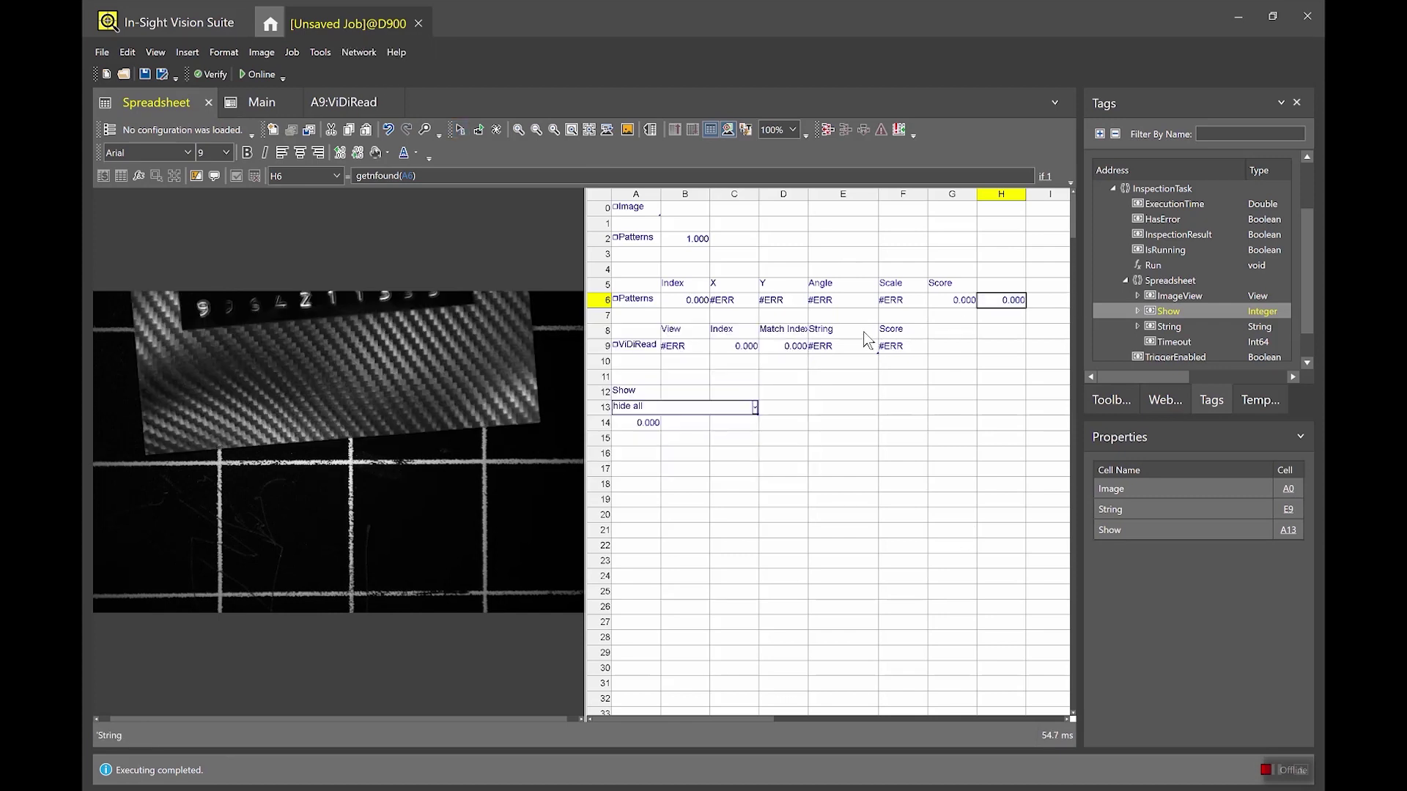
Make H6 the filmstrip's Pass and Fail watch cell as InspectionResult, then go online and apply the changes.
left_click(456, 131)
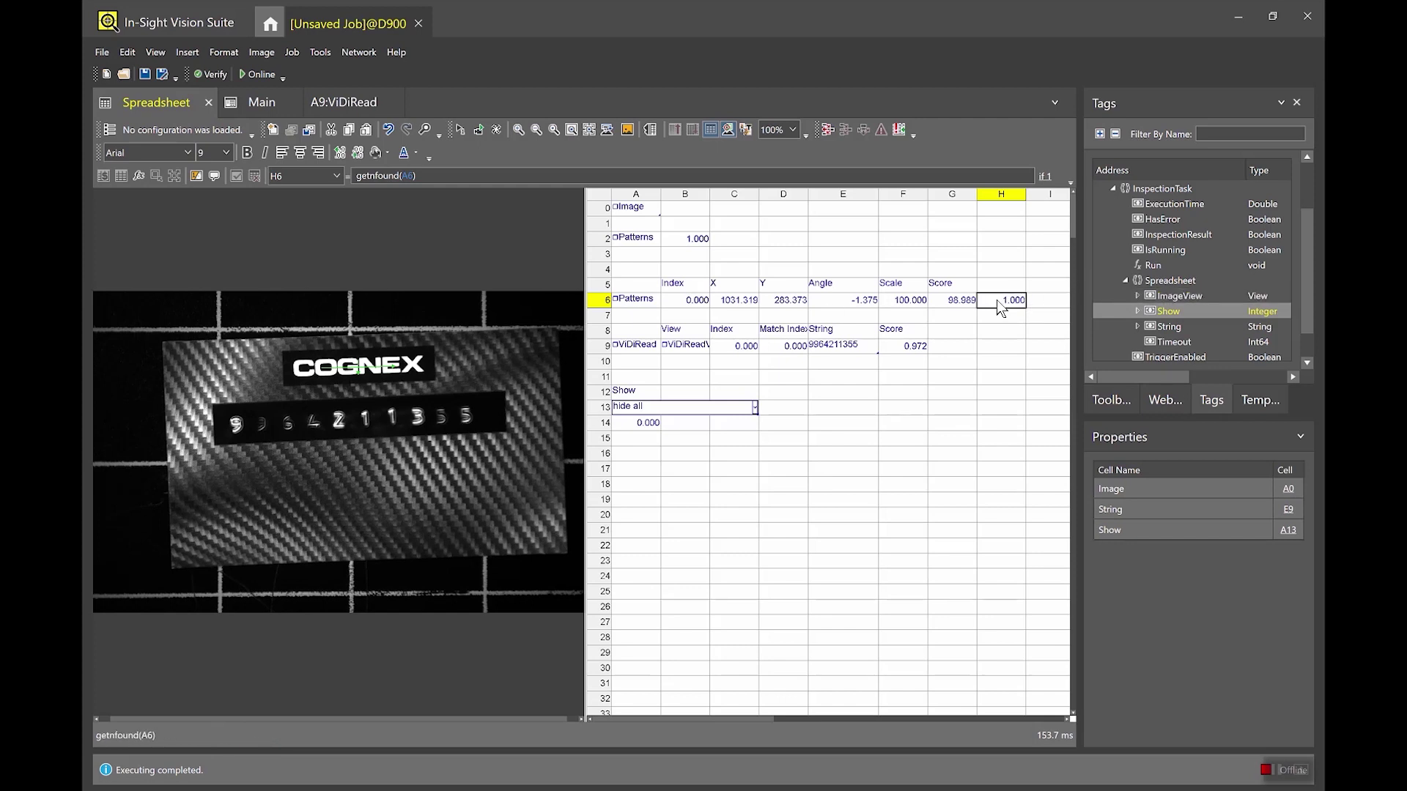
right_click(996, 300)
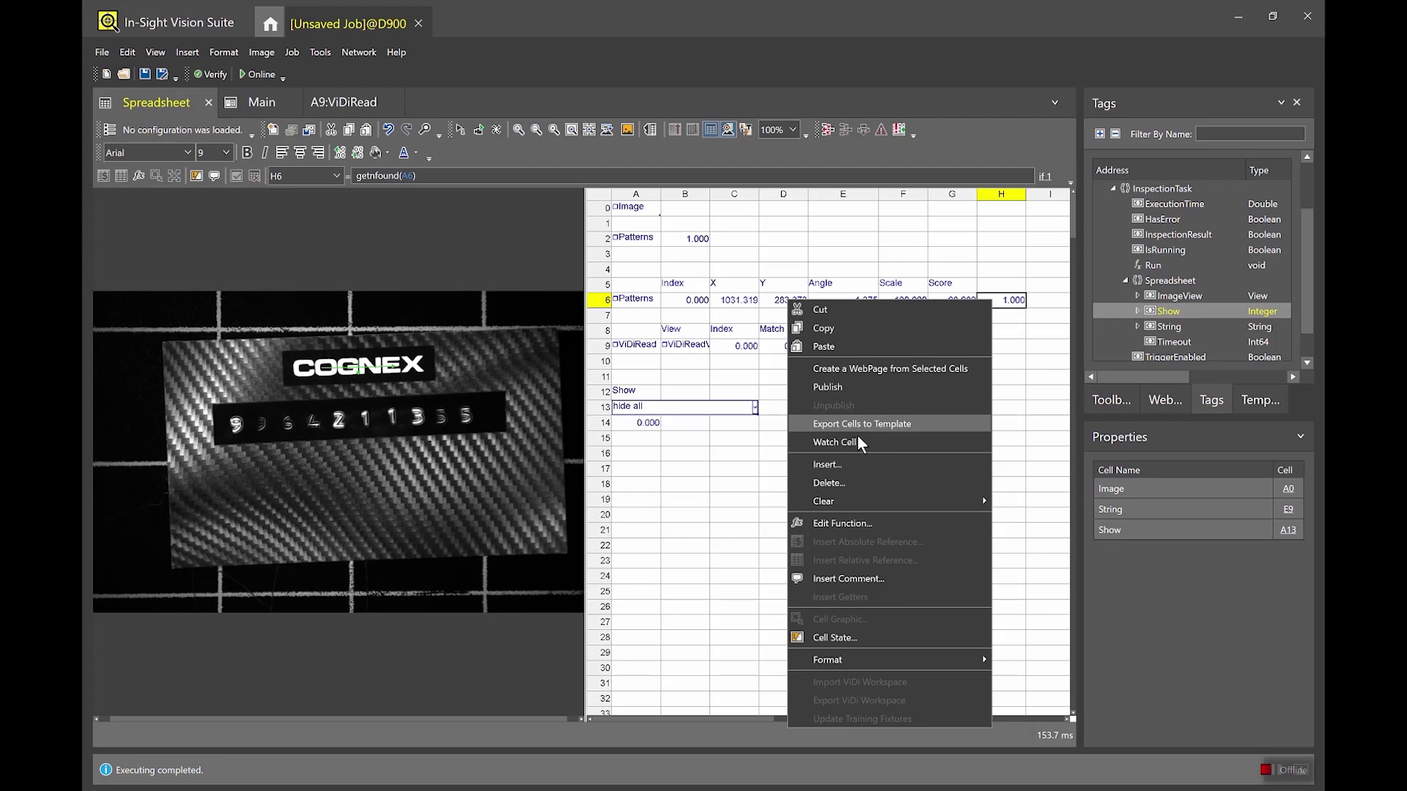
left_click(857, 440)
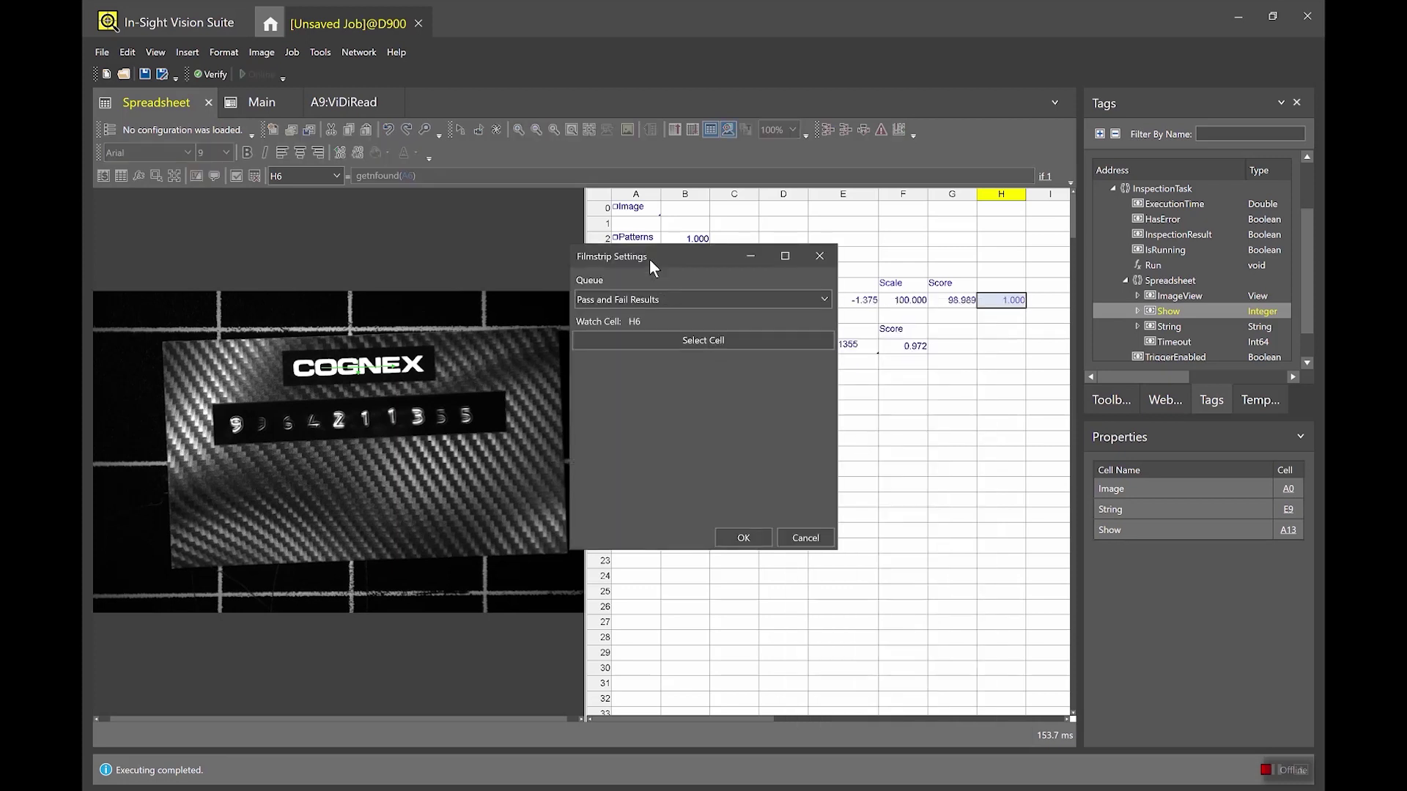
left_click(742, 538)
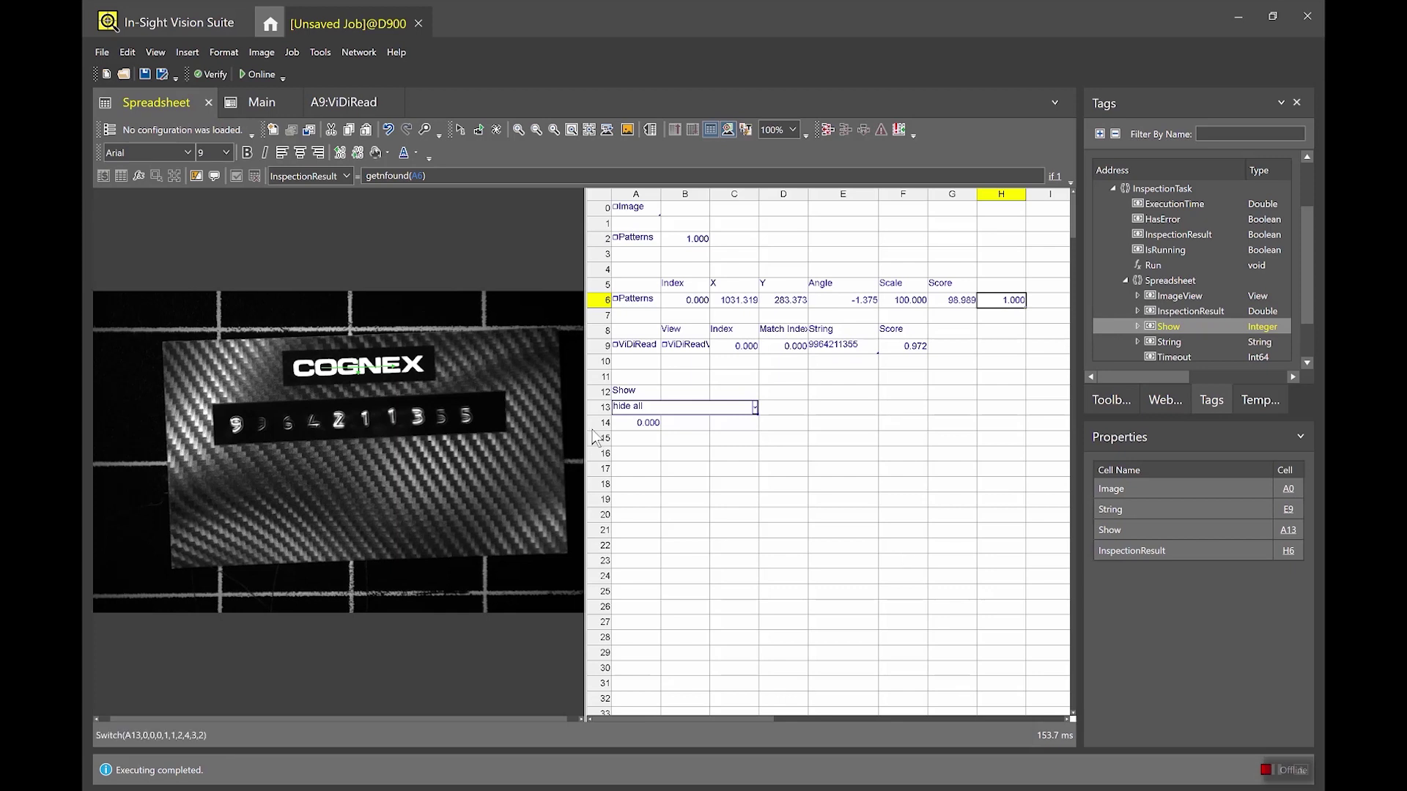
left_click(252, 75)
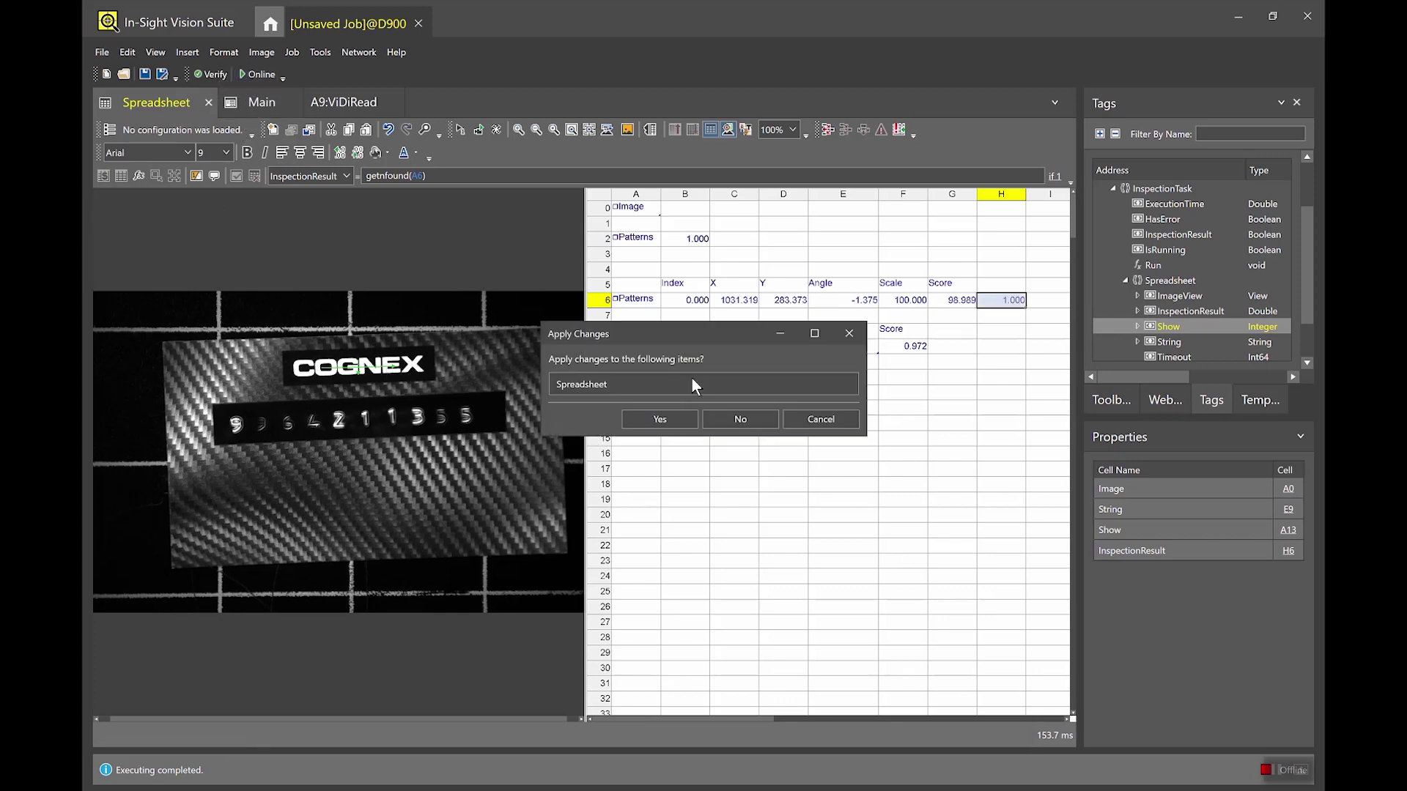
left_click(660, 419)
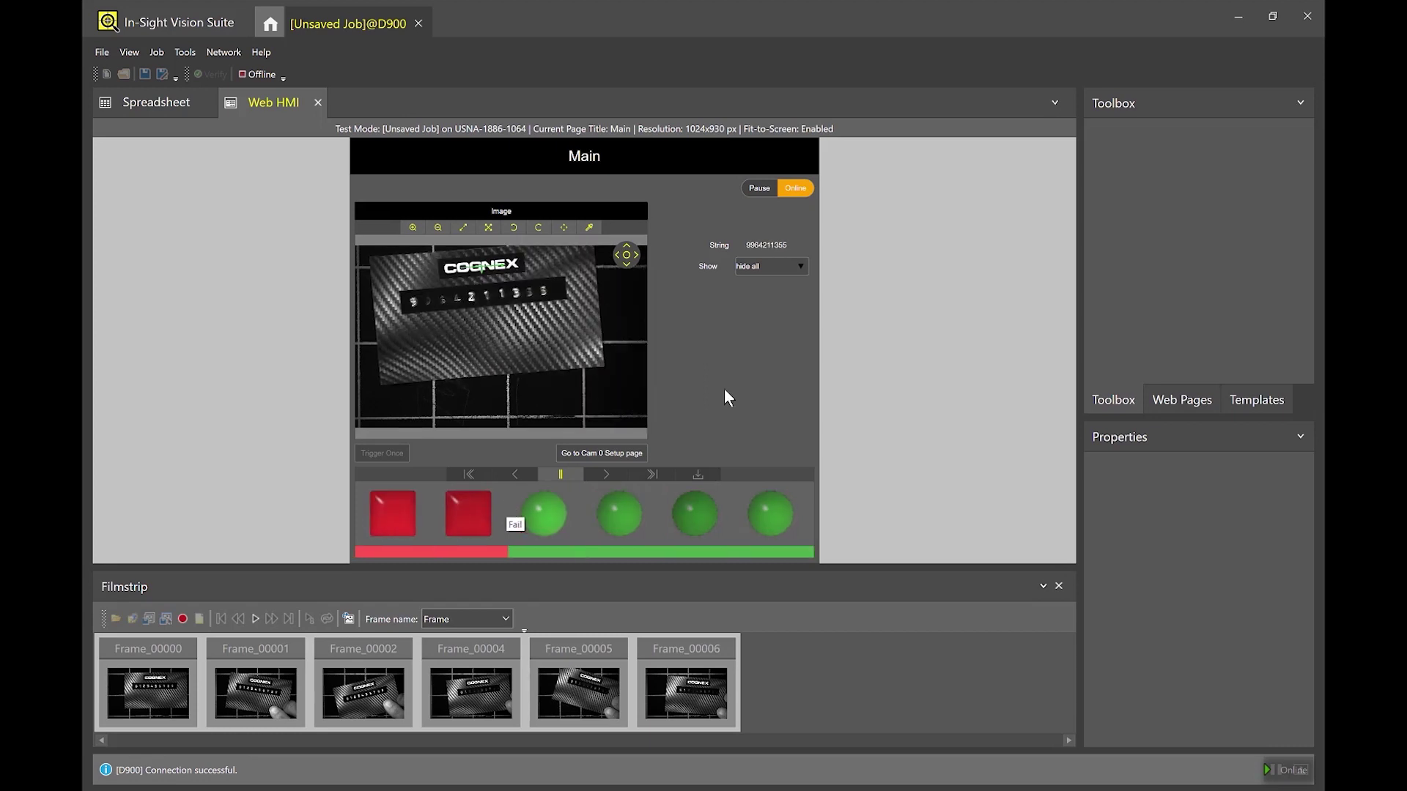
Set the Web HMI Show dropdown to result graphics only, then go to the System Info page.
left_click(771, 273)
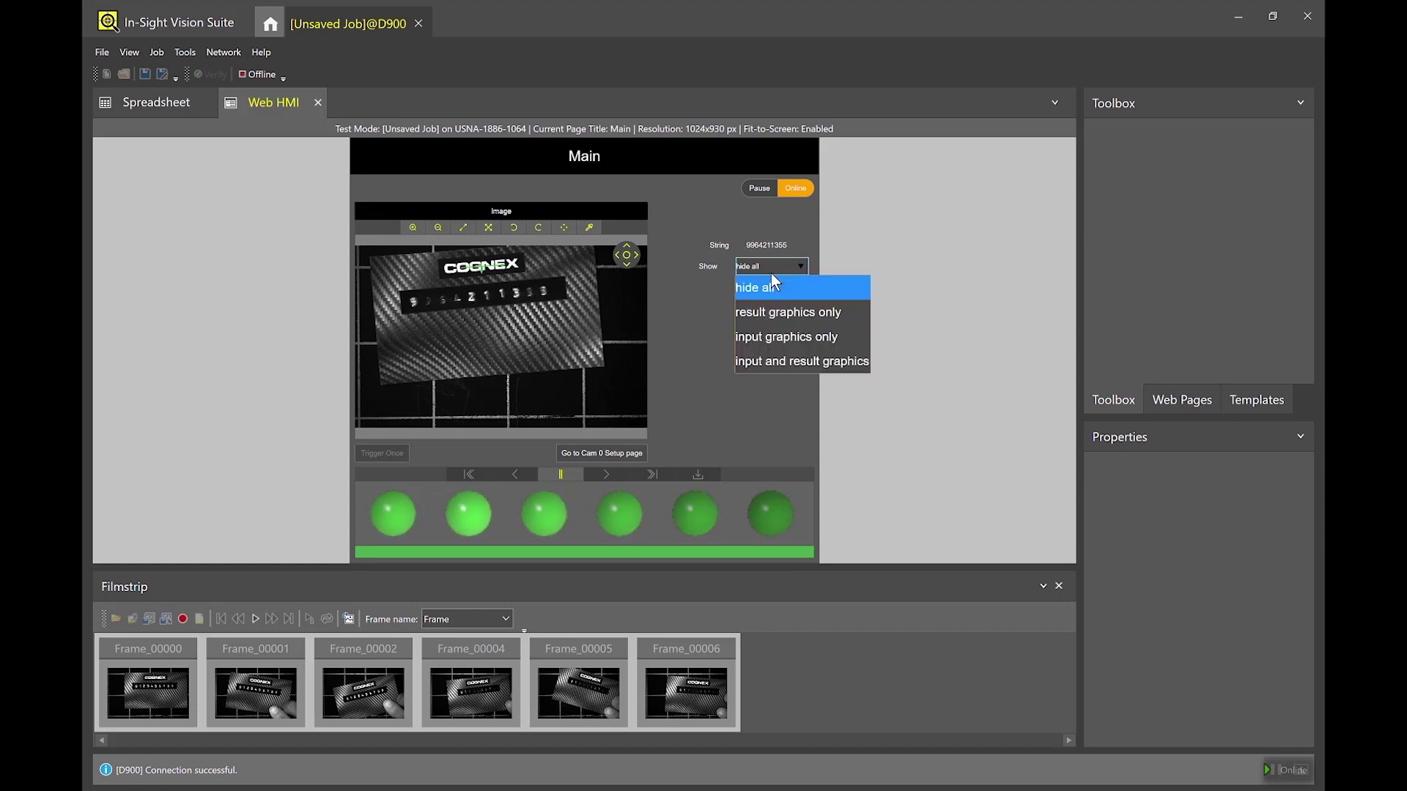
left_click(793, 317)
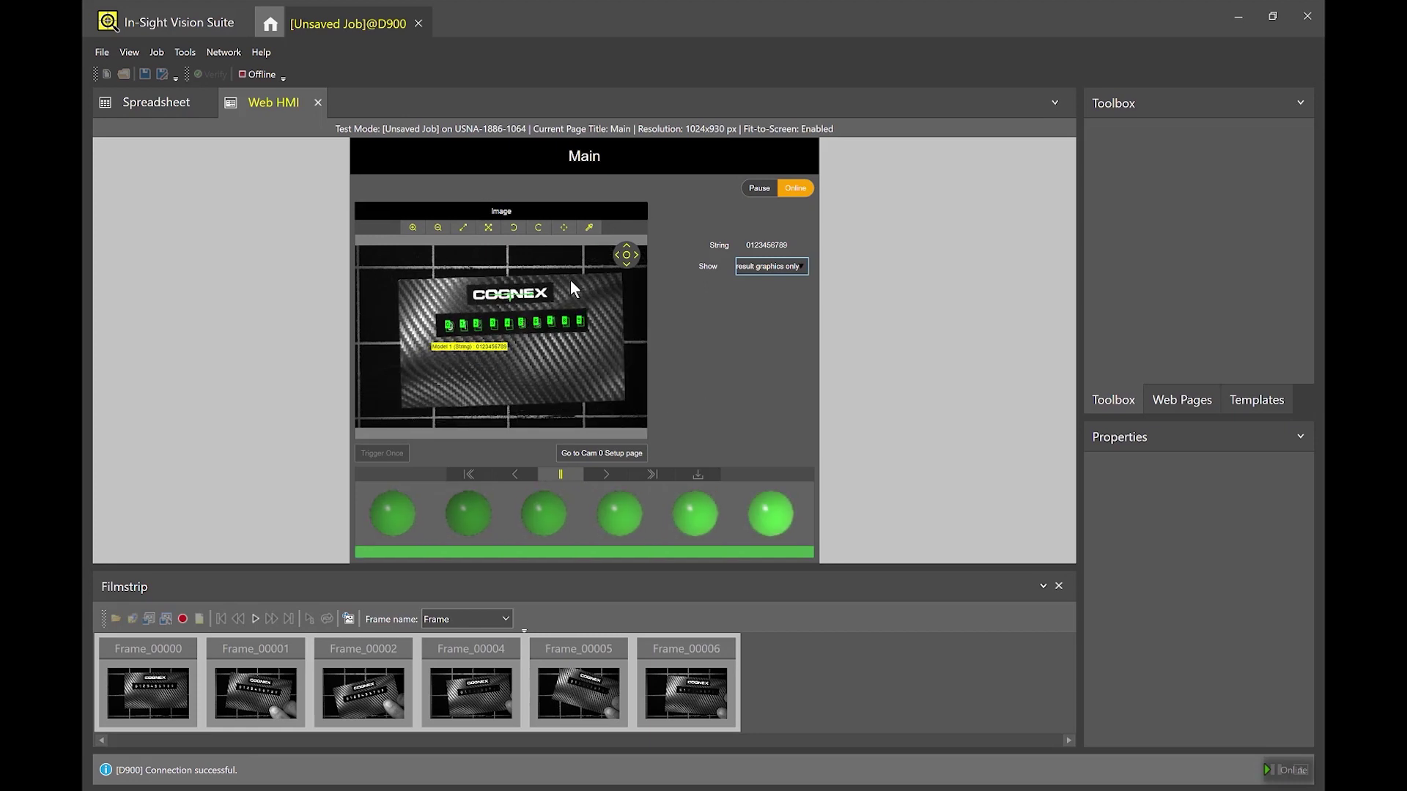
left_click(268, 23)
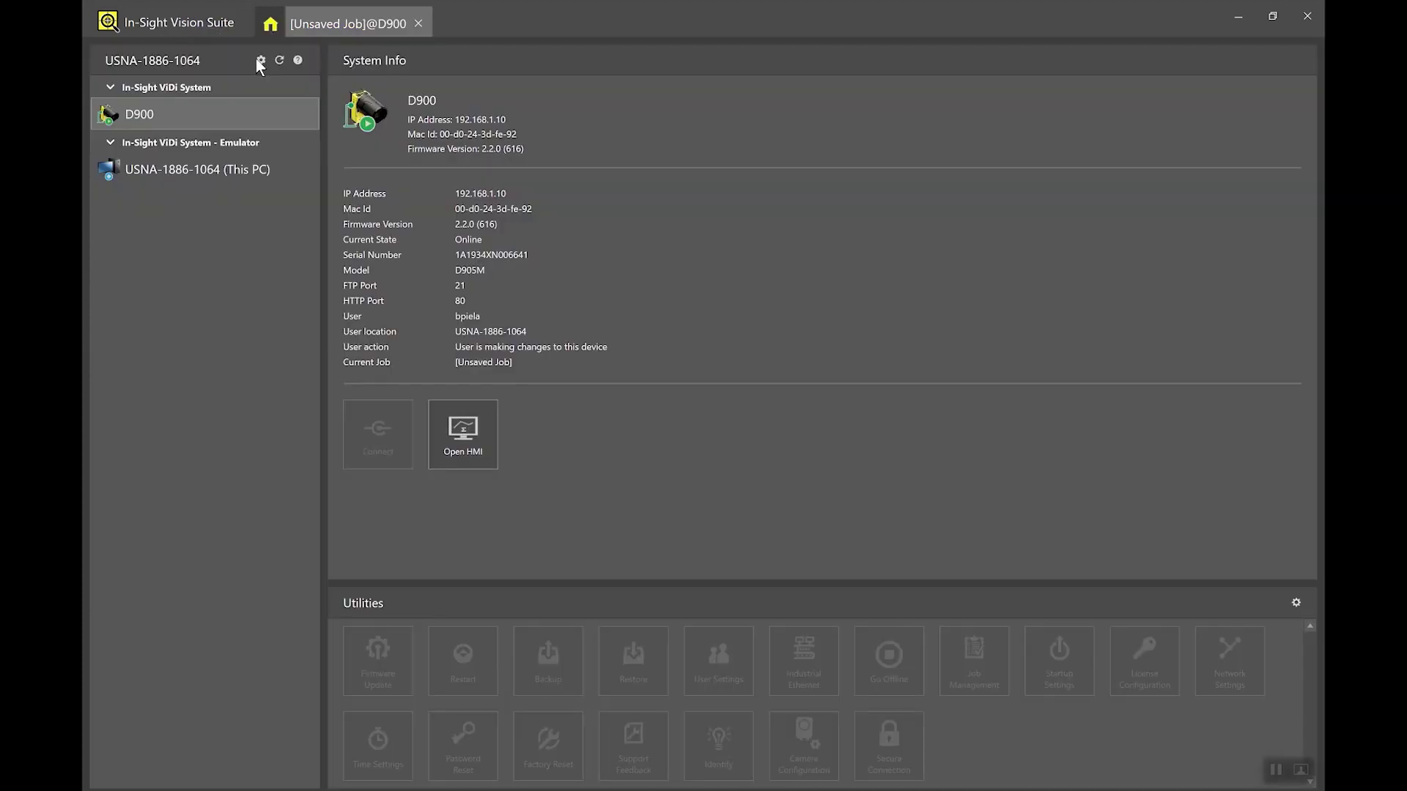
Open the D900 camera's HMI live in Chrome.
left_click(456, 424)
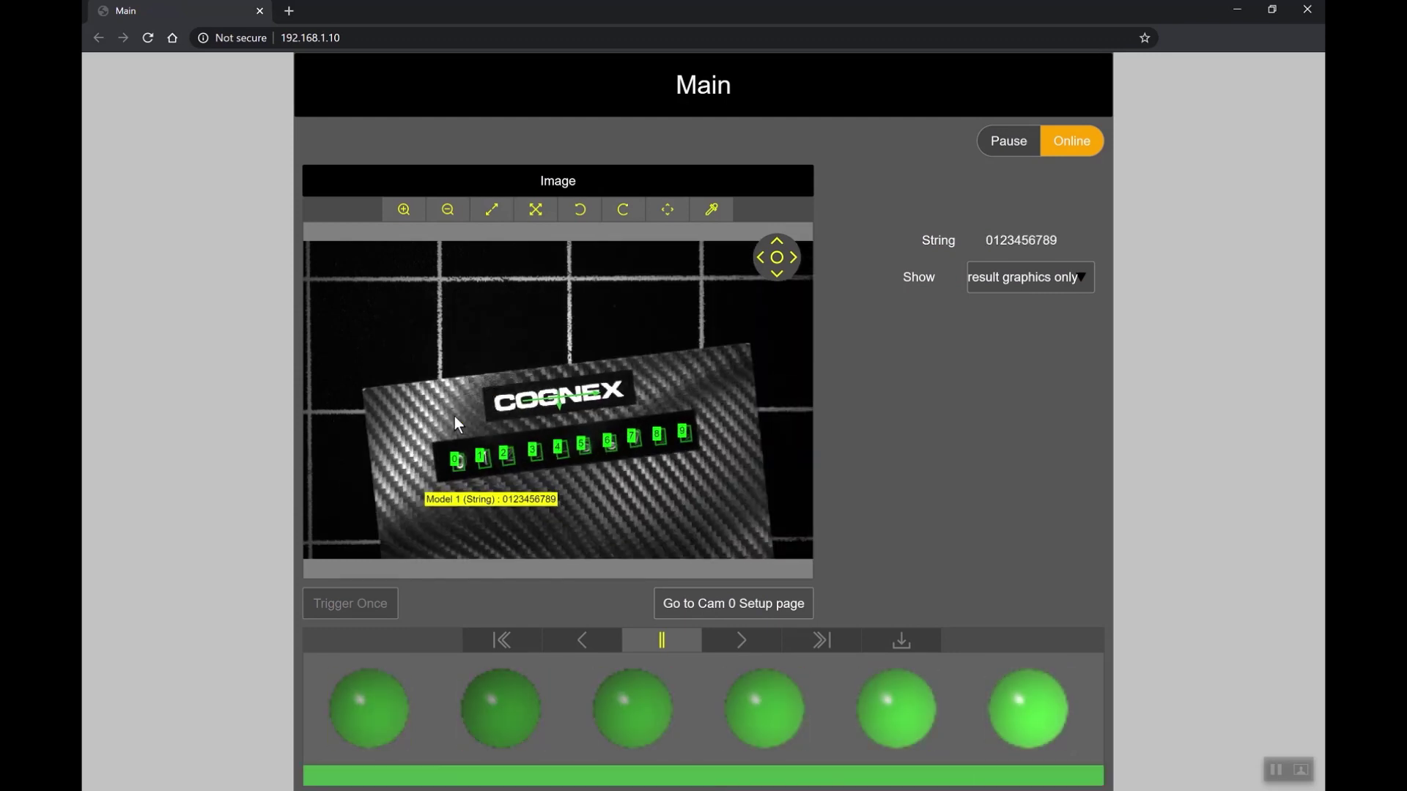
Pause the filmstrip, review three queued failed results, then resume live results.
key("ctrl+a")
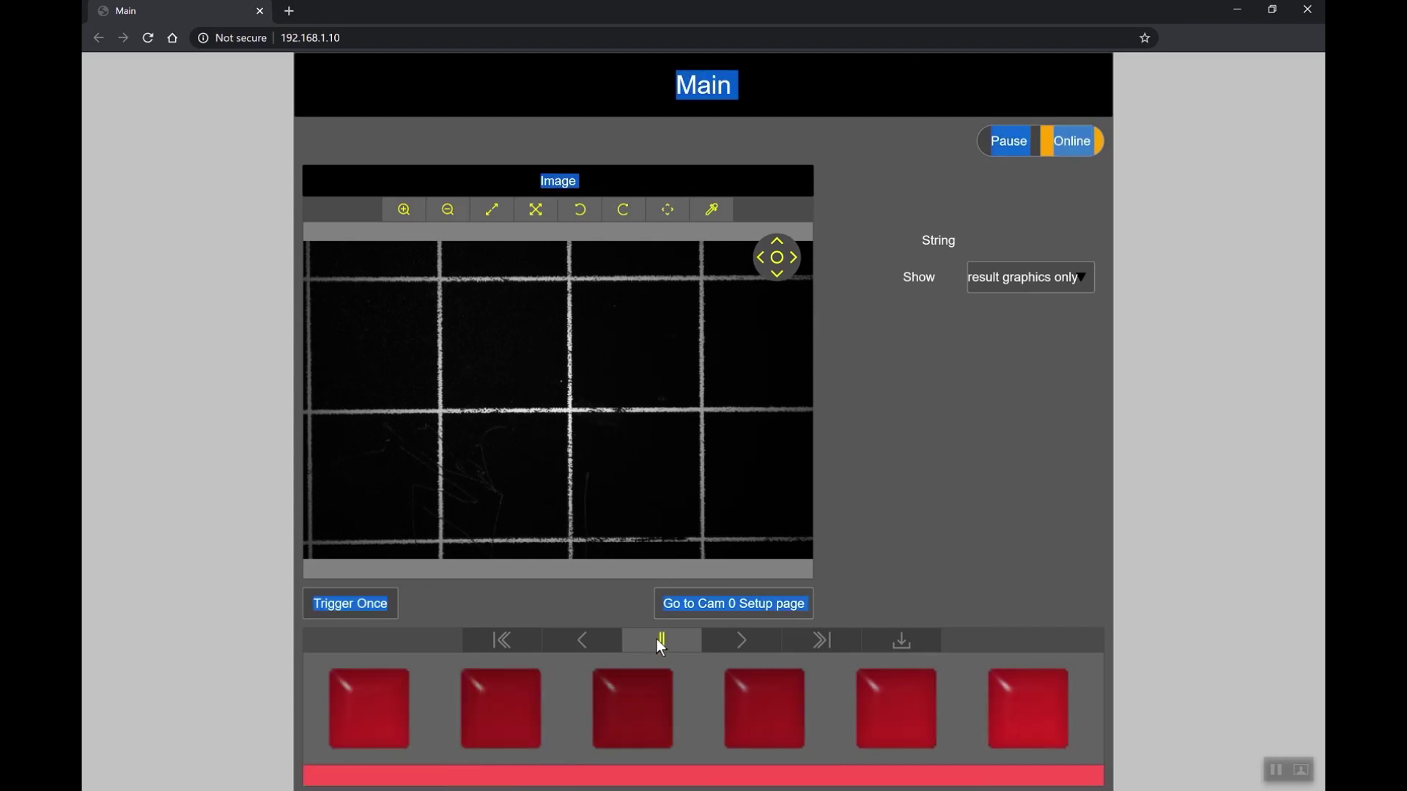
left_click(658, 642)
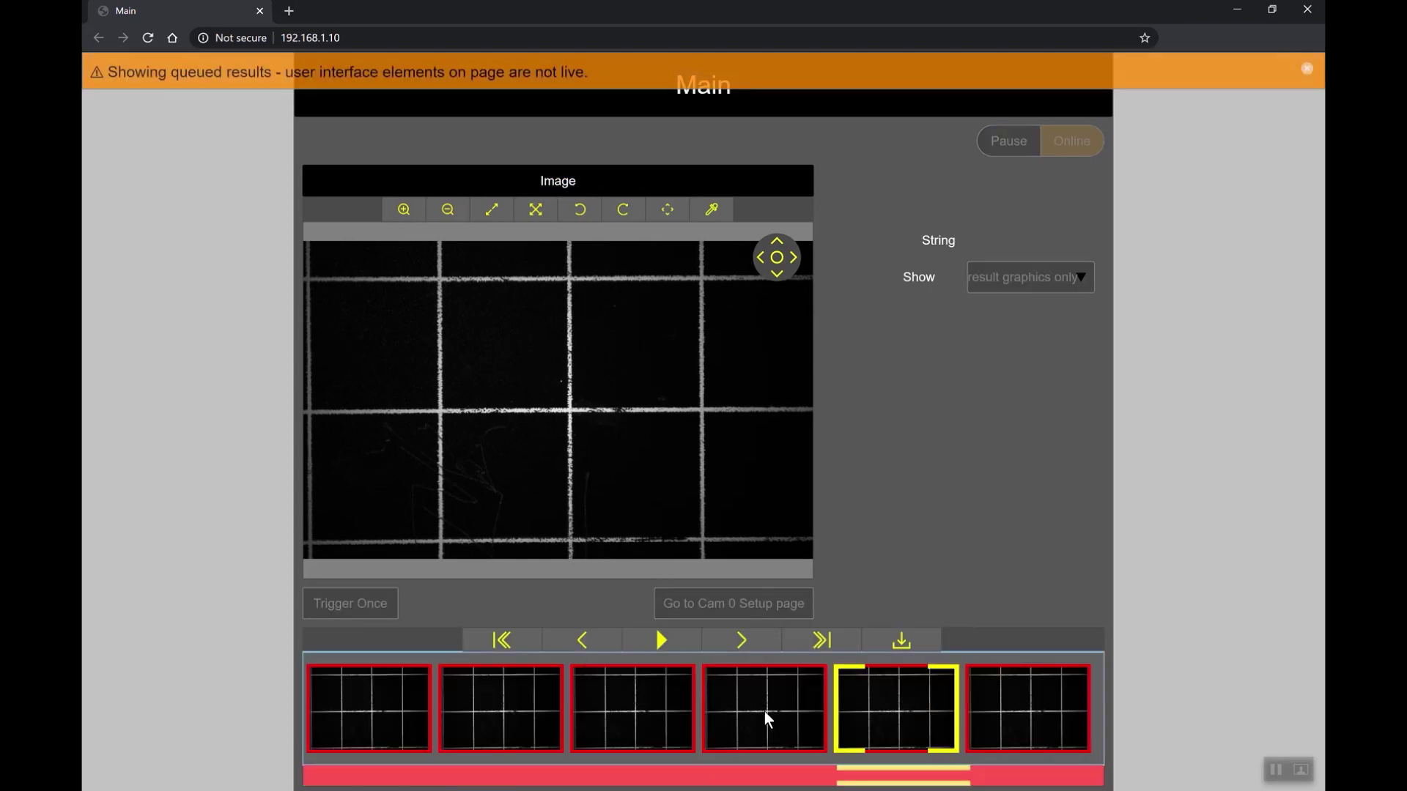
left_click(764, 711)
left_click(627, 709)
left_click(534, 702)
left_click(650, 643)
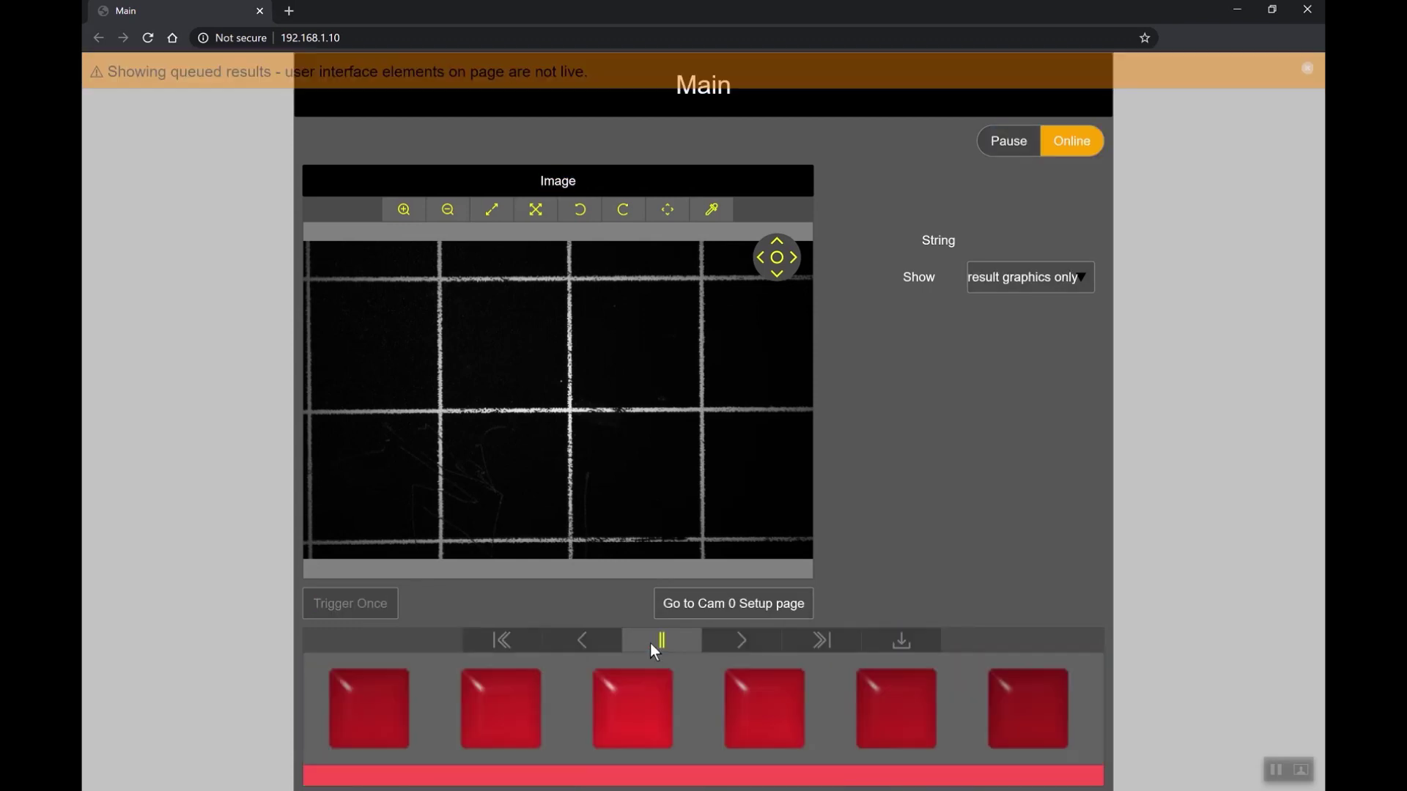